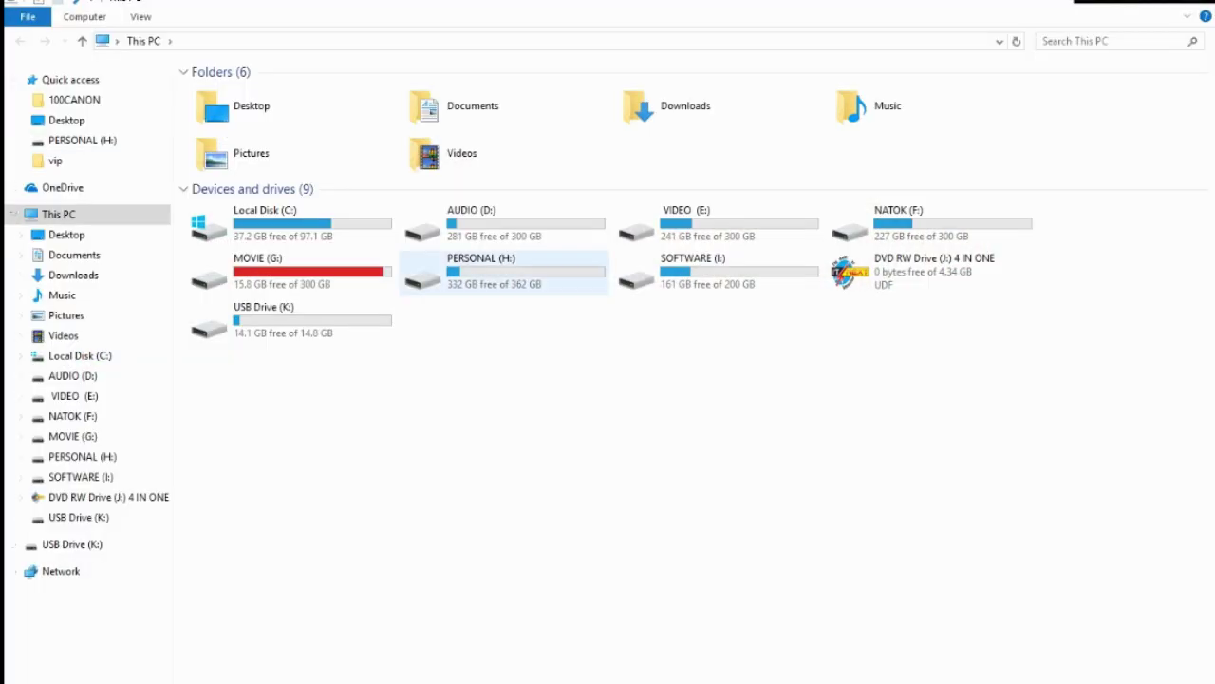
- Open the 100CANON folder on PERSONAL (H:) and view _MG_3721.JPG in Photos
double_click(504, 270)
click(416, 109)
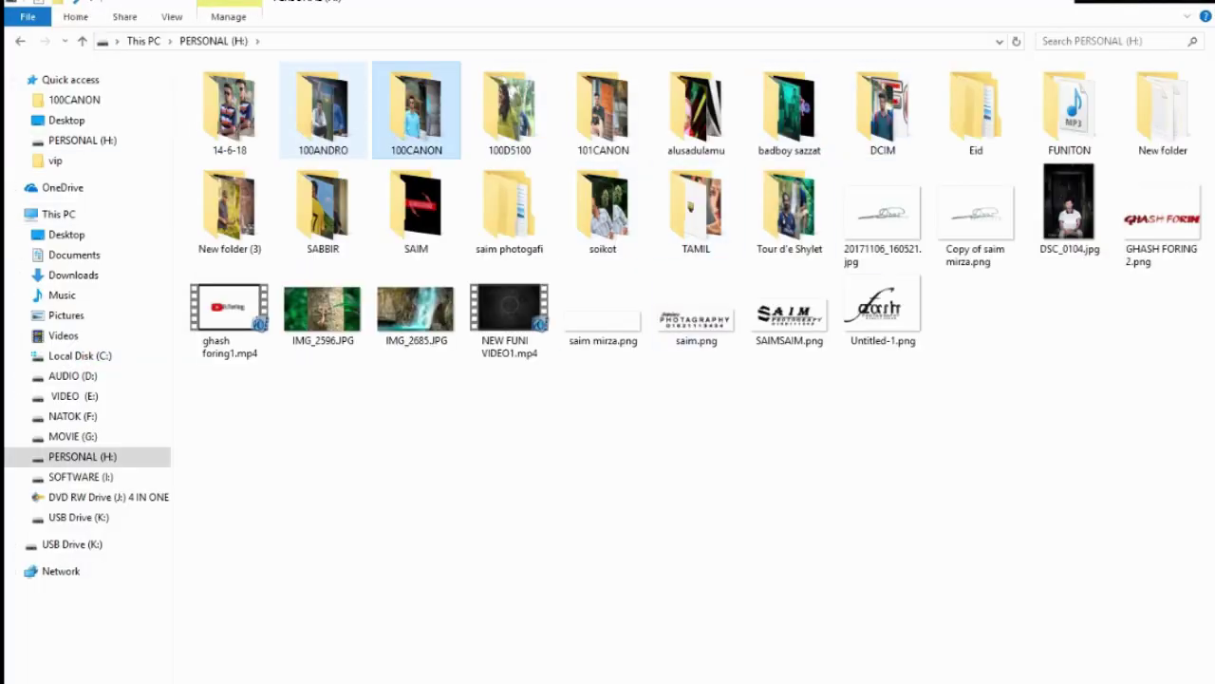
double_click(416, 110)
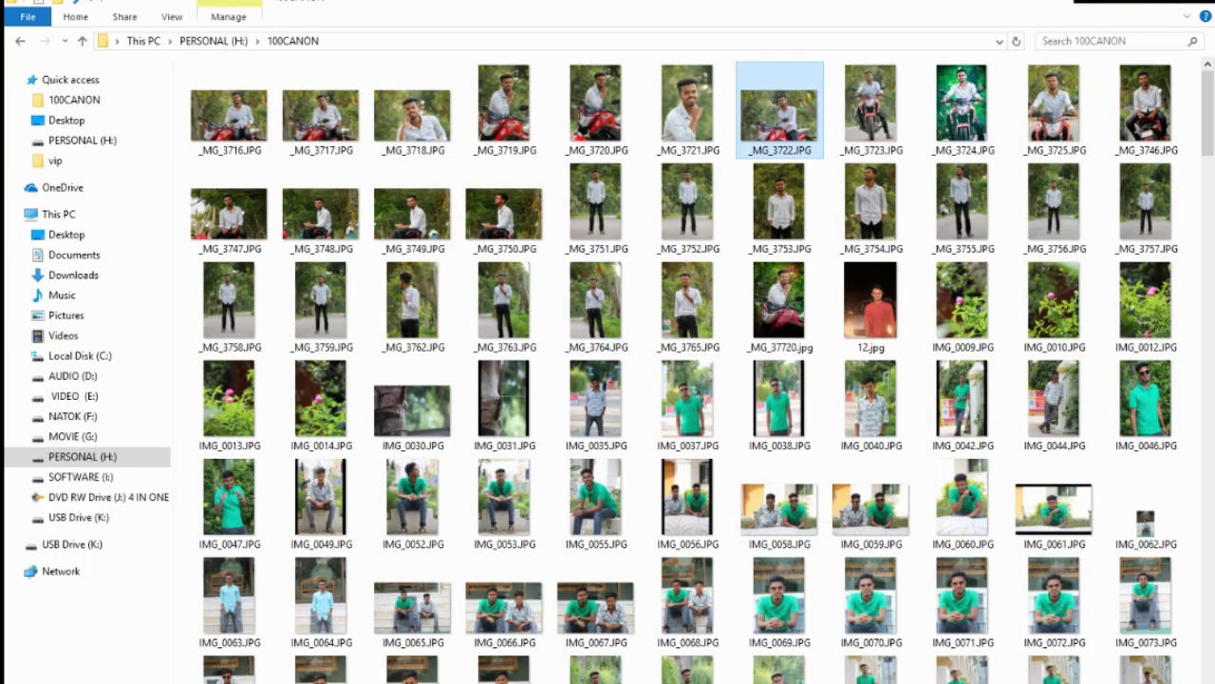
key(Return)
- Browse the motorcycle portraits back to _MG_3717.JPG, then close Photos
key(Left)
key(Right)
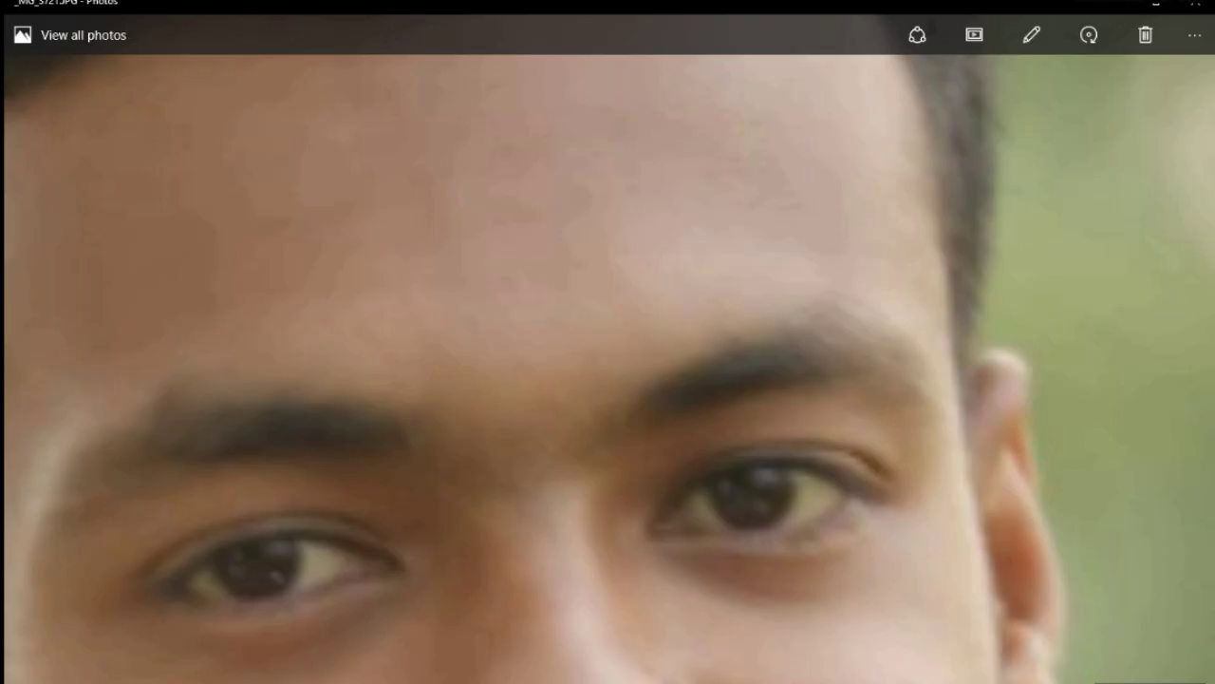
key(Left)
key(Left)
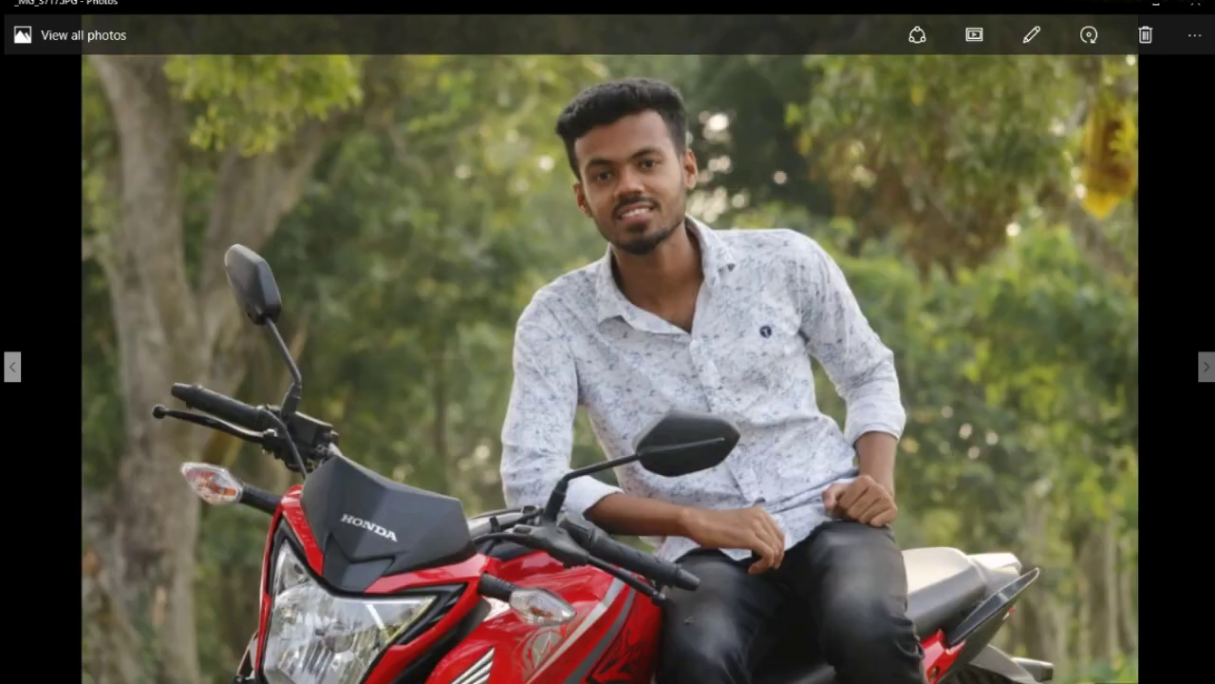
key(Left)
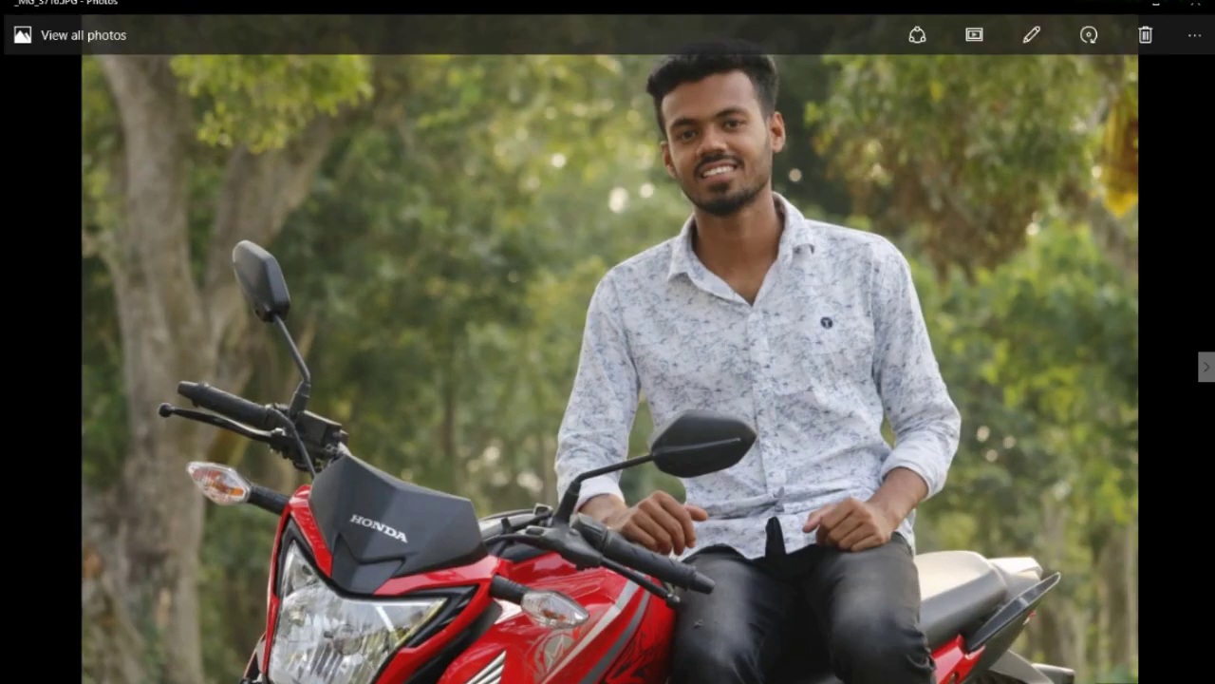
key(Left)
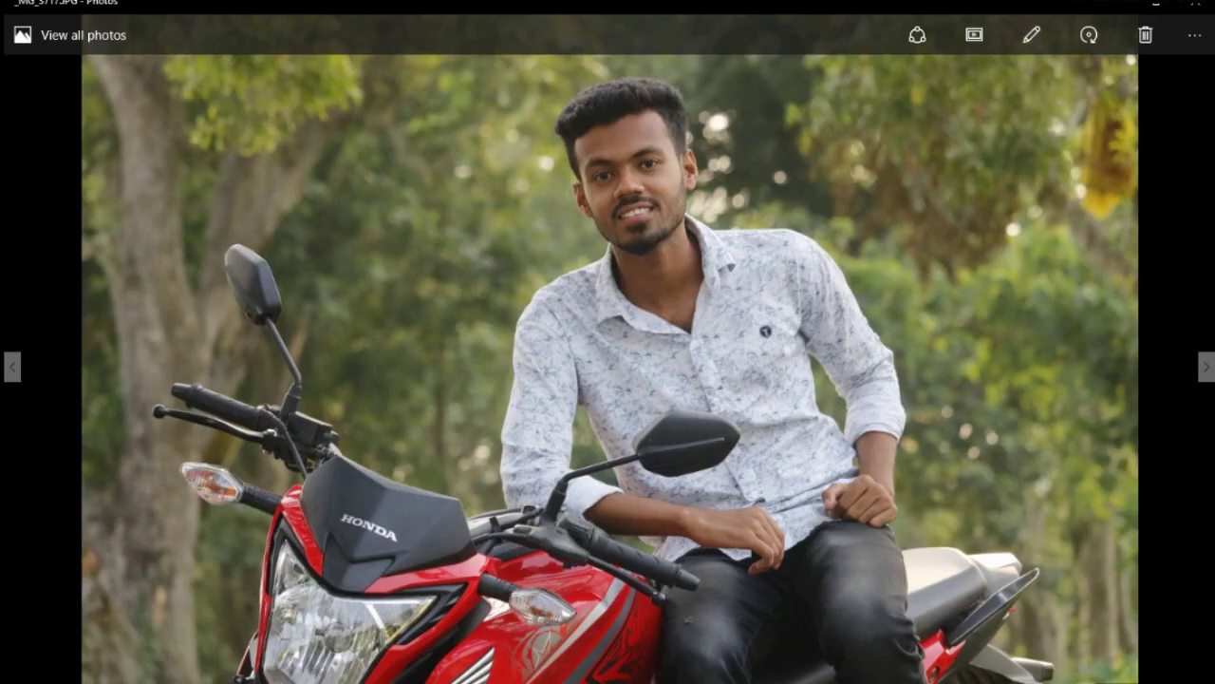
key(Left)
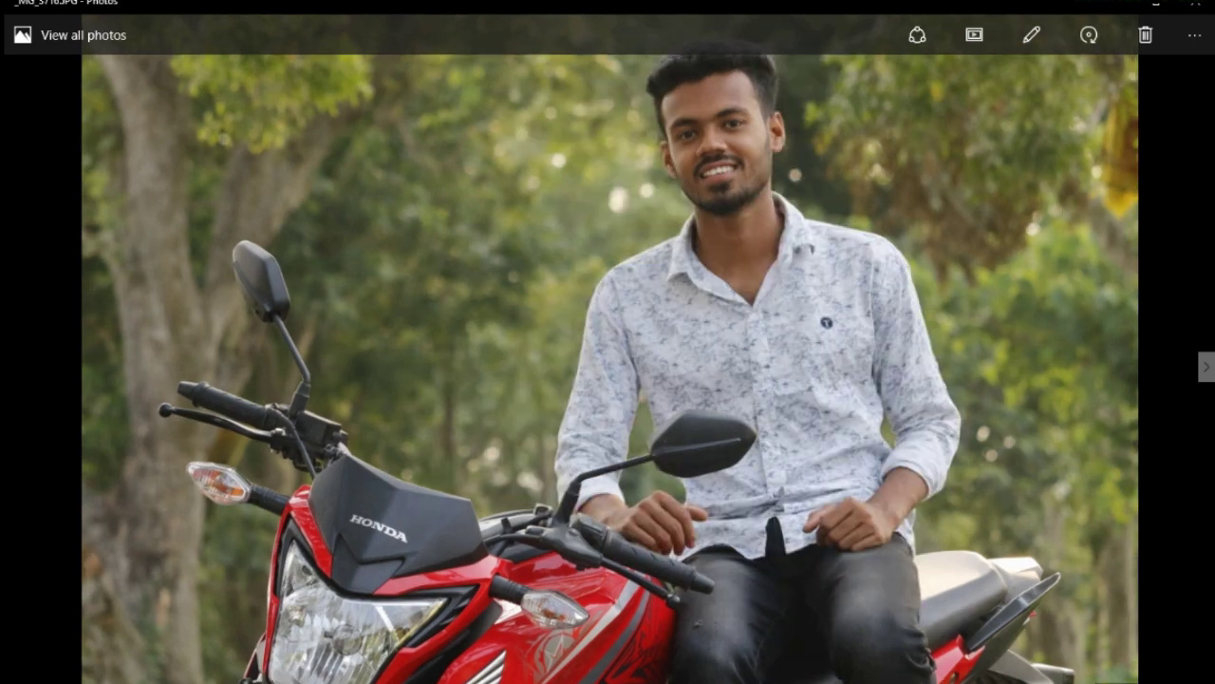
key(Right)
key(alt+F4)
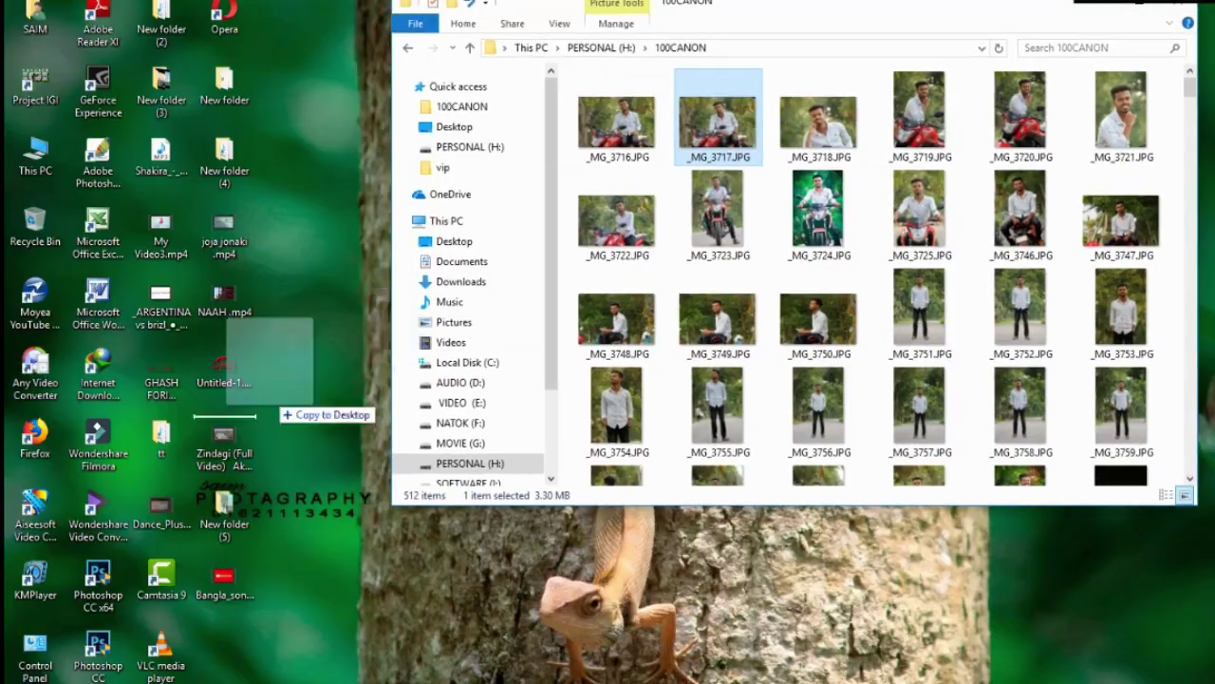
- Open _MG_3717.JPG in Photoshop by dragging it onto the desktop shortcut
drag(715, 114, 98, 575)
right_click(392, 184)
click(437, 234)
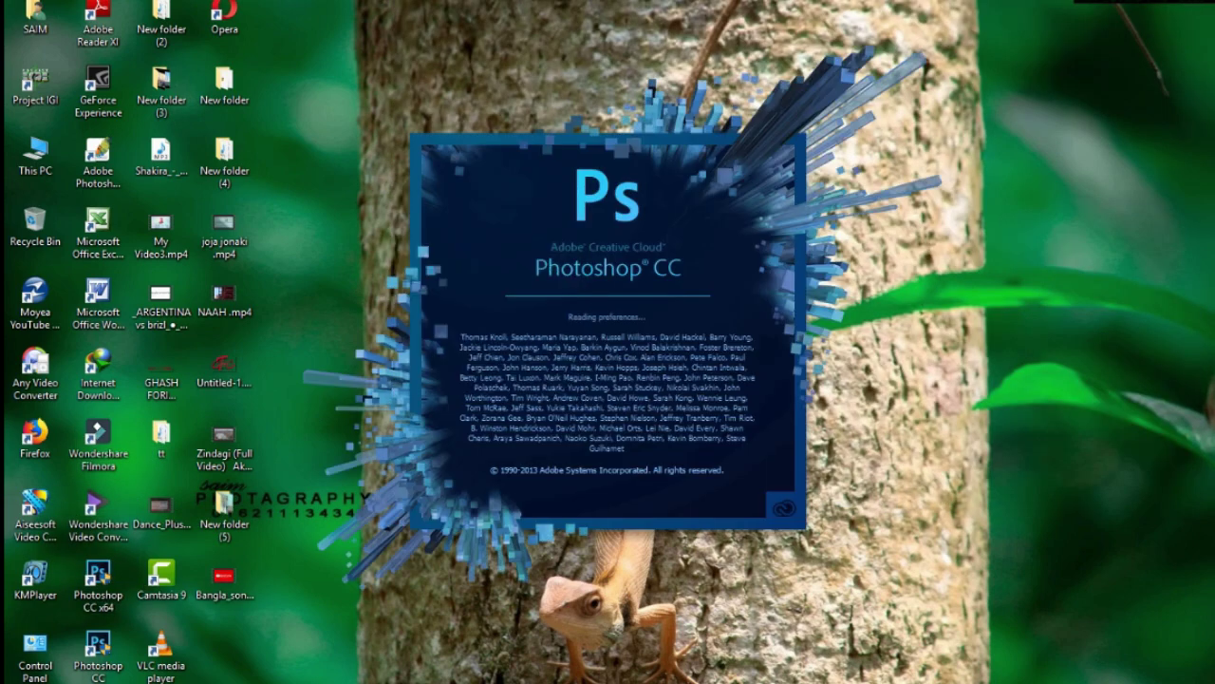
right_click(493, 2)
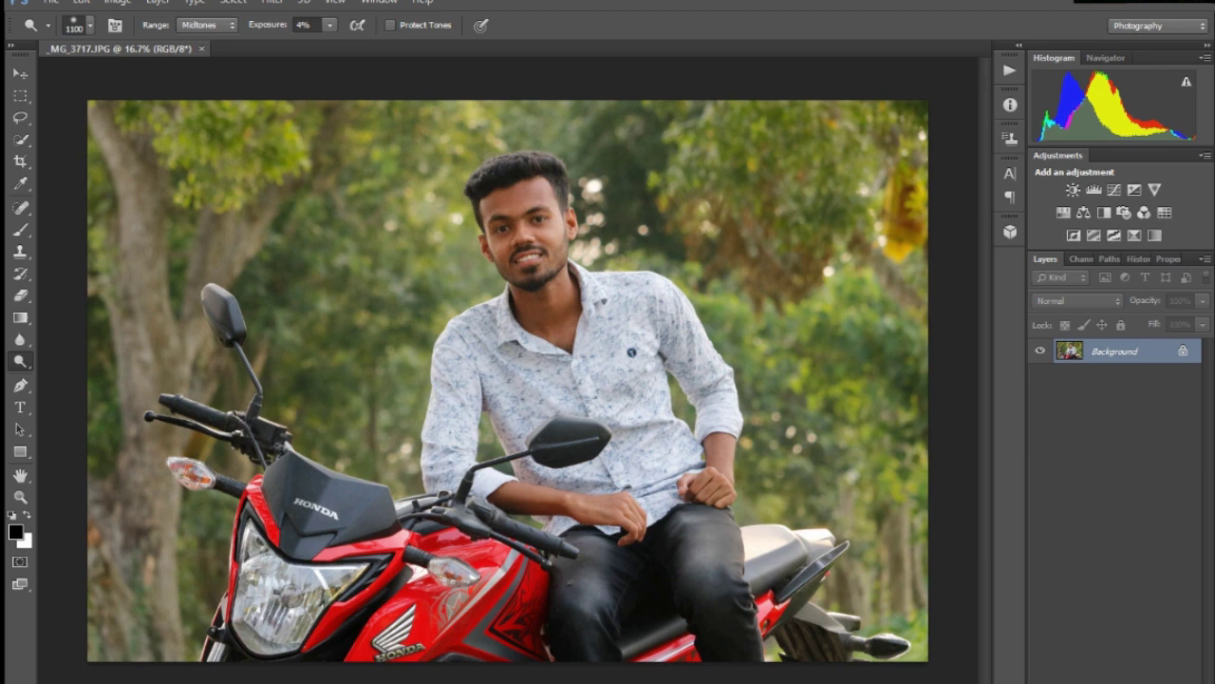
- Crop the photo slightly tighter around the rider and red motorcycle
click(20, 73)
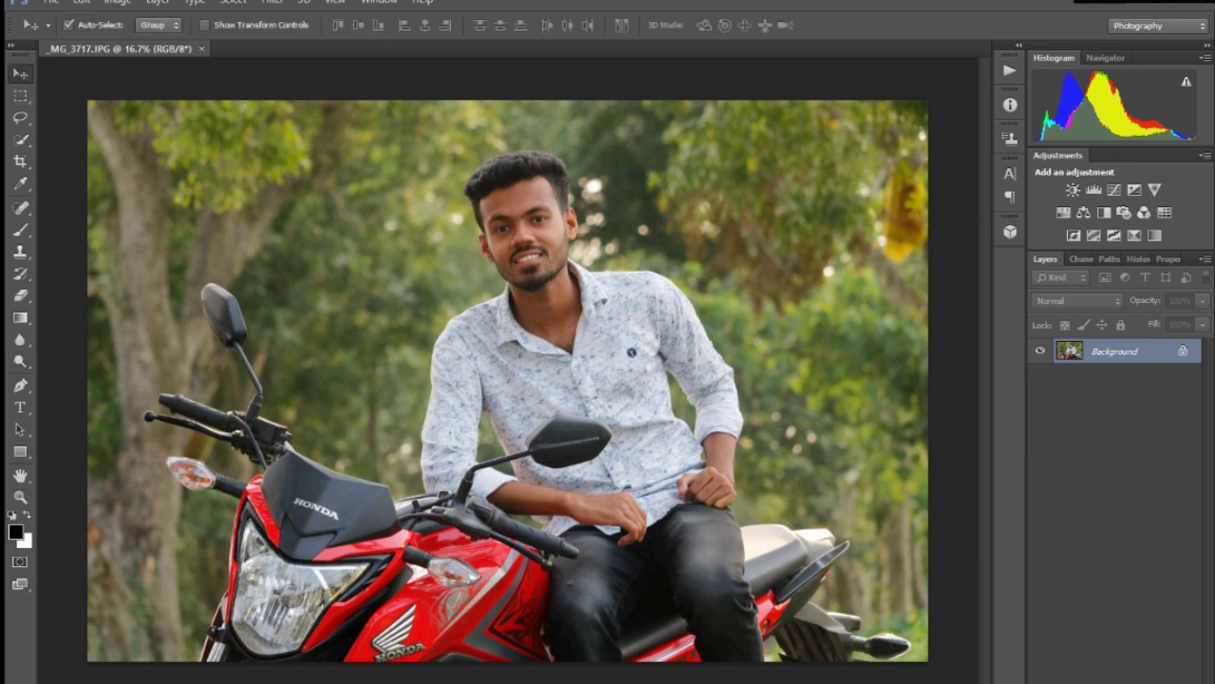
click(20, 162)
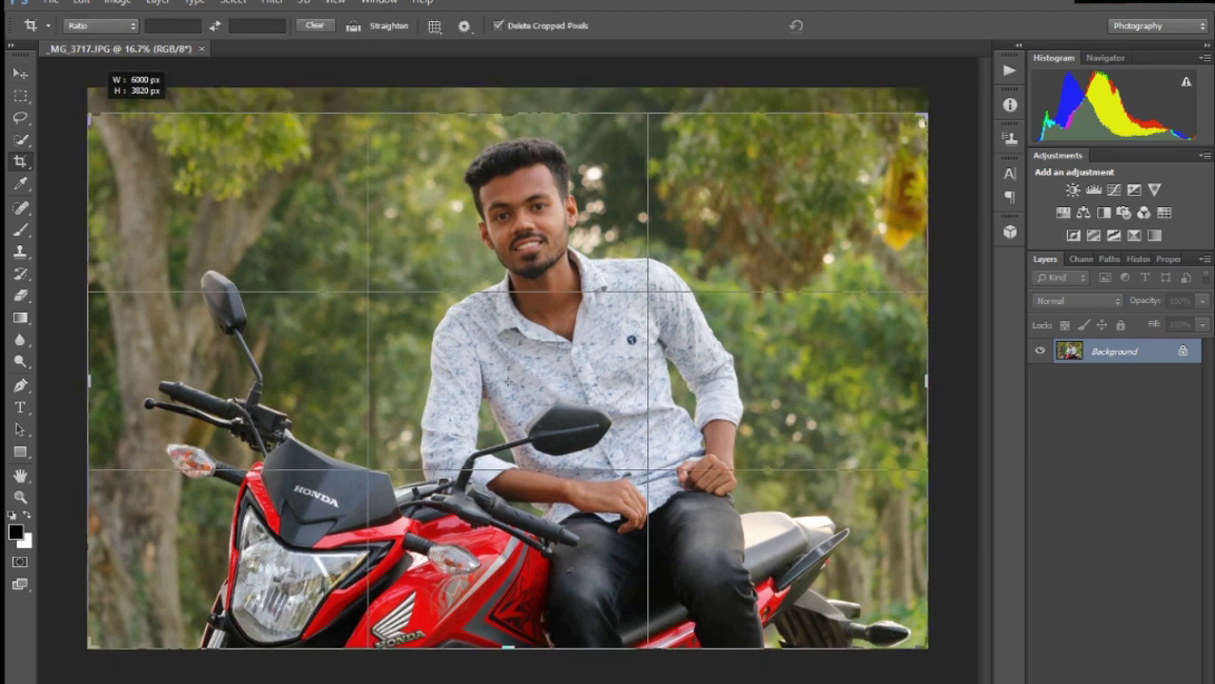
drag(95, 114, 95, 114)
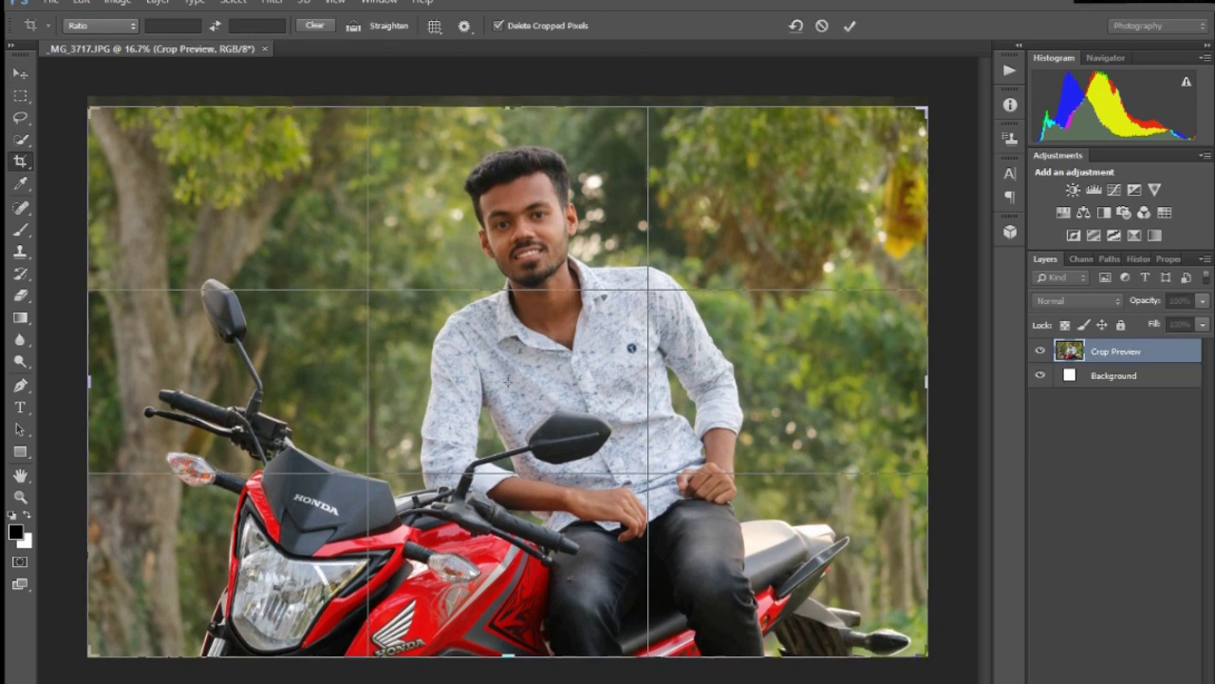
drag(925, 654, 926, 644)
drag(89, 380, 103, 381)
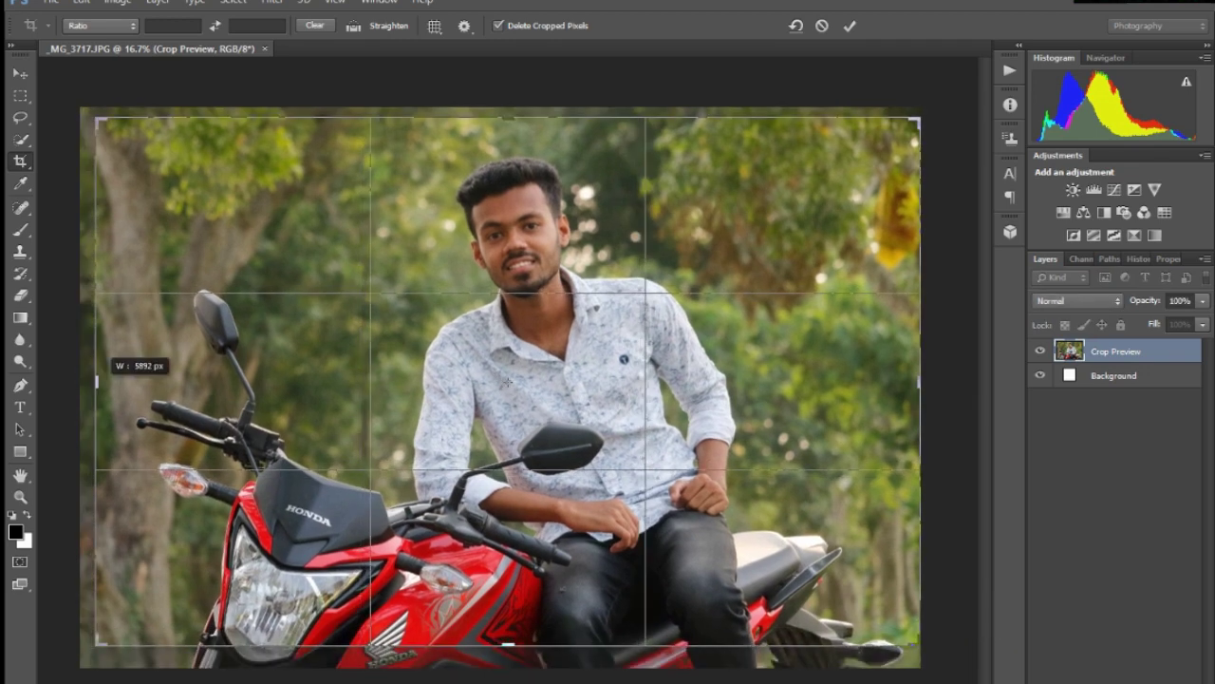
drag(507, 117, 508, 128)
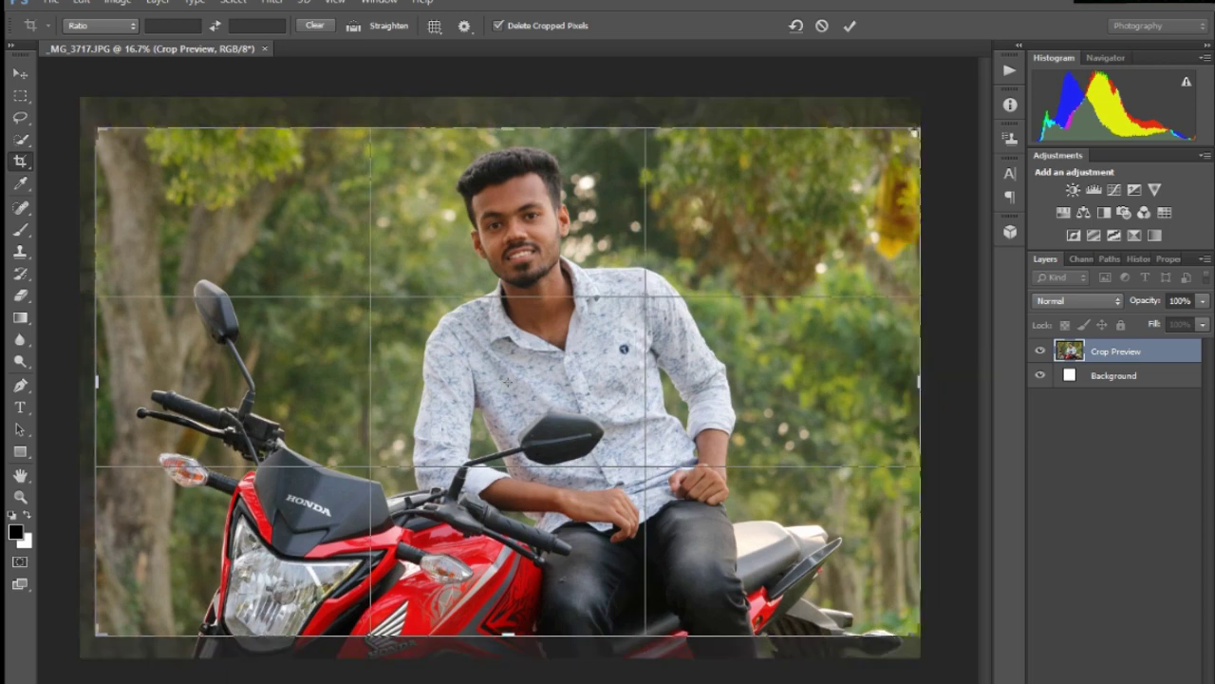
mouse_move(646, 465)
mouse_down()
mouse_move(638, 439)
mouse_move(654, 446)
mouse_up()
drag(508, 128, 508, 118)
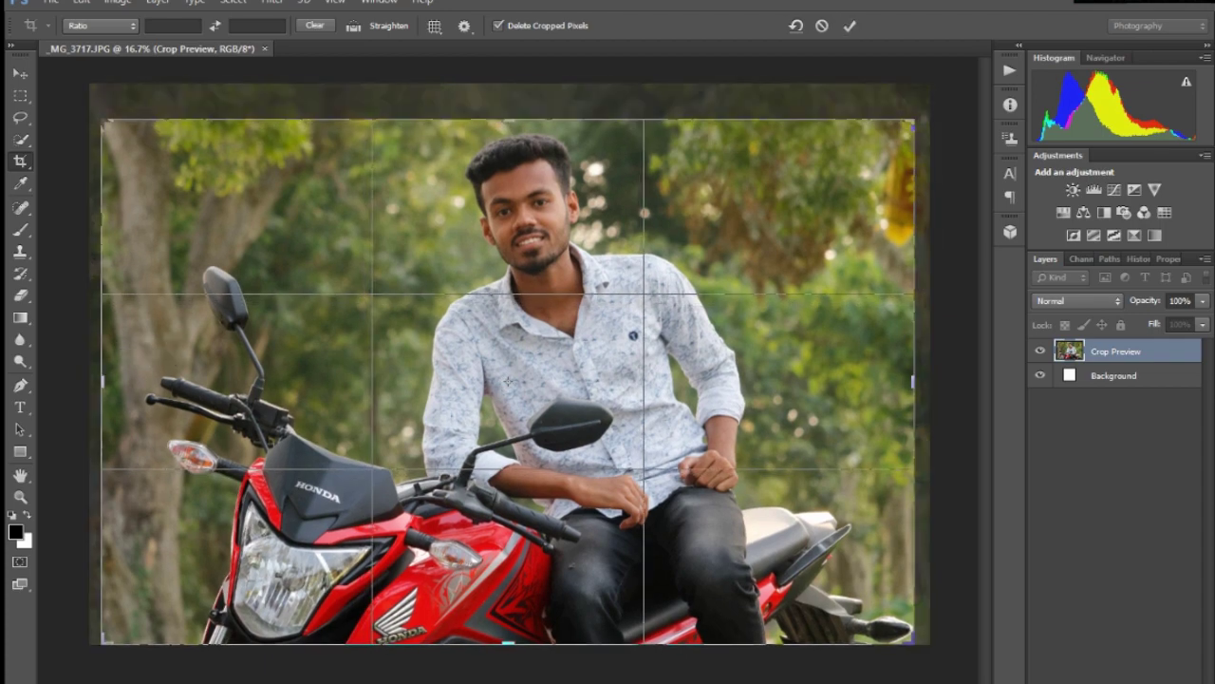
key(Return)
key(ctrl+plus)
key(ctrl+plus)
key(ctrl+plus)
- Add a Selective Color layer on Reds with Cyan +2 and Black -41
key(ctrl+minus)
key(ctrl+minus)
key(ctrl+minus)
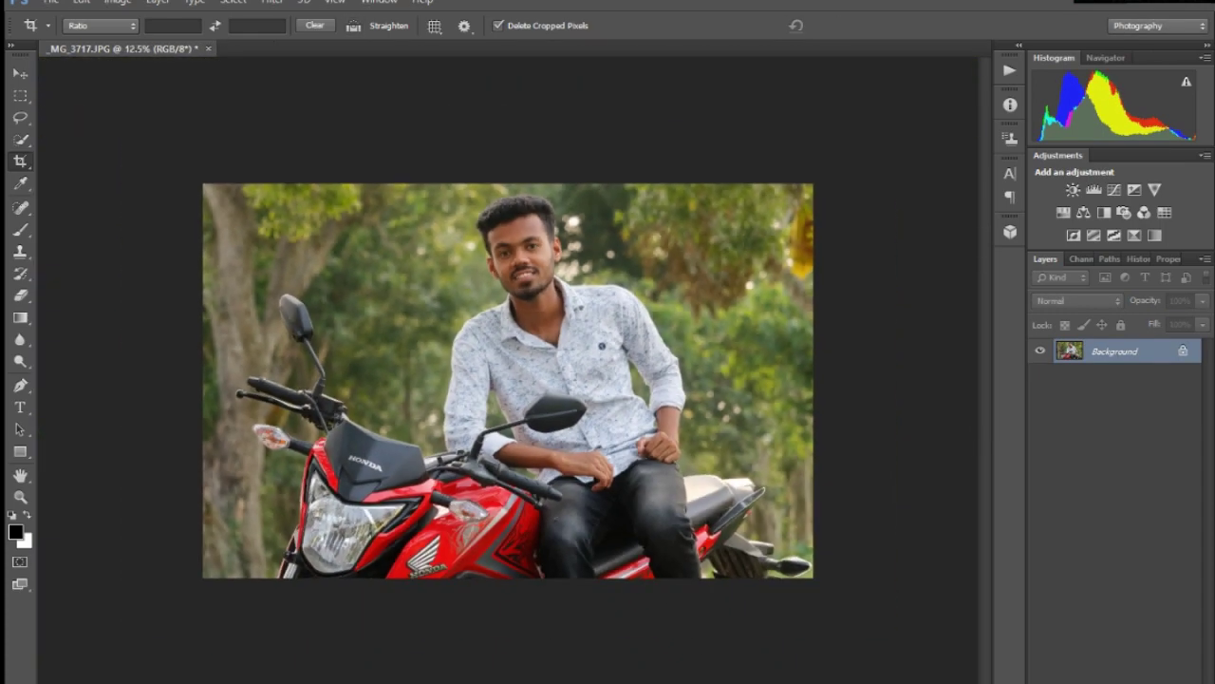
key(ctrl+plus)
key(ctrl+plus)
key(ctrl+plus)
key(ctrl+plus)
key(ctrl+minus)
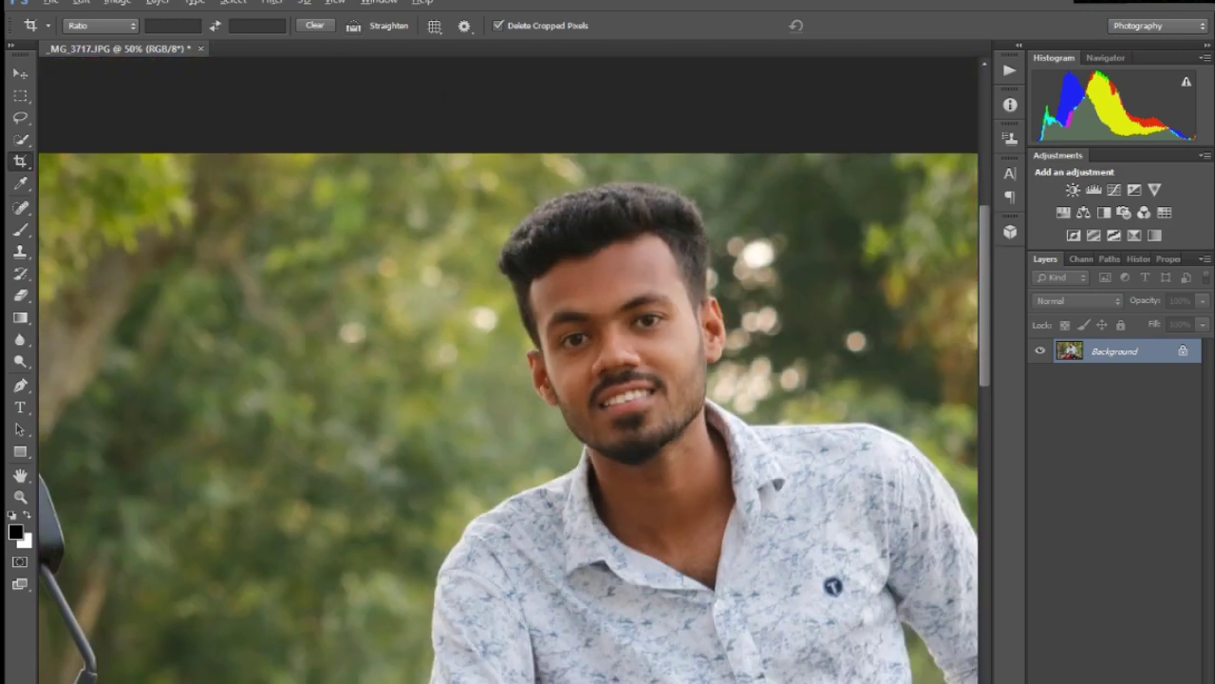
key(ctrl+minus)
key(ctrl+minus)
key(ctrl+minus)
click(1155, 234)
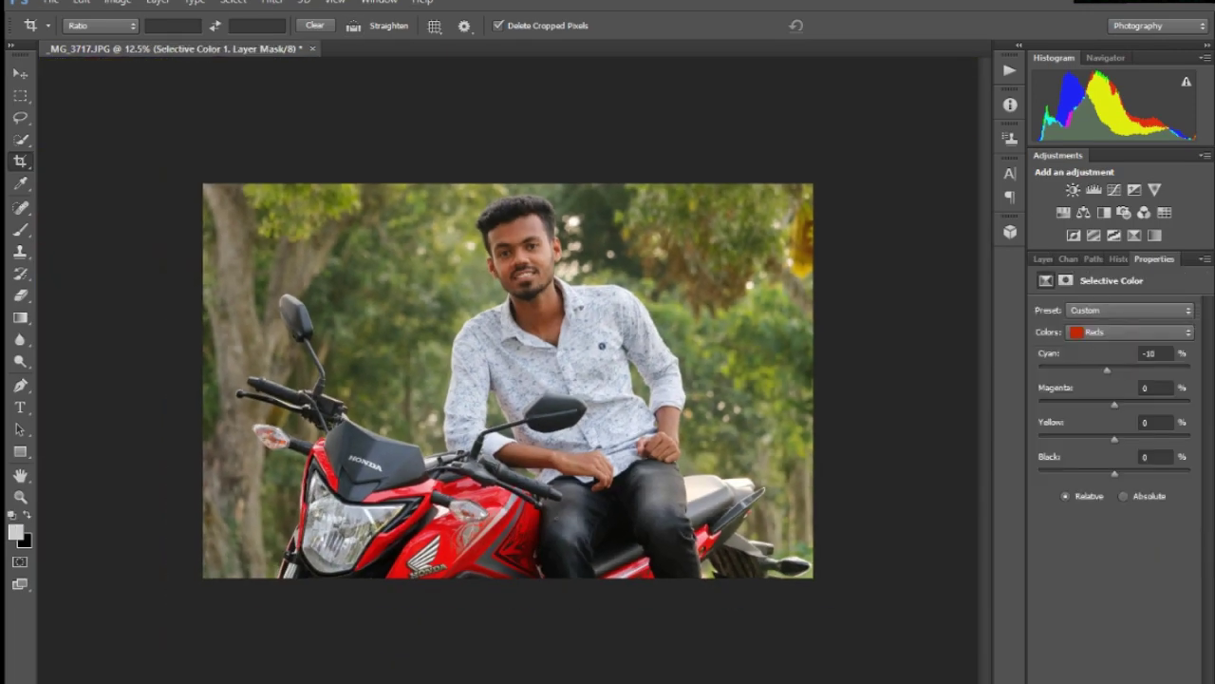
drag(1114, 473, 1090, 473)
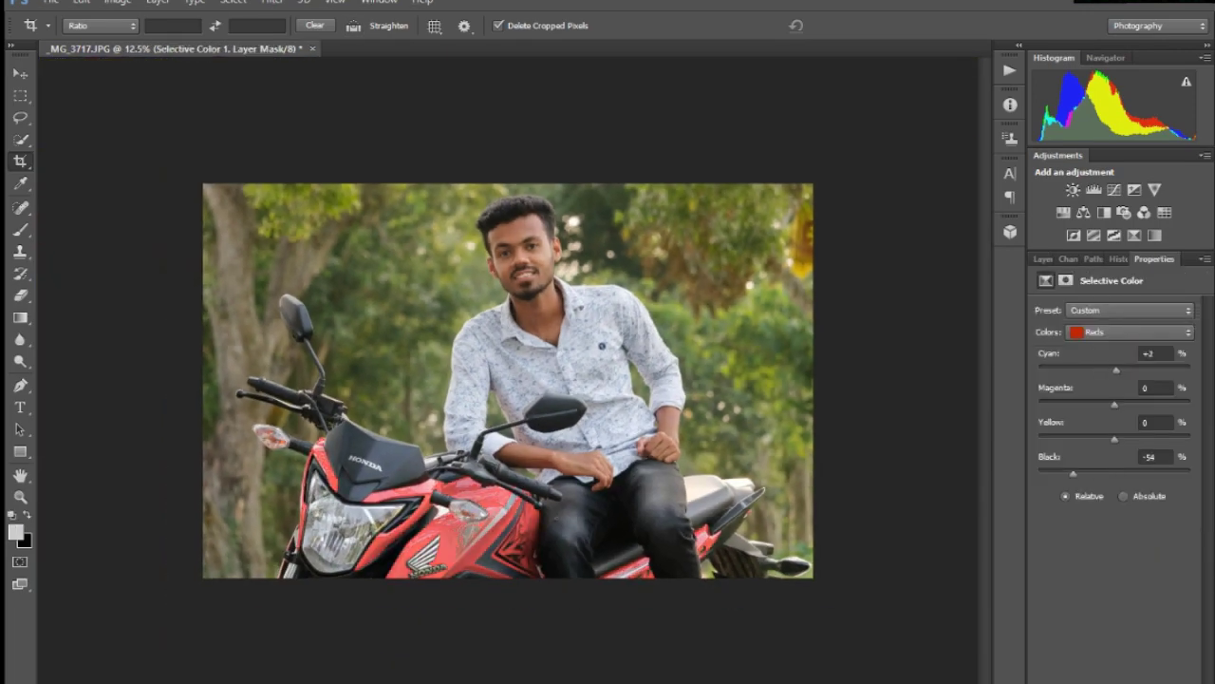
key(ctrl+plus)
key(ctrl+plus)
key(ctrl+plus)
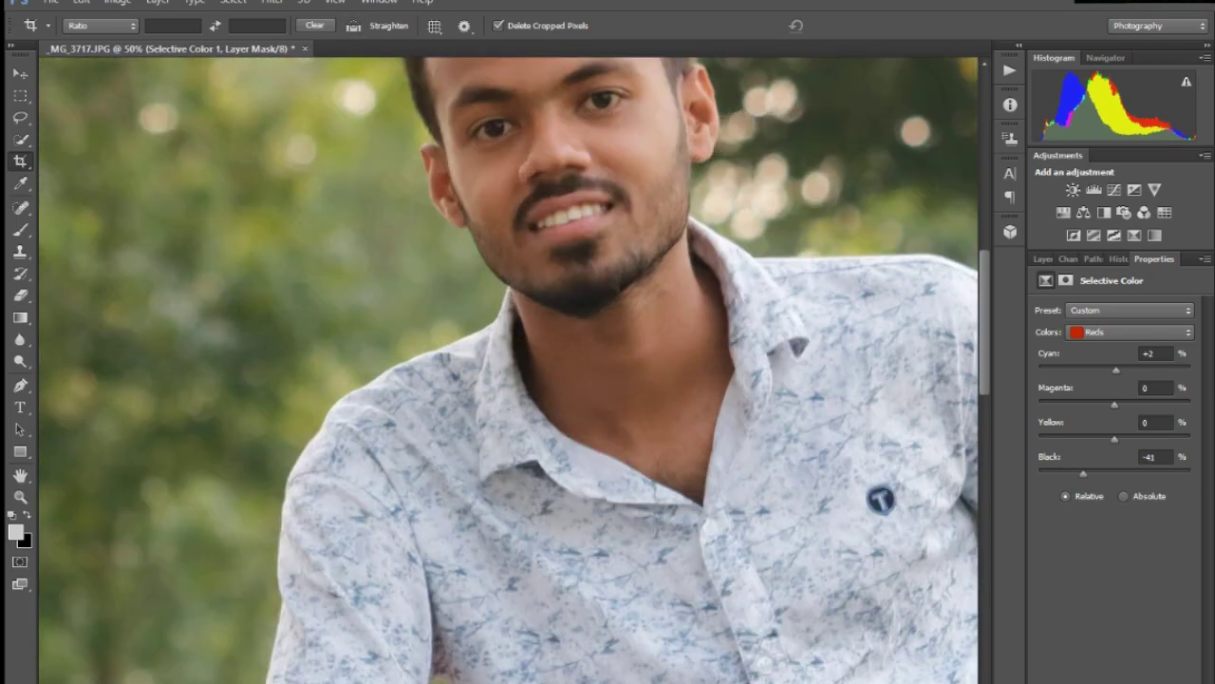
key(ctrl+minus)
key(ctrl+minus)
key(ctrl+minus)
key(ctrl+minus)
key(F7)
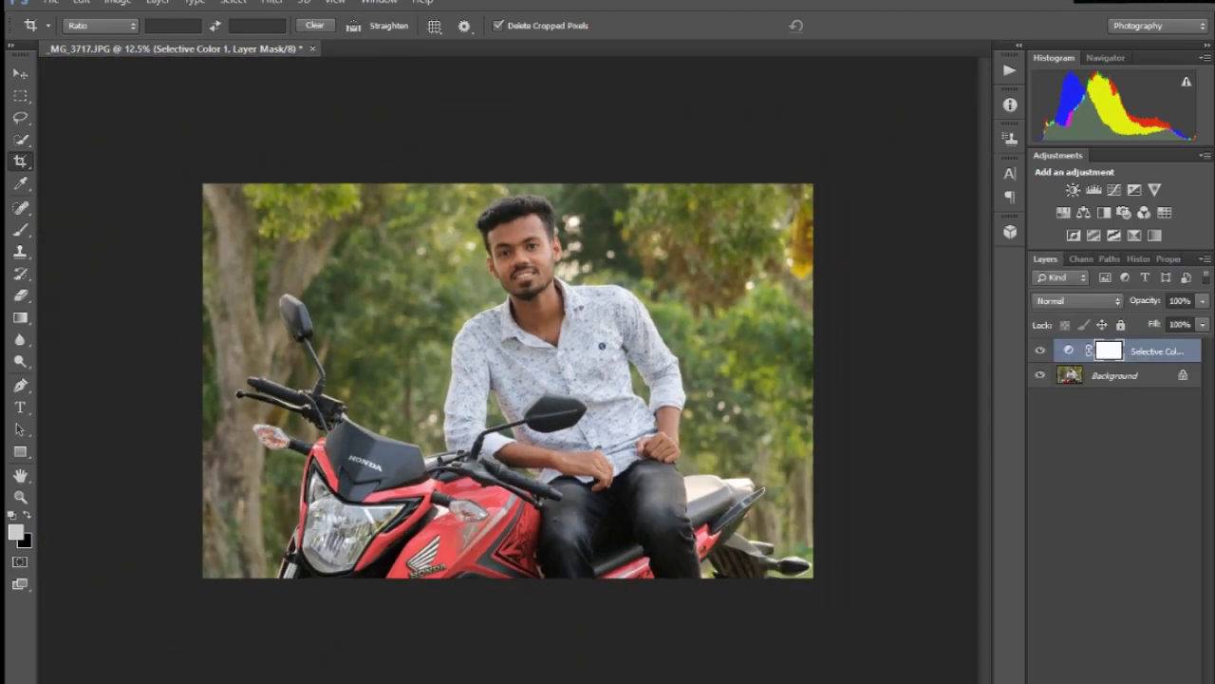
- Stamp all visible layers into a new merged Layer 1 on top
key(shift+alt+bracketleft)
key(ctrl+shift+alt+e)
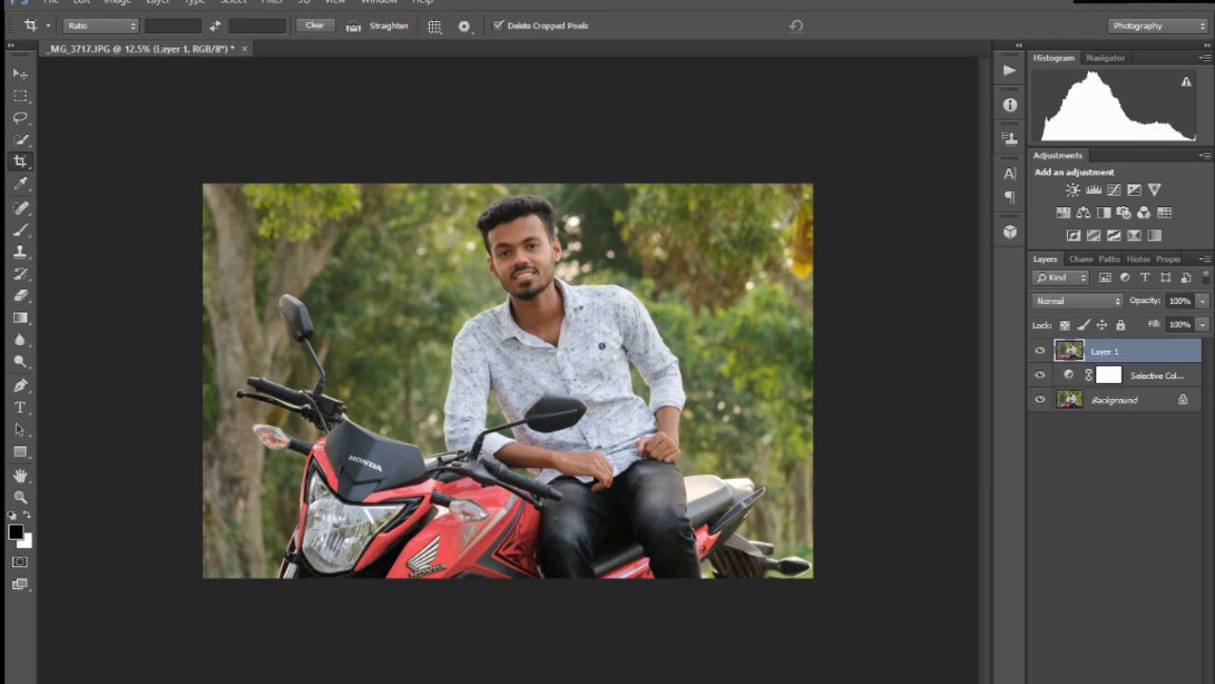
key(v)
scroll(496, 242, up, 2)
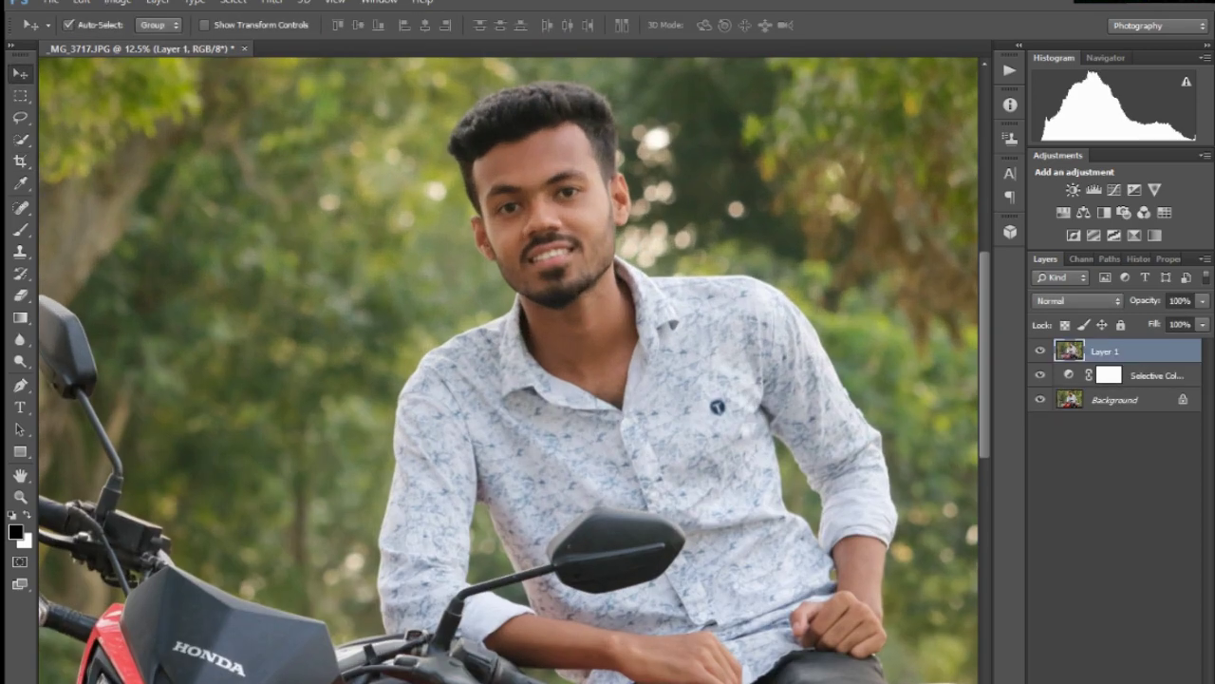
scroll(496, 242, up, 1)
- Dodge the face's midtones lighter at 4% exposure, then review the whole photo
click(20, 361)
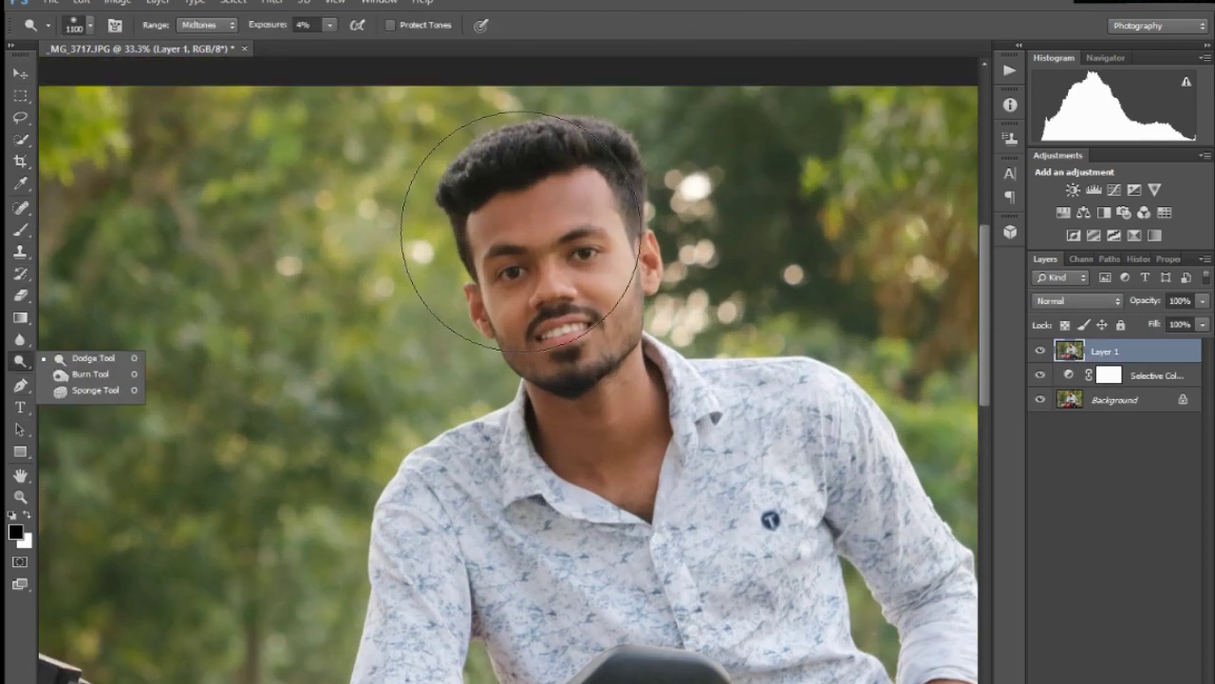
scroll(510, 212, up, 1)
scroll(510, 212, up, 1)
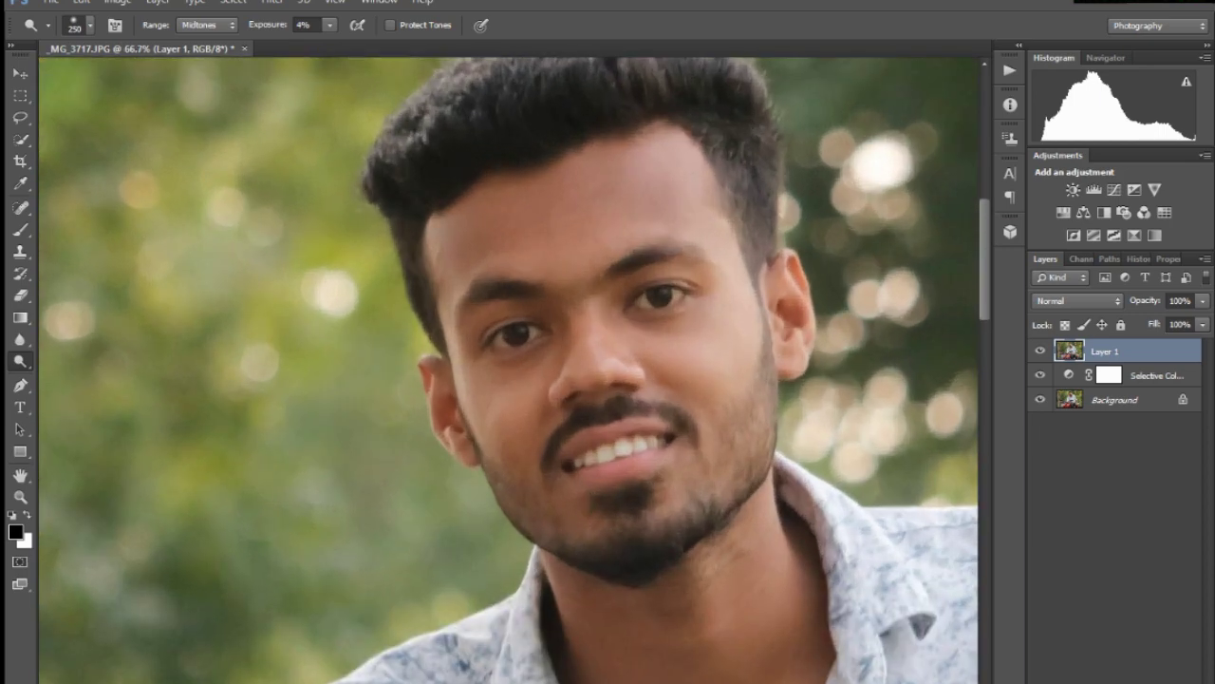
scroll(513, 371, down, 1)
scroll(513, 371, down, 1)
scroll(513, 370, down, 3)
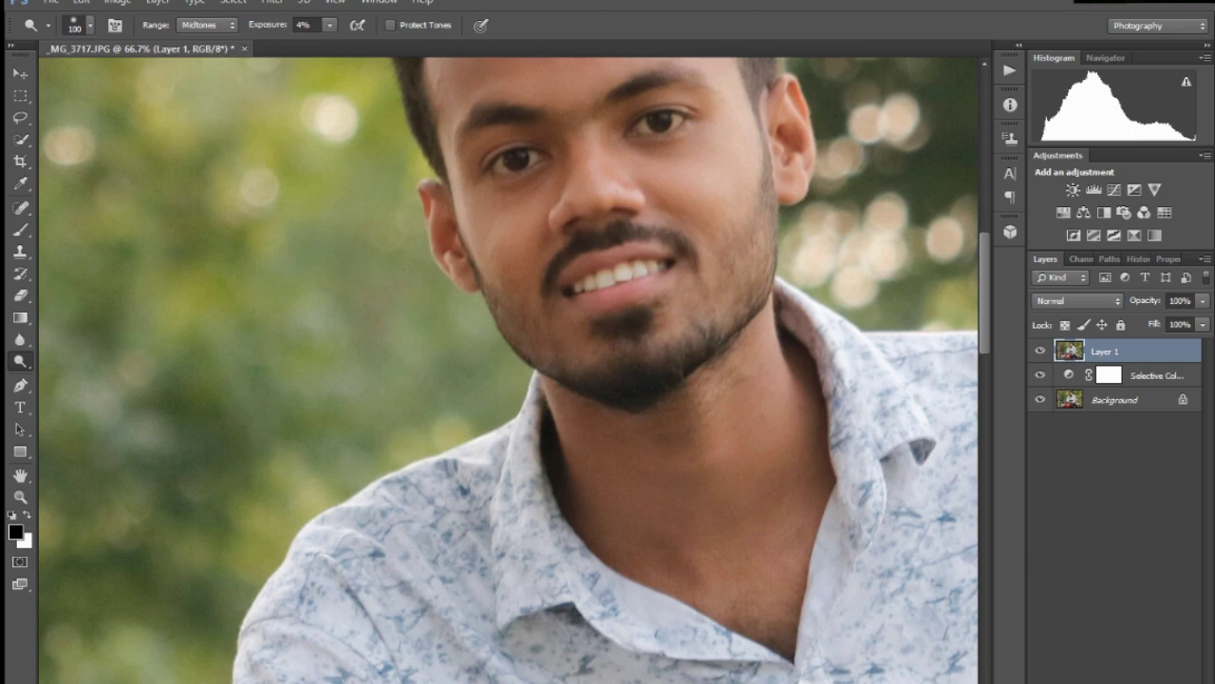
scroll(513, 371, up, 2)
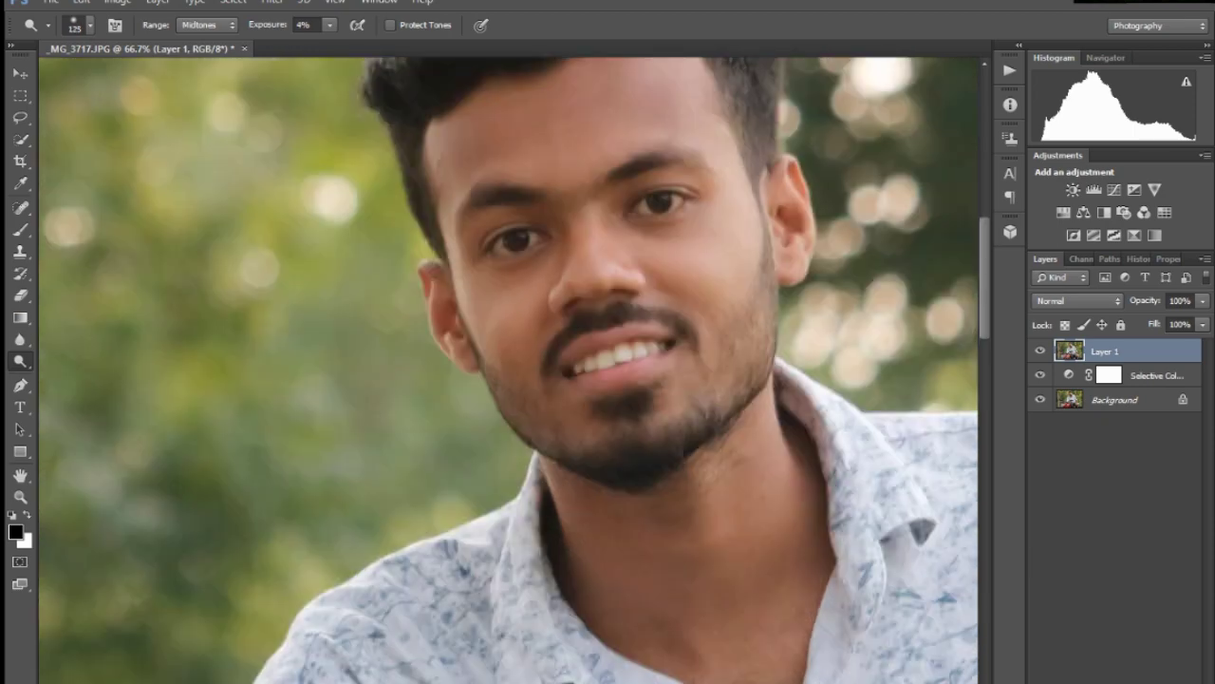
scroll(513, 370, up, 2)
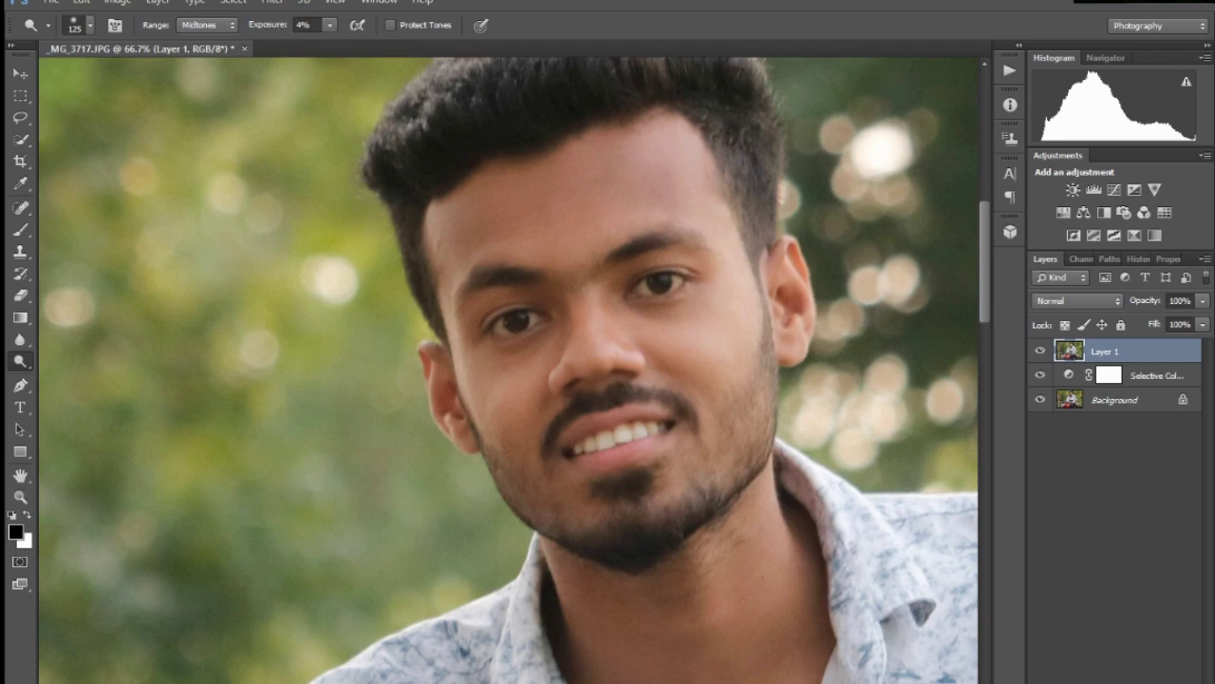
key(ctrl+minus)
key(ctrl+minus)
key(ctrl+minus)
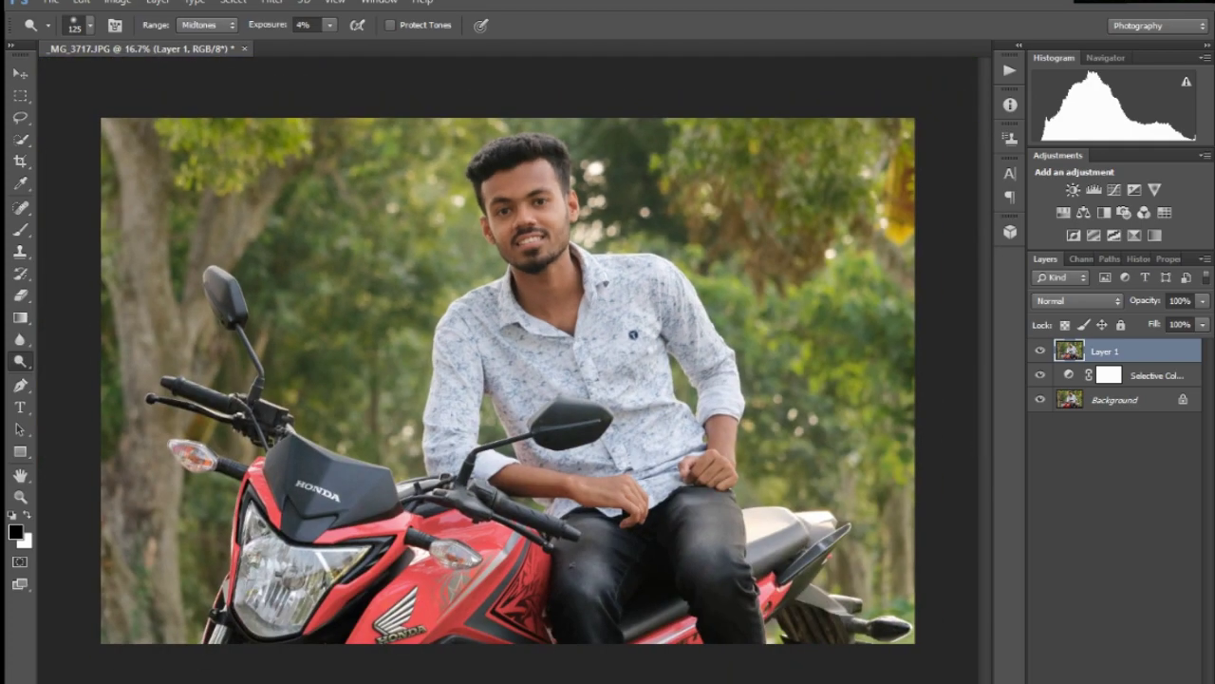
scroll(499, 487, up, 3)
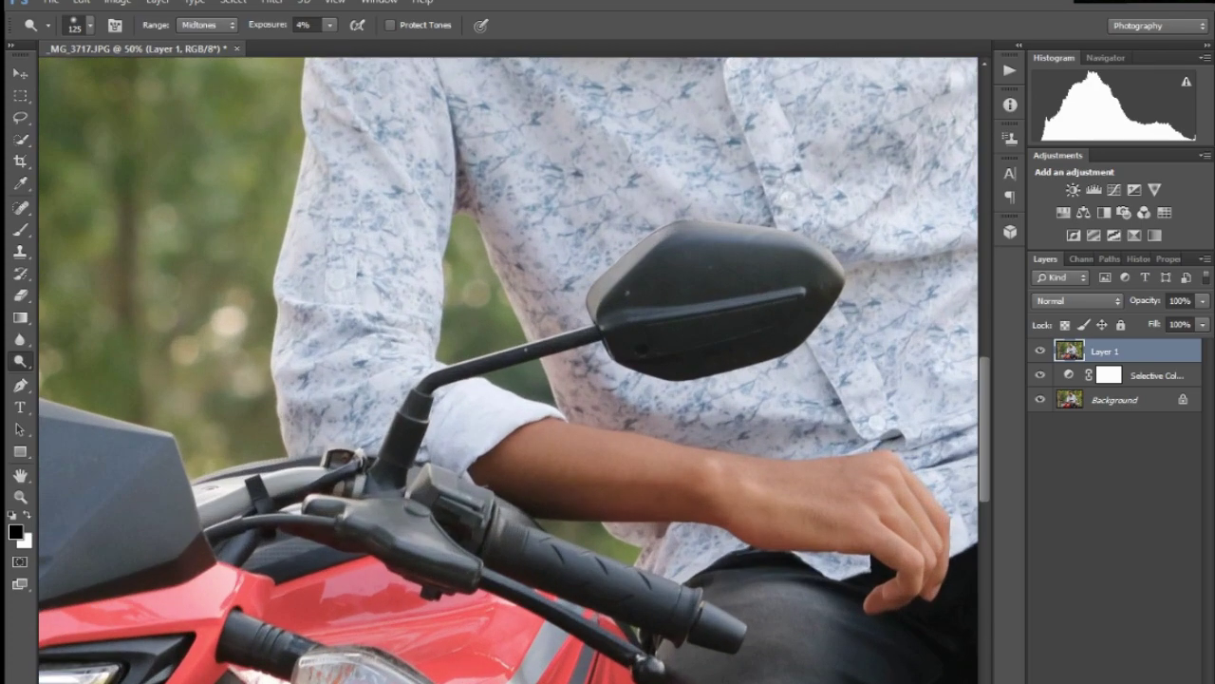
scroll(498, 486, down, 1)
scroll(499, 486, down, 2)
scroll(499, 486, down, 1)
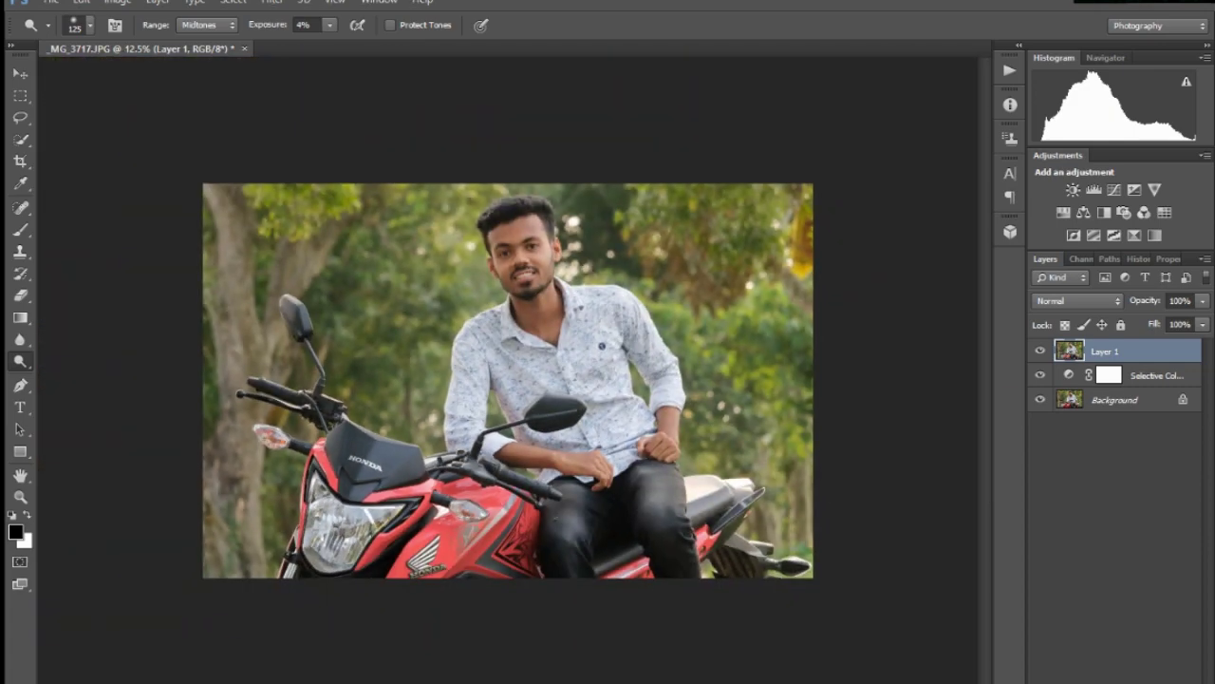
scroll(498, 486, up, 1)
scroll(499, 486, up, 1)
- Quick-select the man's arm, shirt, seat, tail, front edge, turn signal, mirror stalk and mirror
key(w)
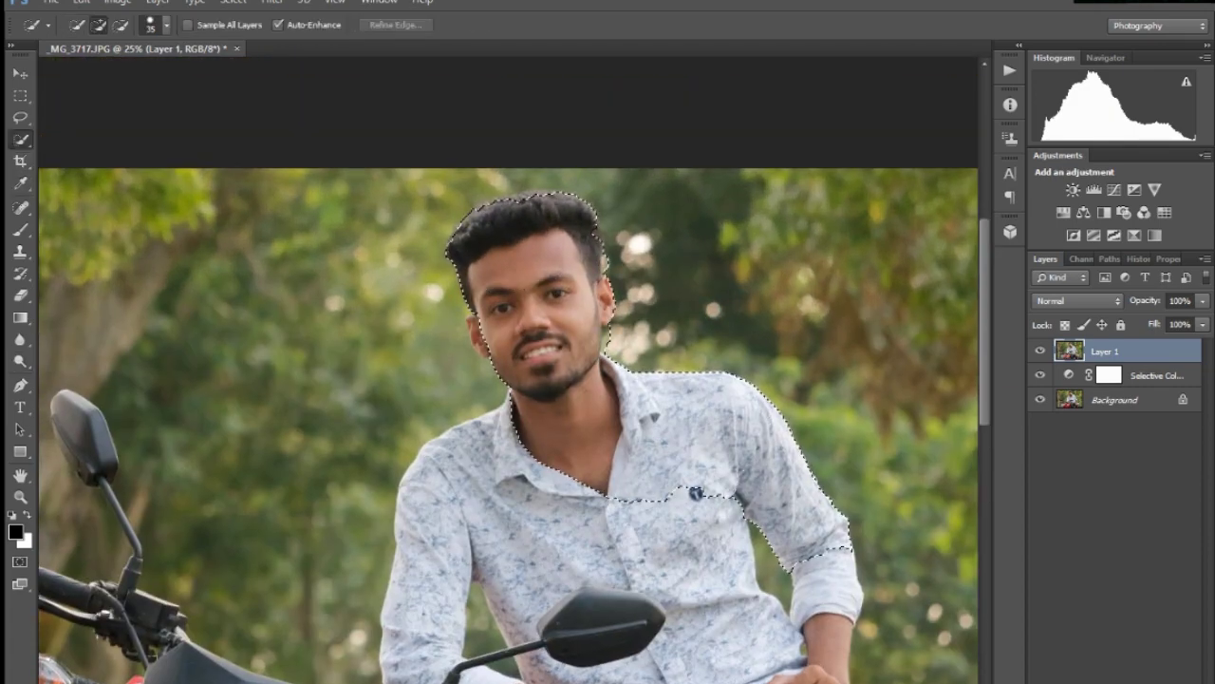
scroll(508, 380, down, 3)
drag(788, 313, 840, 380)
drag(437, 514, 471, 584)
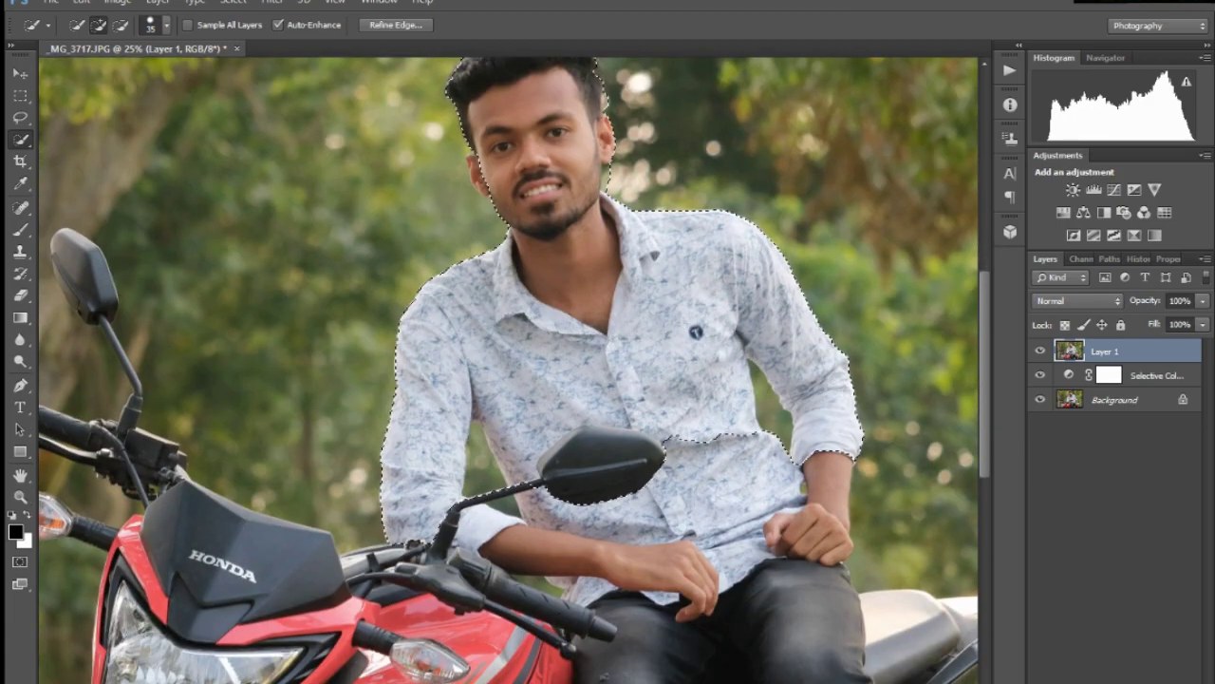
key(ctrl+minus)
key(ctrl+minus)
key(ctrl+minus)
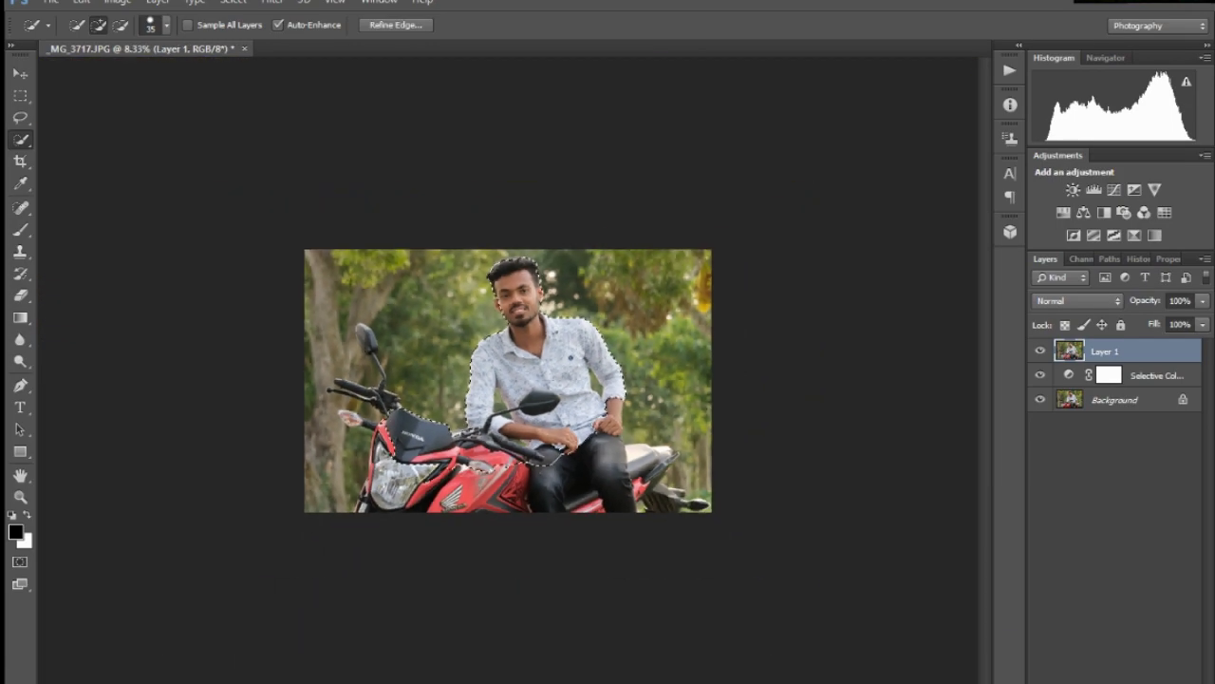
key(ctrl+plus)
key(ctrl+plus)
drag(807, 541, 835, 607)
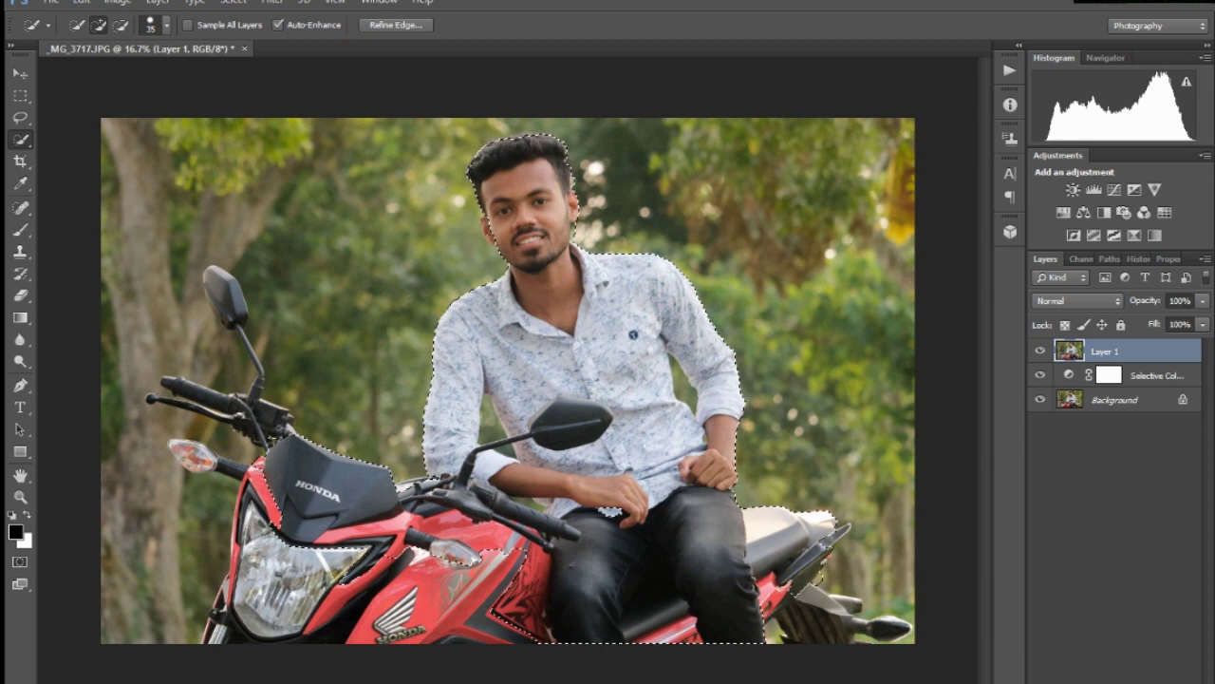
drag(455, 608, 399, 607)
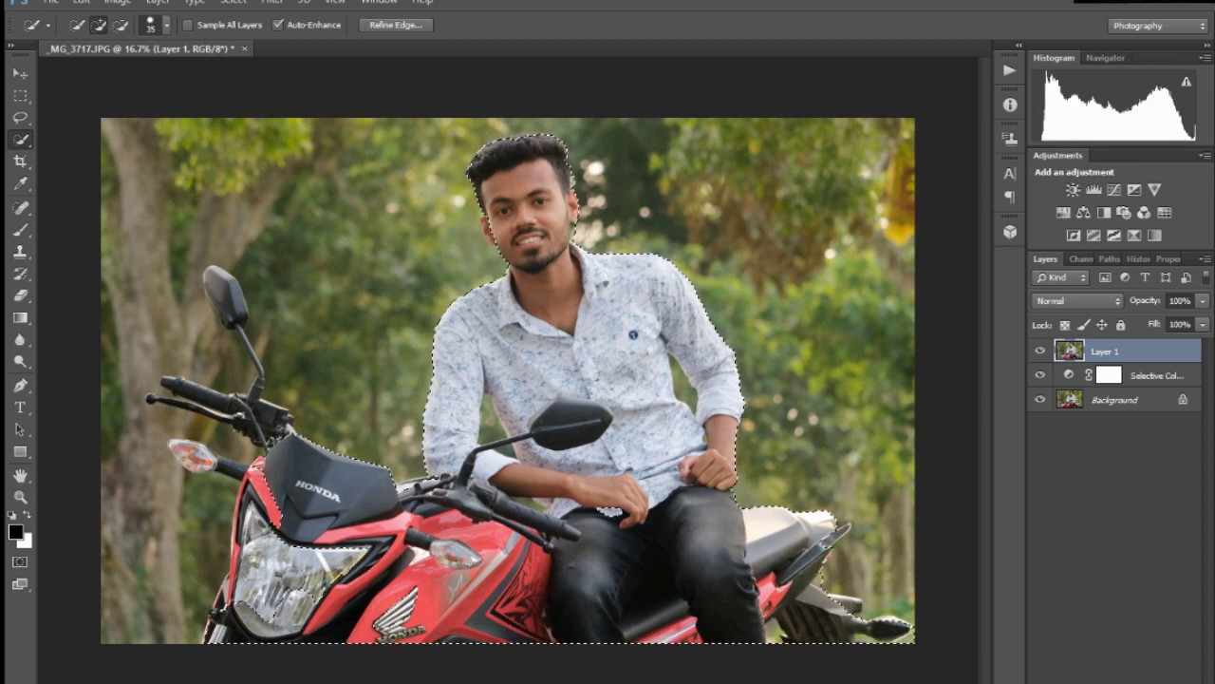
drag(228, 458, 190, 454)
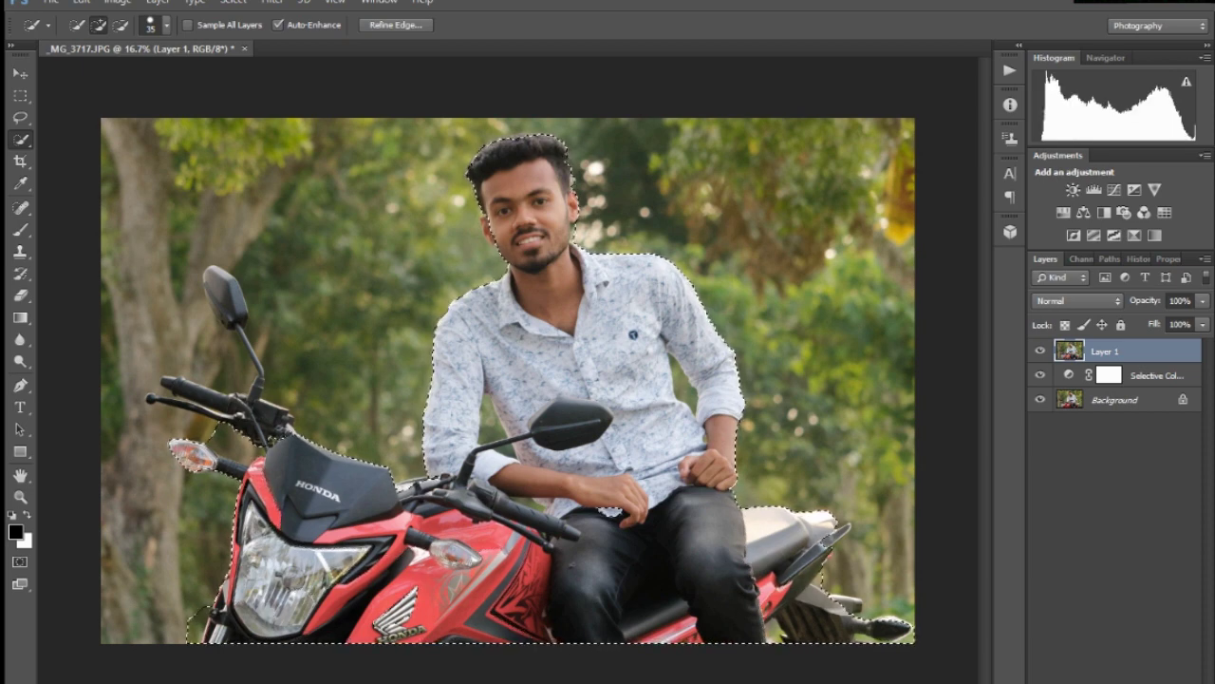
click(252, 375)
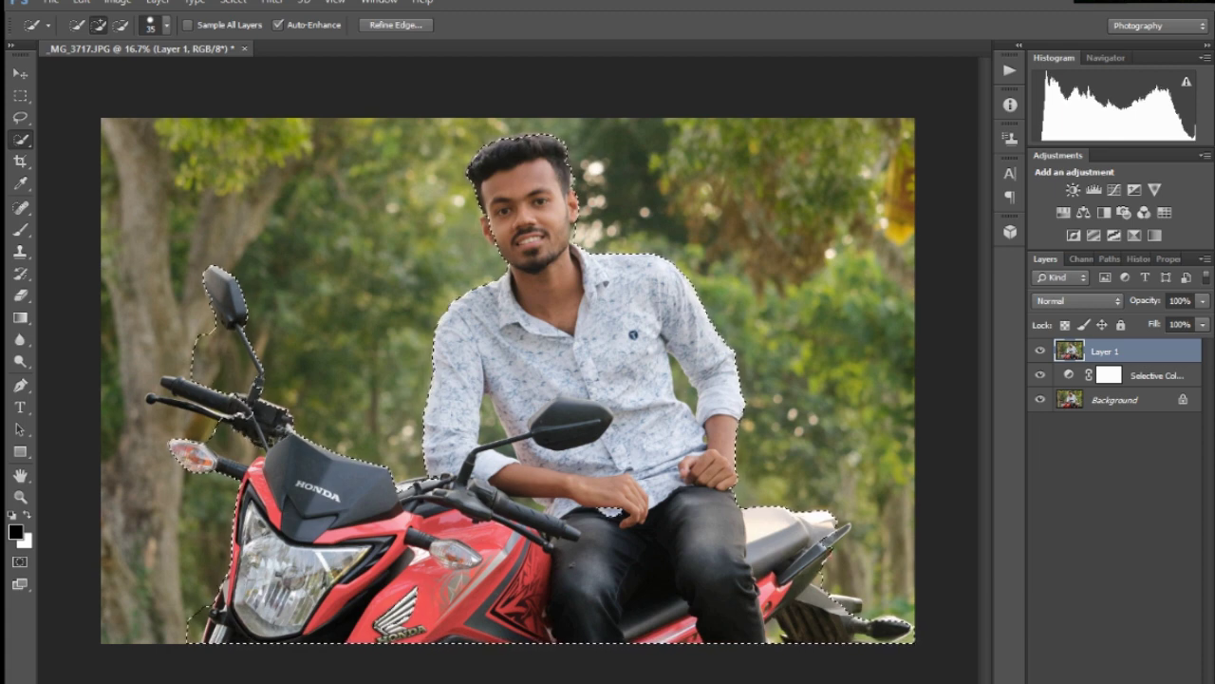
click(225, 294)
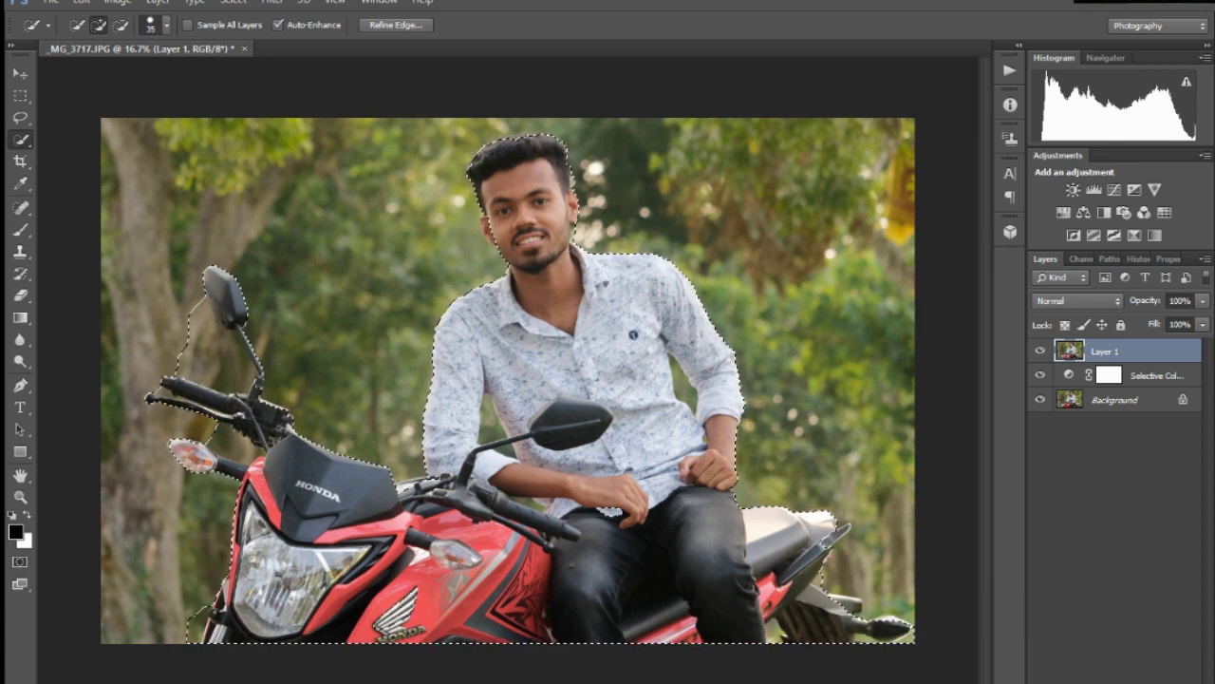
- Trim background beside the man's jaw so the selection hugs the jaw line
scroll(527, 209, down, 1)
scroll(526, 208, up, 1)
scroll(527, 209, up, 2)
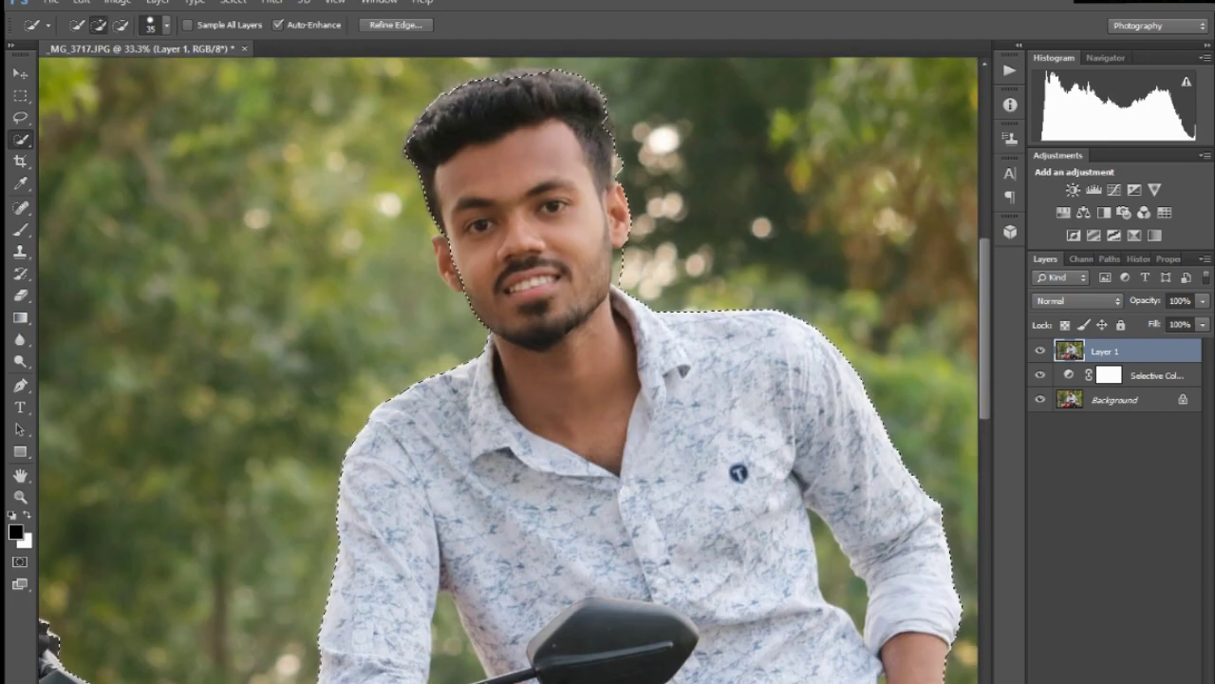
scroll(595, 102, up, 3)
scroll(855, 532, down, 4)
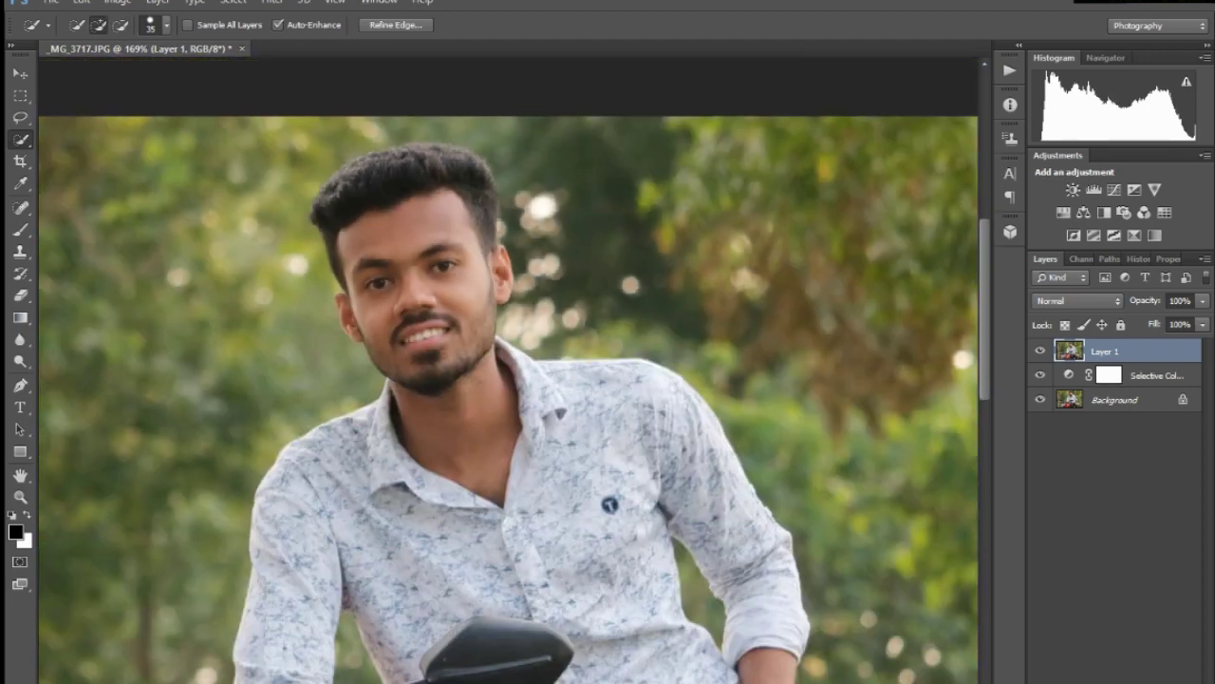
scroll(854, 531, up, 3)
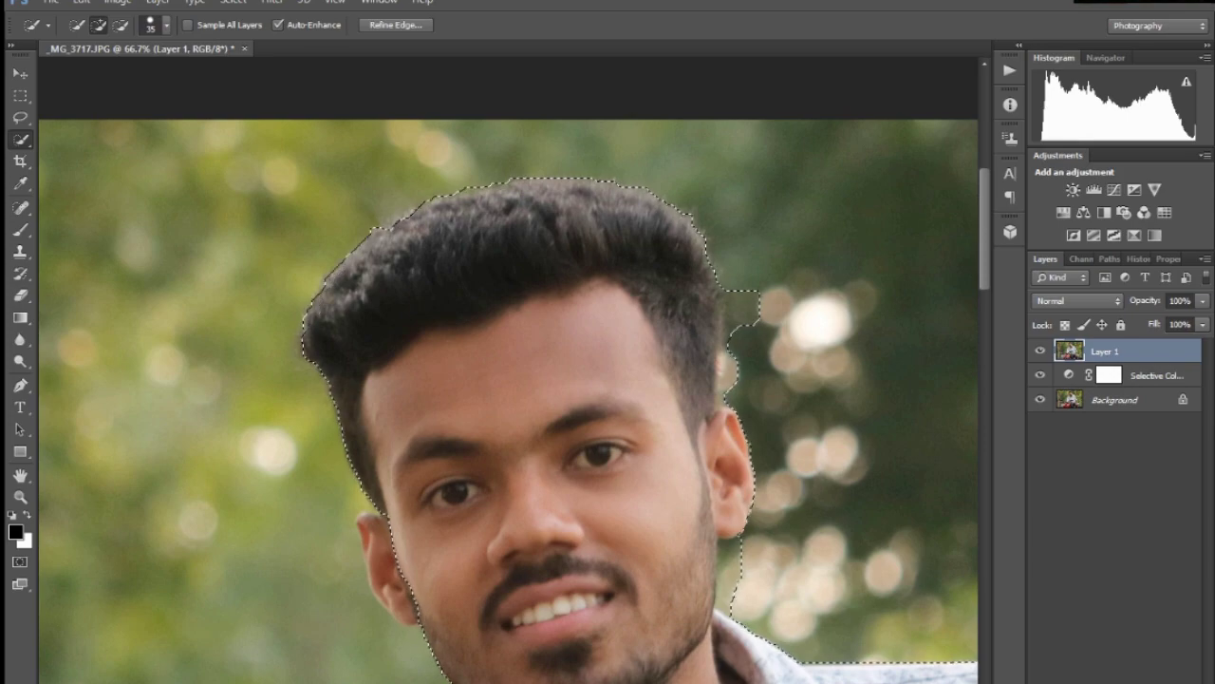
scroll(508, 370, down, 2)
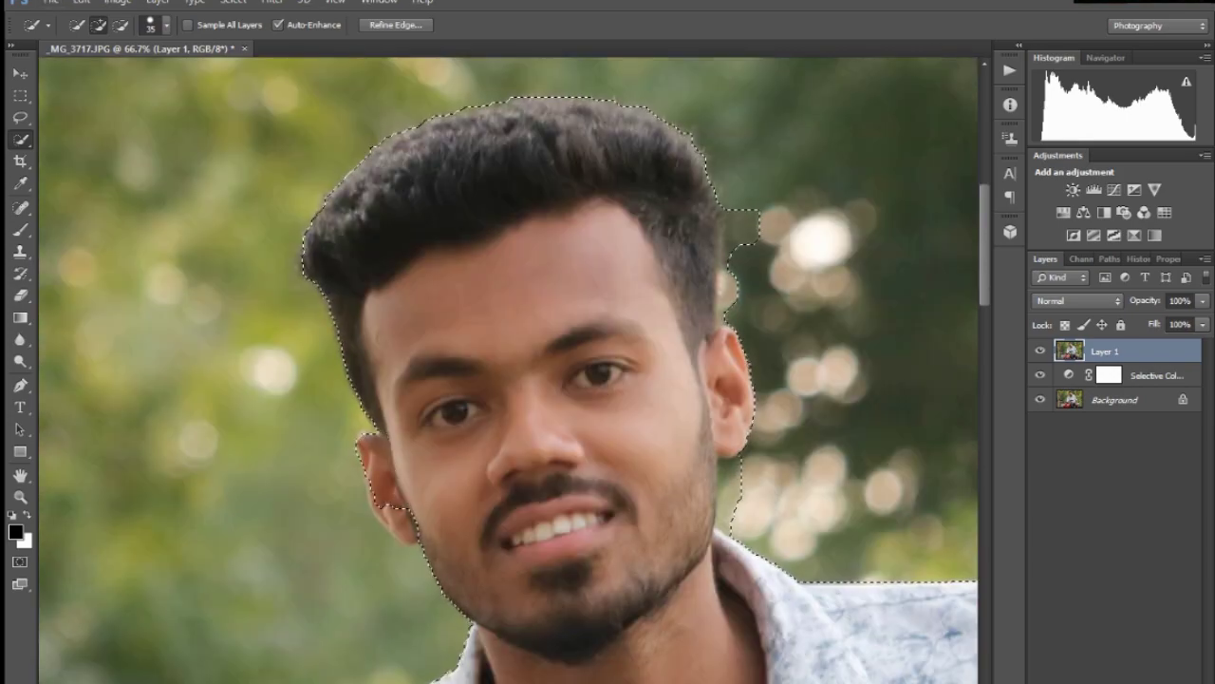
scroll(508, 370, down, 4)
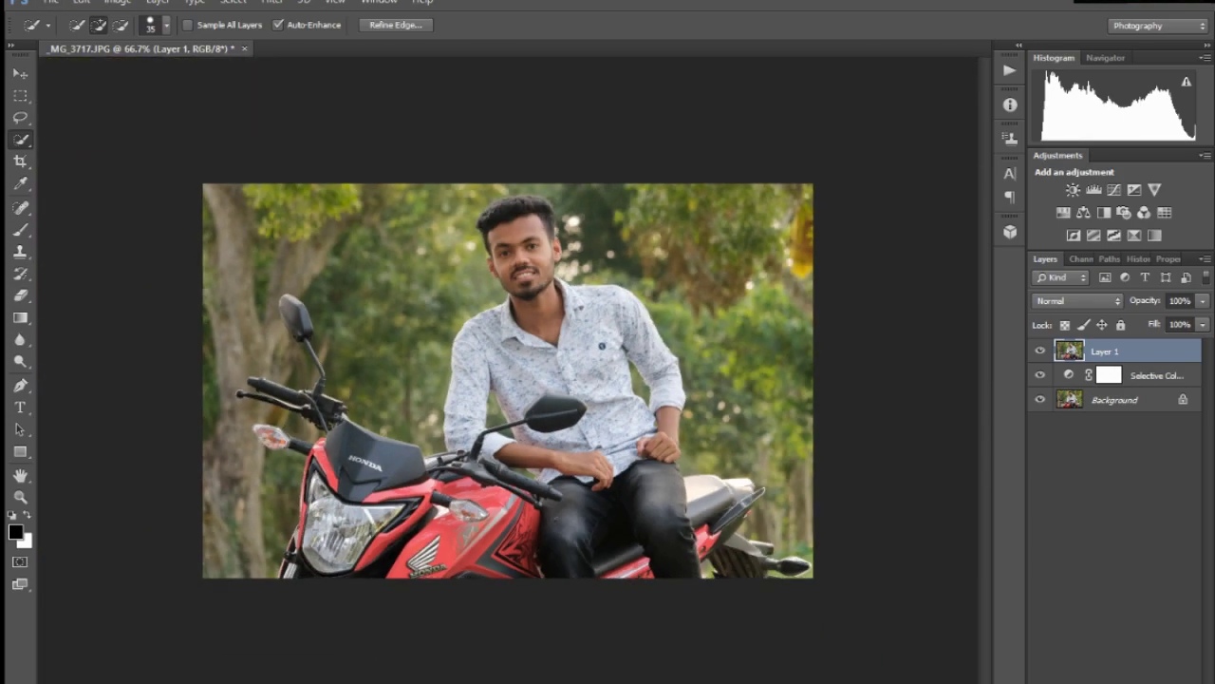
scroll(507, 370, up, 2)
scroll(508, 370, up, 1)
key(ctrl+d)
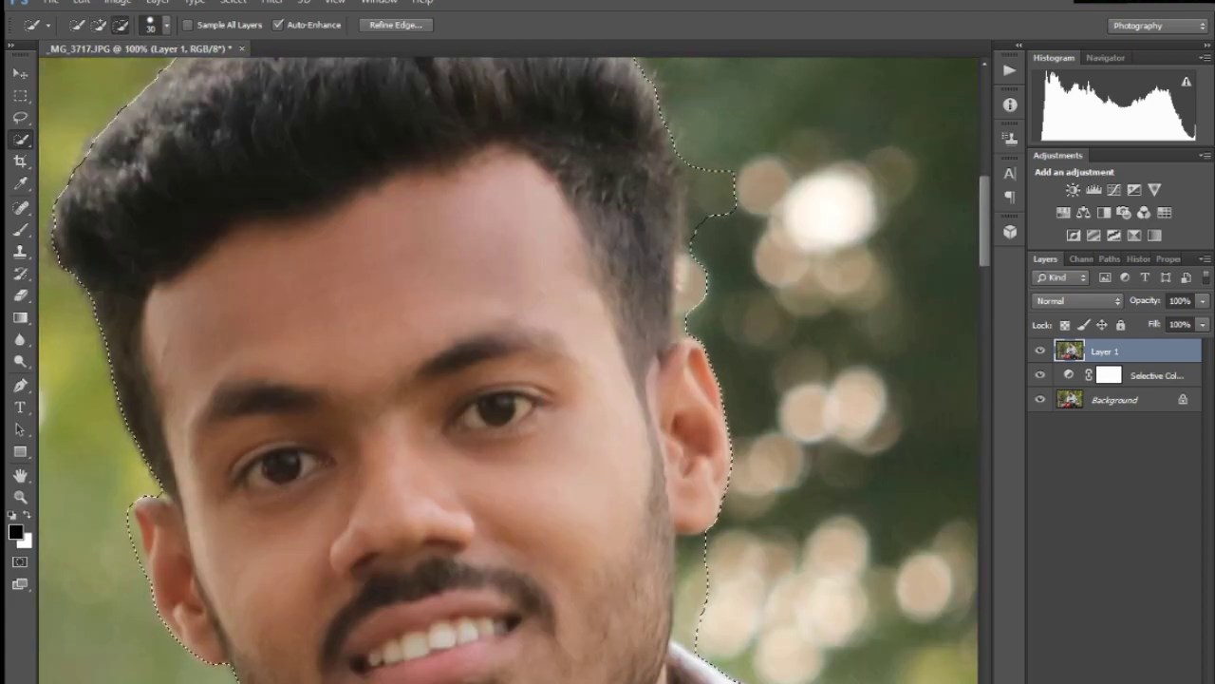
scroll(508, 370, up, 1)
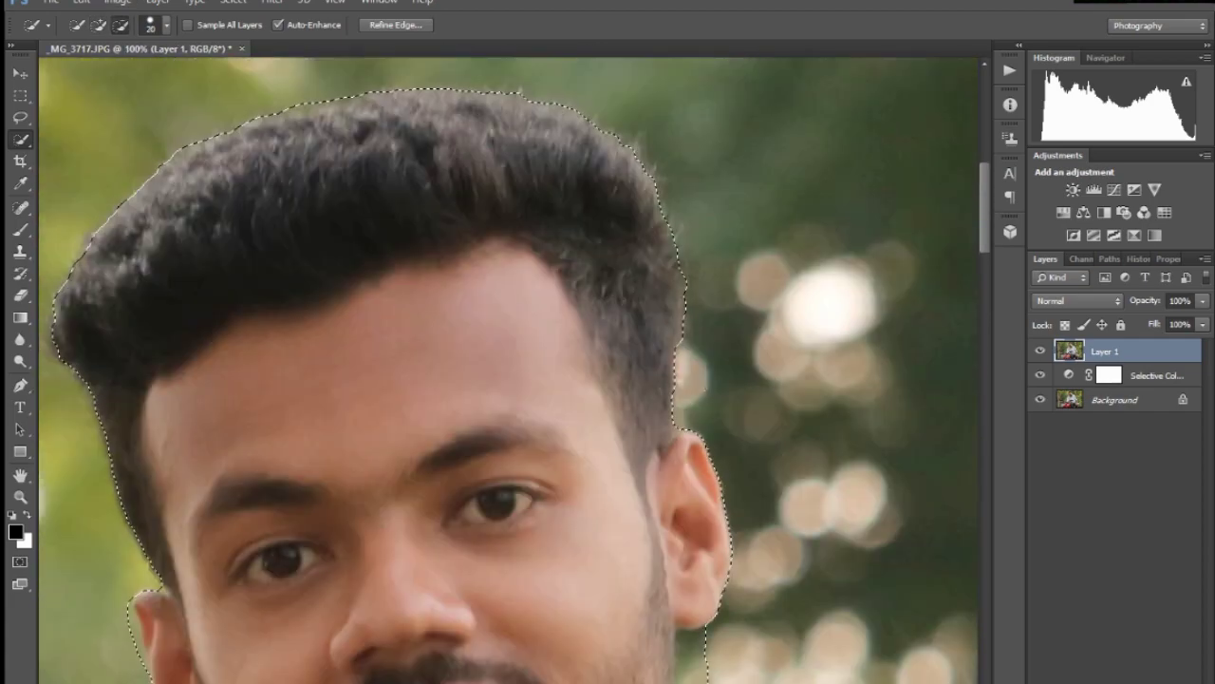
scroll(508, 371, down, 2)
scroll(736, 482, up, 3)
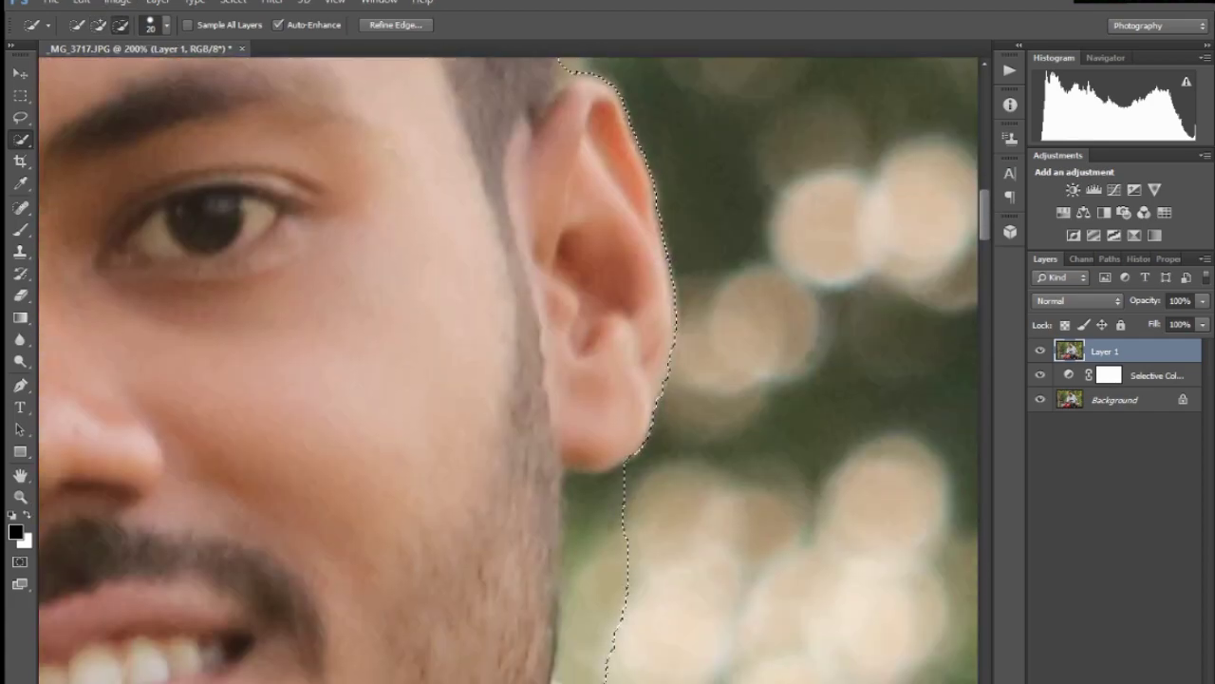
scroll(664, 380, down, 2)
drag(617, 399, 608, 513)
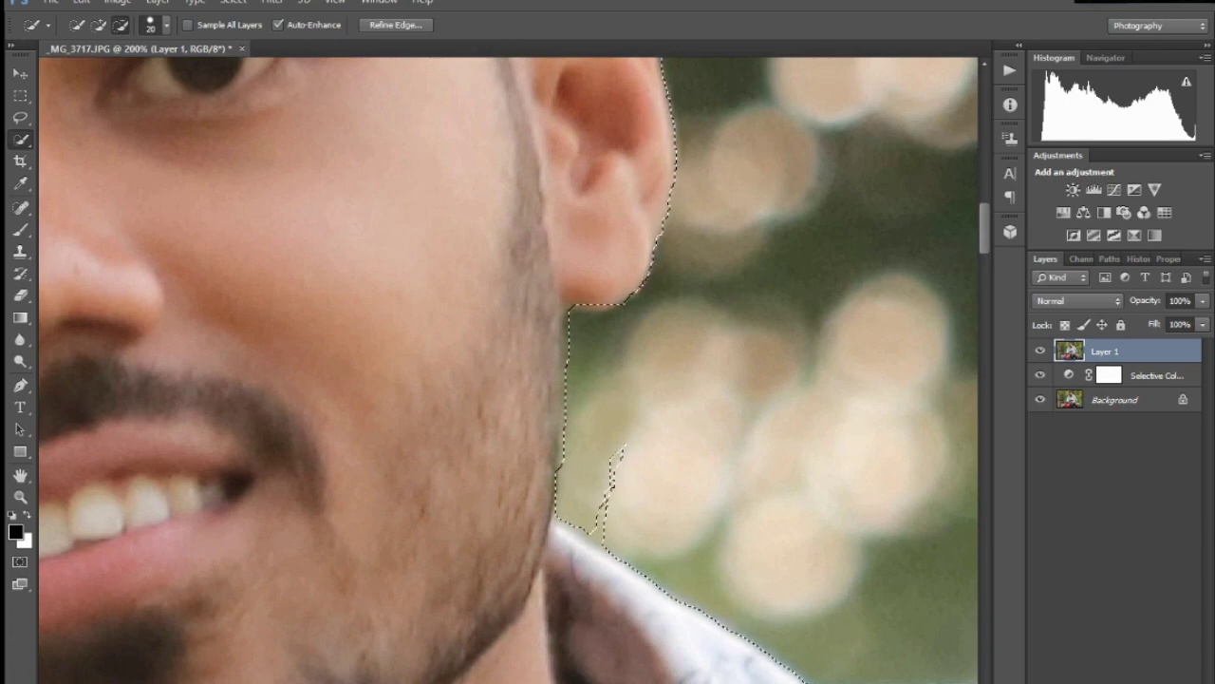
drag(594, 341, 603, 518)
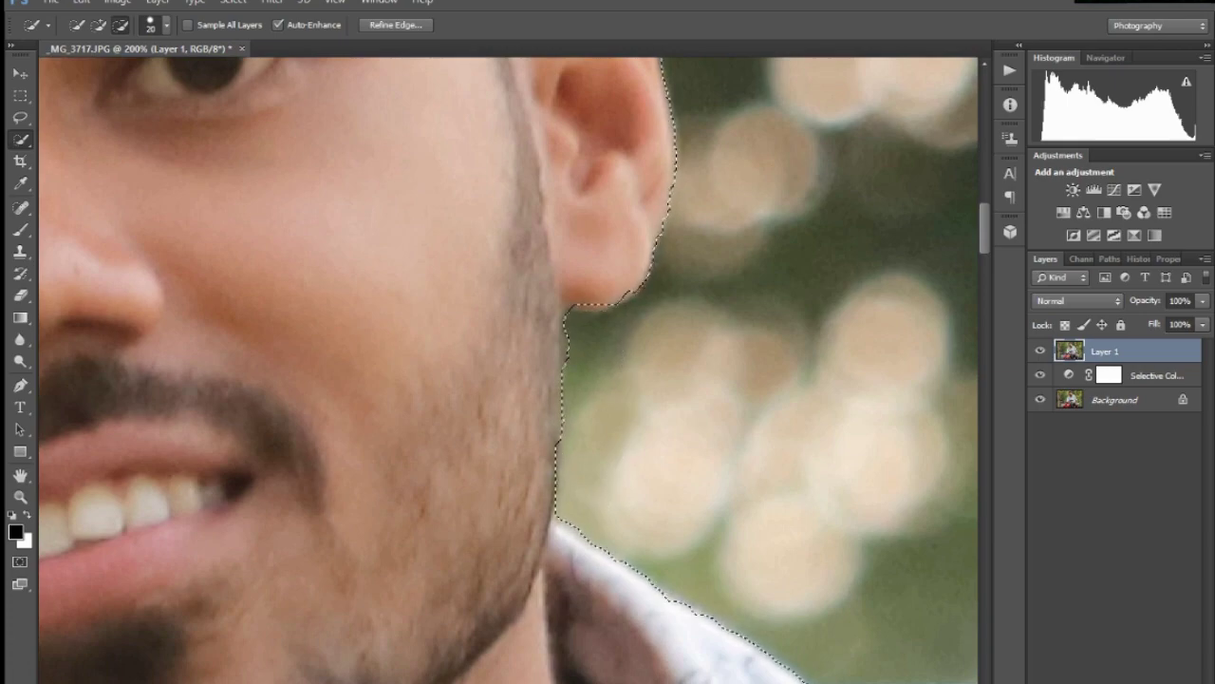
- Add the area below the mirror; subtract background by the mirror stem and upper-left patch
scroll(437, 380, down, 4)
scroll(446, 360, up, 3)
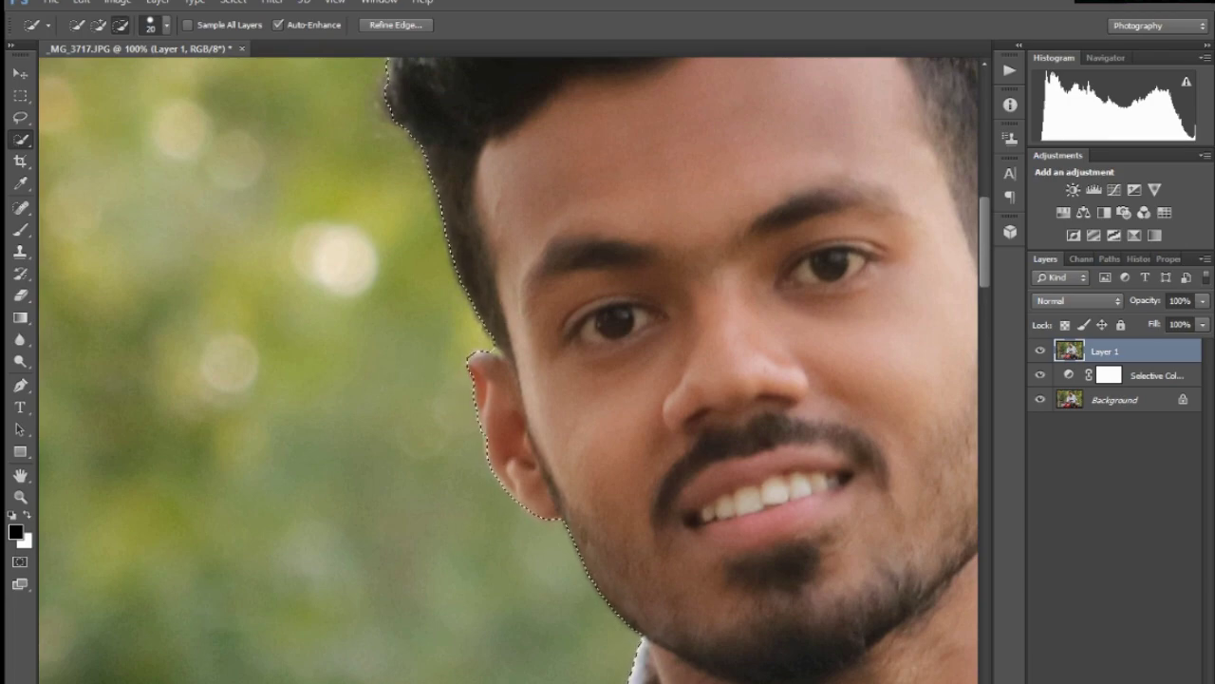
scroll(474, 285, down, 2)
scroll(474, 284, down, 3)
scroll(237, 313, up, 2)
scroll(237, 313, up, 2)
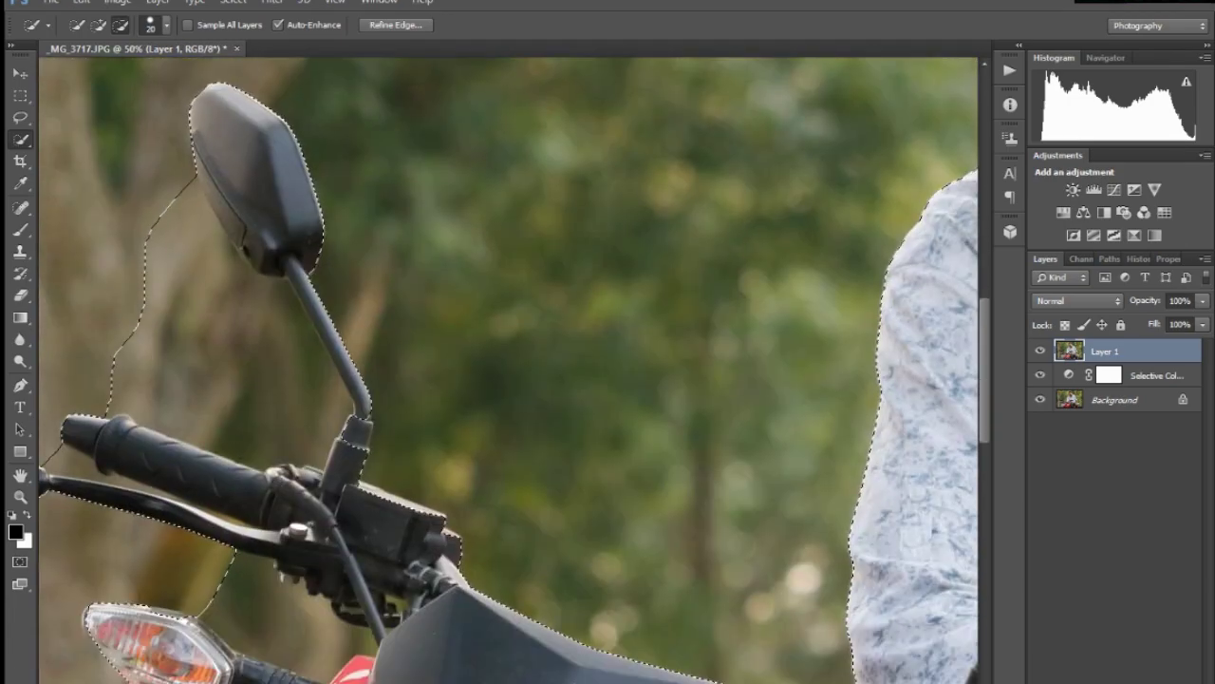
scroll(383, 514, up, 1)
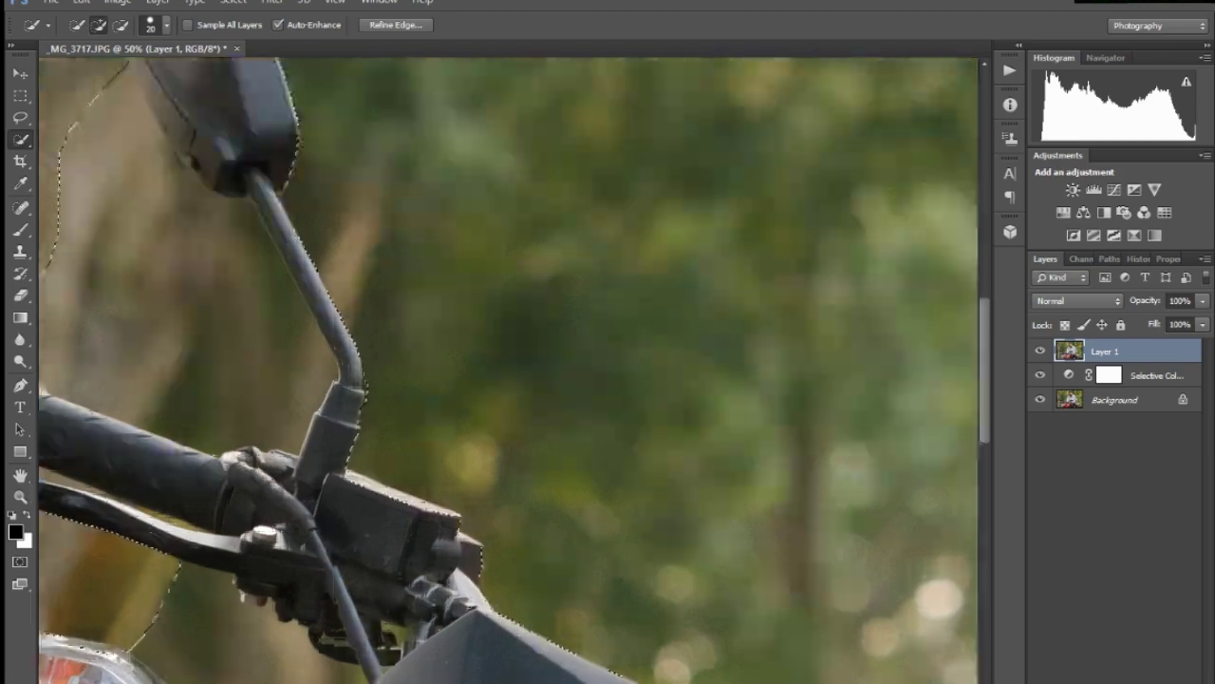
scroll(420, 519, up, 3)
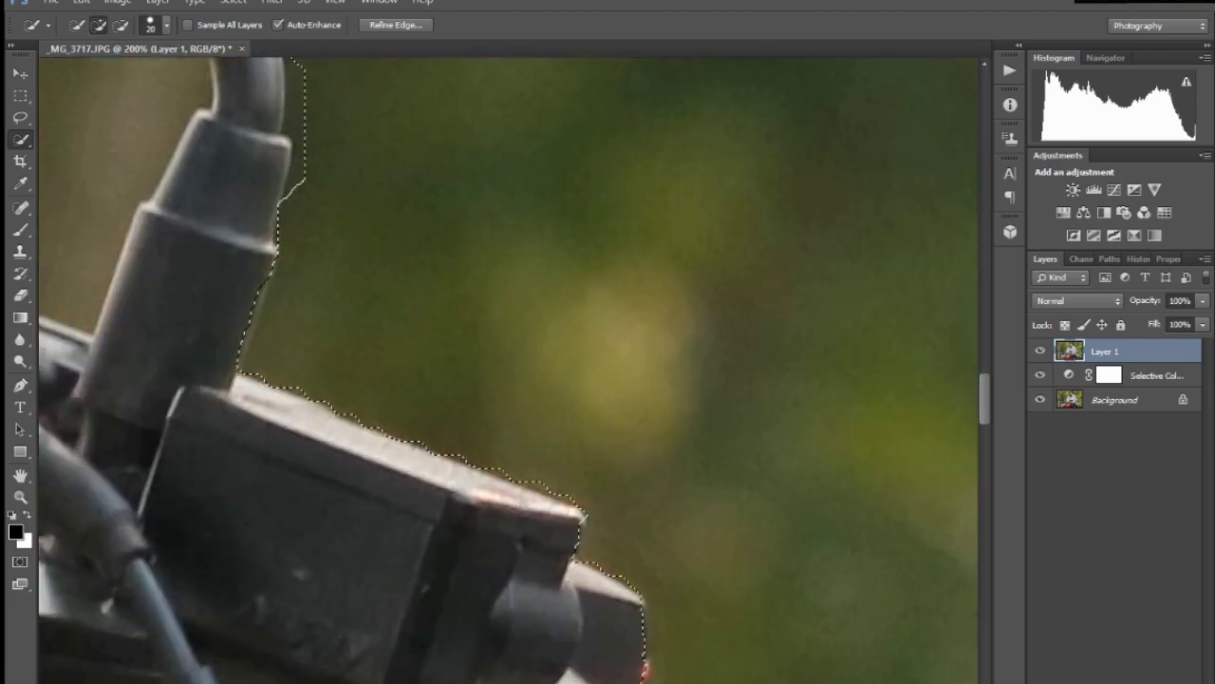
scroll(420, 519, down, 3)
scroll(352, 190, up, 2)
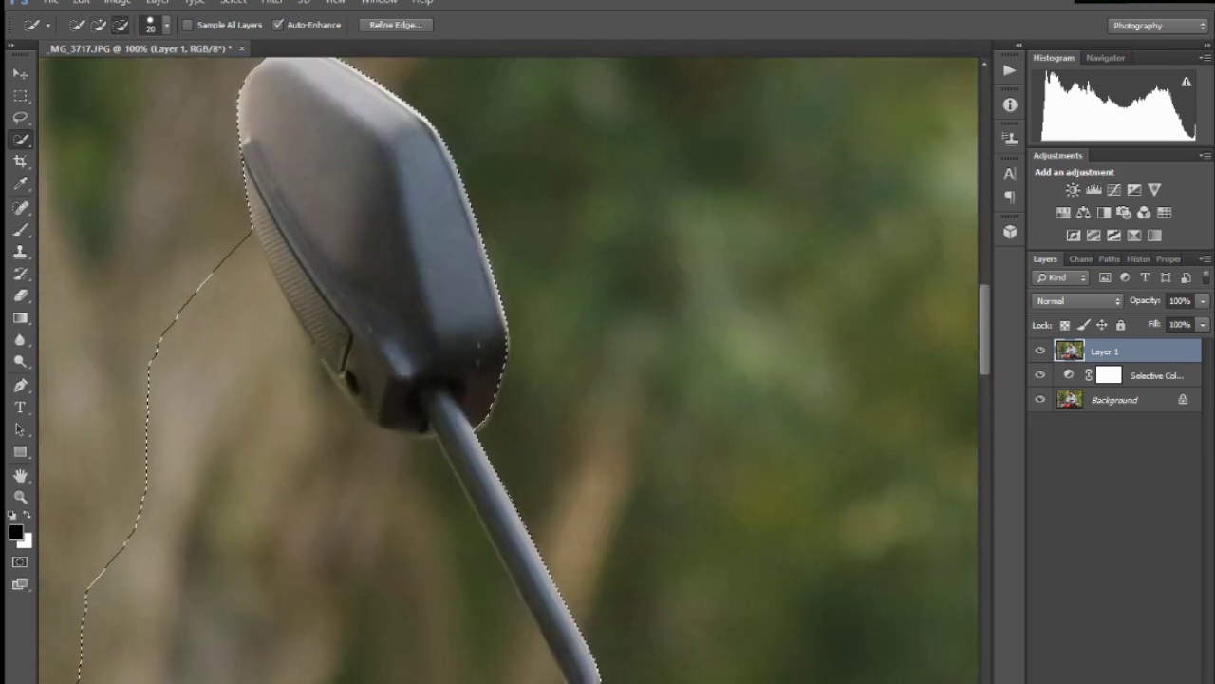
drag(284, 337, 432, 475)
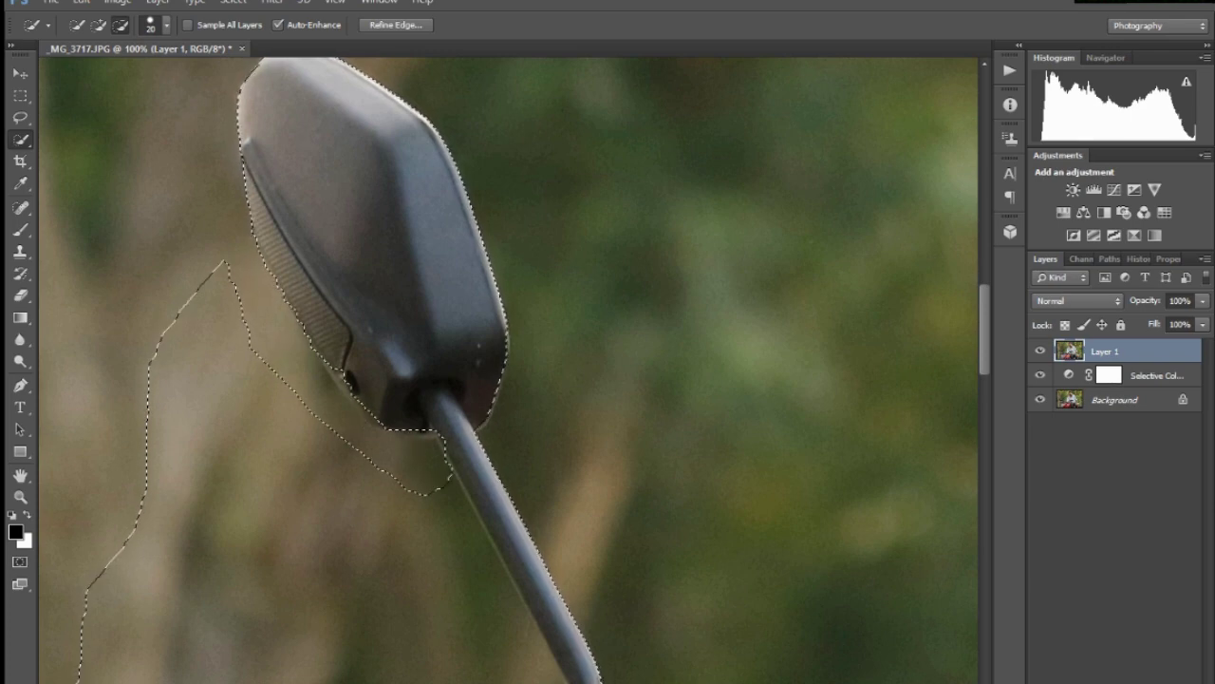
scroll(549, 382, down, 3)
scroll(532, 484, up, 3)
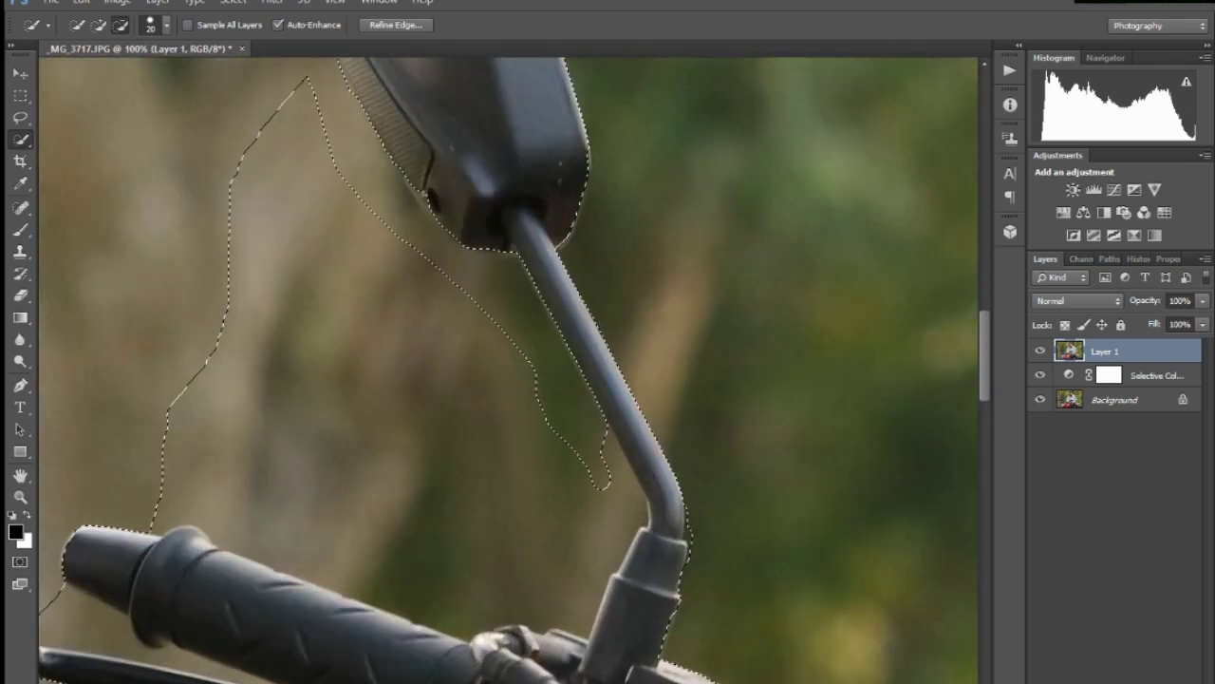
drag(622, 475, 570, 256)
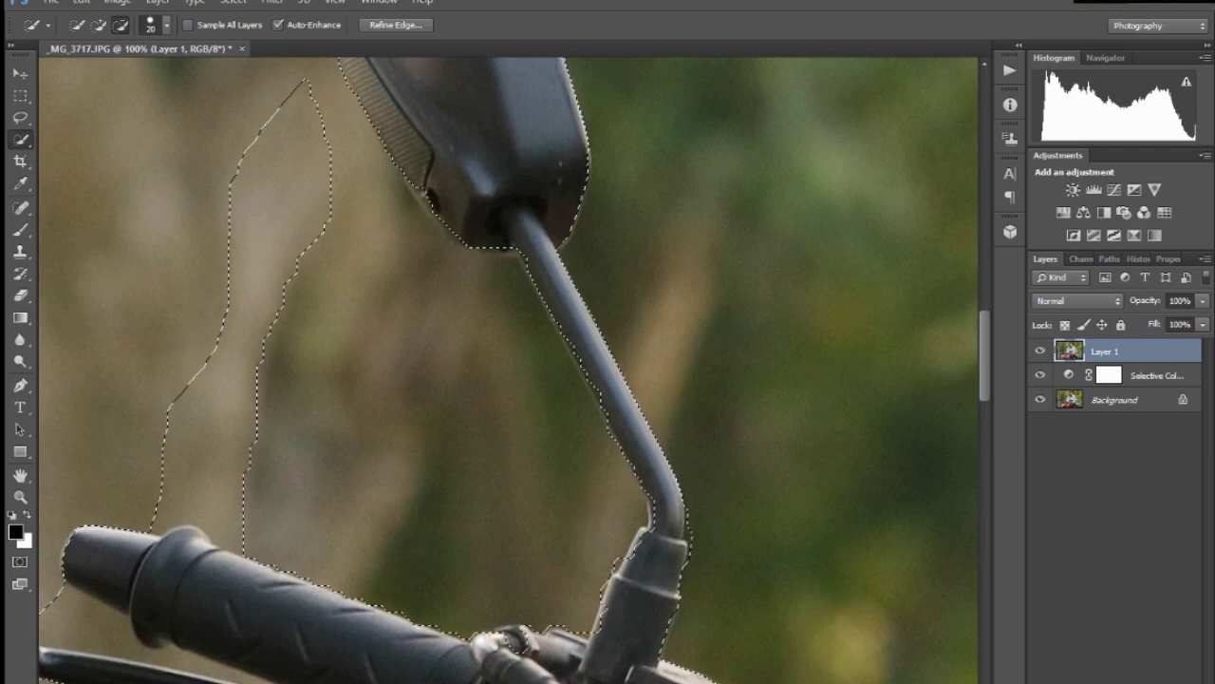
drag(302, 95, 254, 341)
- Subtract stray background near the headlight's lower left and below the handlebar
scroll(513, 370, down, 2)
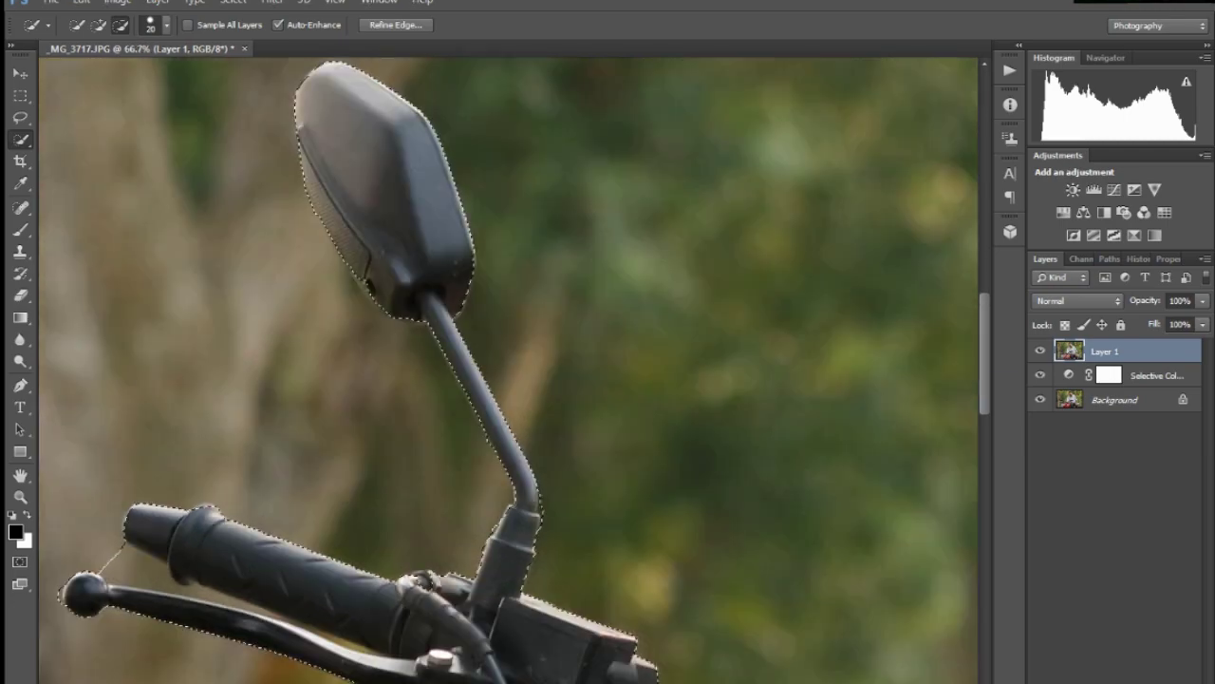
scroll(513, 370, down, 1)
scroll(513, 370, down, 2)
scroll(304, 570, up, 3)
drag(216, 531, 214, 613)
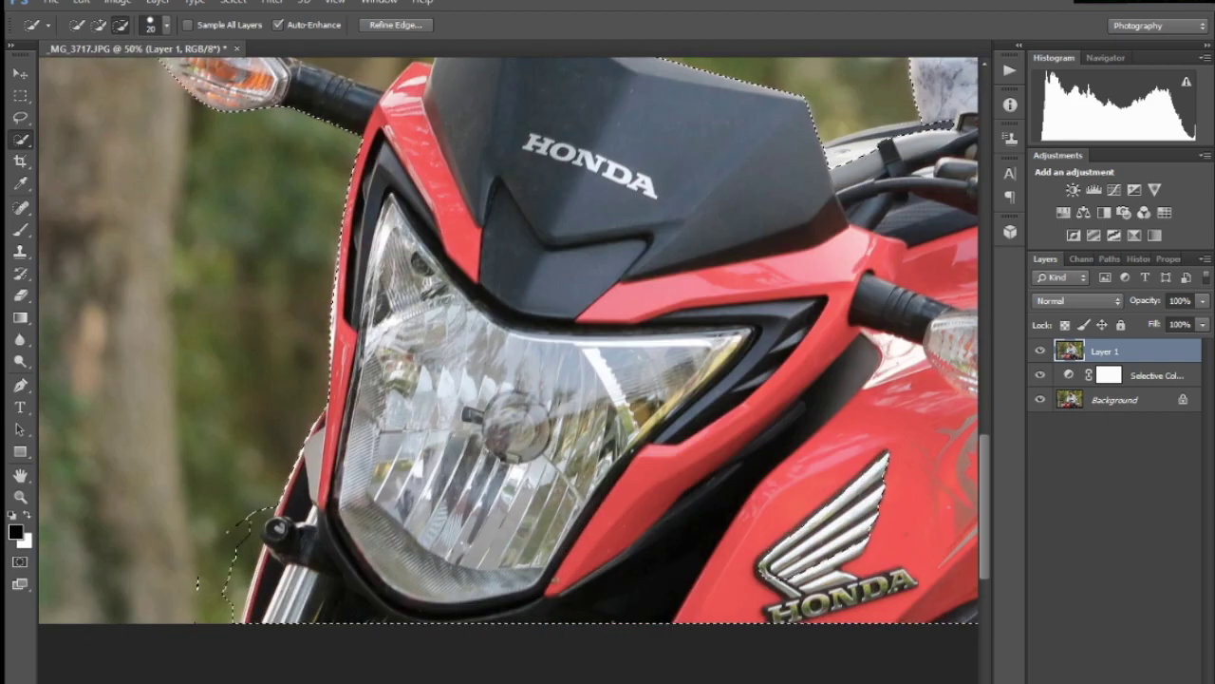
scroll(271, 598, up, 1)
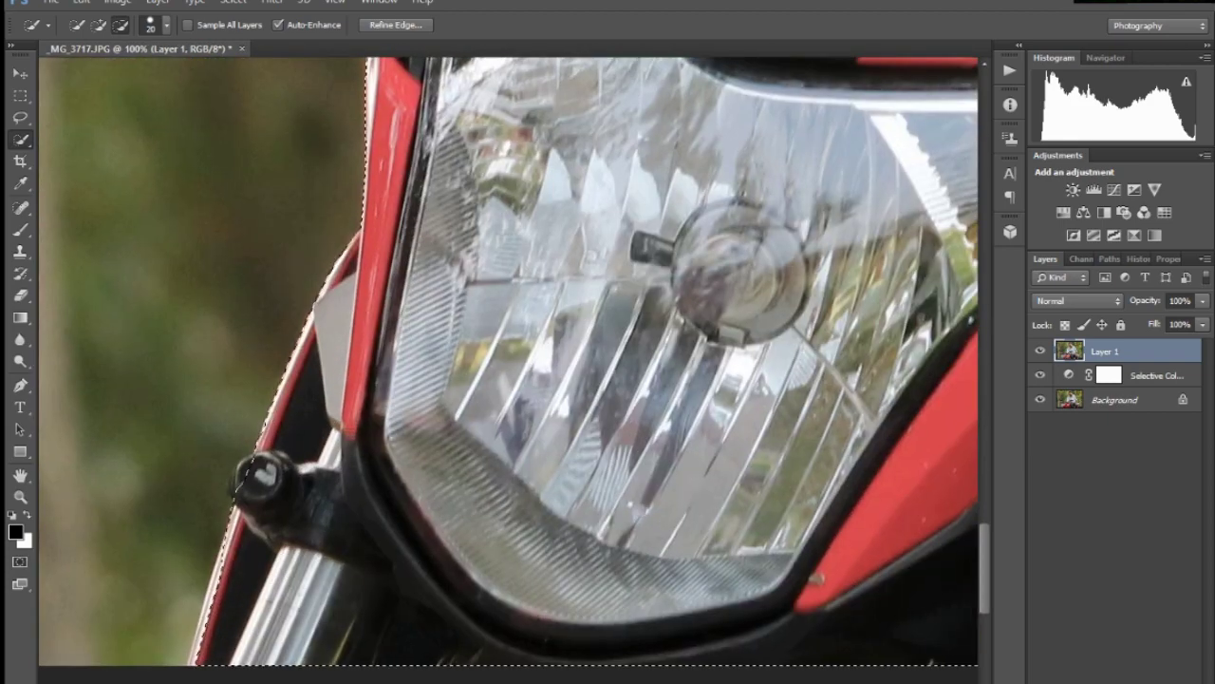
scroll(271, 598, up, 1)
scroll(270, 598, down, 1)
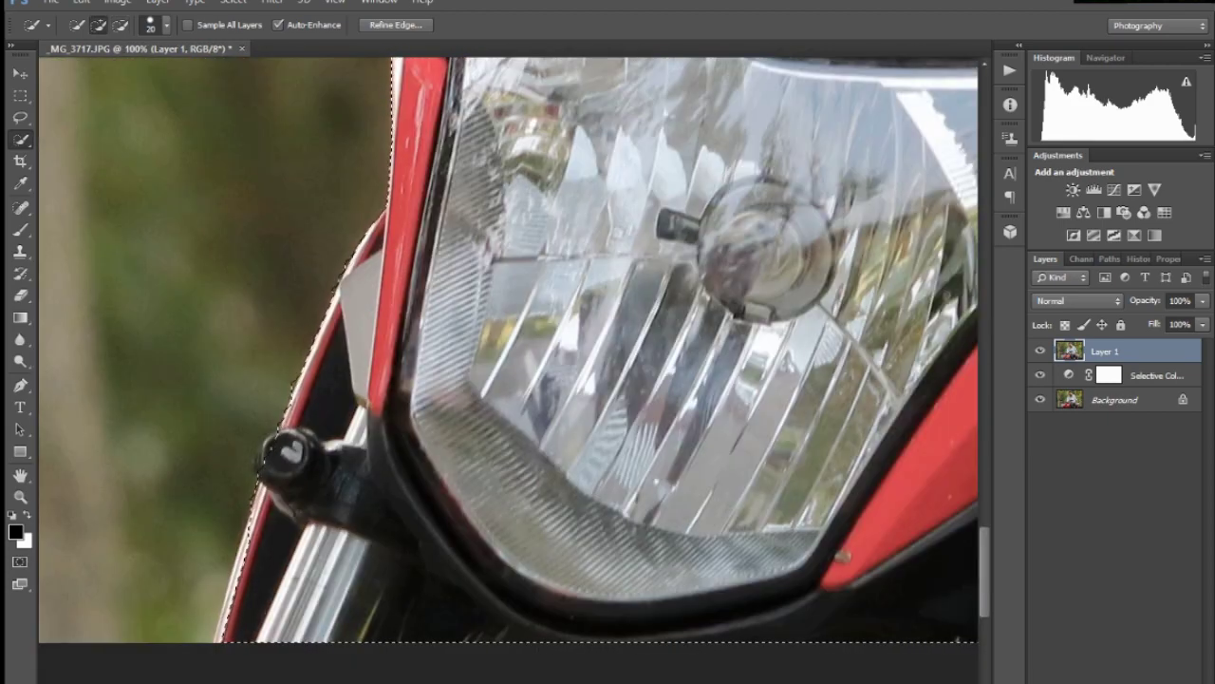
scroll(205, 399, down, 3)
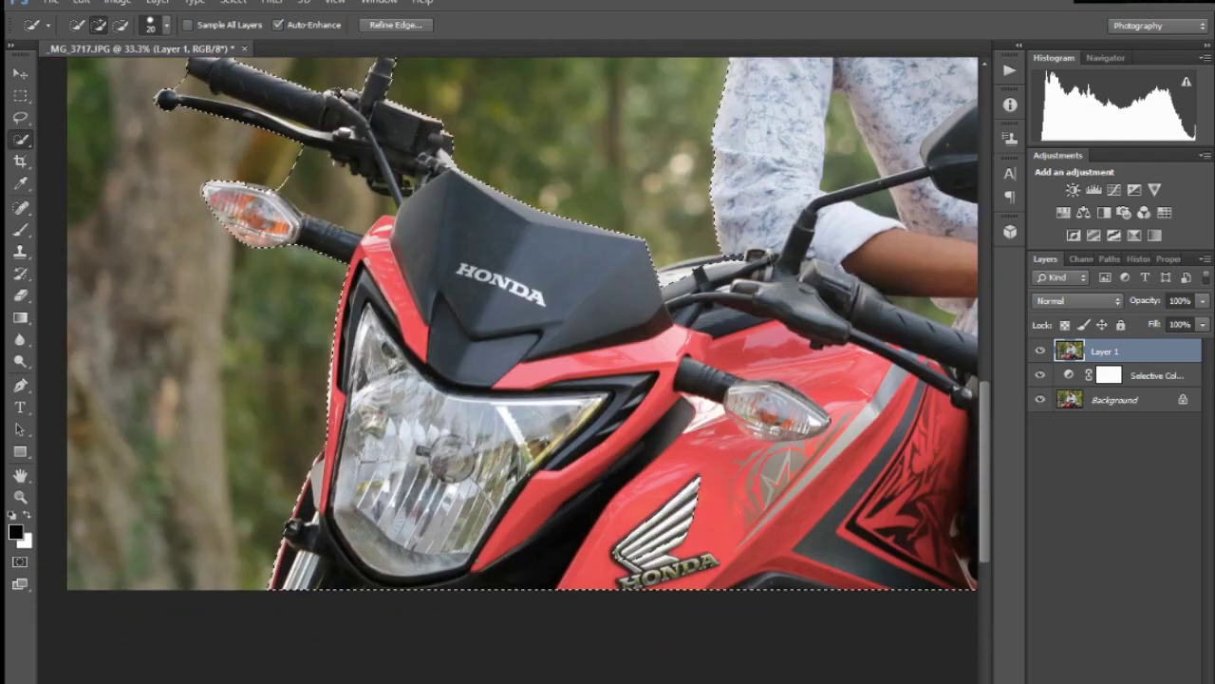
scroll(204, 399, down, 2)
scroll(204, 399, up, 3)
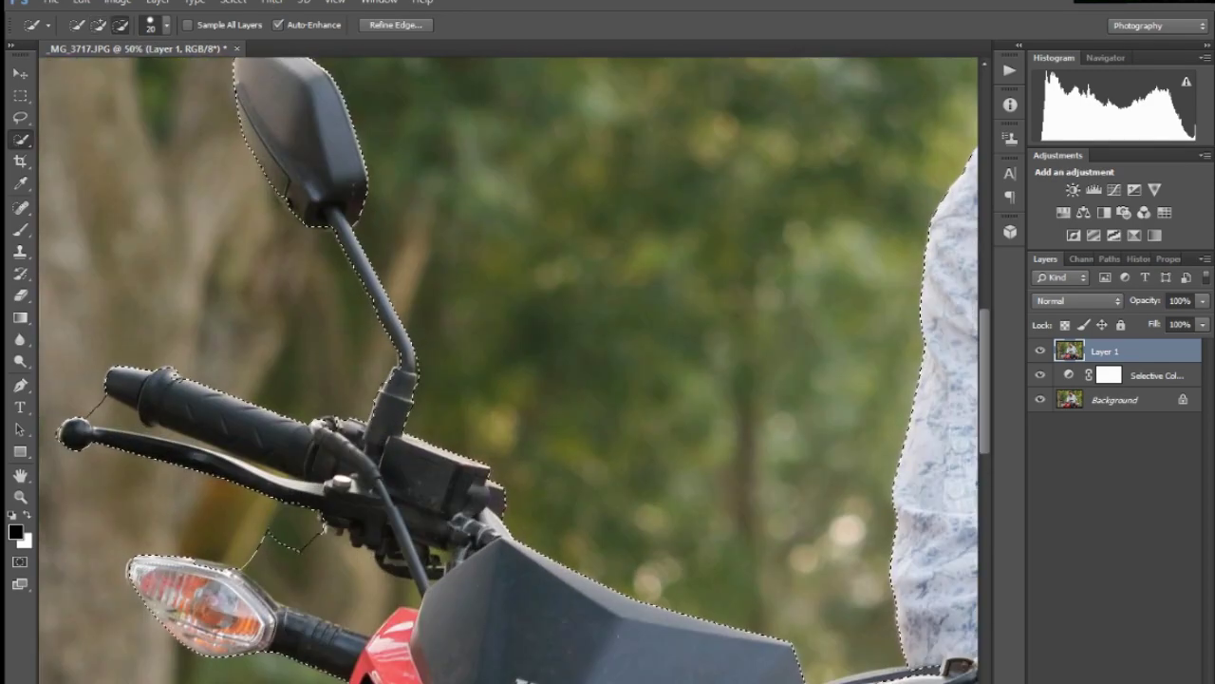
drag(370, 598, 157, 598)
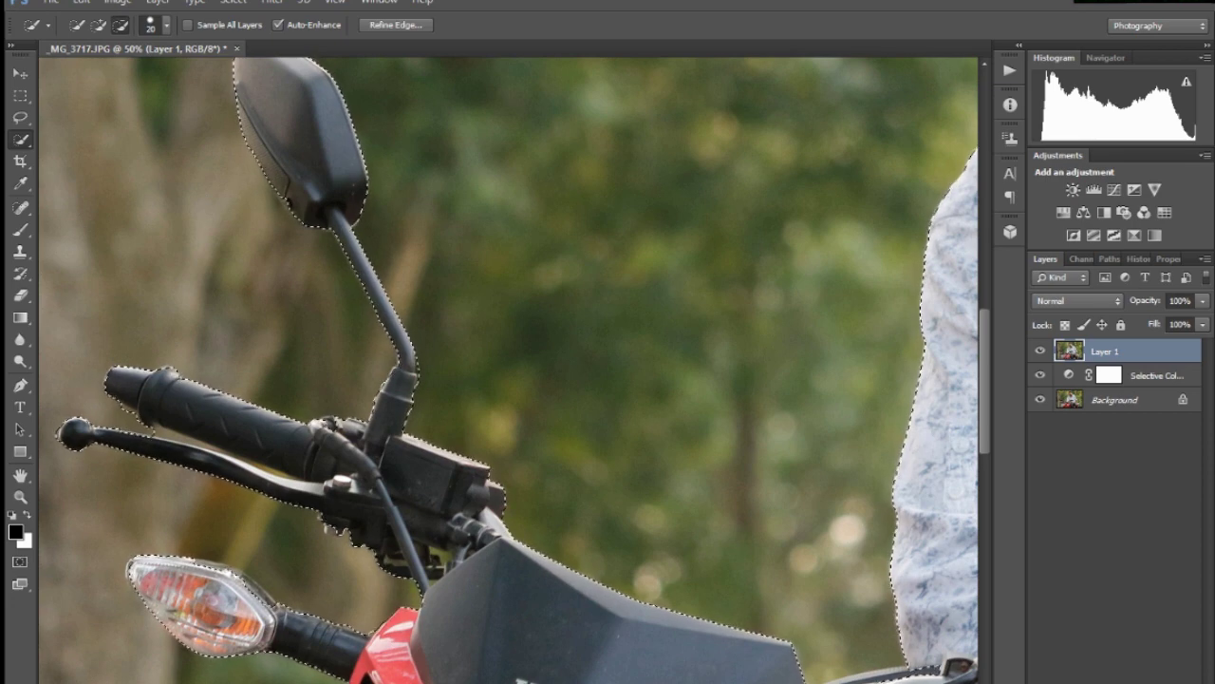
- Zoom around the image to inspect the selection edges, ending on the whole photo
scroll(138, 419, up, 2)
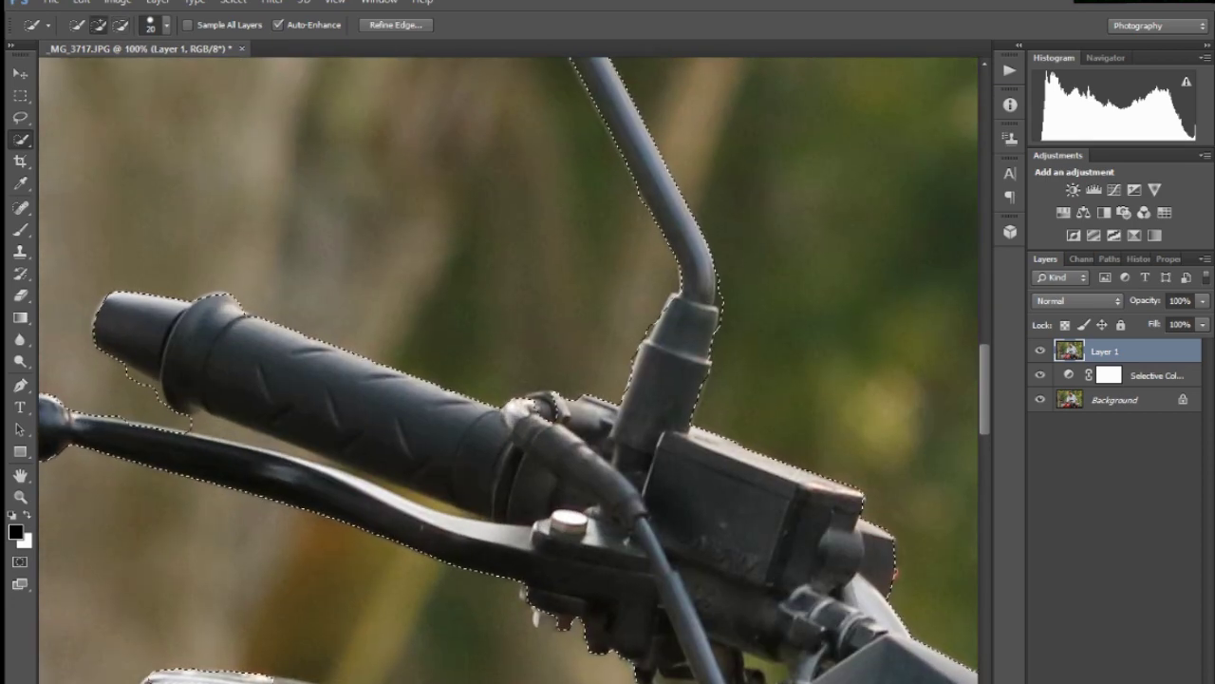
scroll(138, 420, down, 2)
scroll(138, 420, down, 3)
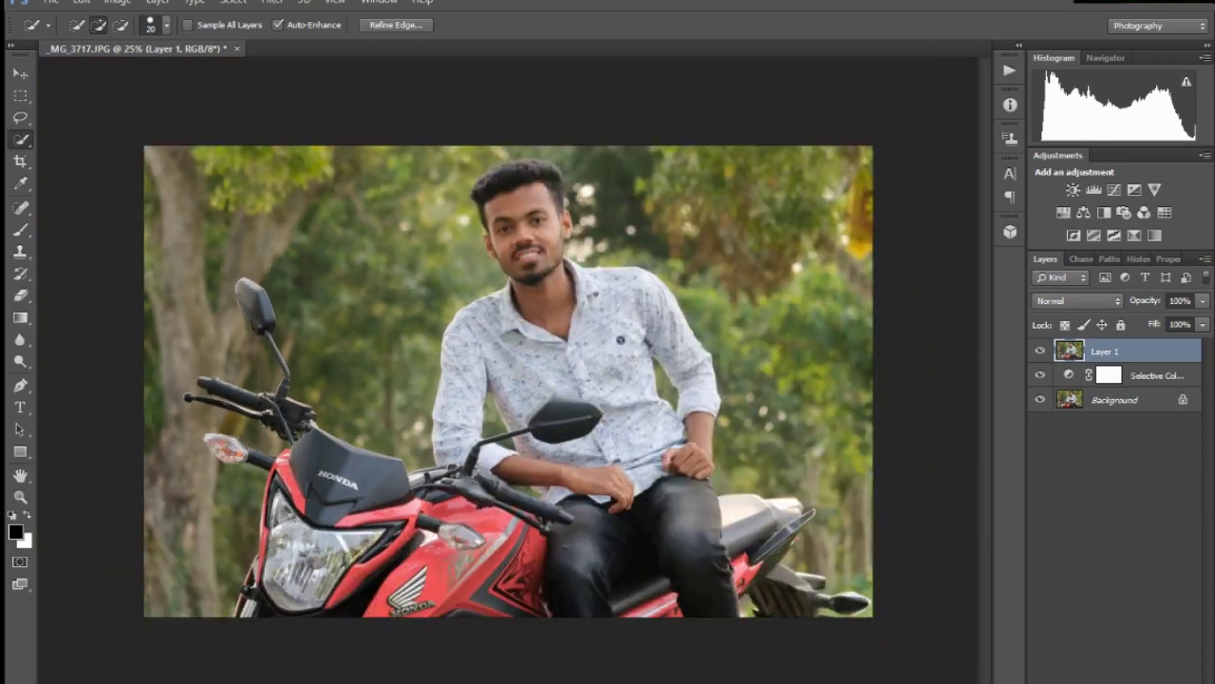
scroll(138, 420, down, 1)
scroll(640, 603, up, 3)
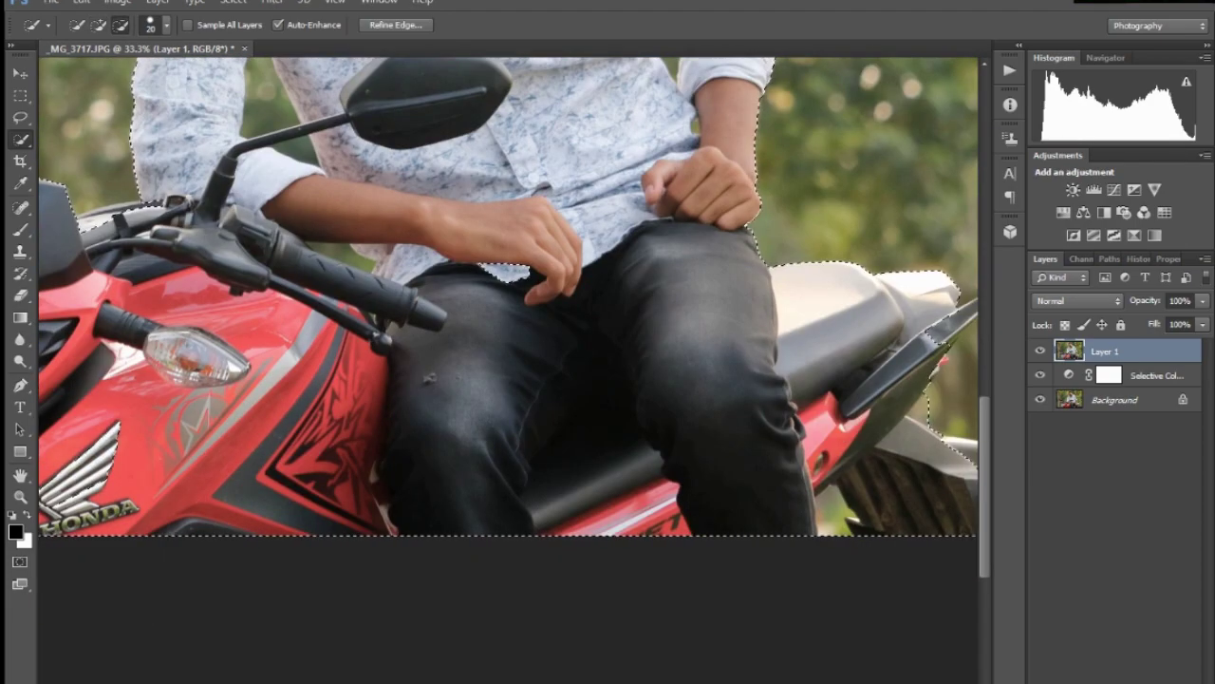
scroll(655, 579, down, 1)
scroll(655, 579, down, 1)
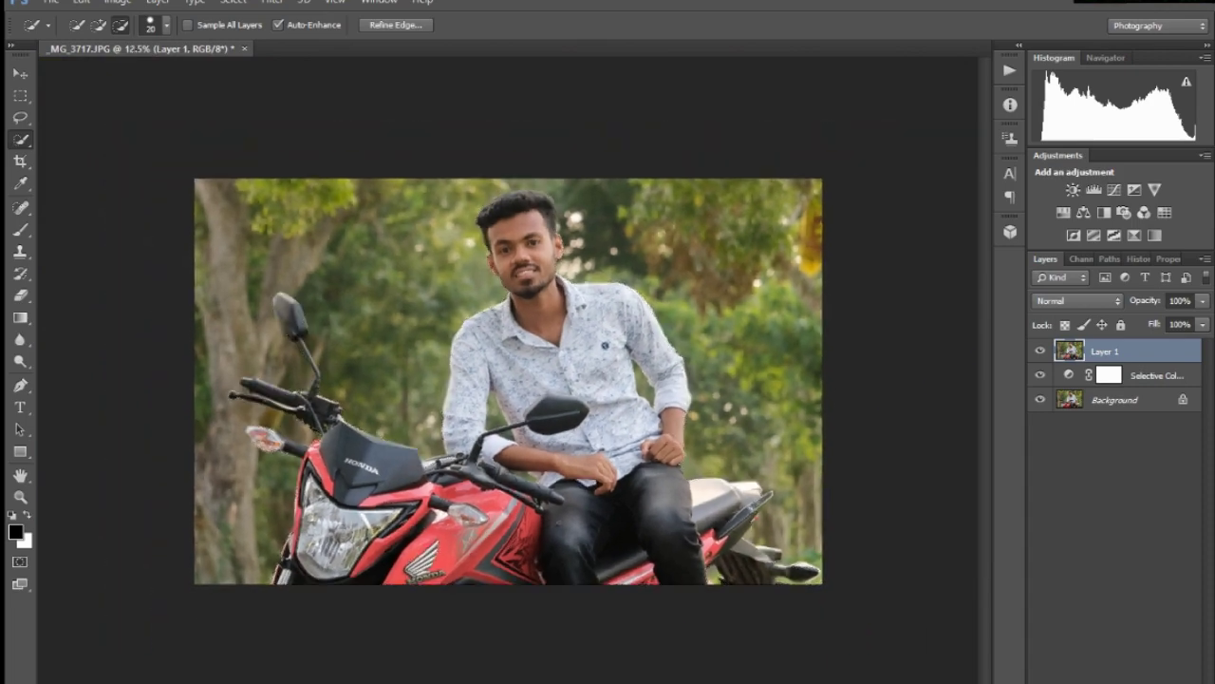
scroll(655, 579, up, 3)
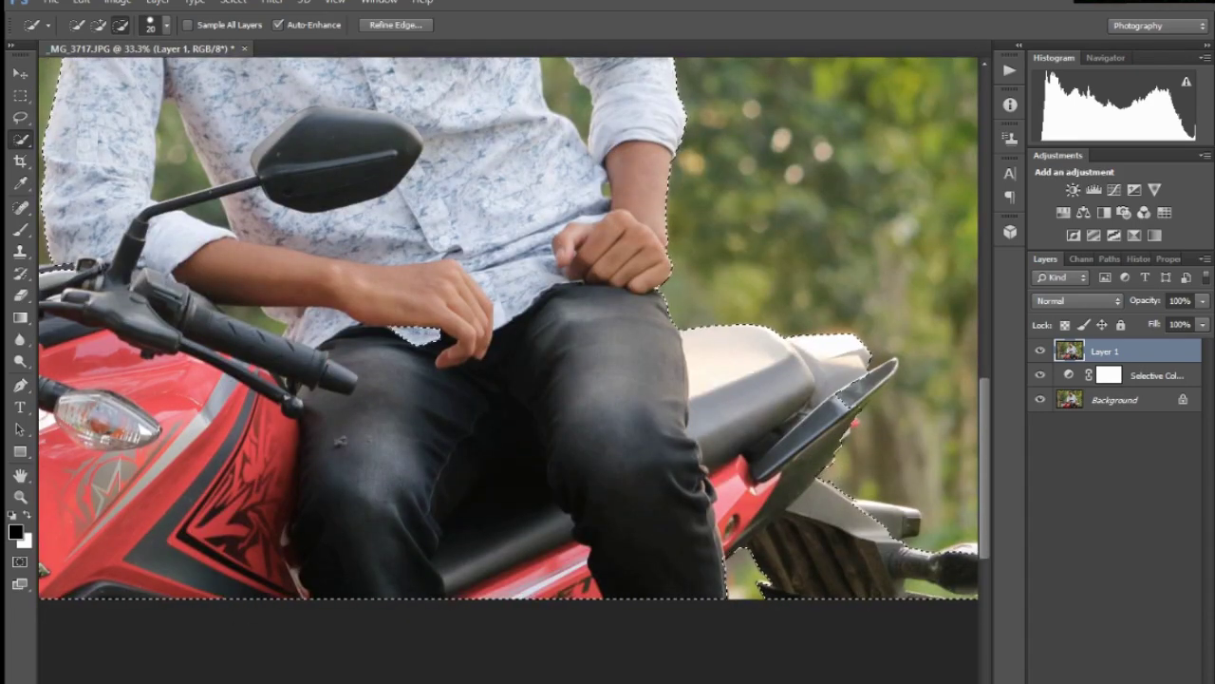
scroll(512, 322, down, 1)
scroll(513, 322, up, 1)
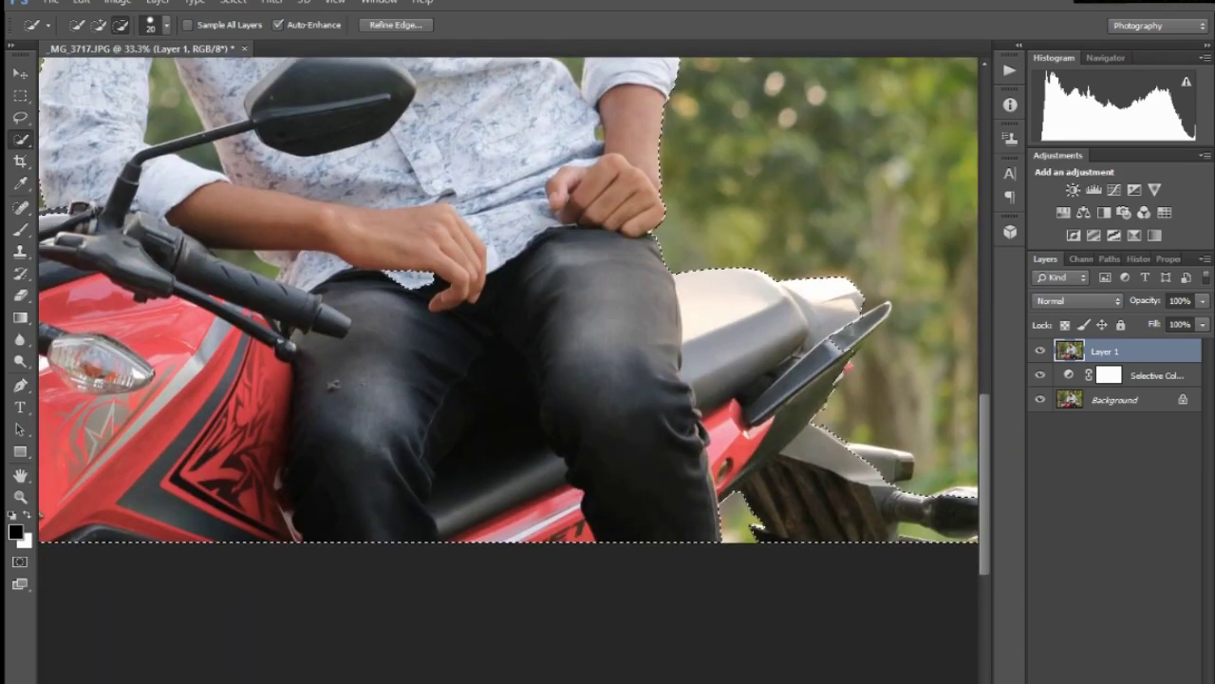
scroll(513, 323, down, 1)
scroll(513, 323, up, 2)
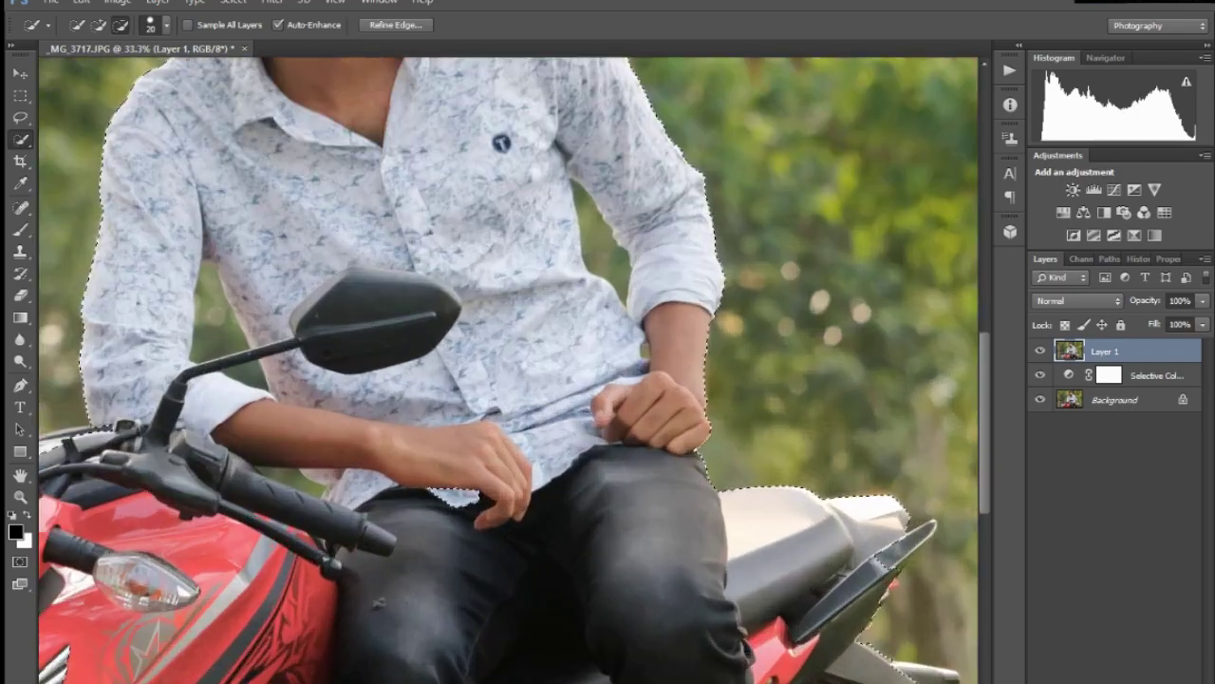
scroll(512, 323, down, 1)
scroll(464, 374, up, 3)
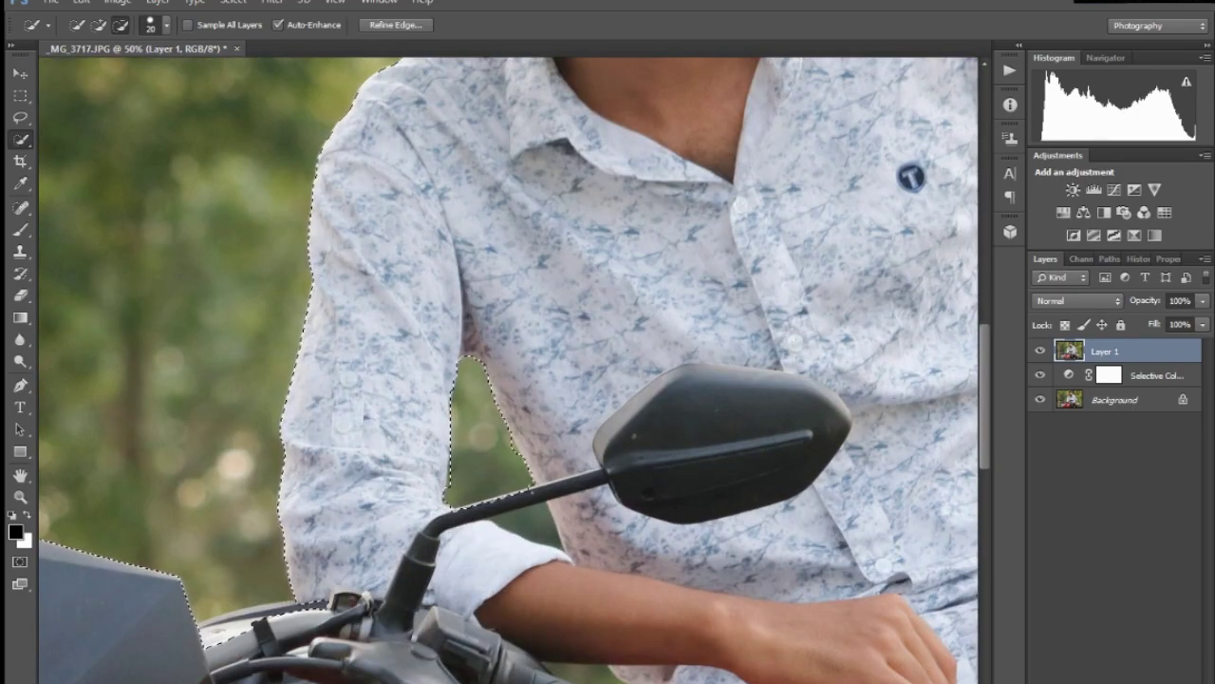
scroll(493, 419, down, 1)
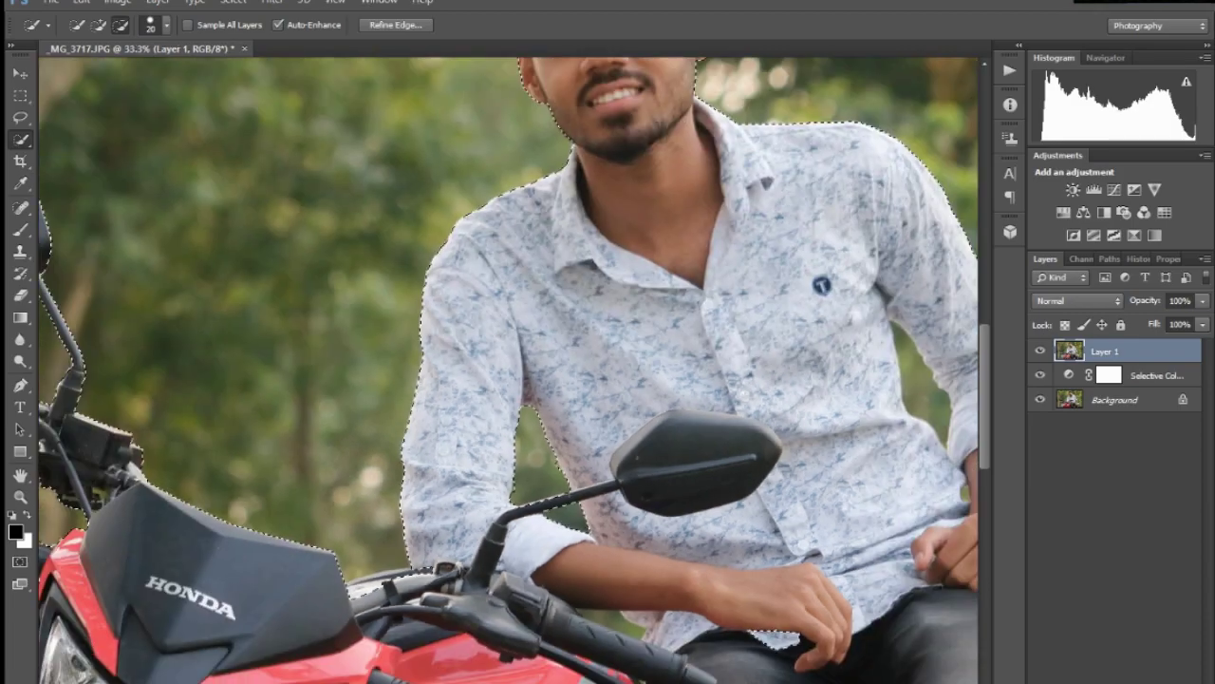
scroll(494, 419, down, 1)
scroll(523, 504, up, 1)
scroll(522, 504, up, 1)
scroll(522, 504, down, 2)
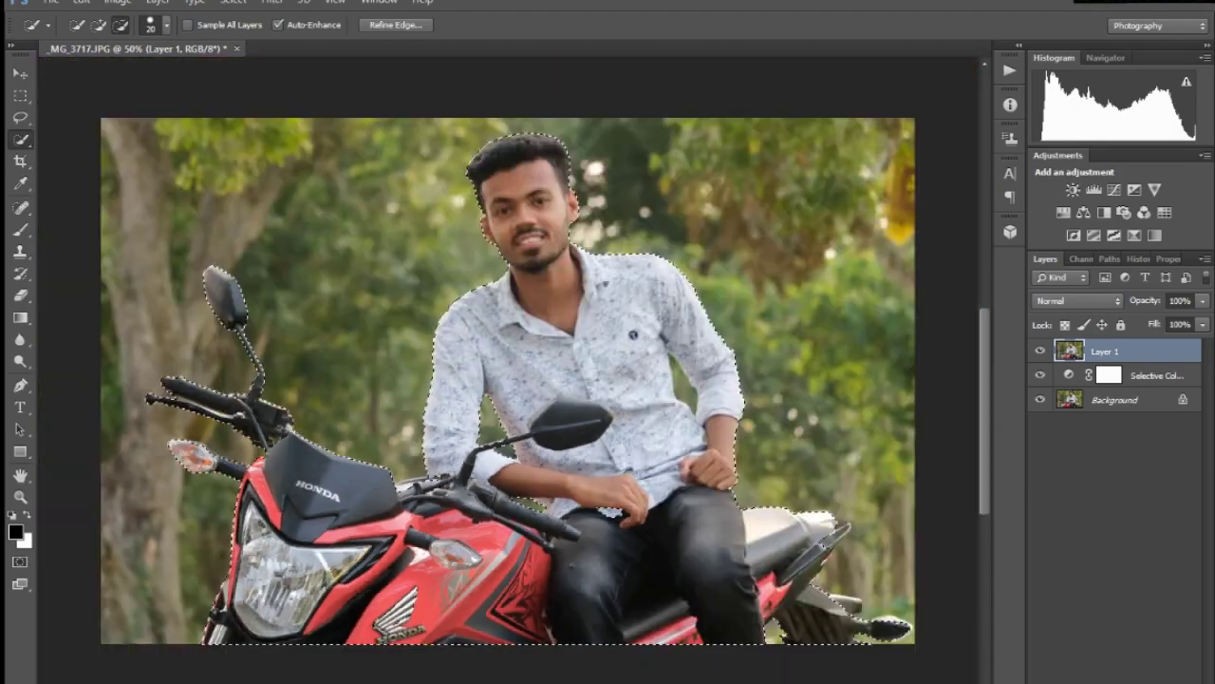
scroll(631, 351, up, 2)
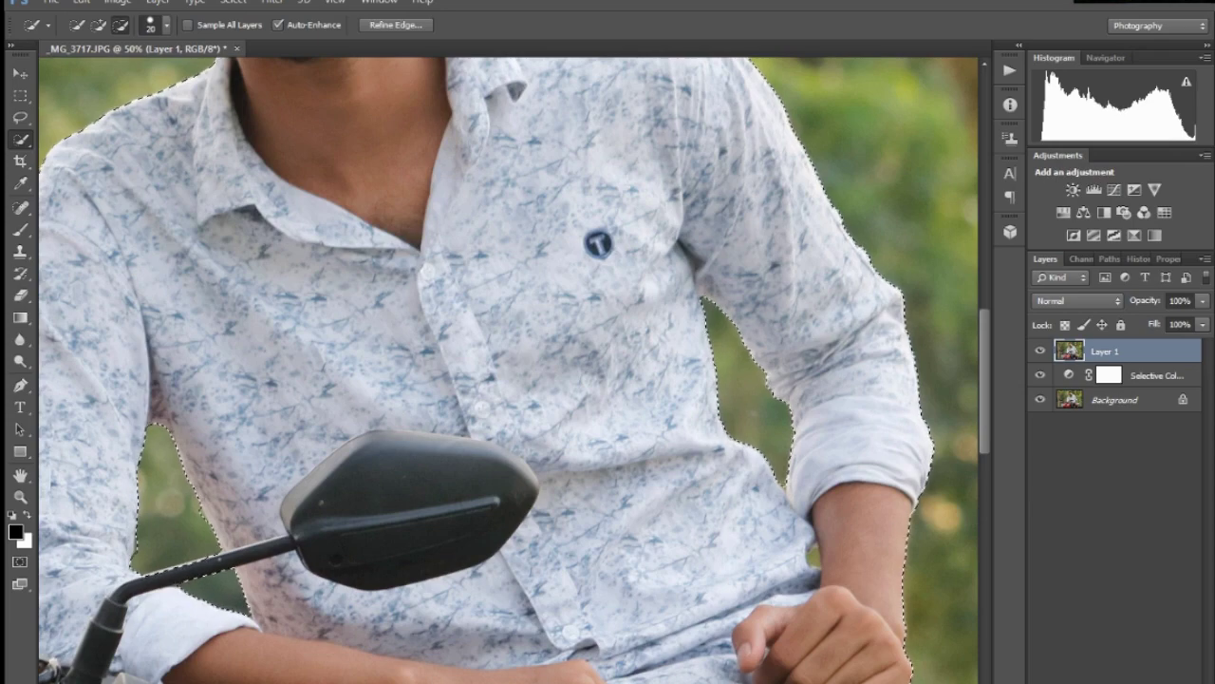
scroll(599, 380, down, 2)
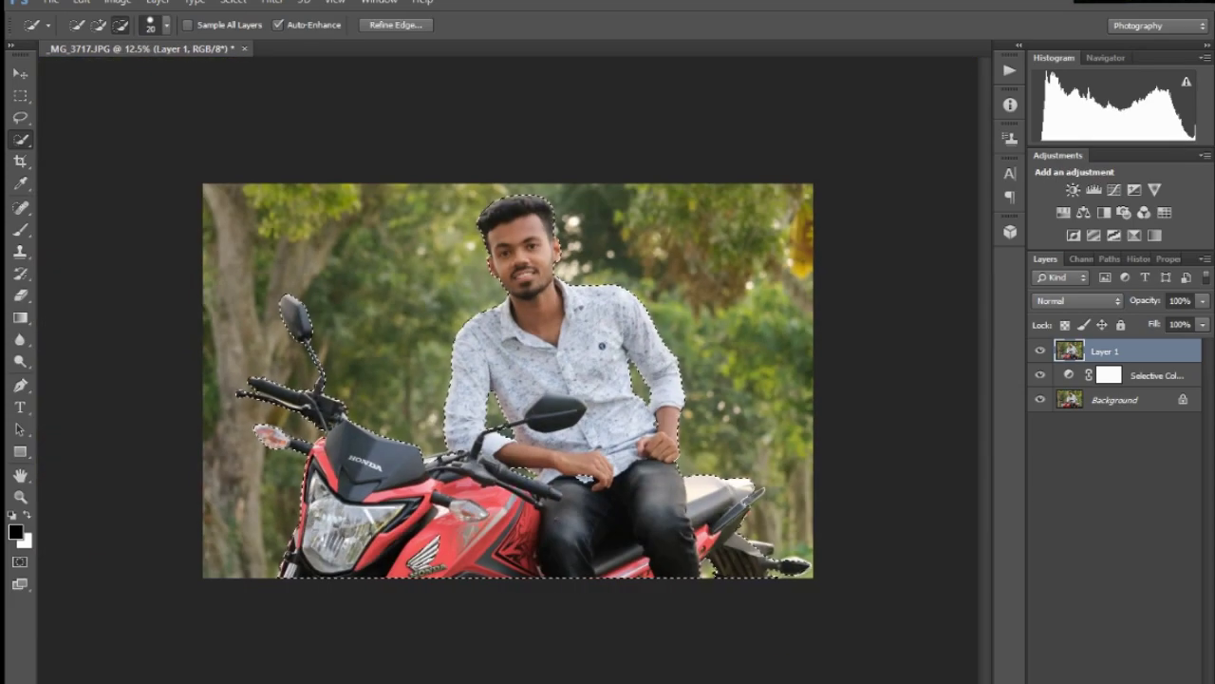
- Refine Edge with Smooth 25, Feather 3.5 px, Contrast 89%, Shift Edge -25% to a masked layer
key(v)
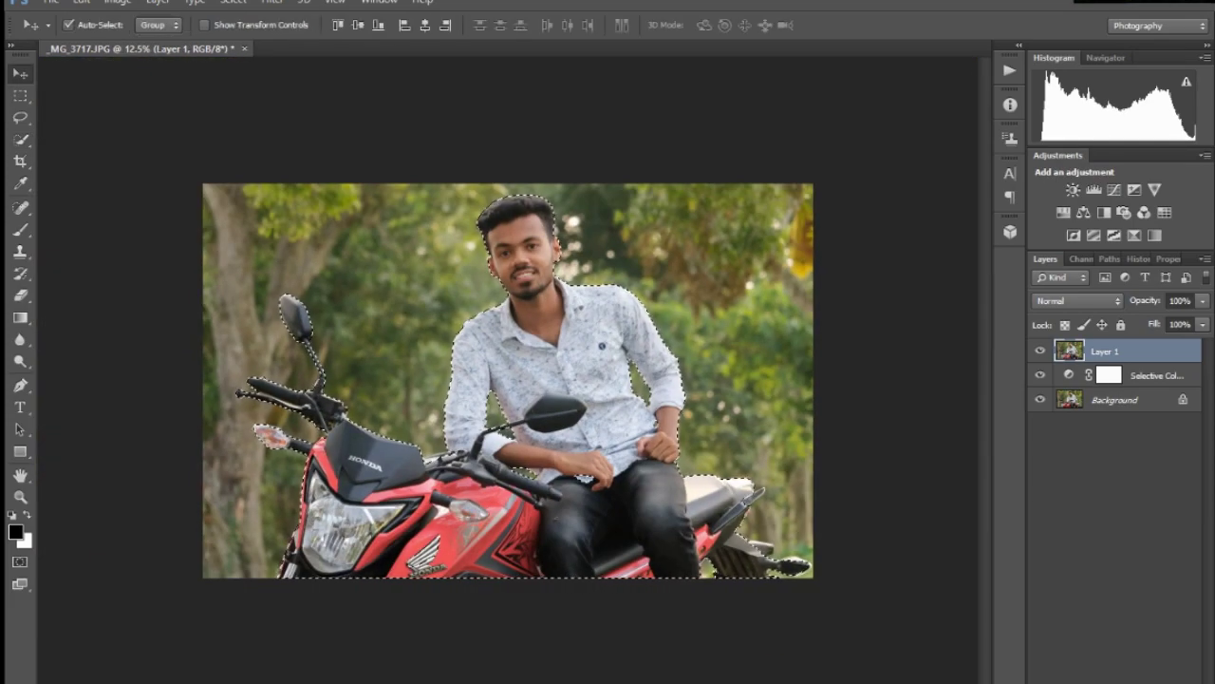
key(ctrl+n)
key(Escape)
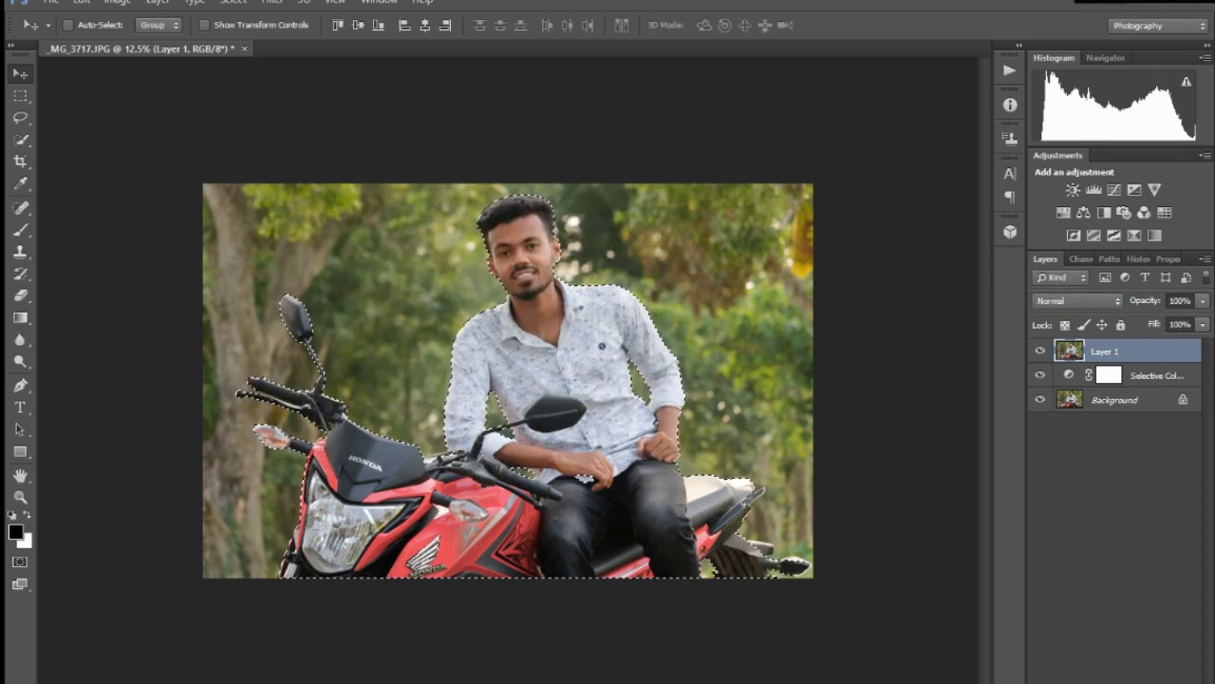
key(w)
key(ctrl+alt+r)
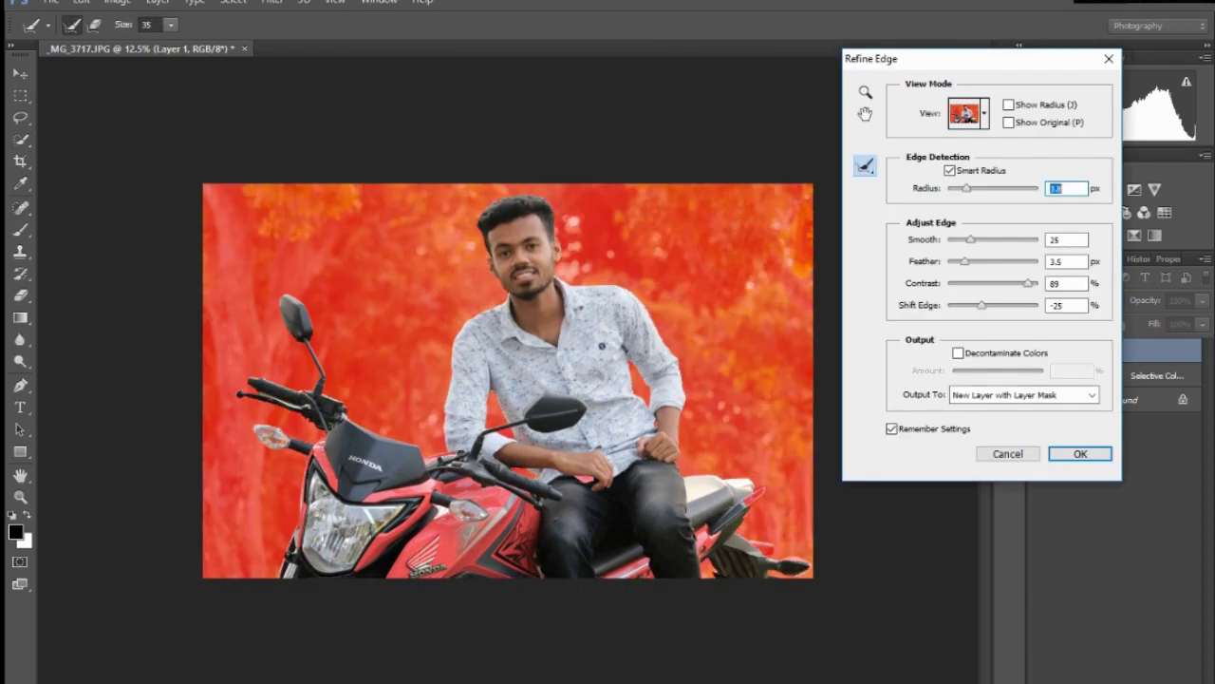
key(Return)
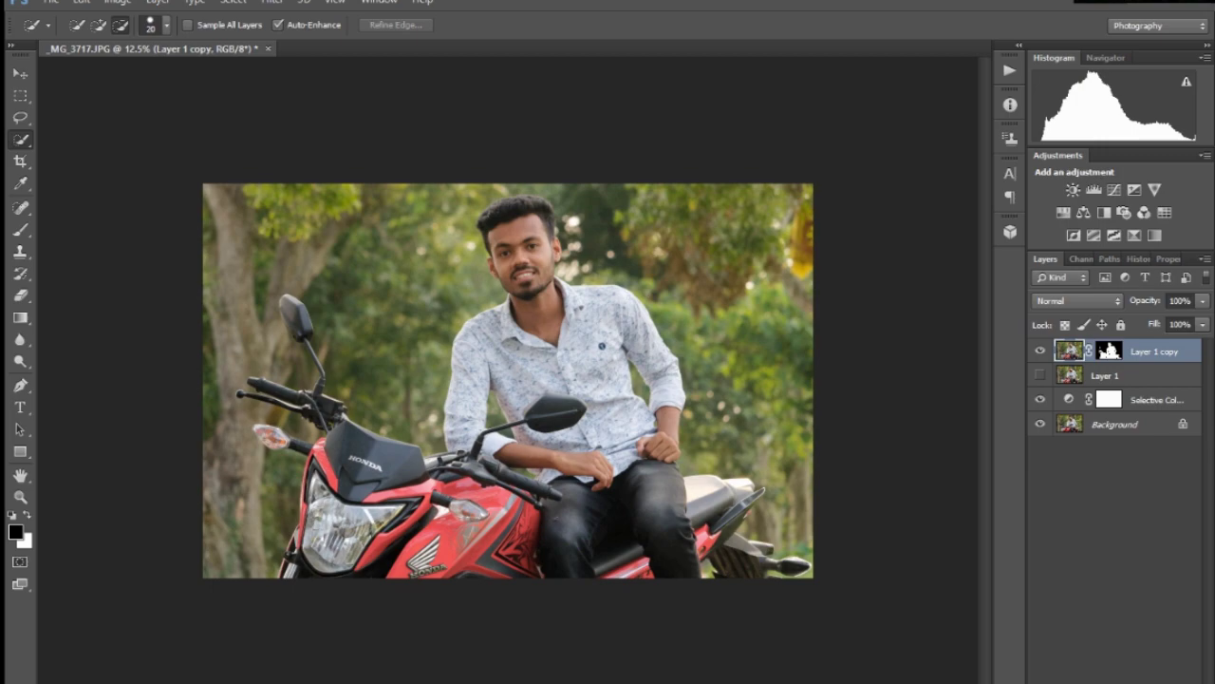
- Add a Selective Color adjustment layer and reduce black in the Reds to brighten the bike
key(ctrl+n)
key(Escape)
key(m)
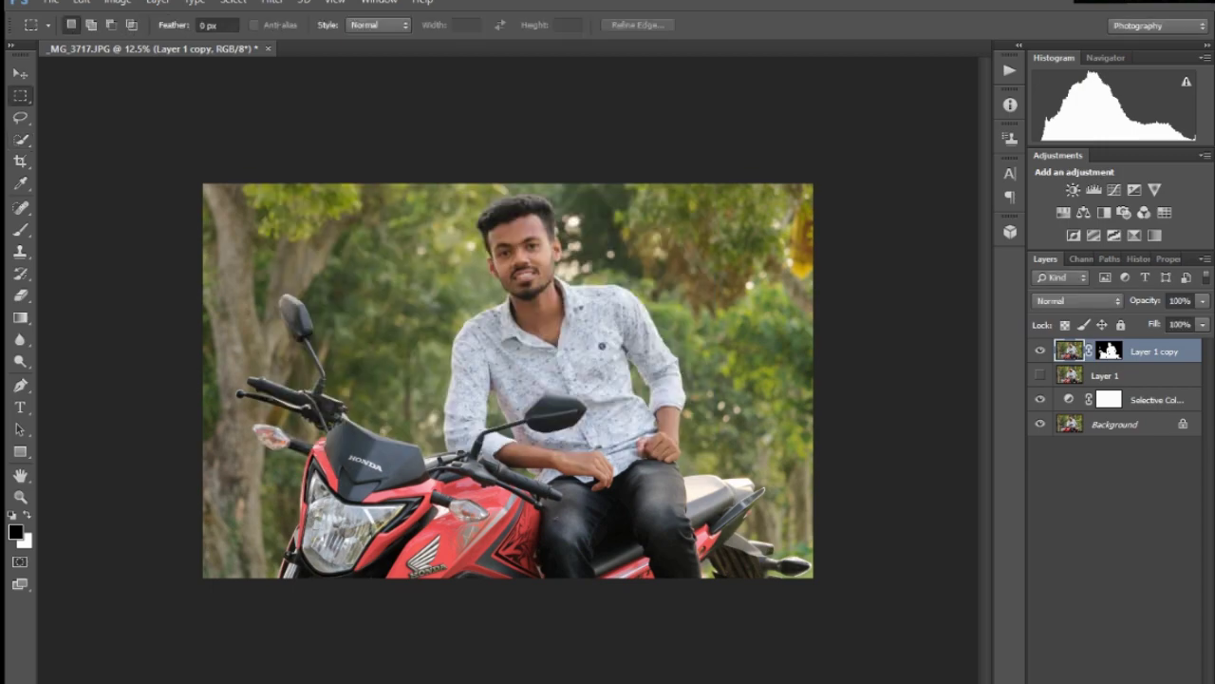
key(ctrl+plus)
key(ctrl+plus)
key(ctrl+minus)
key(ctrl+minus)
click(1100, 351)
key(Escape)
click(1106, 683)
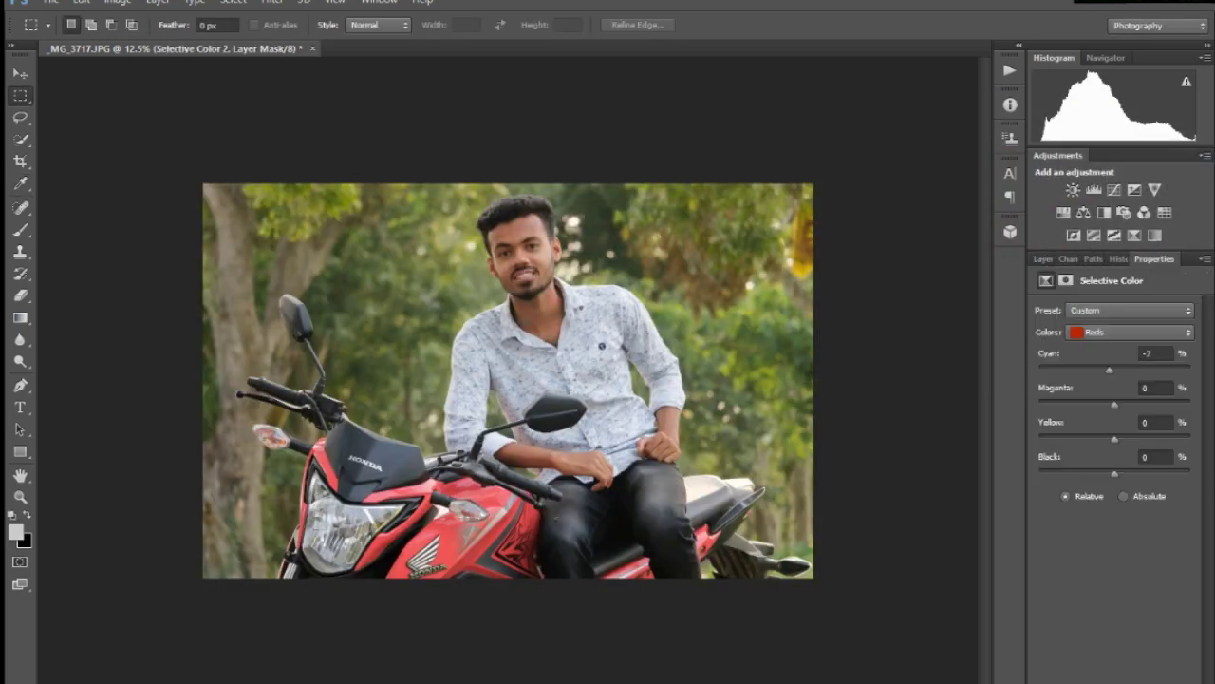
drag(1110, 472, 1081, 472)
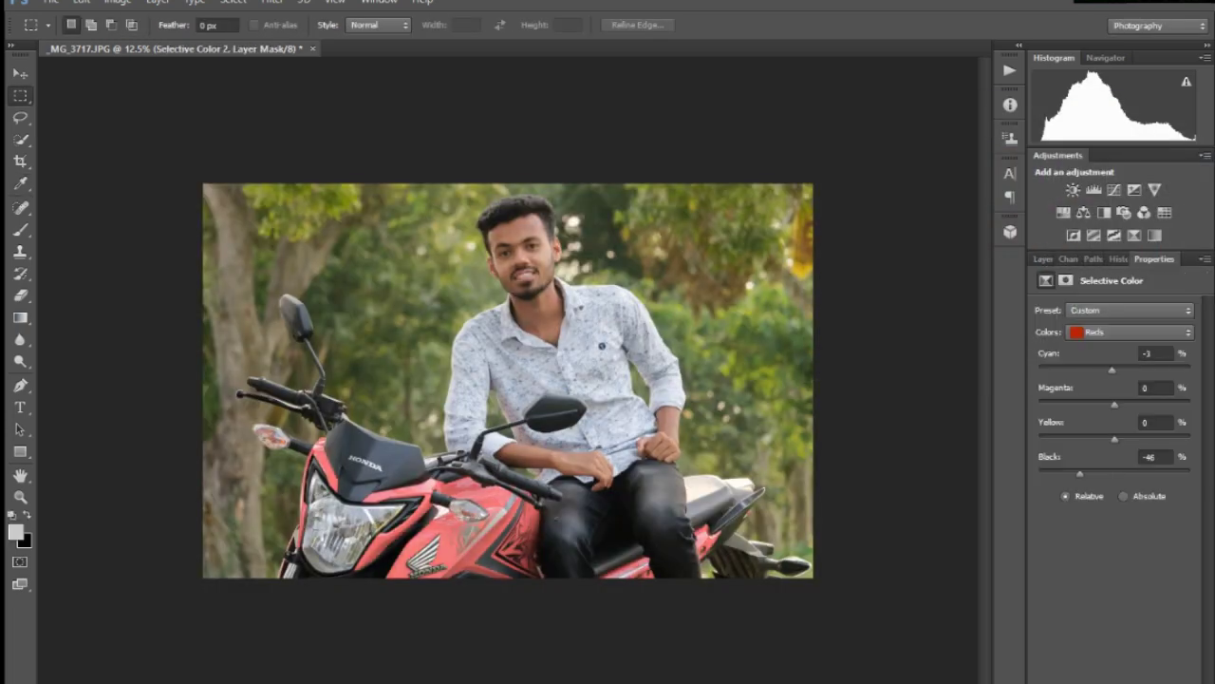
- Bring the Layers panel back and make Layer 1 copy the active layer
key(ctrl+plus)
key(ctrl+minus)
key(F7)
key(alt+bracketleft)
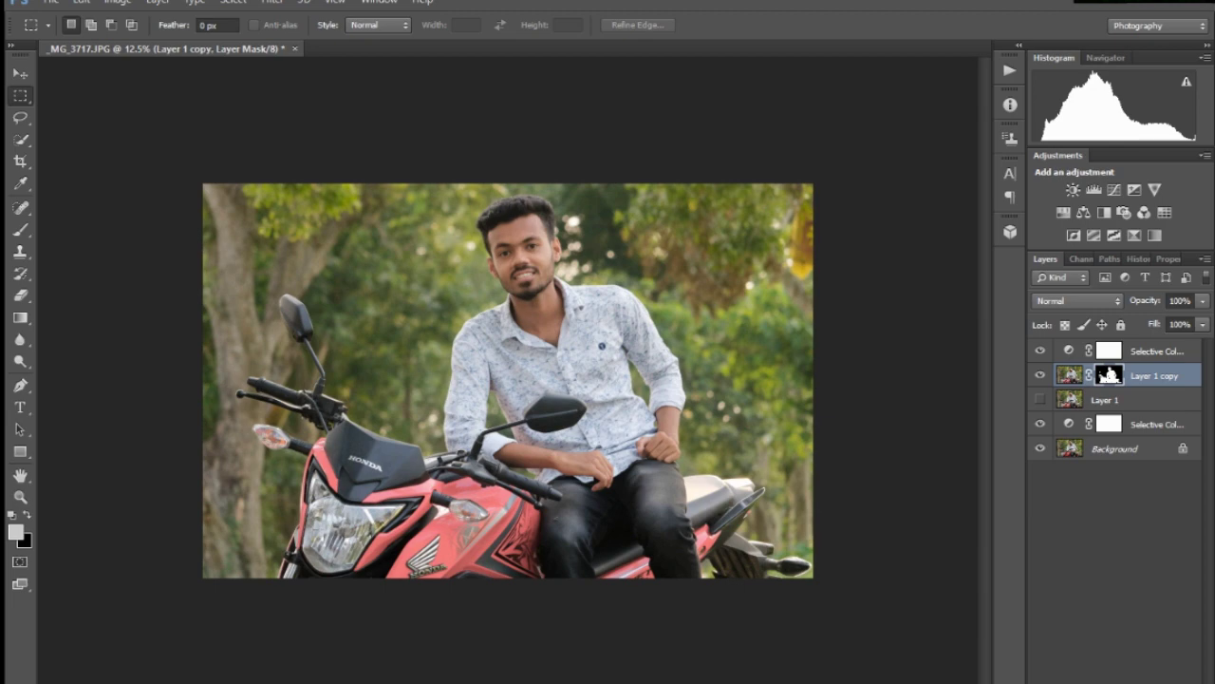
key(b)
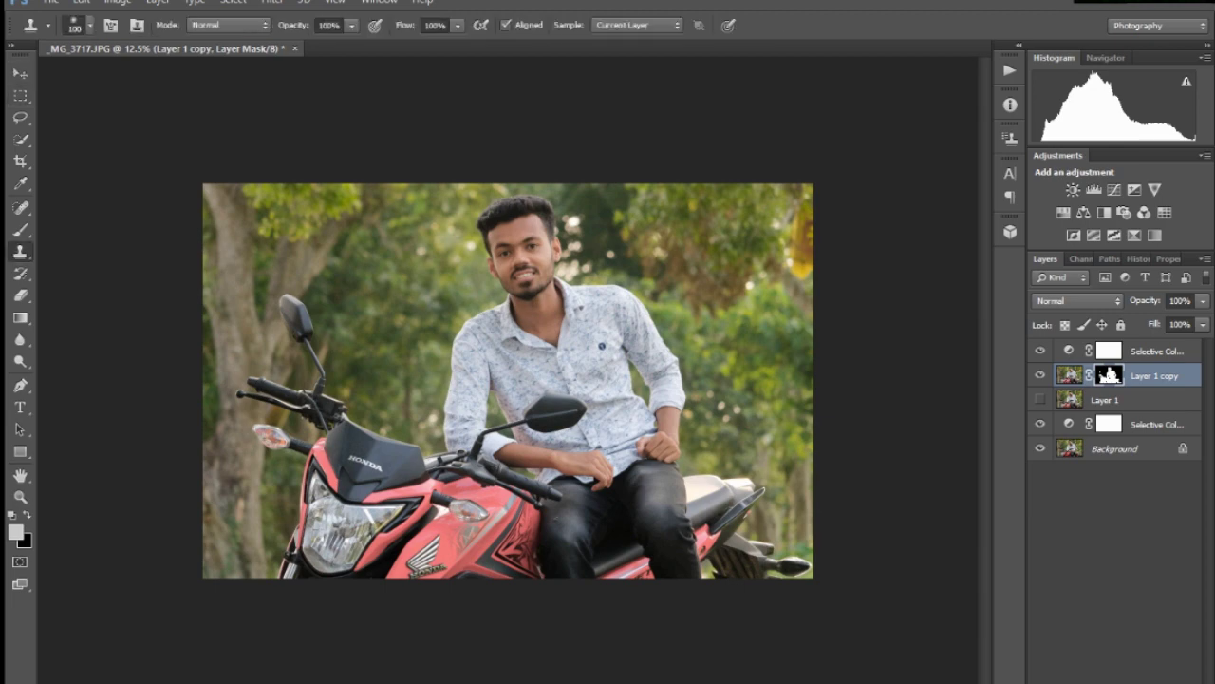
key(m)
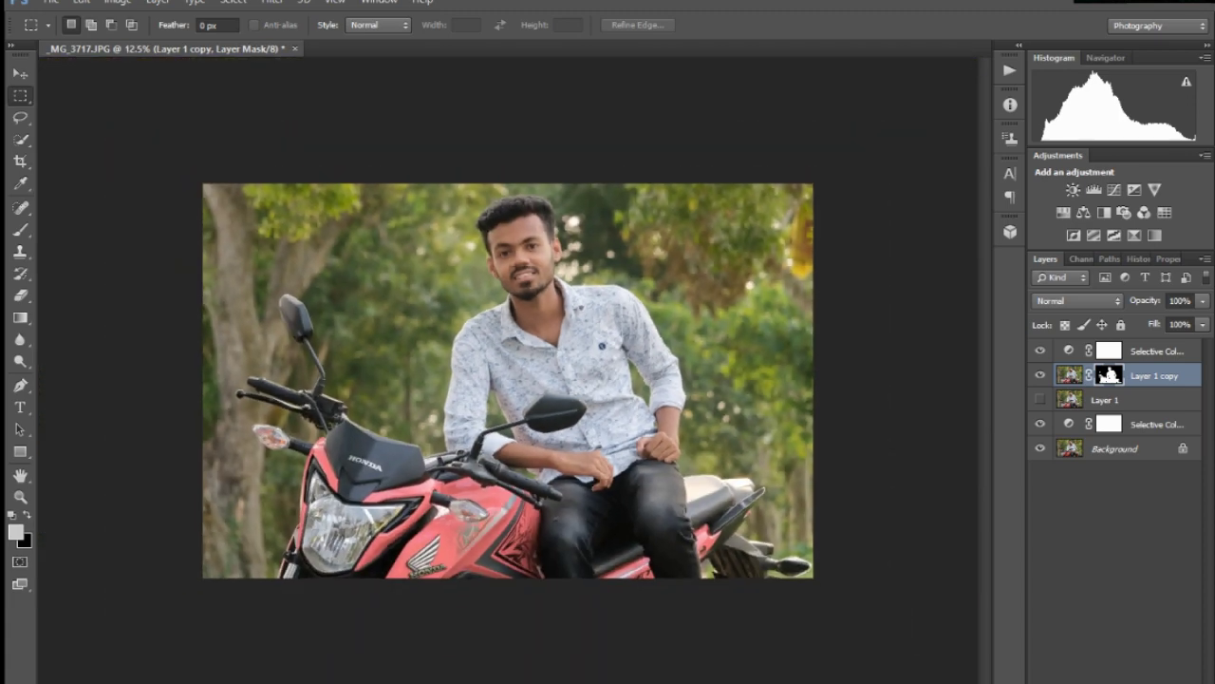
- Add a second Selective Color layer, tweaking Reds cyan and black and pushing cyan into Yellows
click(1125, 679)
click(1073, 679)
drag(1092, 369, 1113, 369)
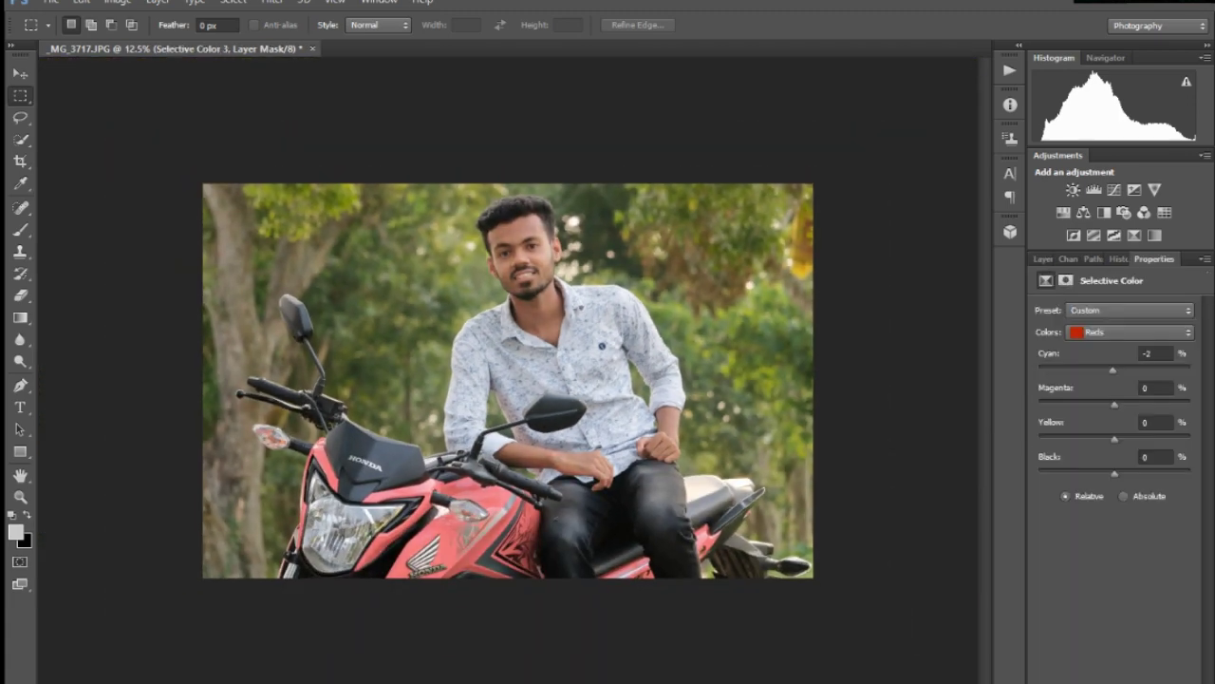
drag(1115, 472, 1148, 473)
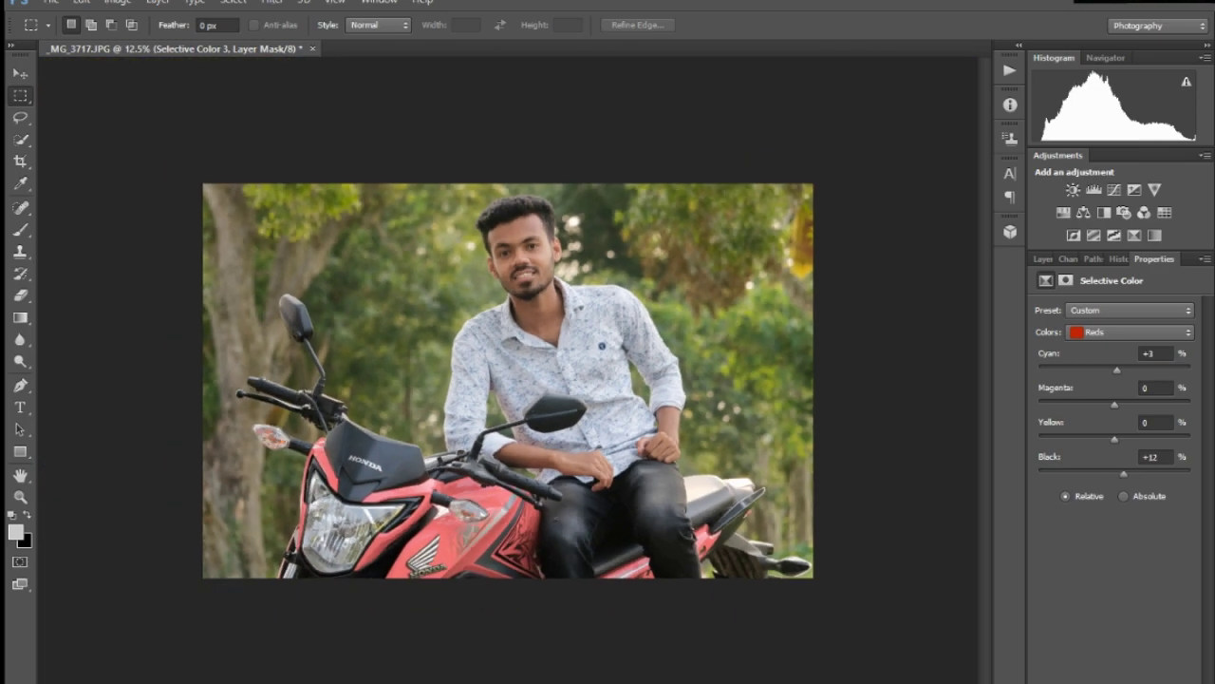
click(1130, 331)
click(1101, 347)
drag(1115, 368, 1164, 368)
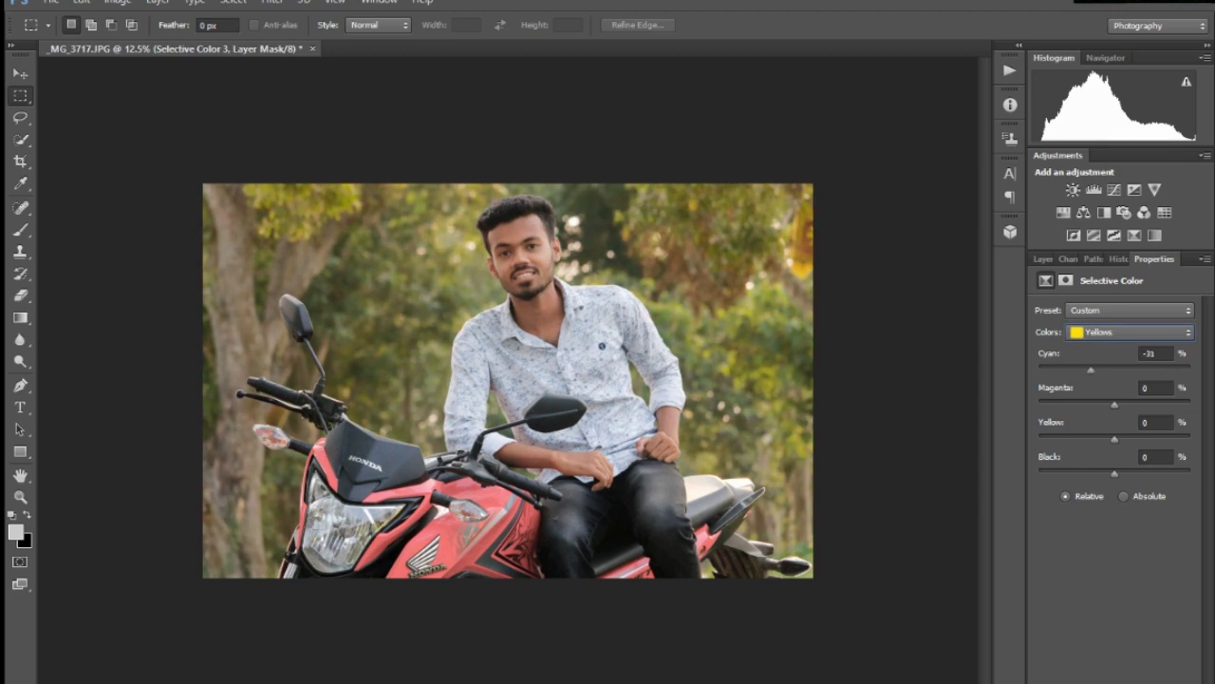
drag(1114, 404, 1094, 404)
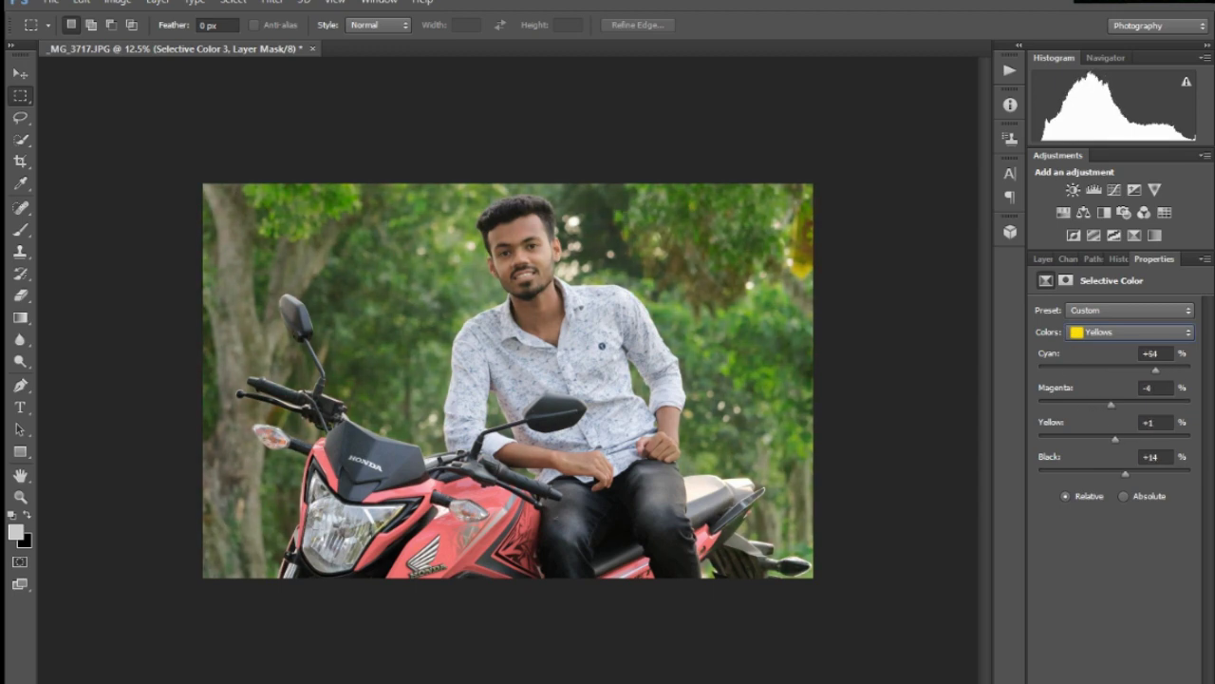
- Move on to the Greens range, then add a little black to the Blacks
click(1129, 332)
click(1101, 346)
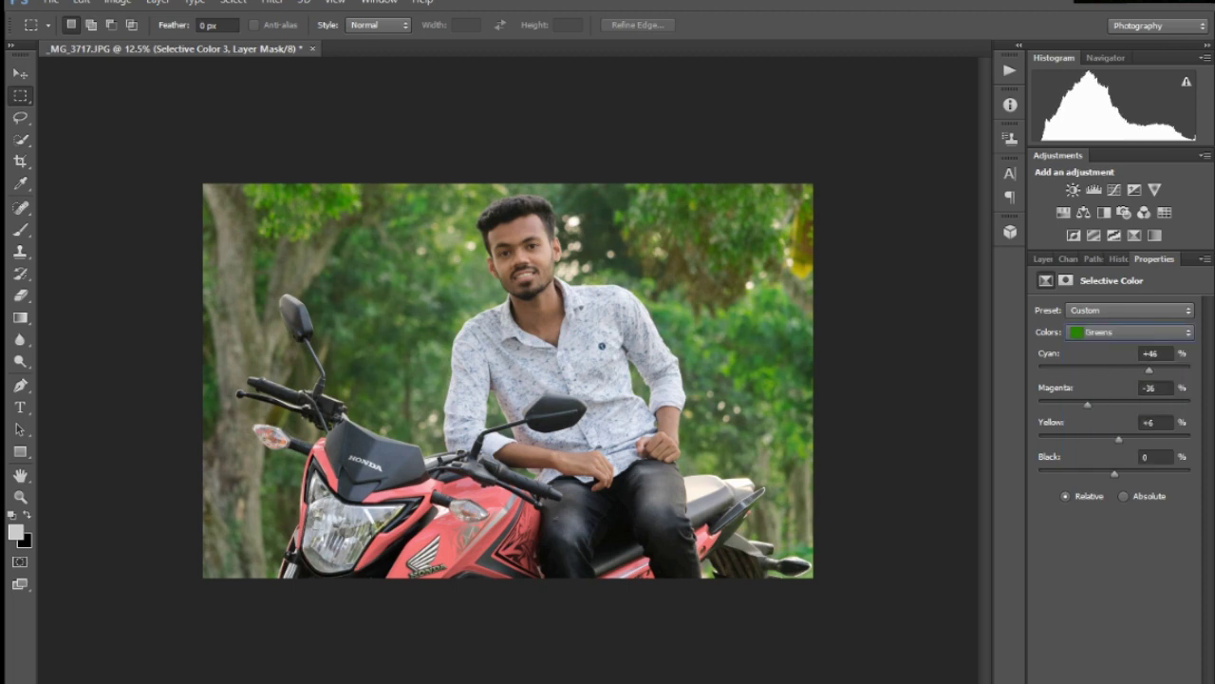
click(1129, 331)
click(1101, 454)
drag(1115, 472, 1117, 471)
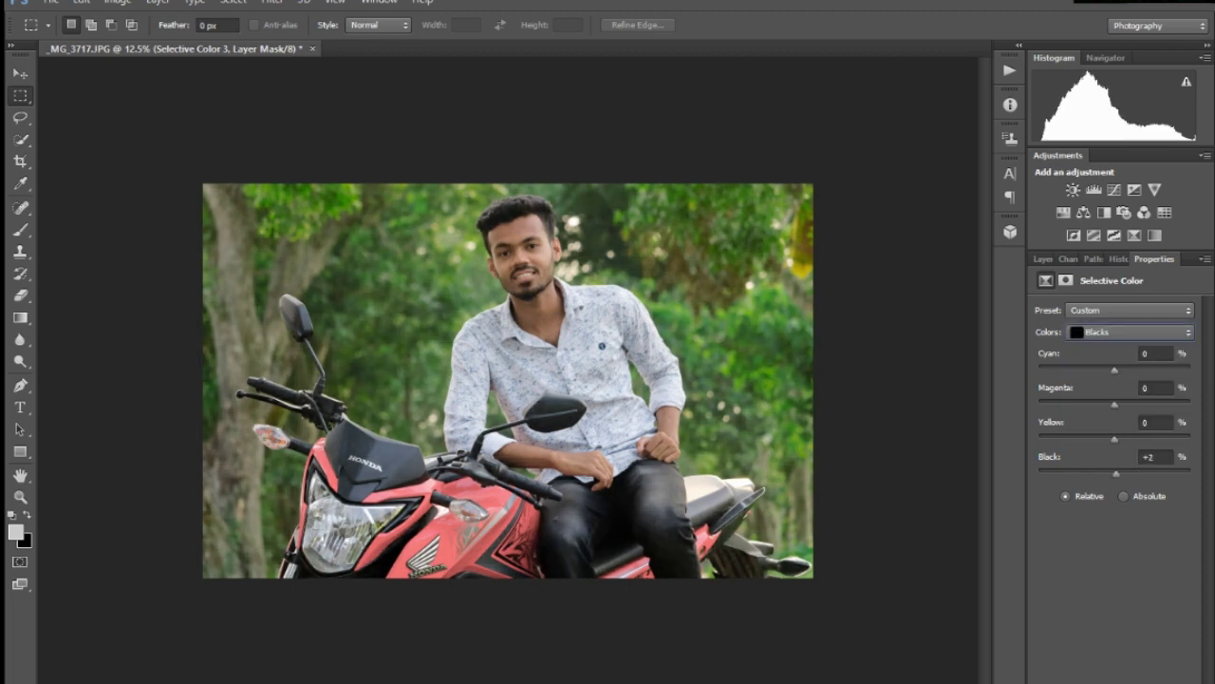
- Step through the Whites, Blues and Cyans ranges, then return to the Layers panel
click(1129, 332)
click(1101, 432)
click(1130, 332)
click(1101, 395)
click(1129, 332)
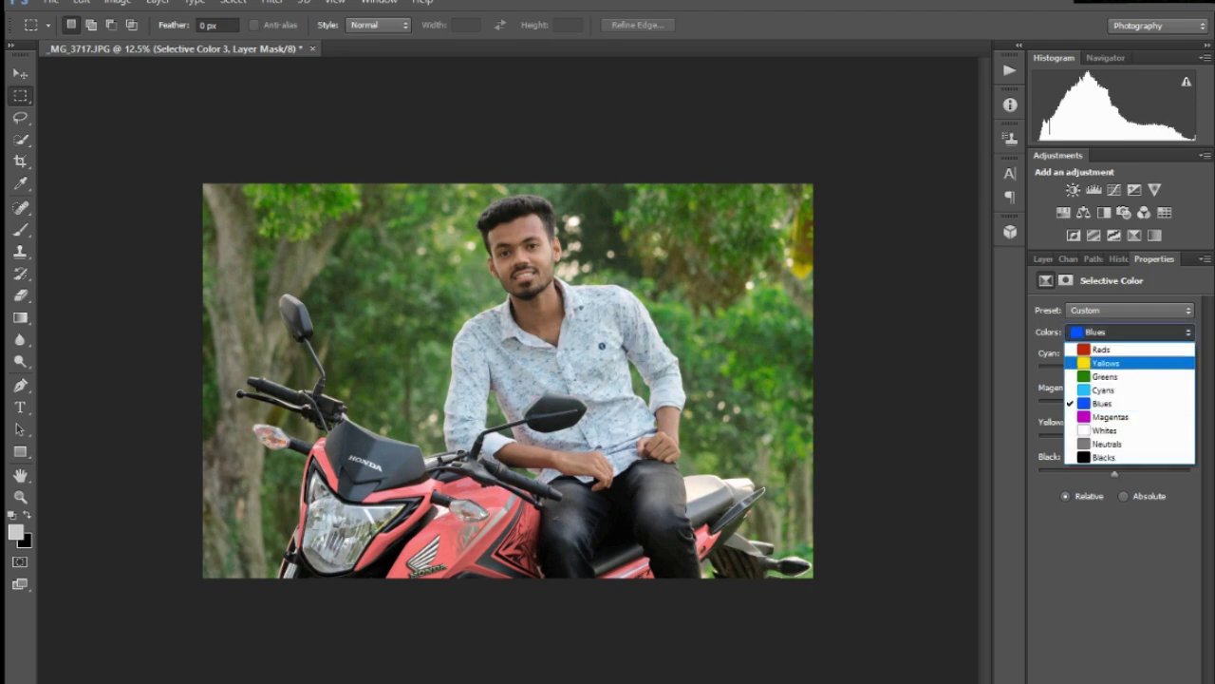
click(1102, 380)
click(1130, 331)
click(1101, 379)
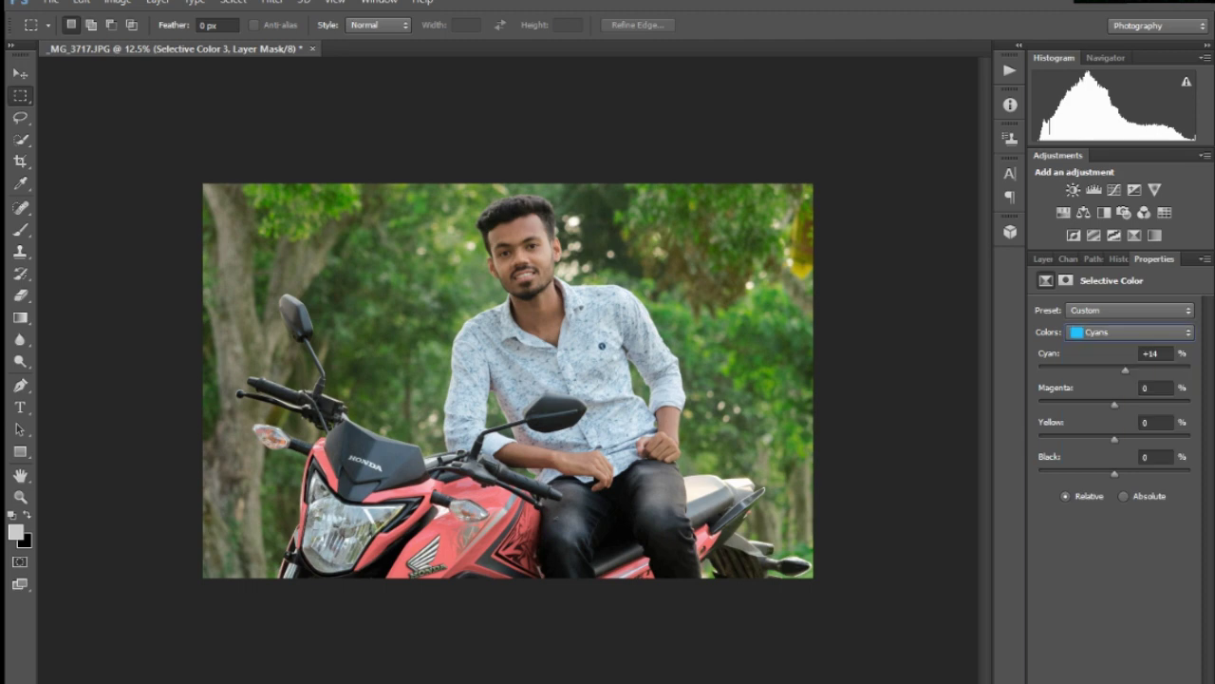
click(1045, 258)
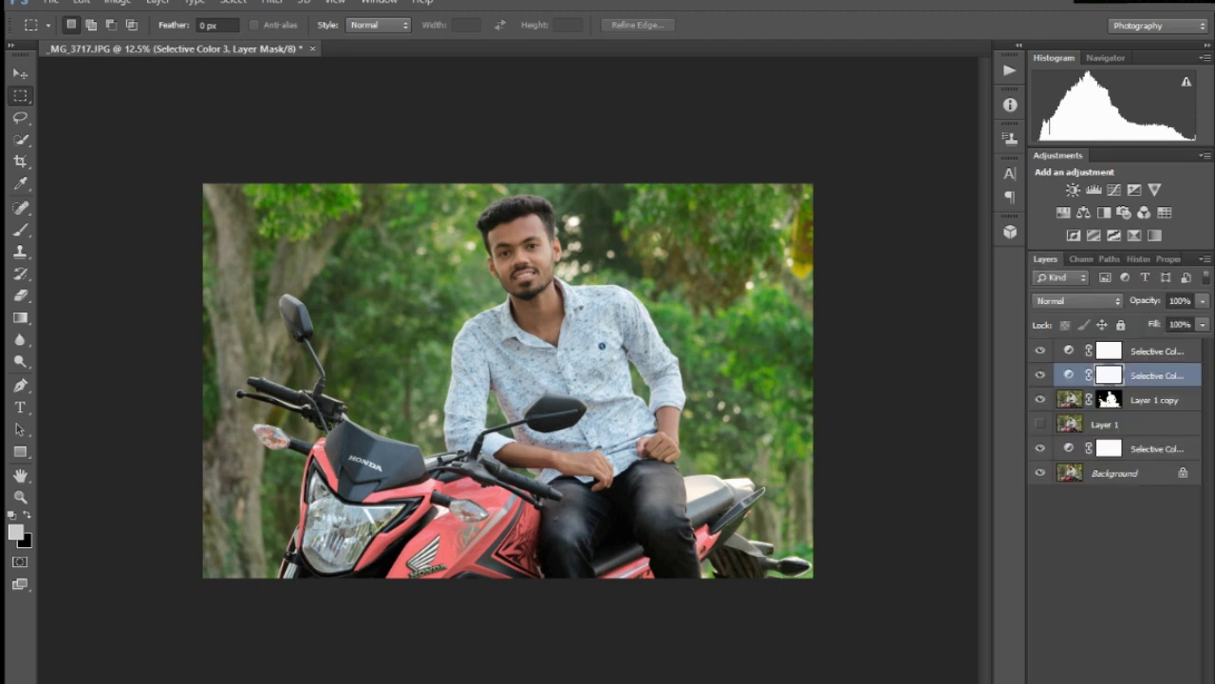
- Select the top layers down to Layer 1 and undo the accidental blend mode change
click(1154, 400)
ctrl+click(1154, 375)
ctrl+click(1154, 350)
ctrl+click(1104, 424)
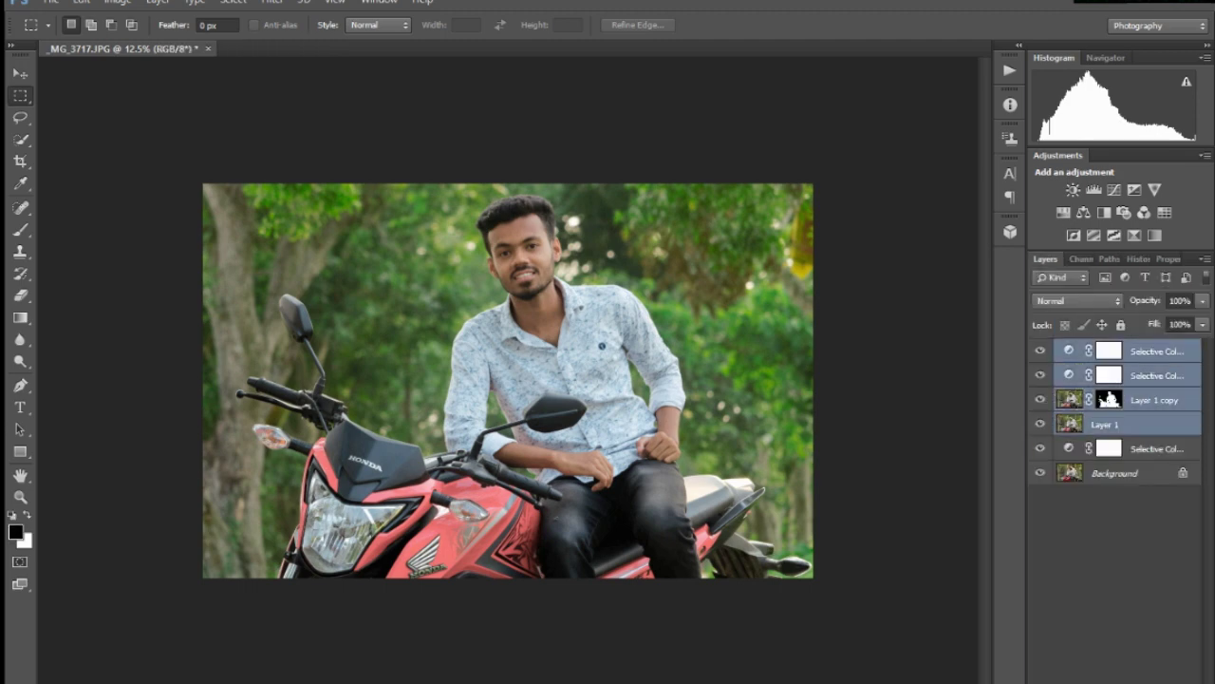
key(shift+plus)
key(shift+plus)
key(shift+plus)
key(shift+plus)
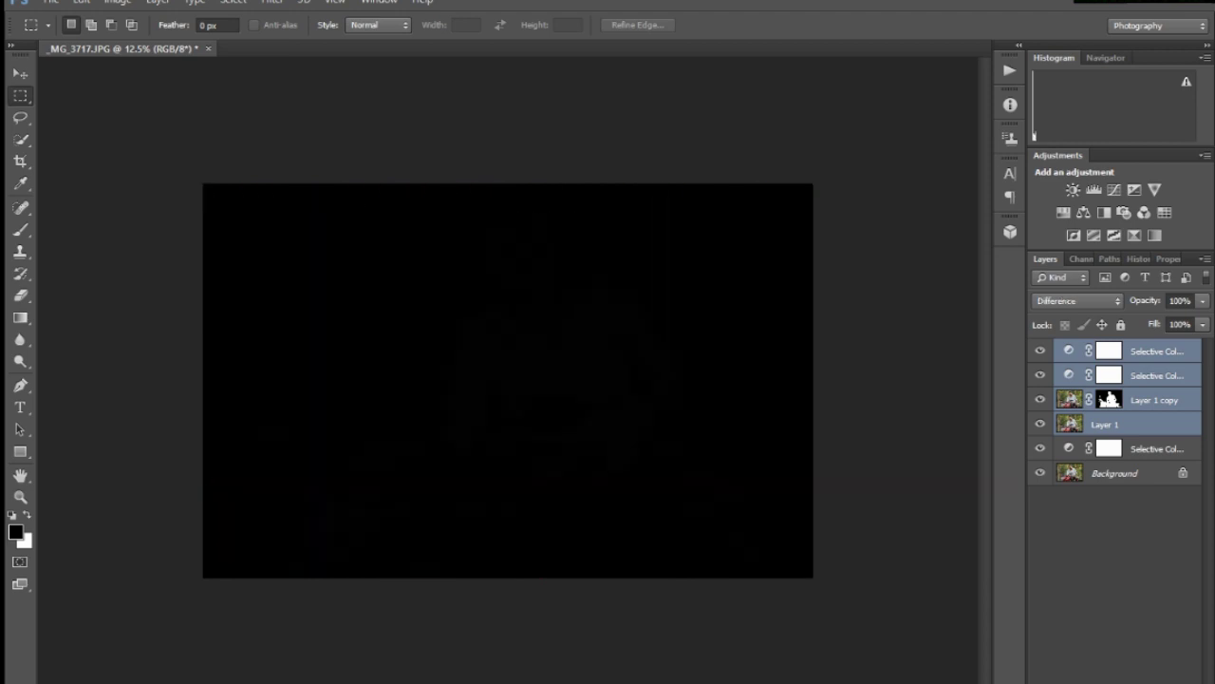
key(ctrl+alt+z)
click(1131, 259)
key(ctrl+alt+z)
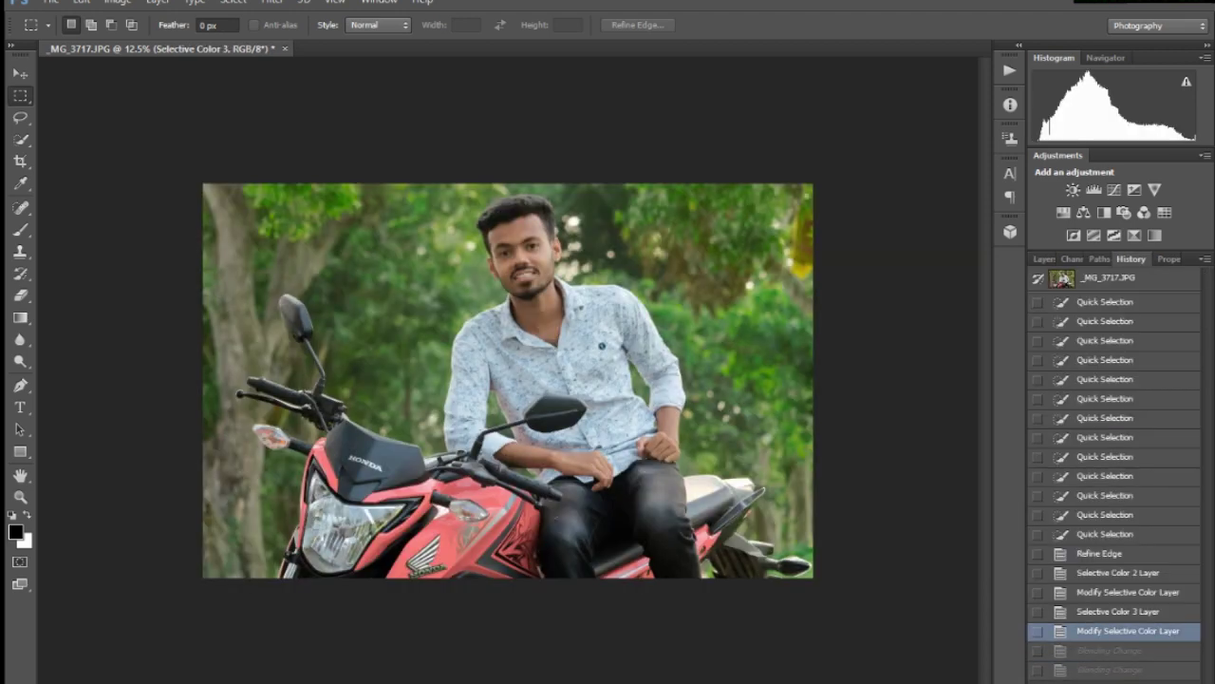
- Stamp all visible layers into a new merged Layer 2 with Ctrl+Alt+Shift+E
key(F7)
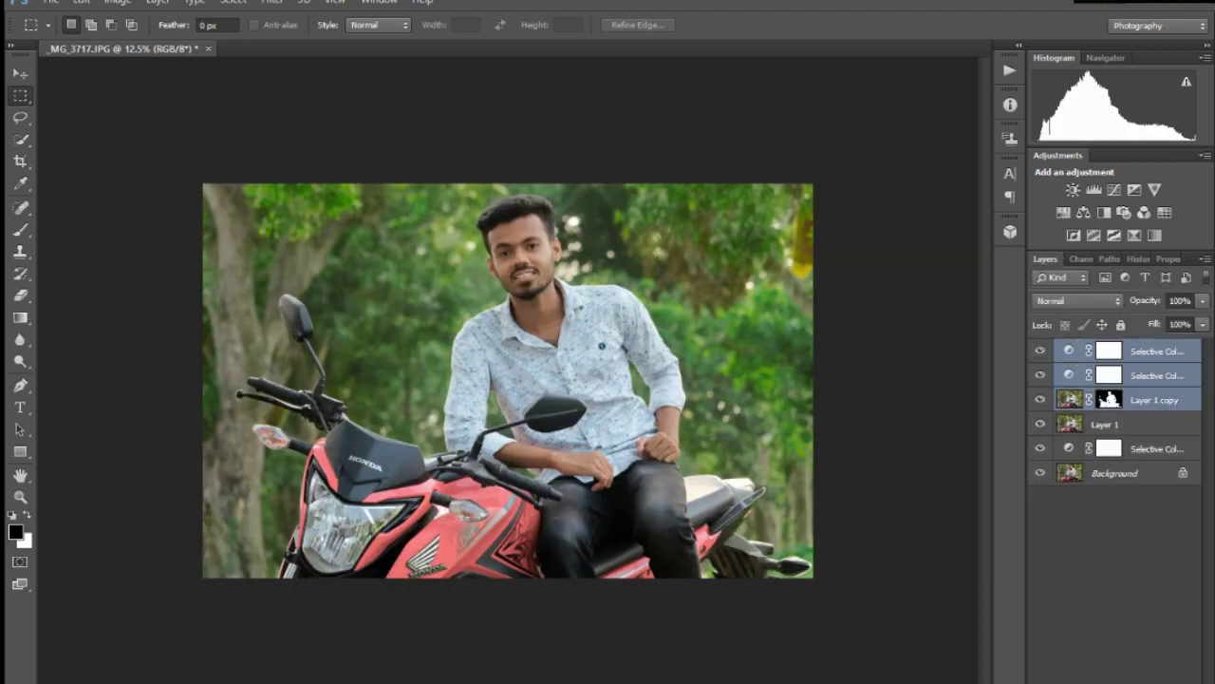
key(ctrl+alt+shift+e)
key(ctrl+plus)
key(ctrl+plus)
key(ctrl+plus)
key(ctrl+minus)
key(ctrl+minus)
key(ctrl+minus)
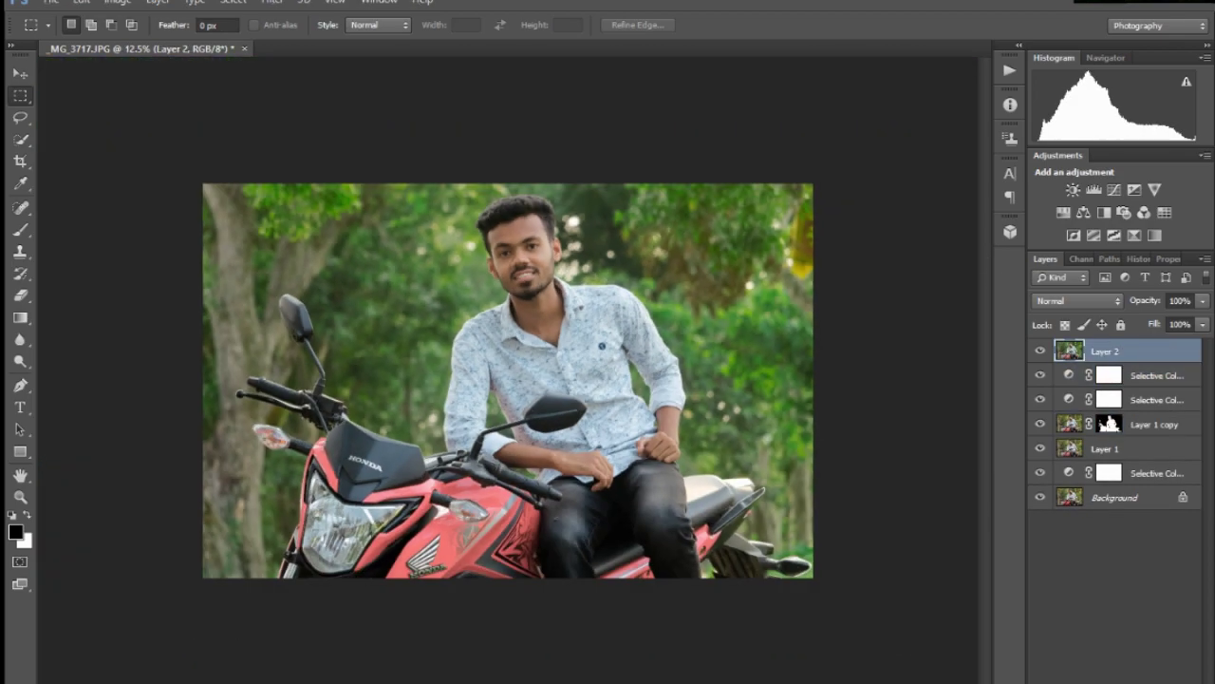
key(w)
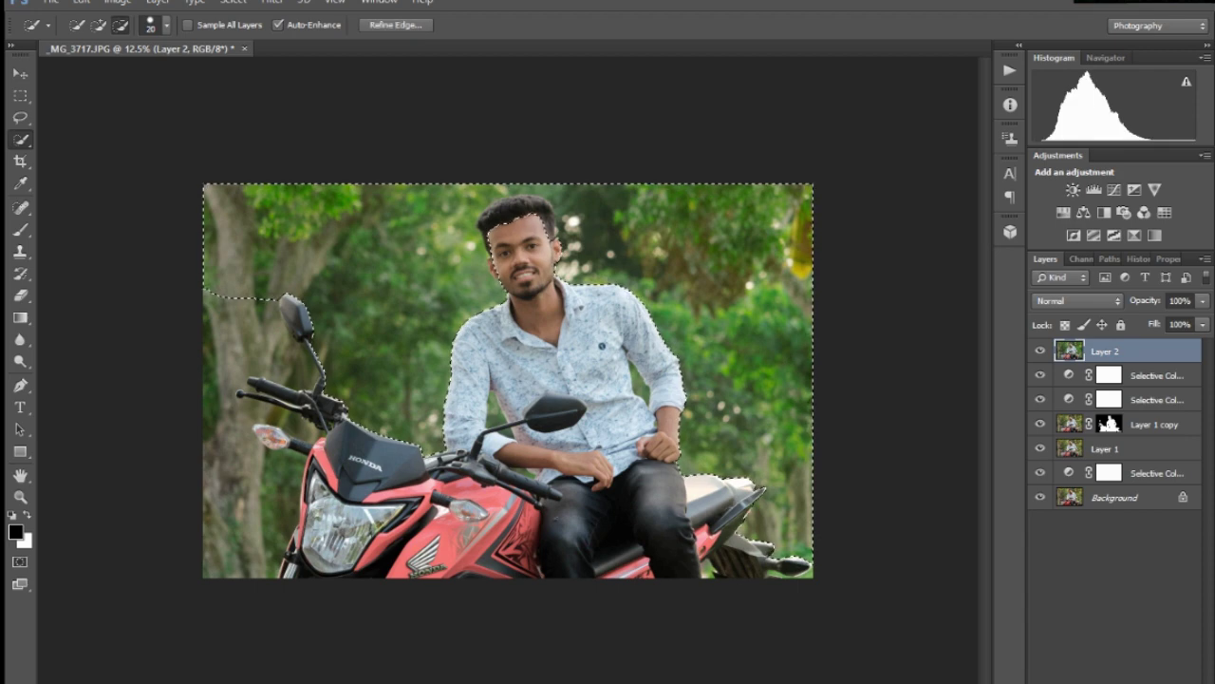
- Extend the background selection past the tree trunk and along the top of the hair and left ear
drag(235, 302, 228, 358)
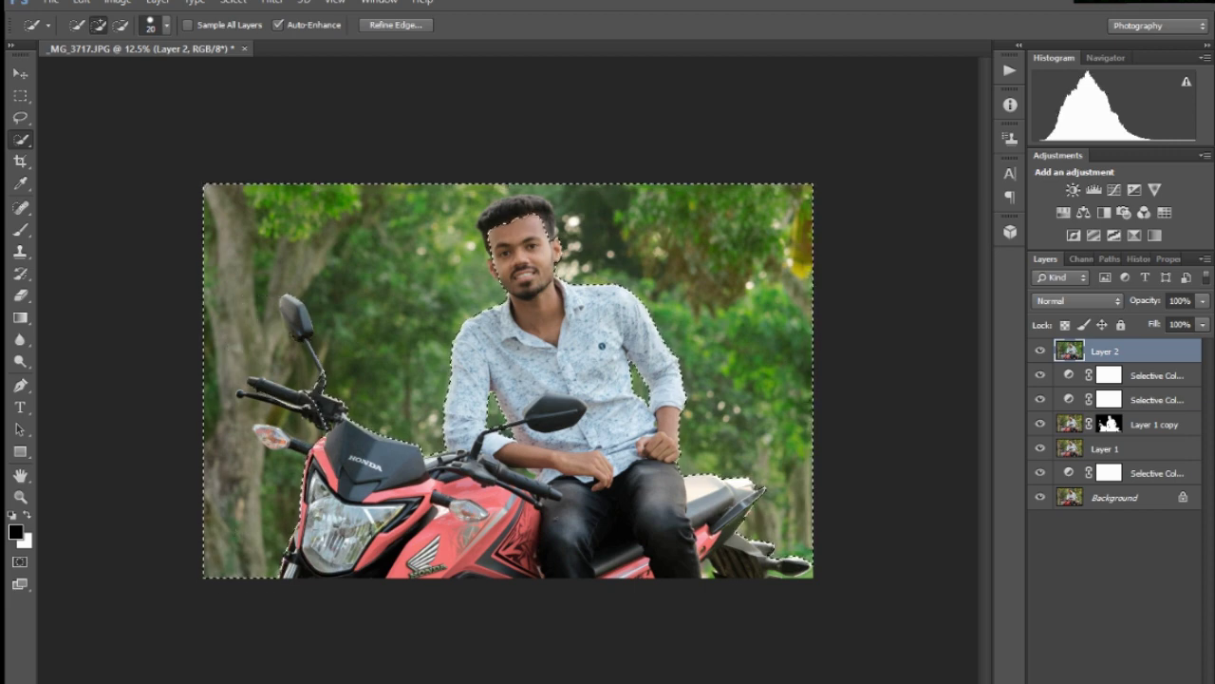
scroll(639, 451, up, 2)
scroll(513, 189, down, 2)
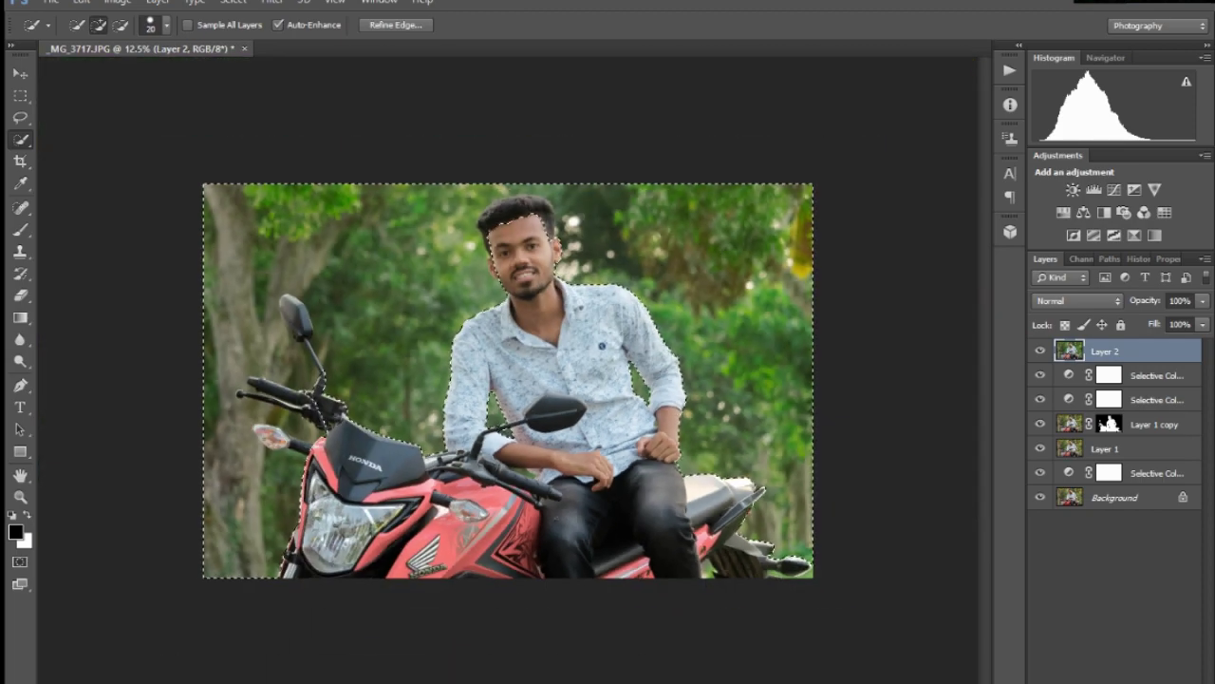
scroll(507, 156, up, 4)
mouse_move(380, 271)
mouse_down()
mouse_move(513, 209)
mouse_move(636, 276)
mouse_up()
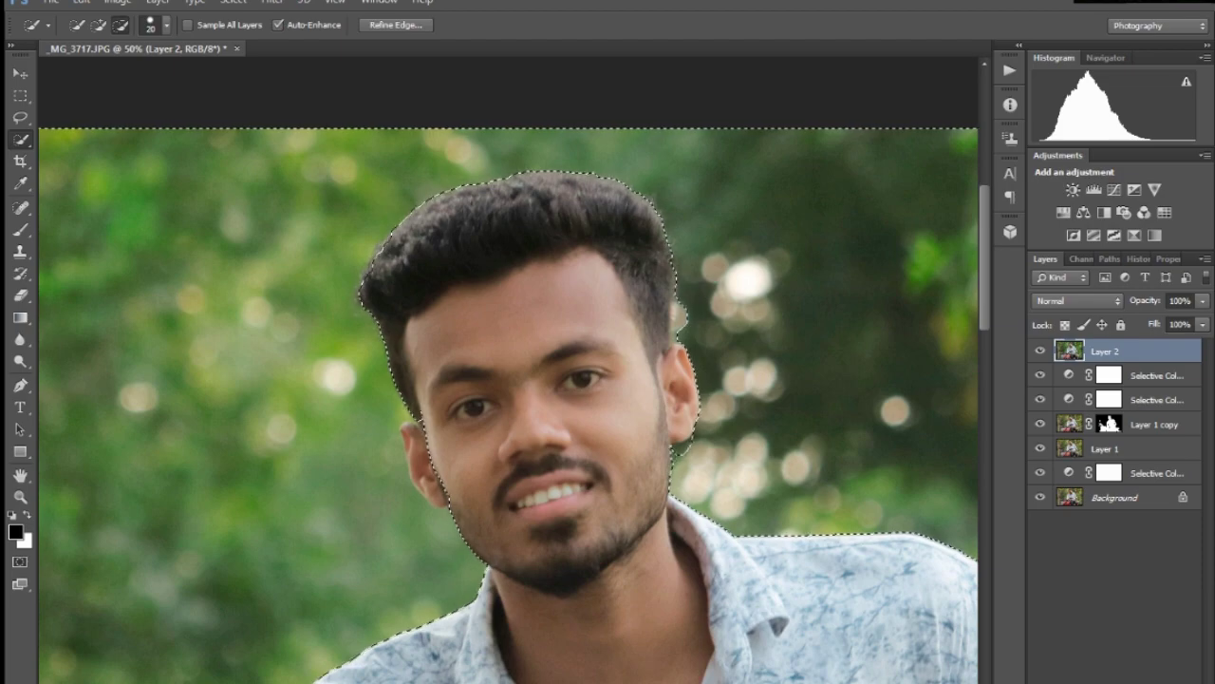
drag(410, 427, 418, 465)
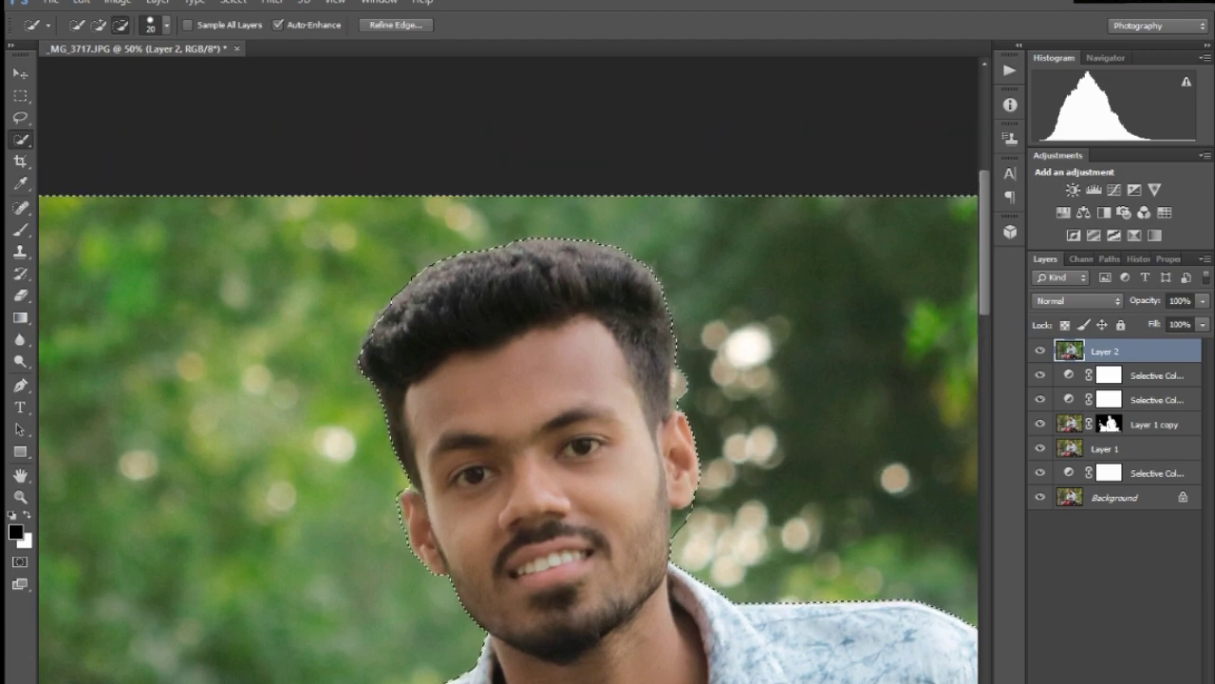
scroll(513, 408, up, 1)
scroll(512, 408, down, 2)
scroll(512, 408, up, 1)
scroll(446, 484, up, 1)
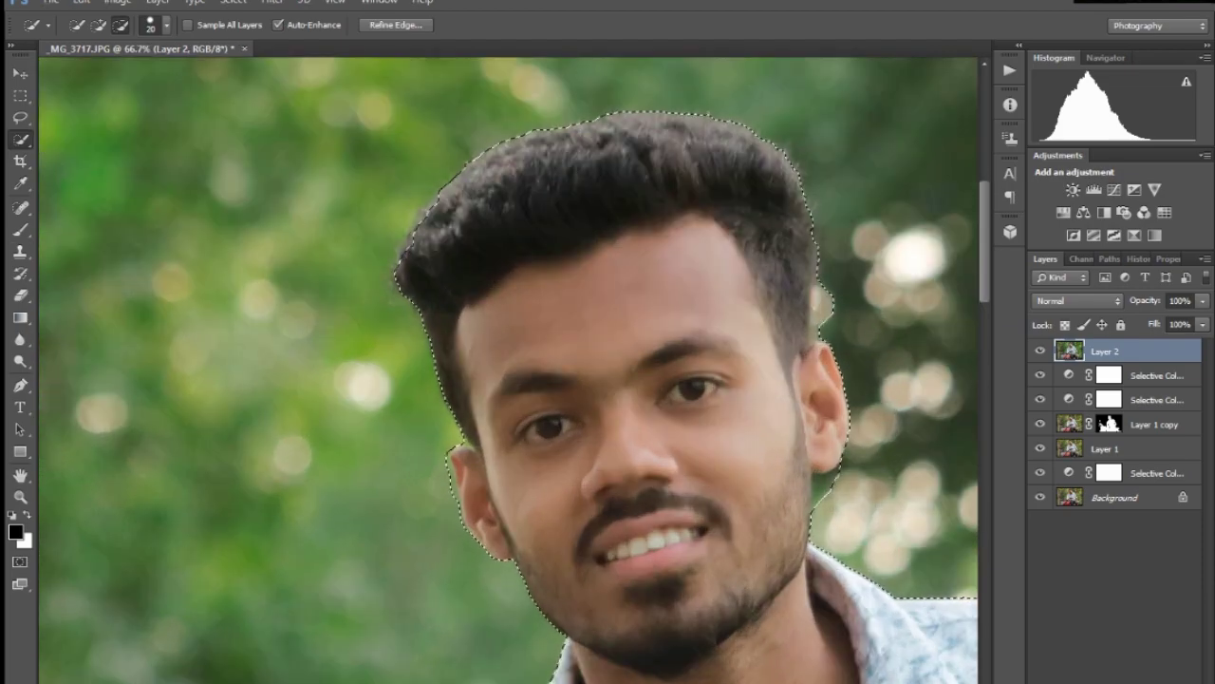
scroll(446, 484, up, 2)
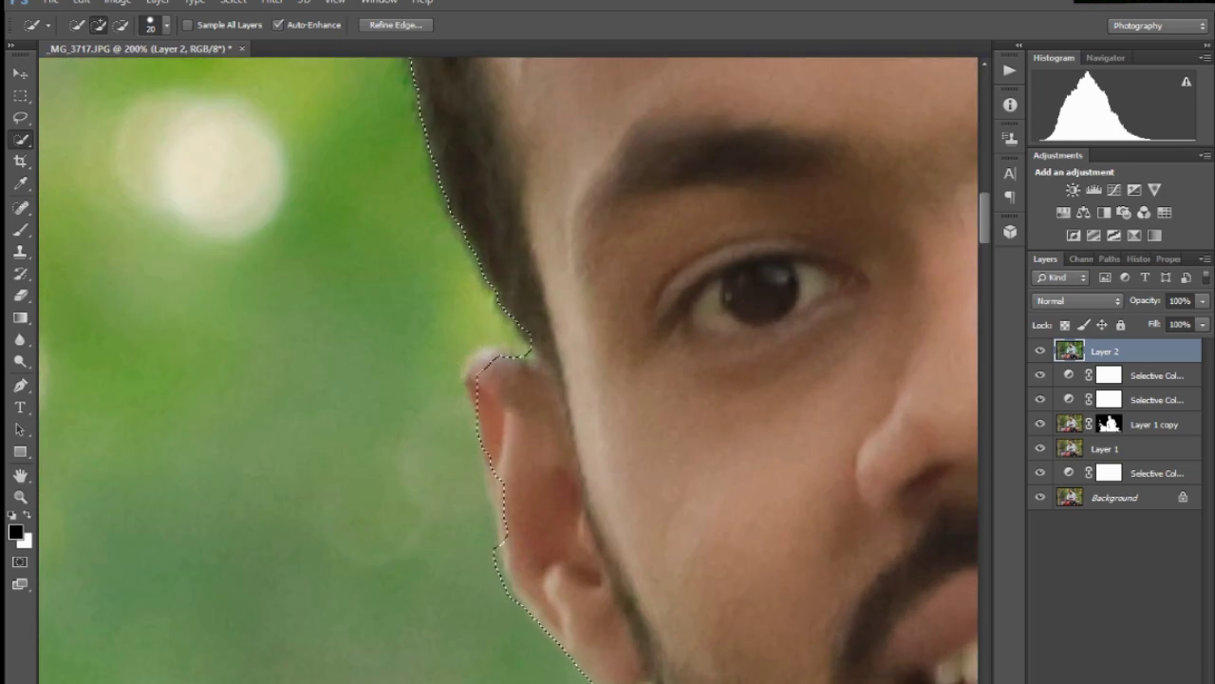
- Resize the brush and subtract stray areas to trim the selection edge along the hair
key(bracketright)
key(bracketleft)
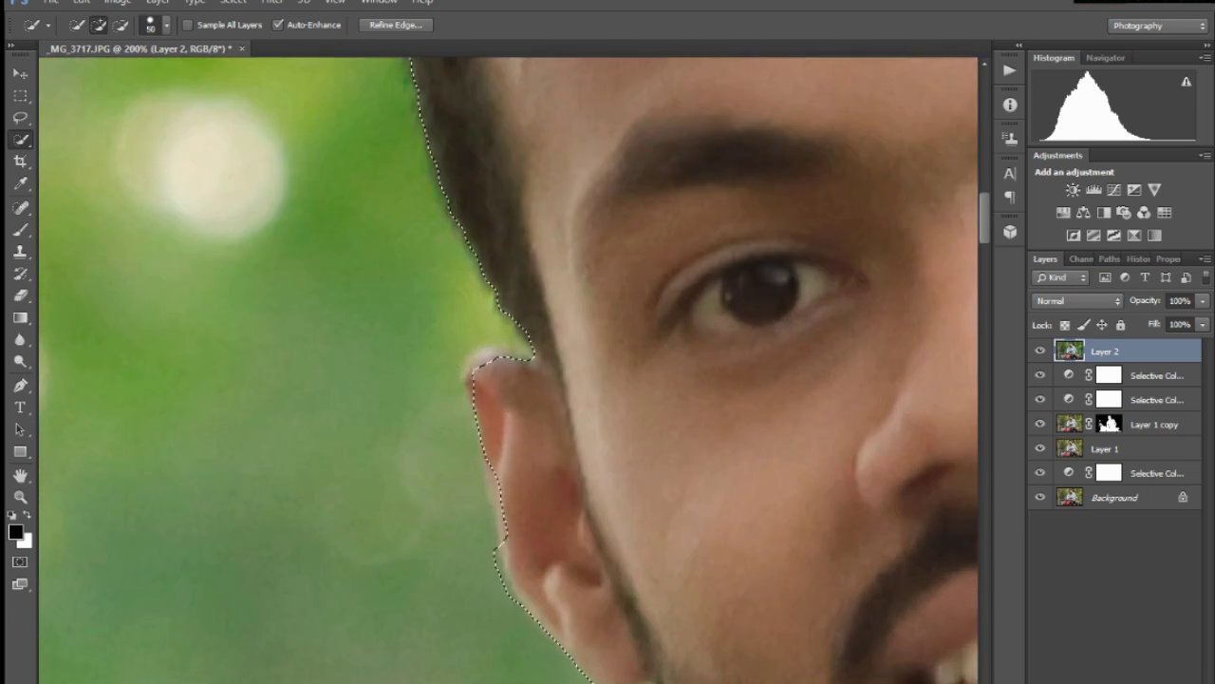
key(alt)
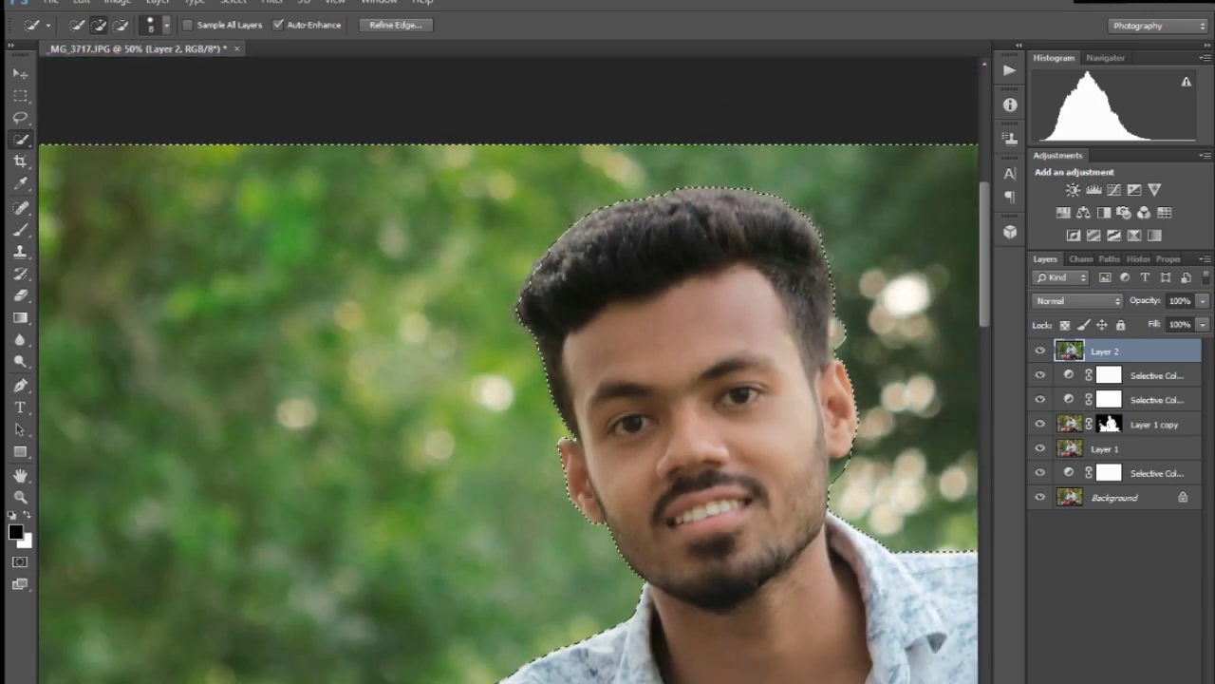
drag(513, 352, 593, 351)
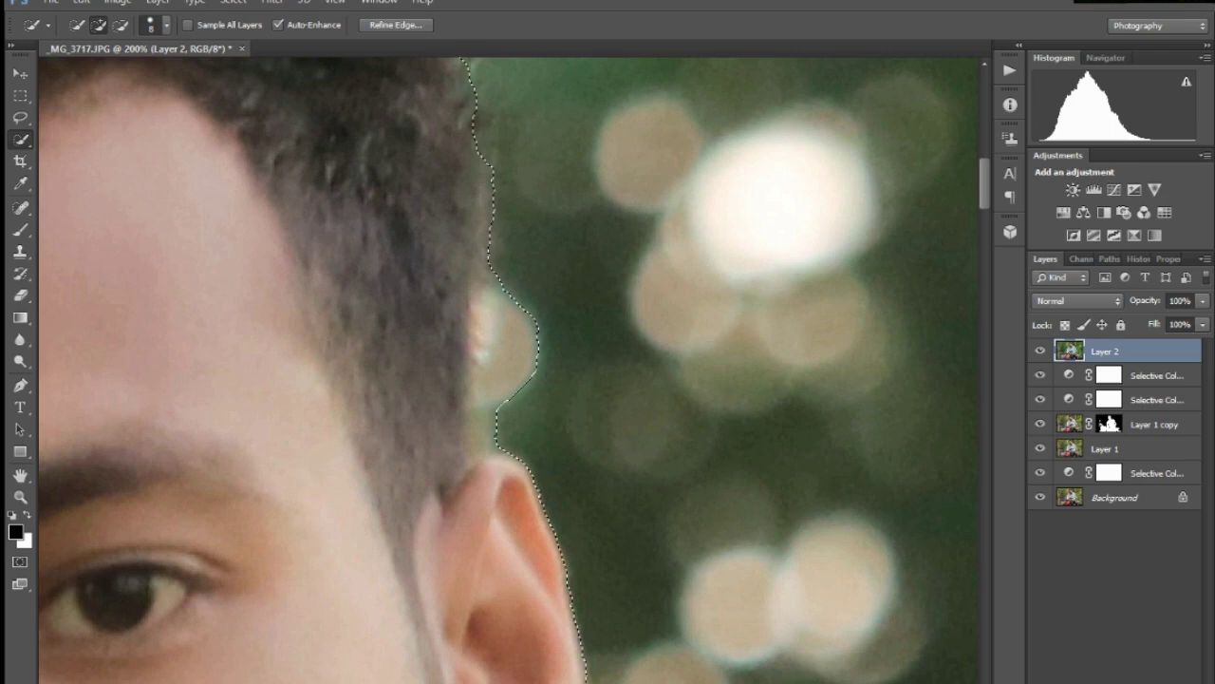
drag(482, 176, 505, 311)
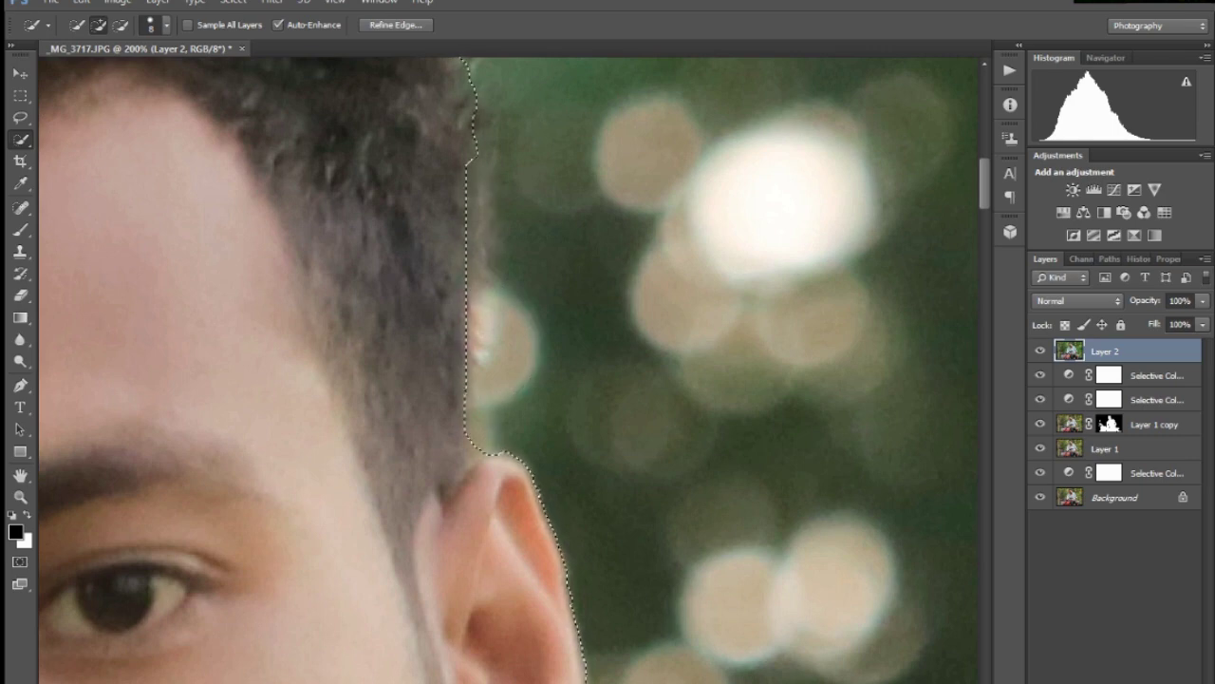
key(ctrl+minus)
key(ctrl+minus)
key(ctrl+minus)
key(ctrl+plus)
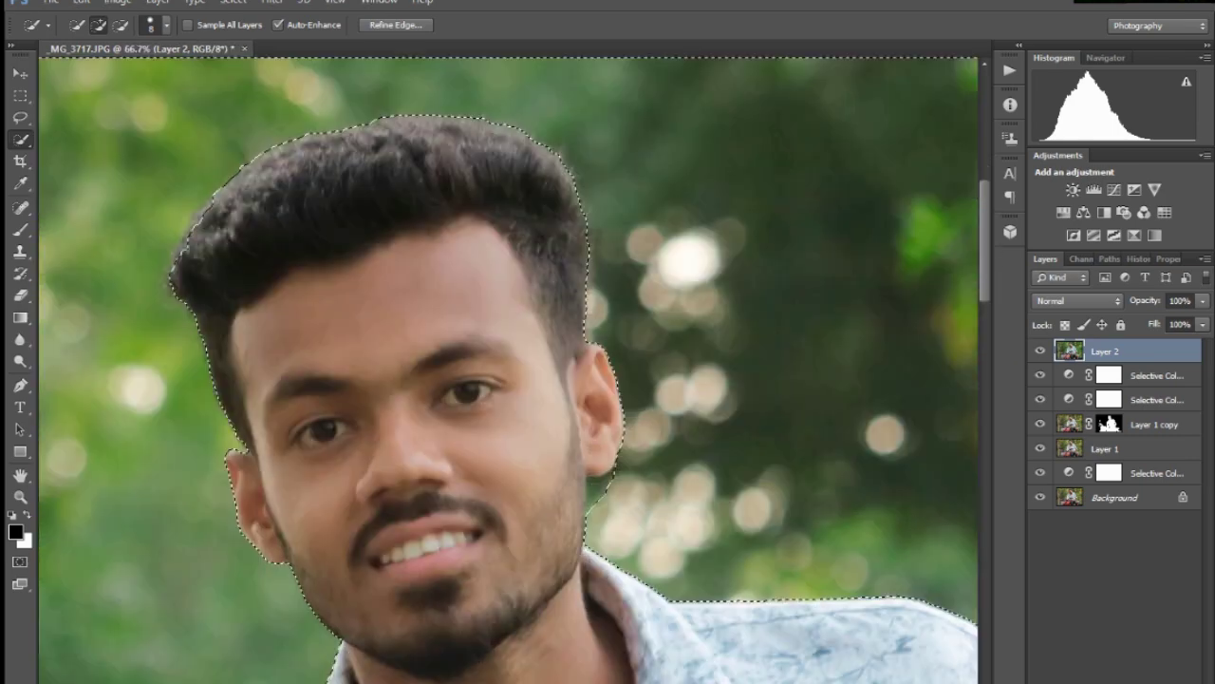
scroll(593, 456, up, 1)
scroll(593, 456, up, 2)
scroll(593, 455, up, 2)
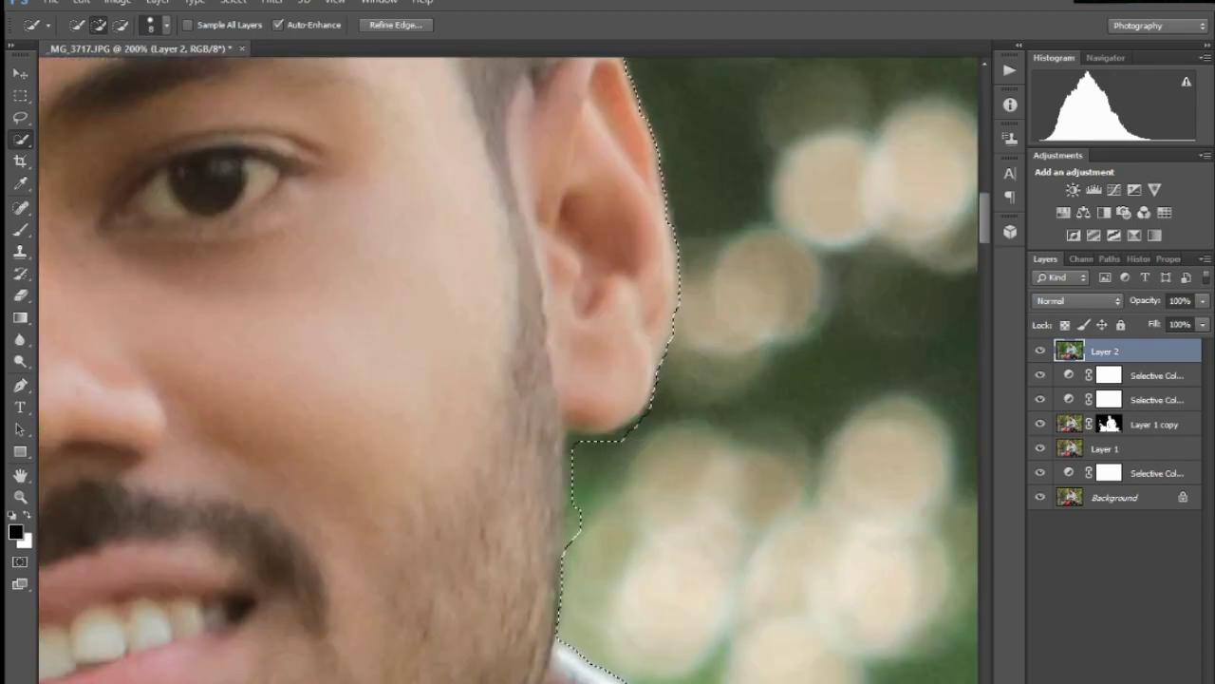
scroll(593, 456, up, 1)
scroll(593, 455, down, 2)
scroll(593, 455, down, 5)
- Fit the selection to the mirror and add the left handlebar grip, turn indicator and controls
scroll(593, 456, up, 1)
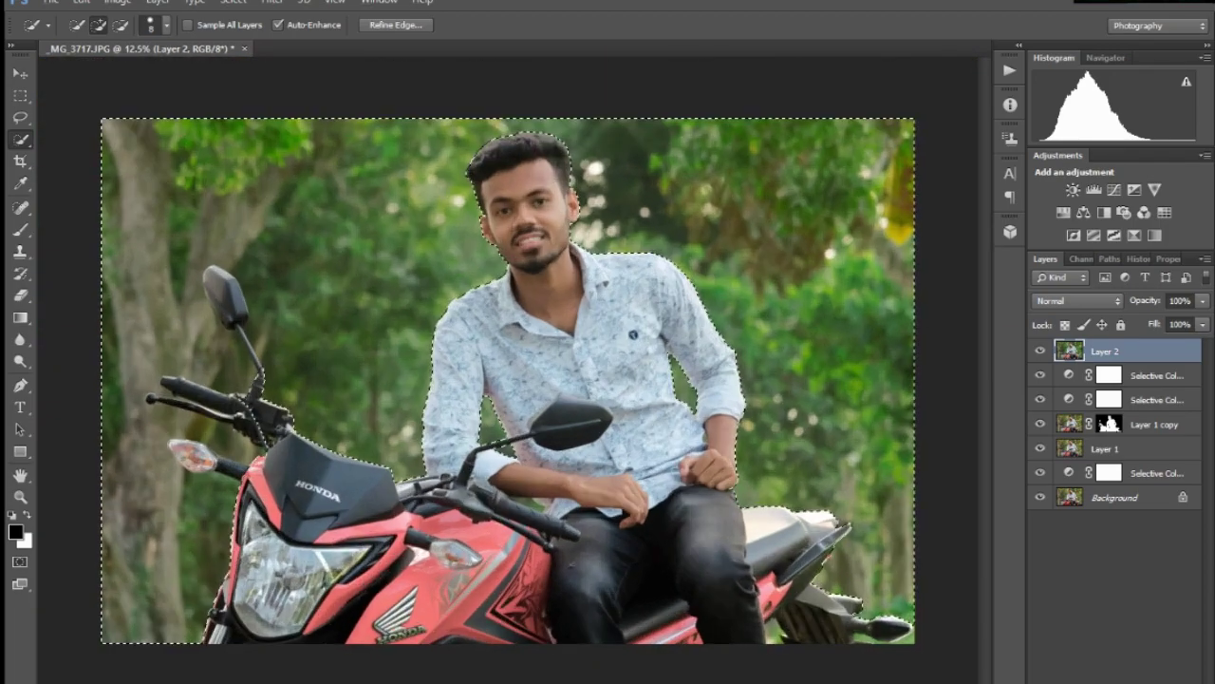
scroll(219, 360, up, 2)
scroll(218, 361, down, 2)
scroll(218, 360, up, 3)
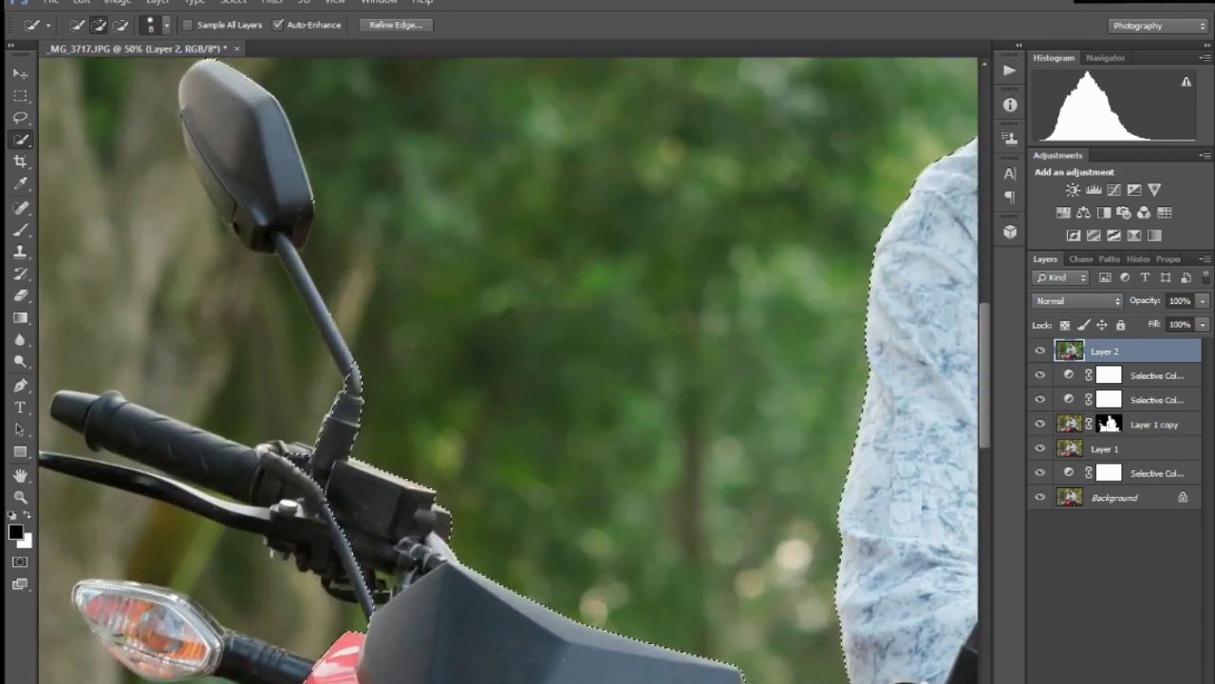
drag(213, 95, 242, 157)
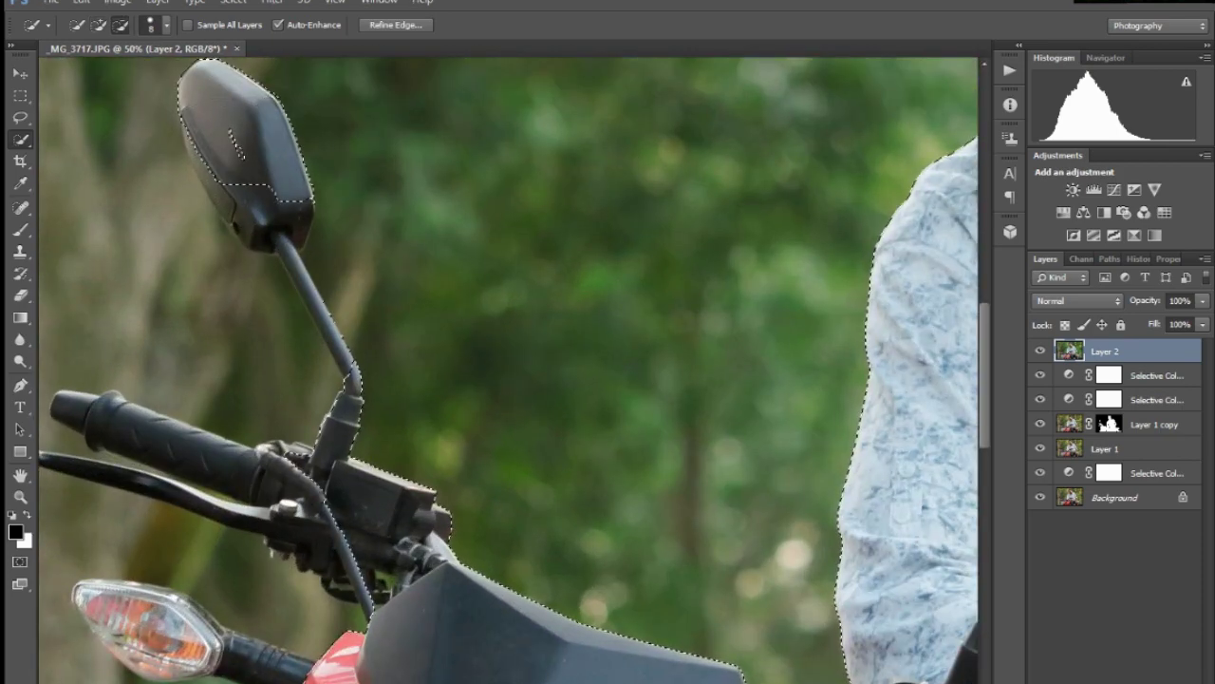
click(236, 145)
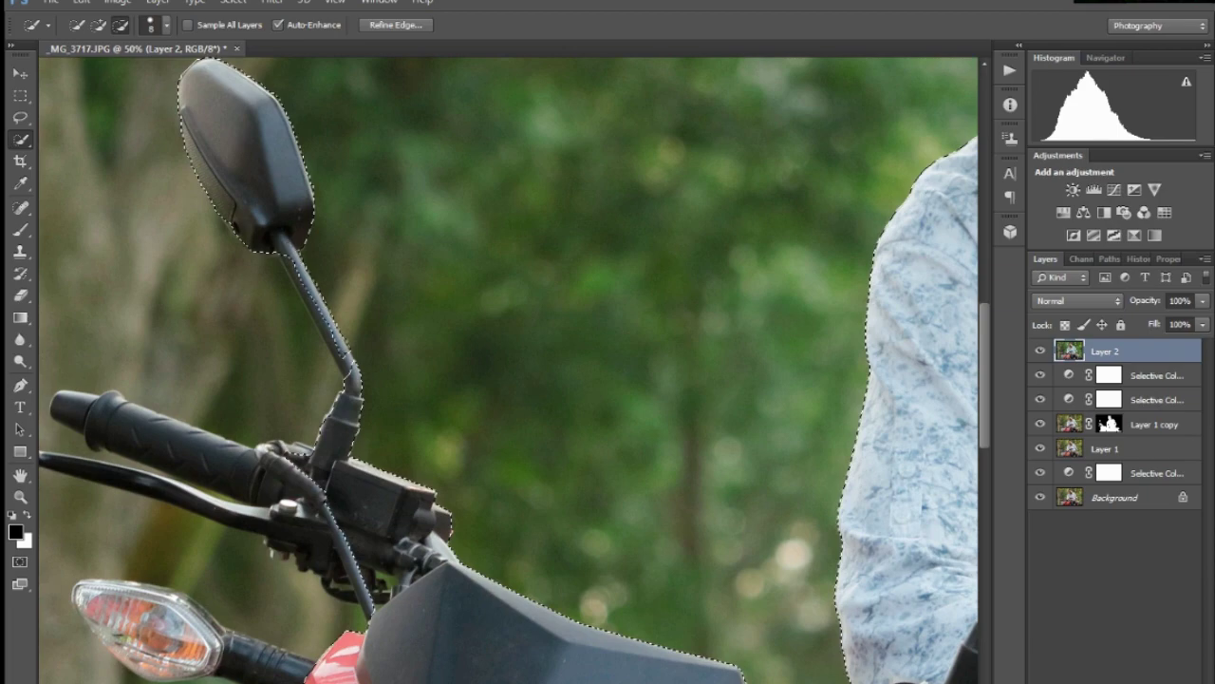
click(142, 427)
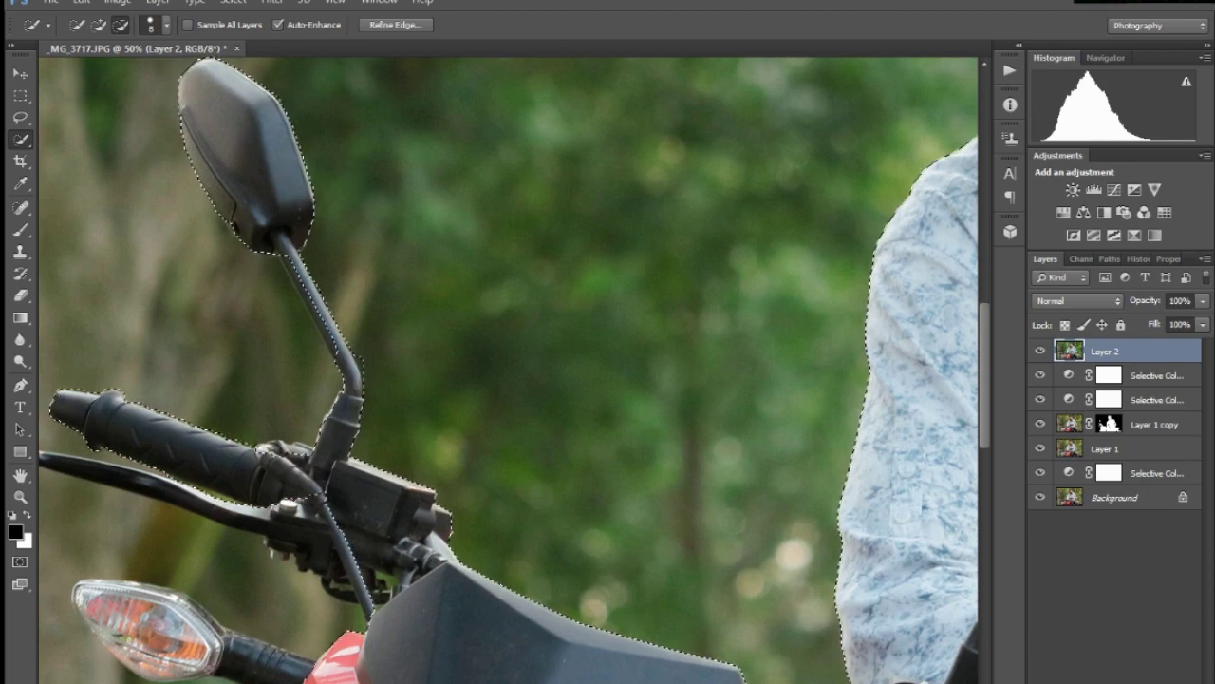
scroll(214, 375, down, 3)
scroll(162, 399, up, 2)
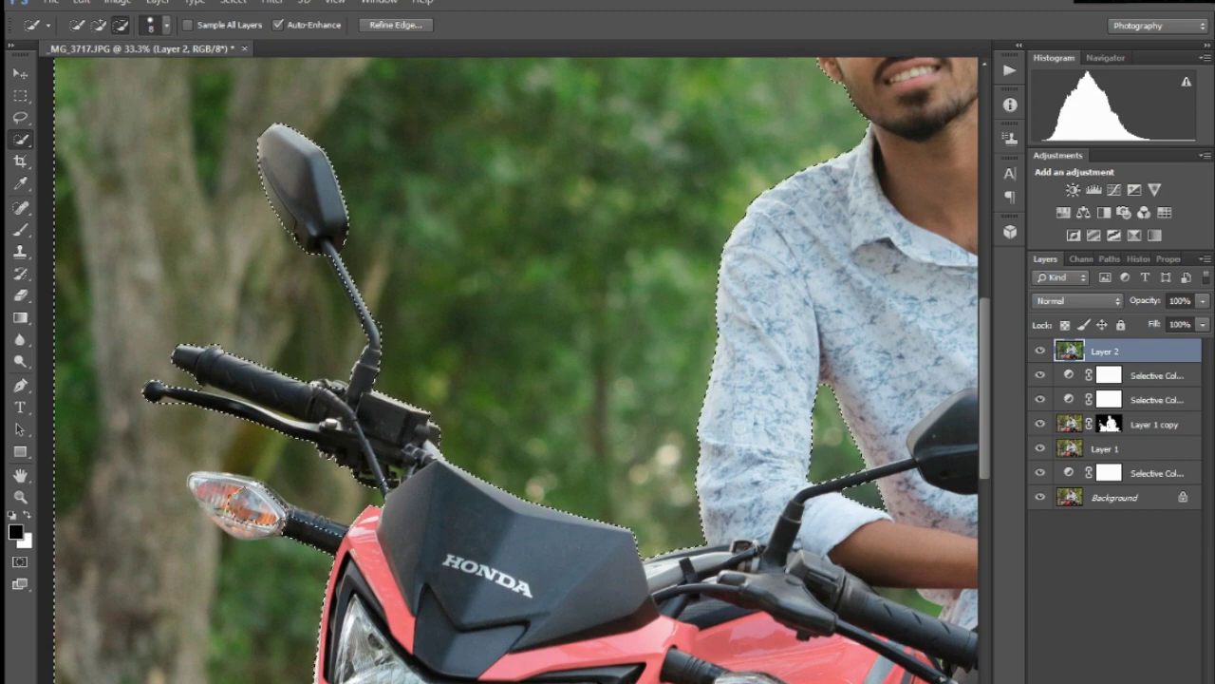
click(238, 501)
scroll(235, 493, up, 3)
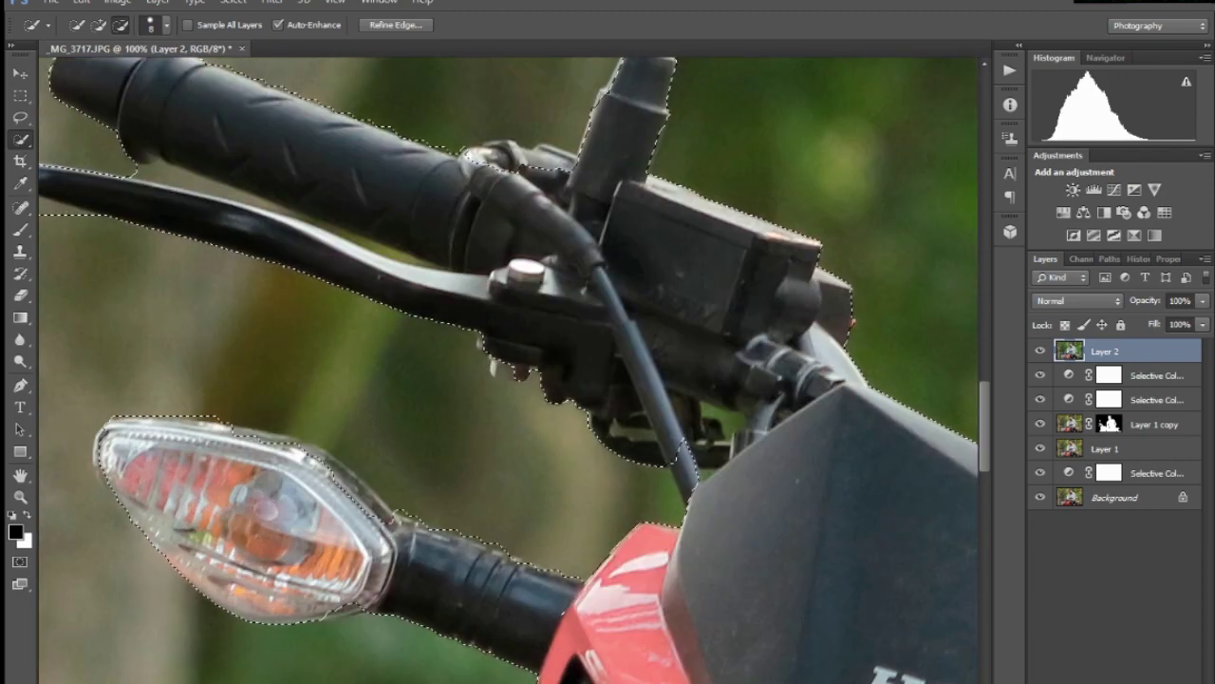
click(235, 493)
- Remove the stray selection bulges under the brake lever and the grip end
scroll(361, 605, down, 2)
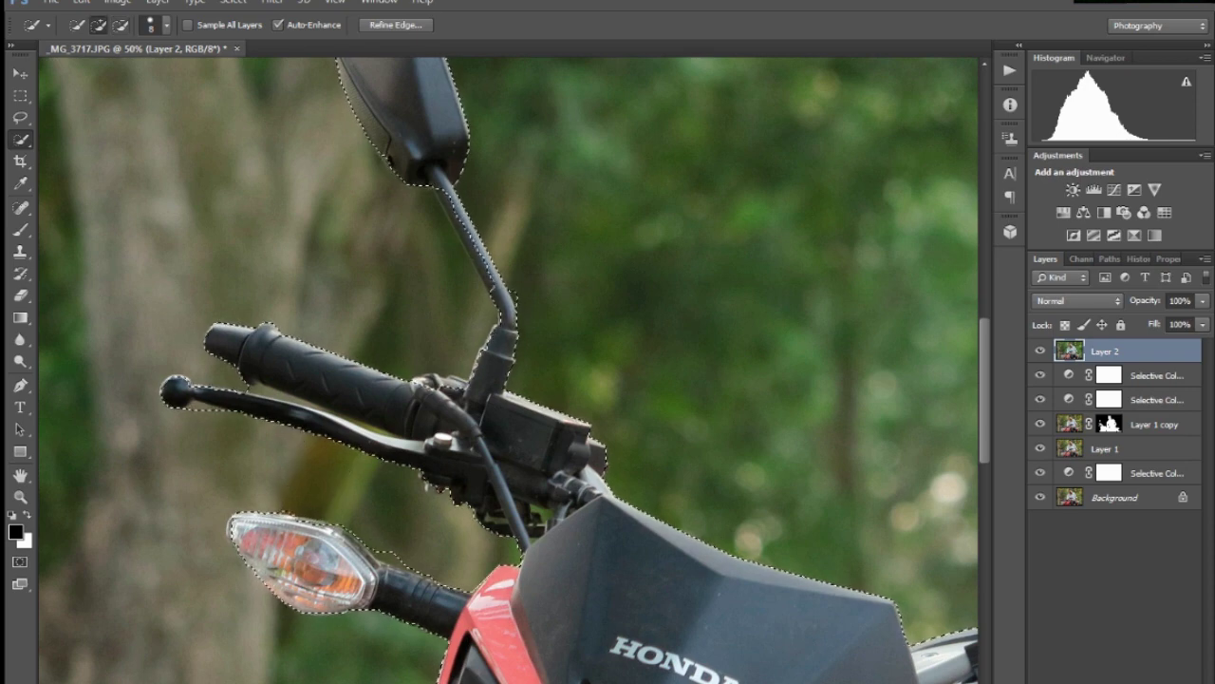
scroll(349, 562, up, 2)
scroll(349, 562, up, 1)
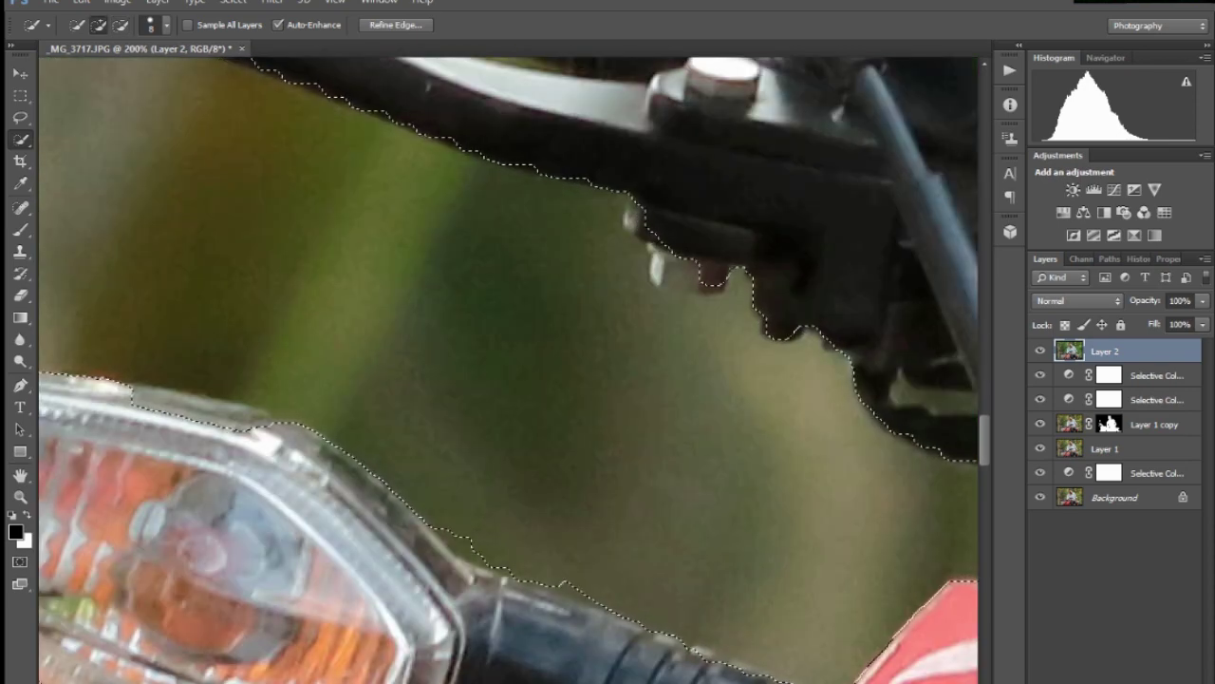
scroll(360, 532, down, 1)
scroll(361, 531, down, 1)
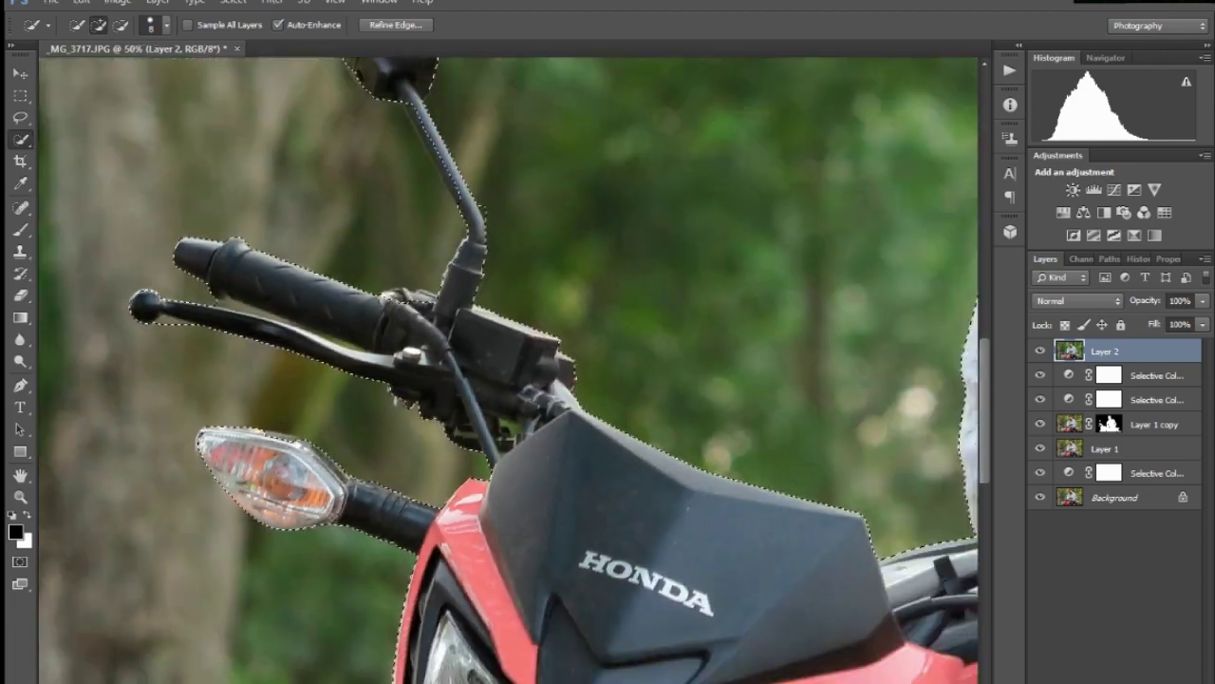
scroll(361, 531, up, 1)
scroll(361, 532, up, 1)
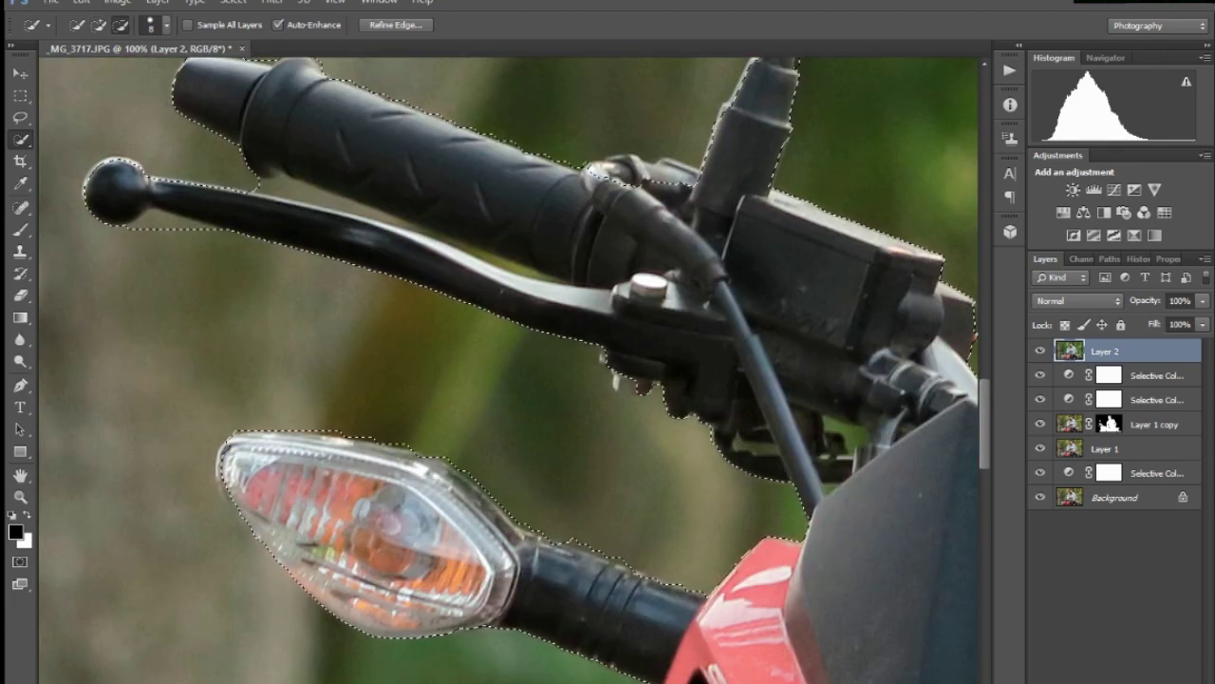
scroll(437, 427, down, 2)
scroll(436, 427, down, 2)
scroll(360, 353, up, 4)
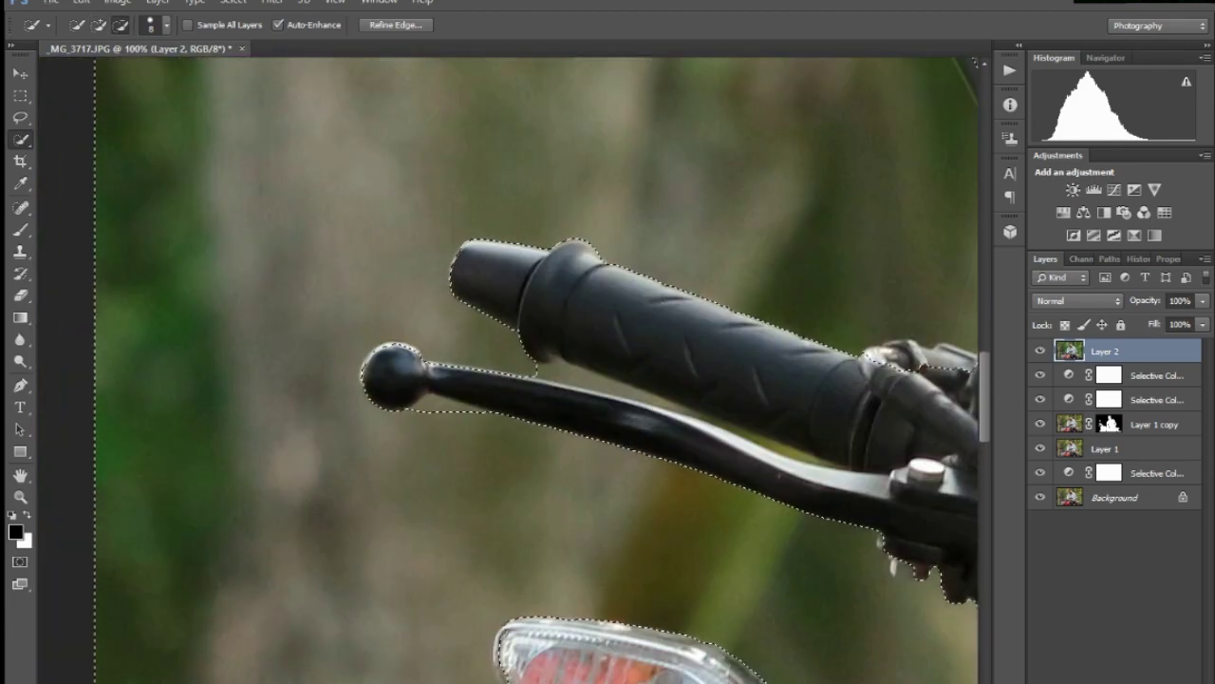
alt+click(474, 418)
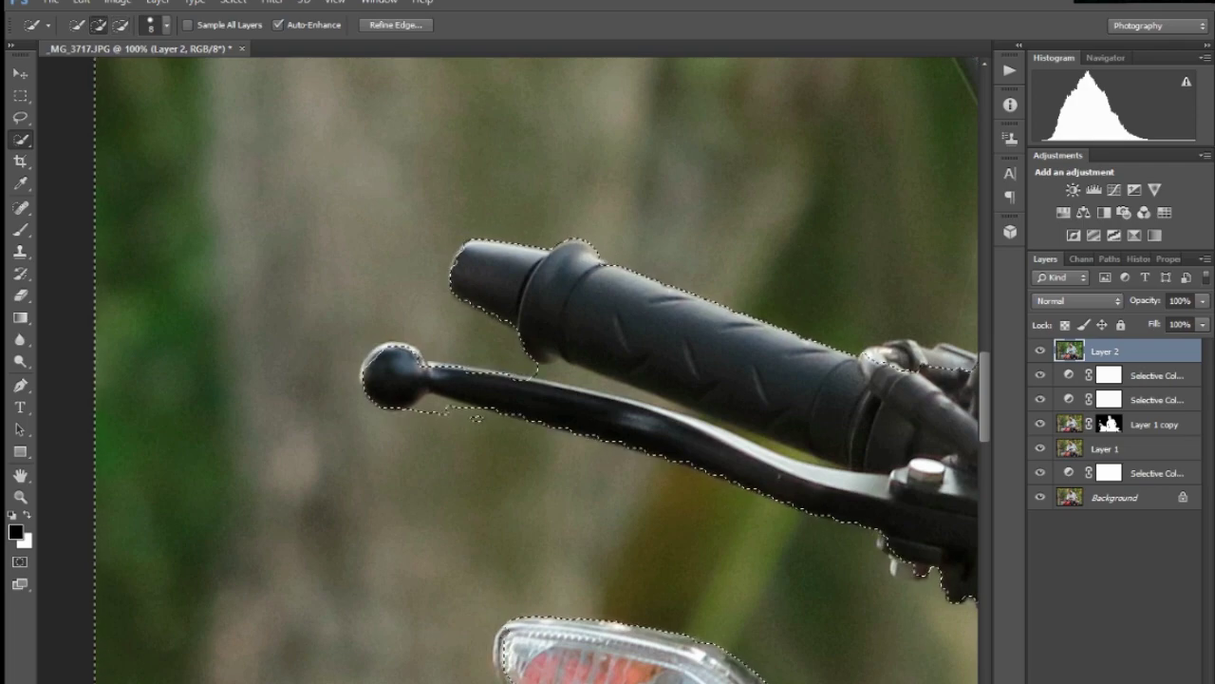
alt+click(539, 370)
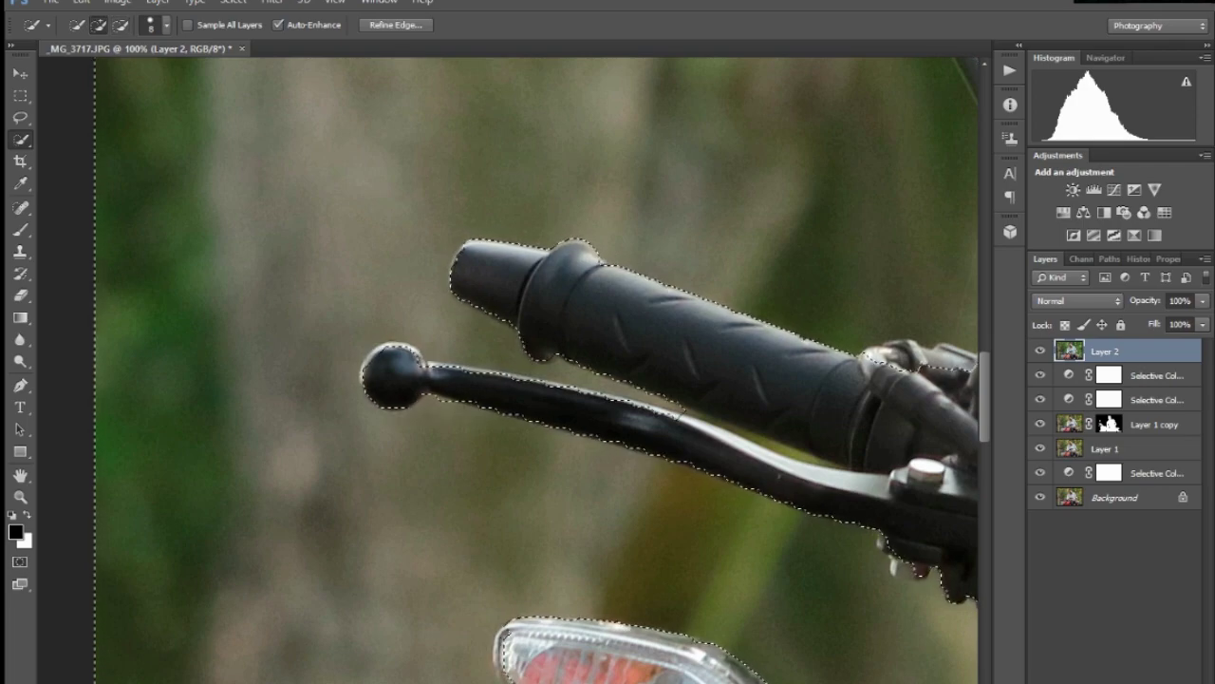
scroll(532, 380, down, 5)
scroll(531, 380, down, 3)
- Open the Tilt-Shift blur and move its focus point and lines down to the photo's bottom edge
key(alt+t)
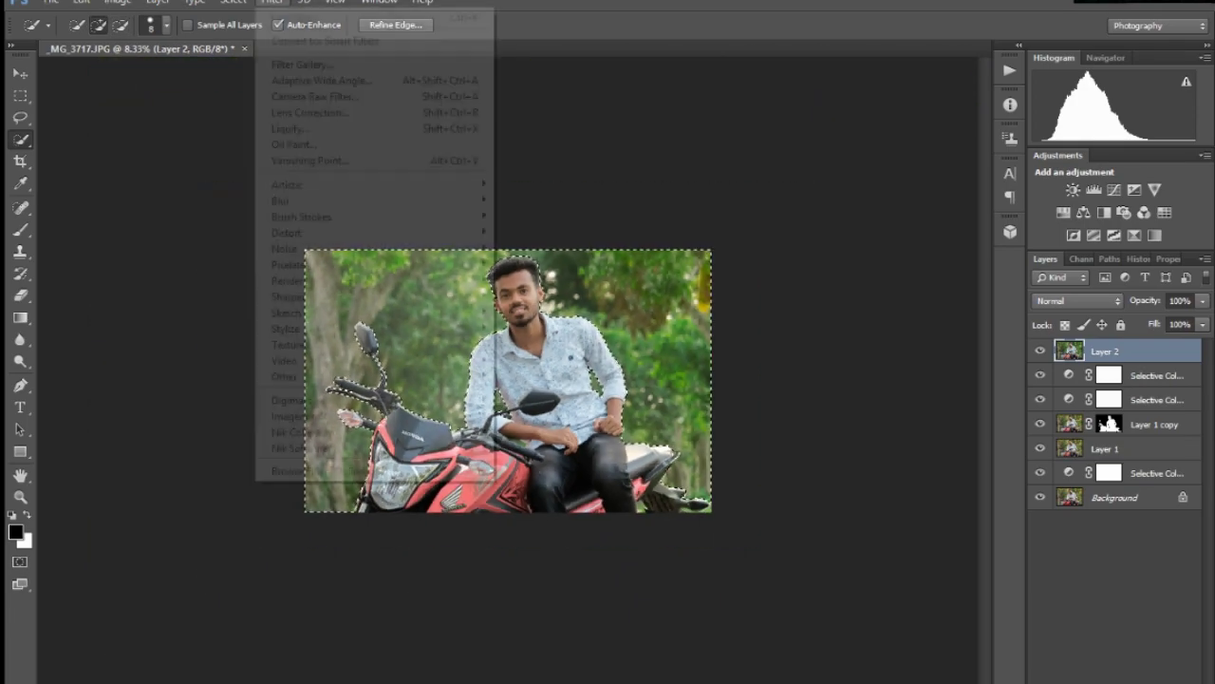
click(546, 215)
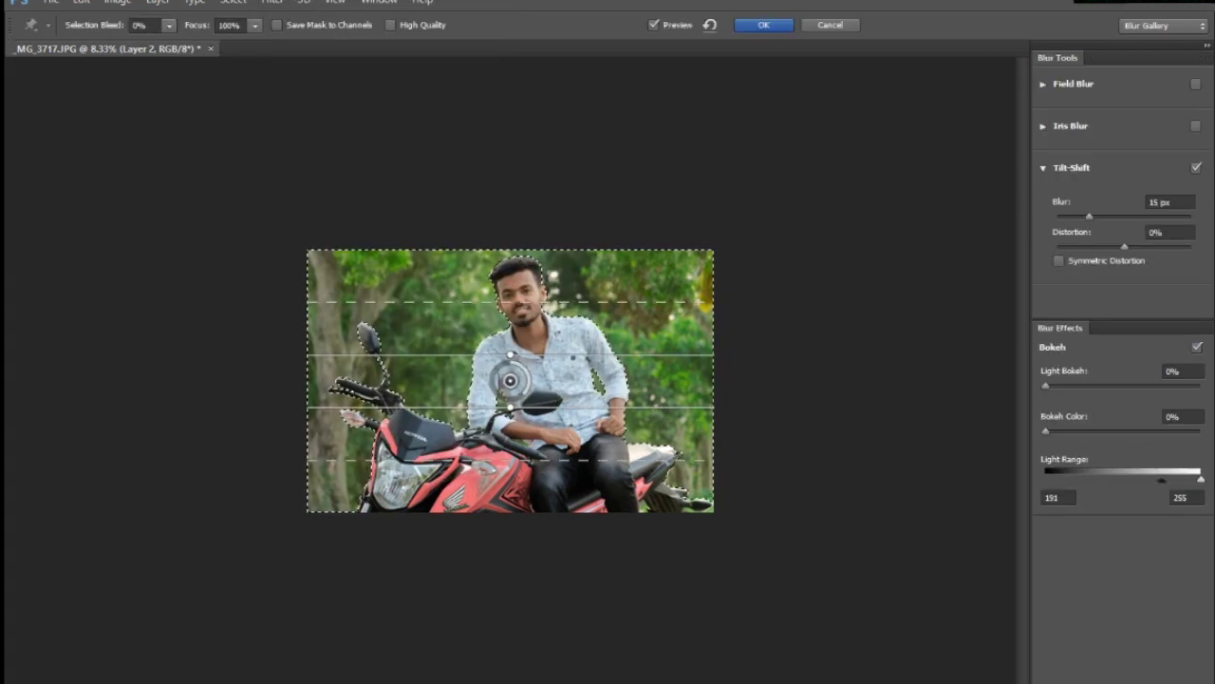
drag(510, 380, 474, 395)
key(ctrl+plus)
key(ctrl+minus)
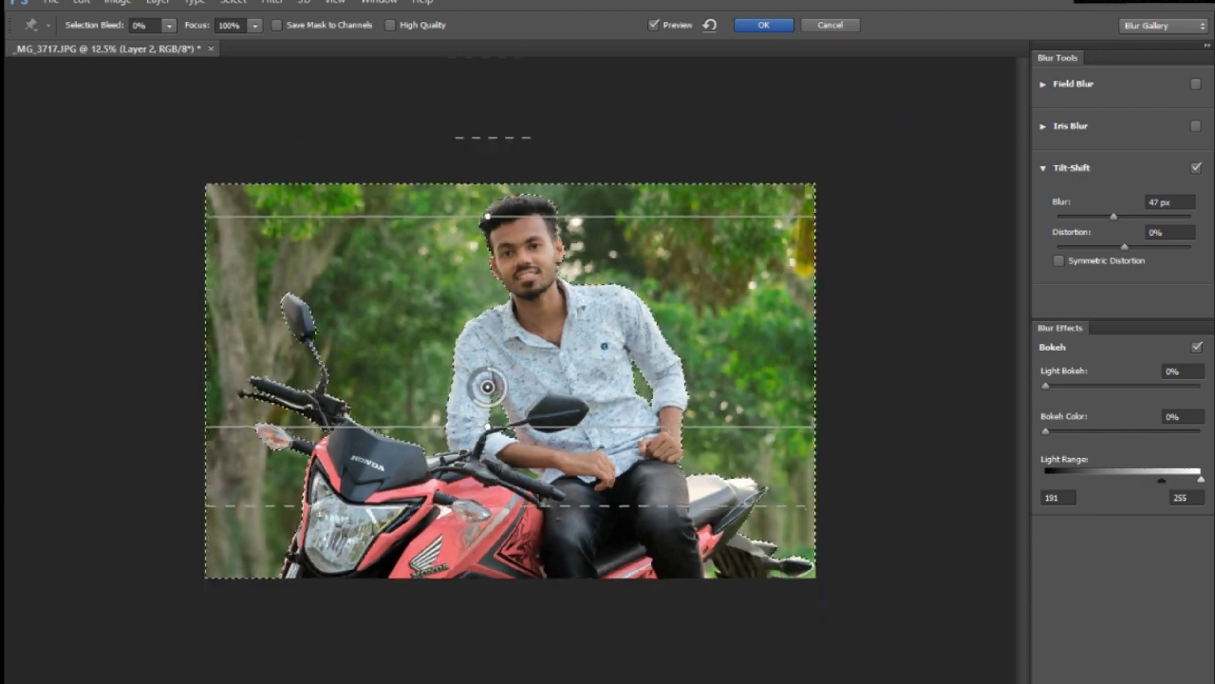
drag(487, 216, 487, 387)
key(ctrl+plus)
key(ctrl+plus)
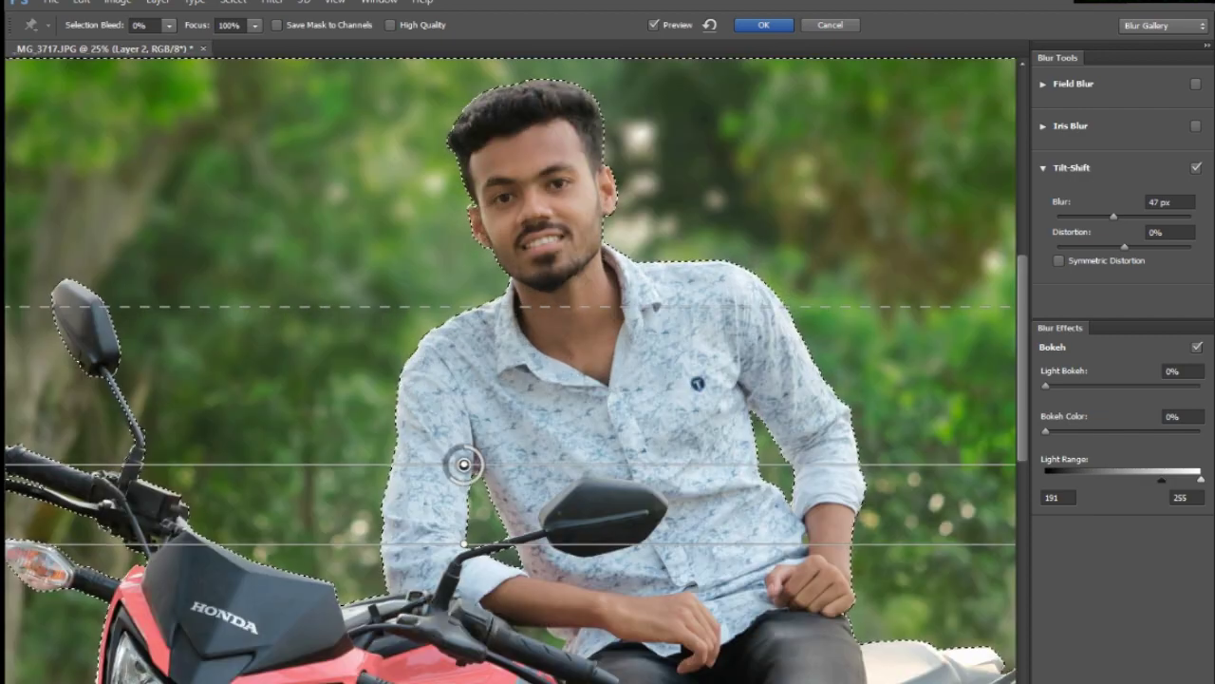
key(ctrl+minus)
key(ctrl+minus)
key(ctrl+minus)
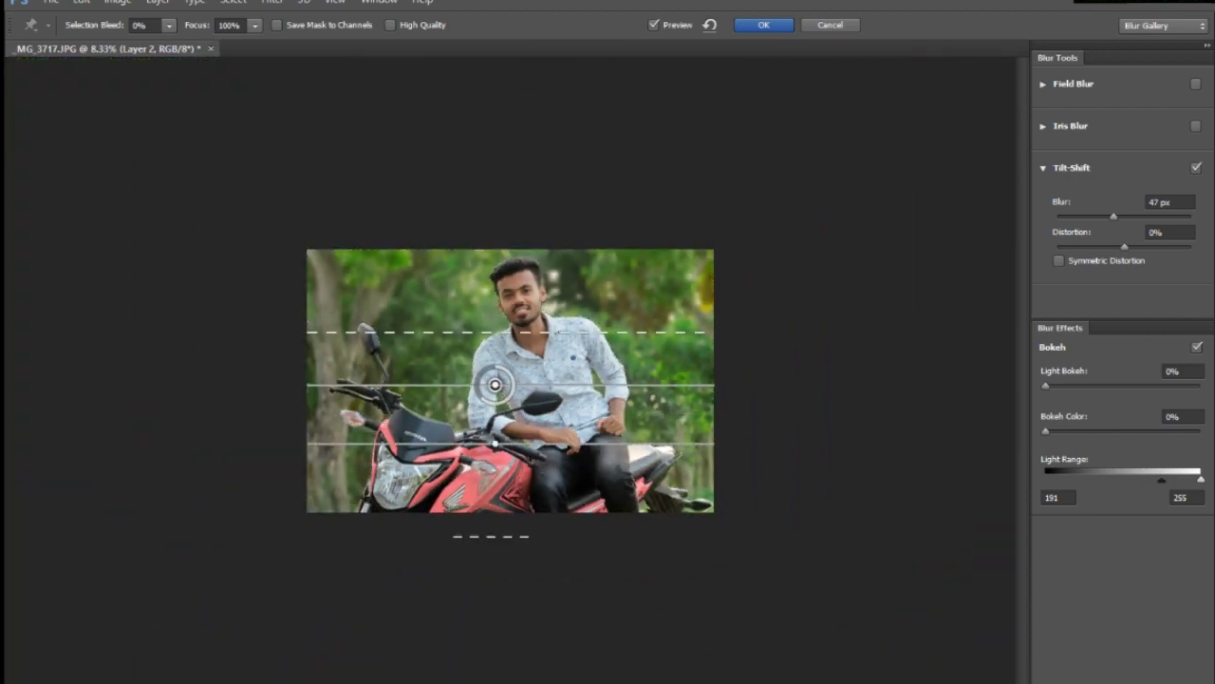
drag(495, 383, 491, 515)
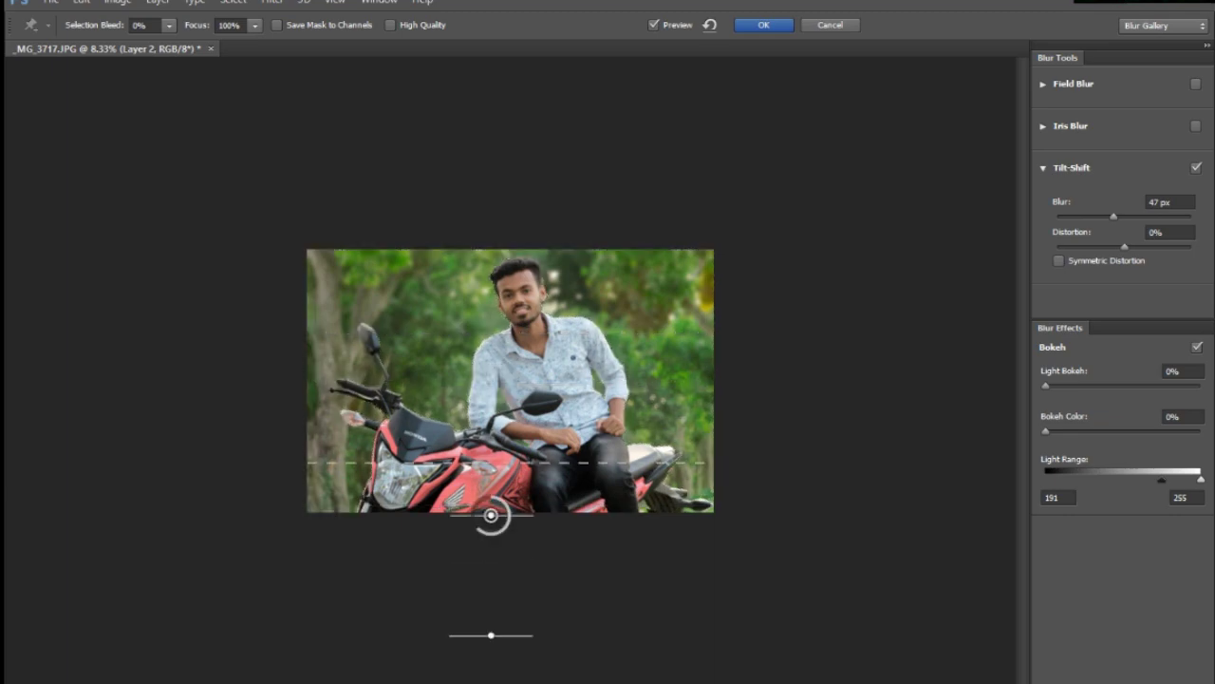
key(ctrl+plus)
key(ctrl+plus)
key(ctrl+plus)
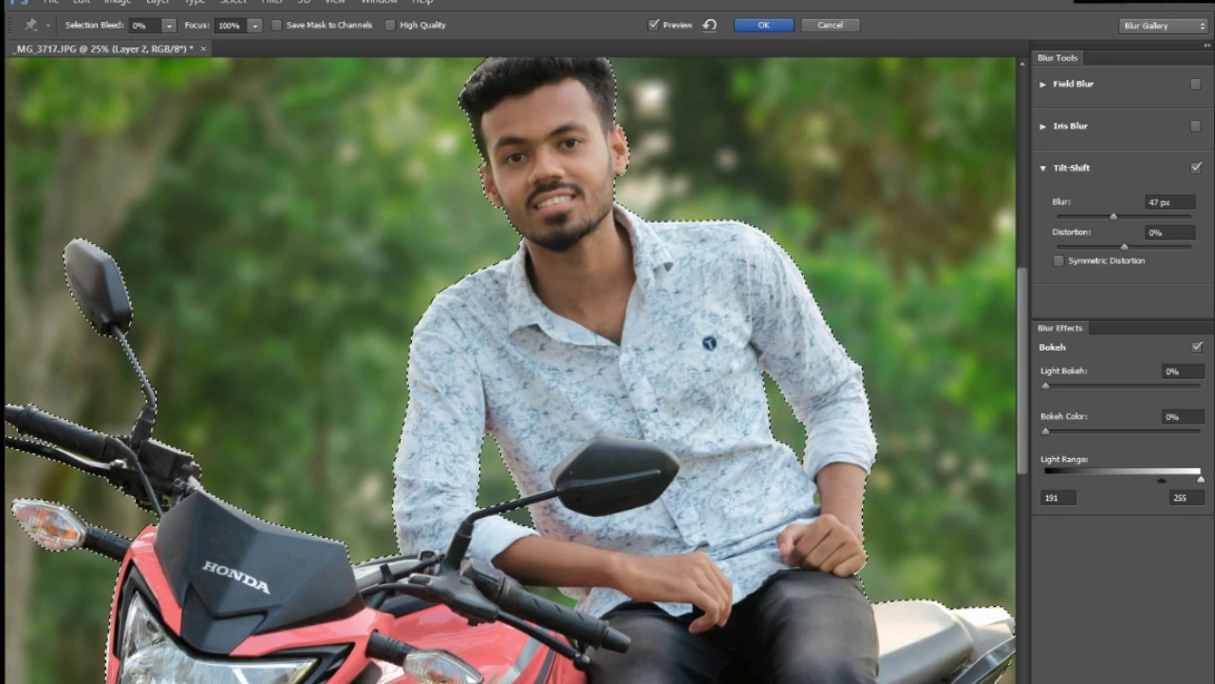
key(ctrl+minus)
key(ctrl+minus)
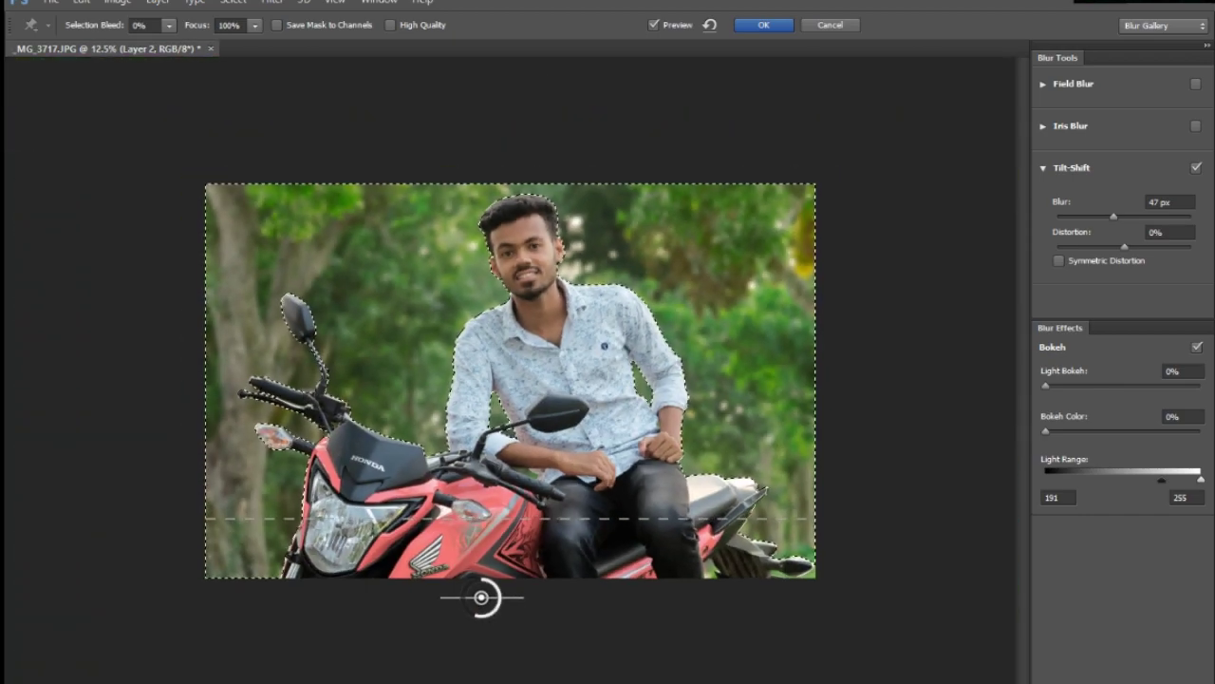
- Strengthen the Tilt-Shift background blur to about 339 px
key(ctrl+plus)
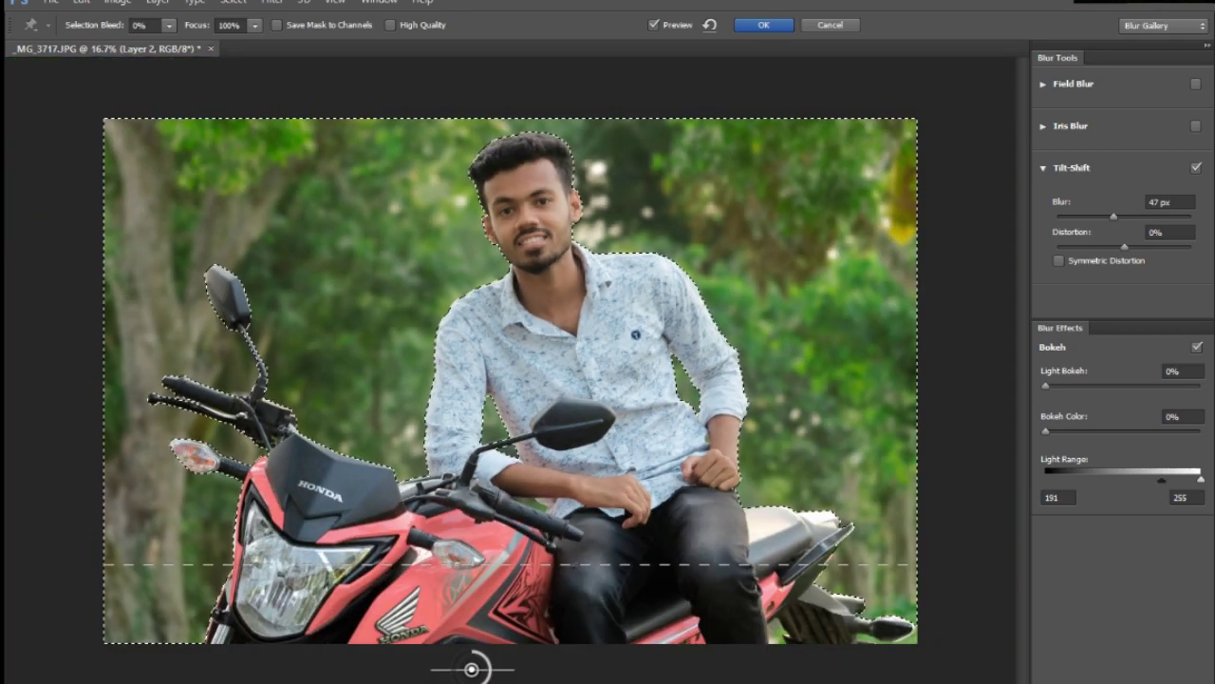
scroll(506, 168, up, 4)
scroll(500, 120, down, 4)
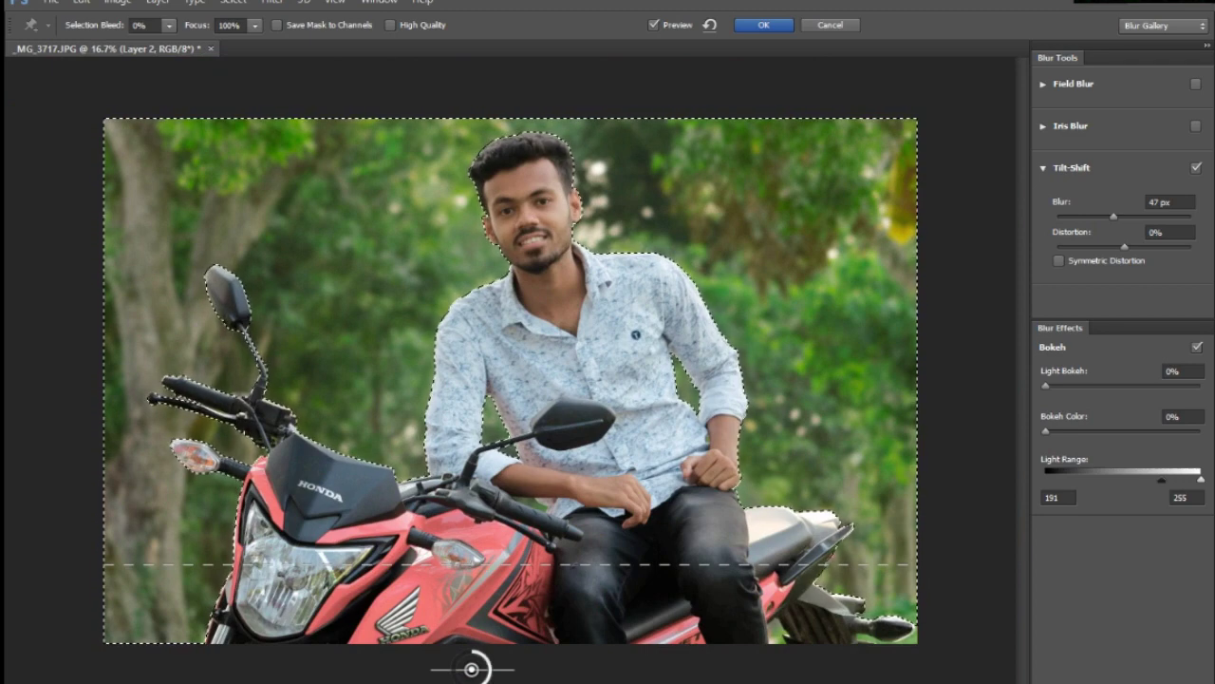
drag(472, 669, 473, 668)
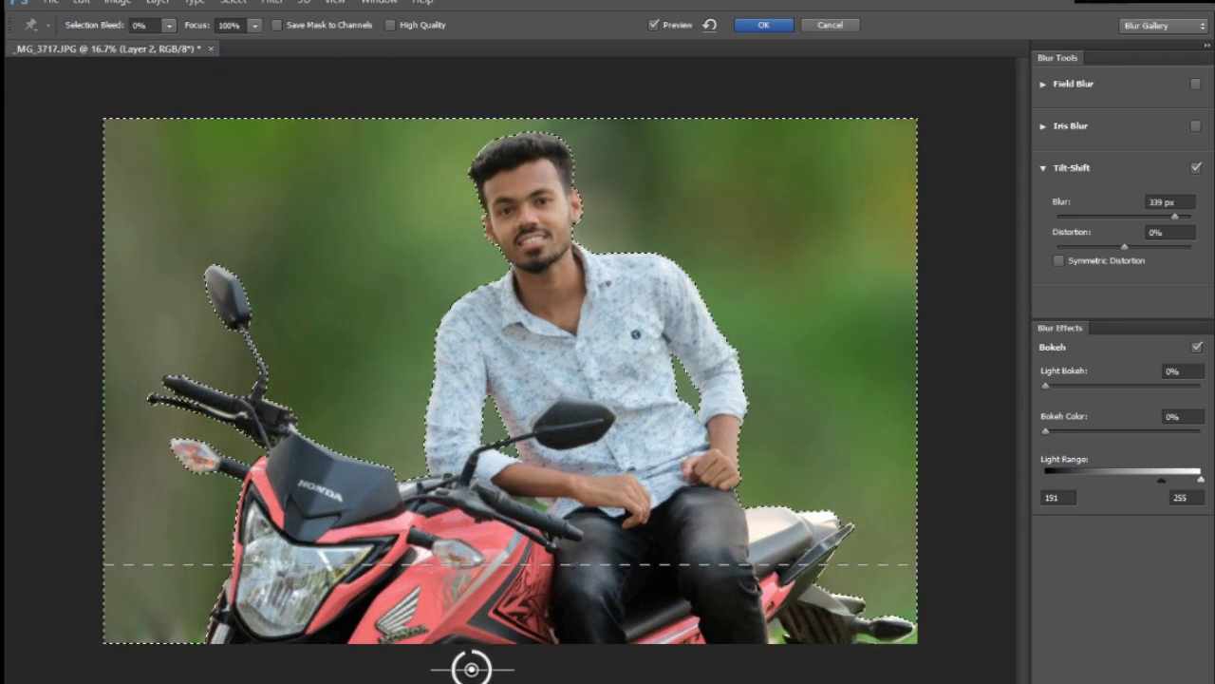
scroll(525, 126, up, 3)
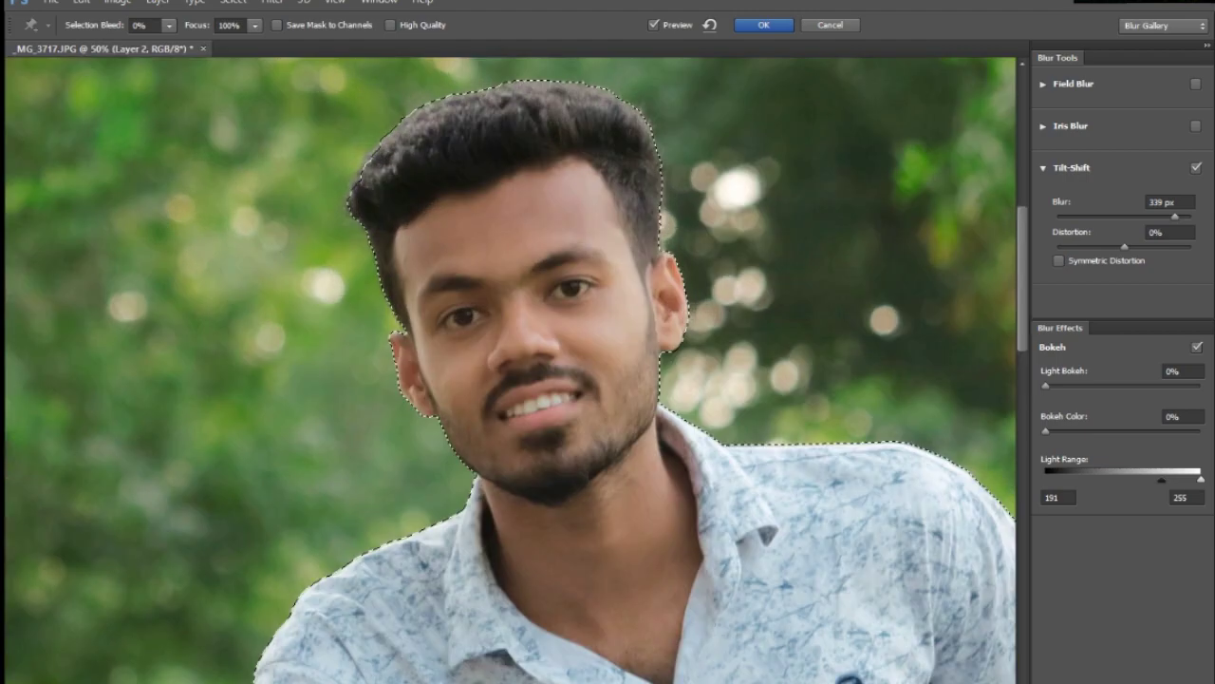
scroll(520, 230, down, 2)
scroll(519, 230, down, 2)
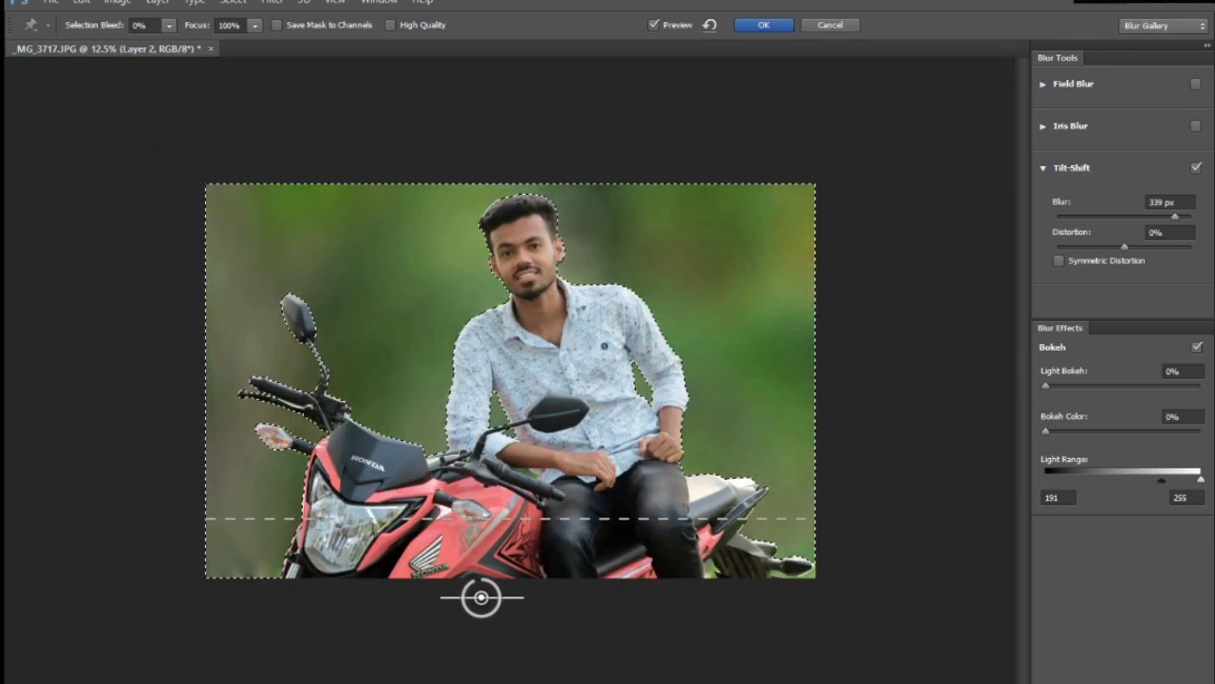
- Try Tilt-Shift values: blur 41 px, distortion -30% then 35%, then blur 64 px
text(41)
key(Return)
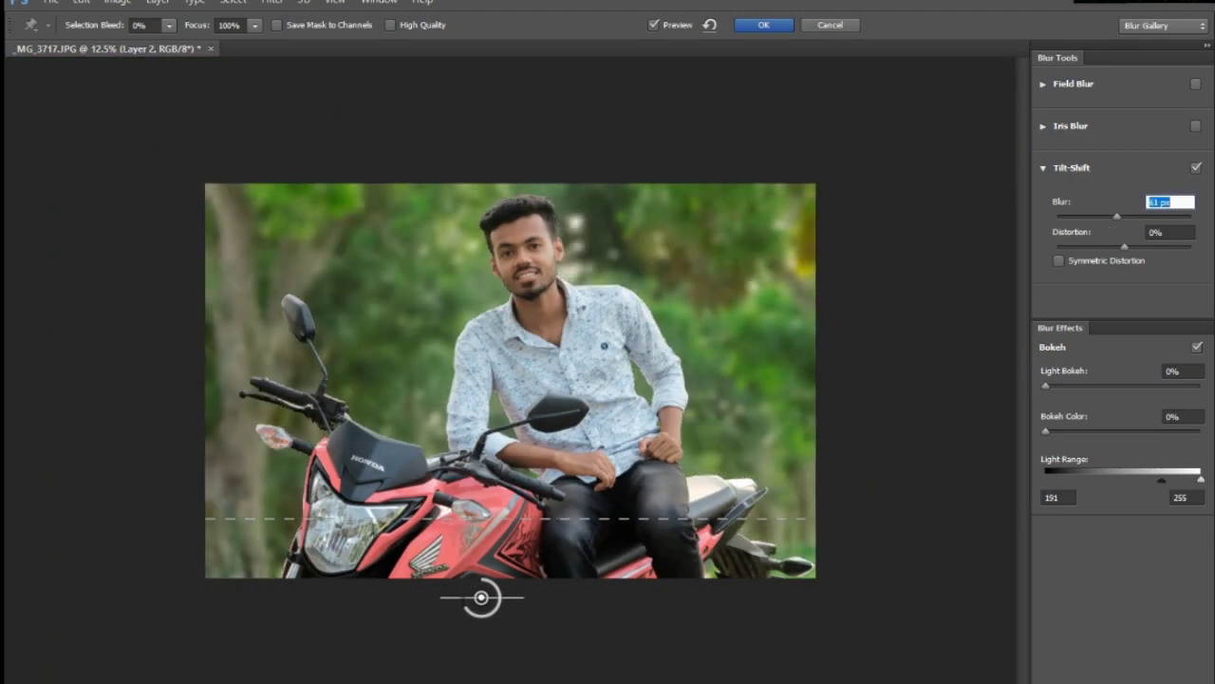
key(Tab)
text(-30)
key(Return)
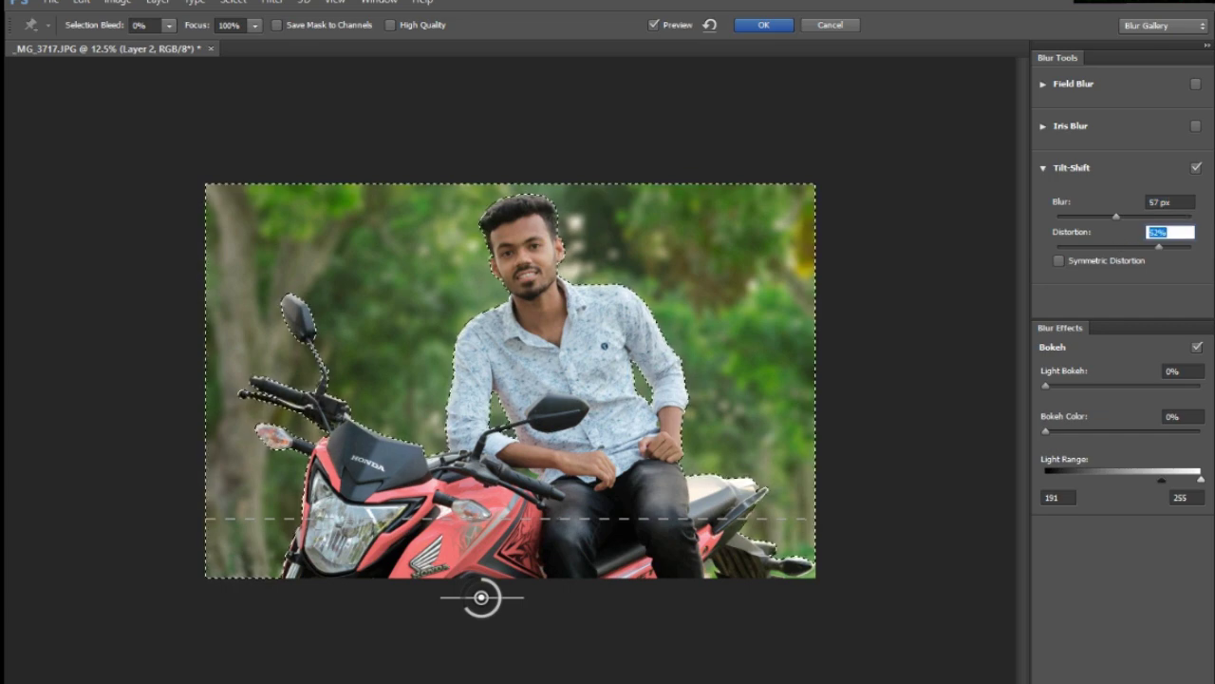
text(35)
key(Return)
scroll(528, 271, up, 2)
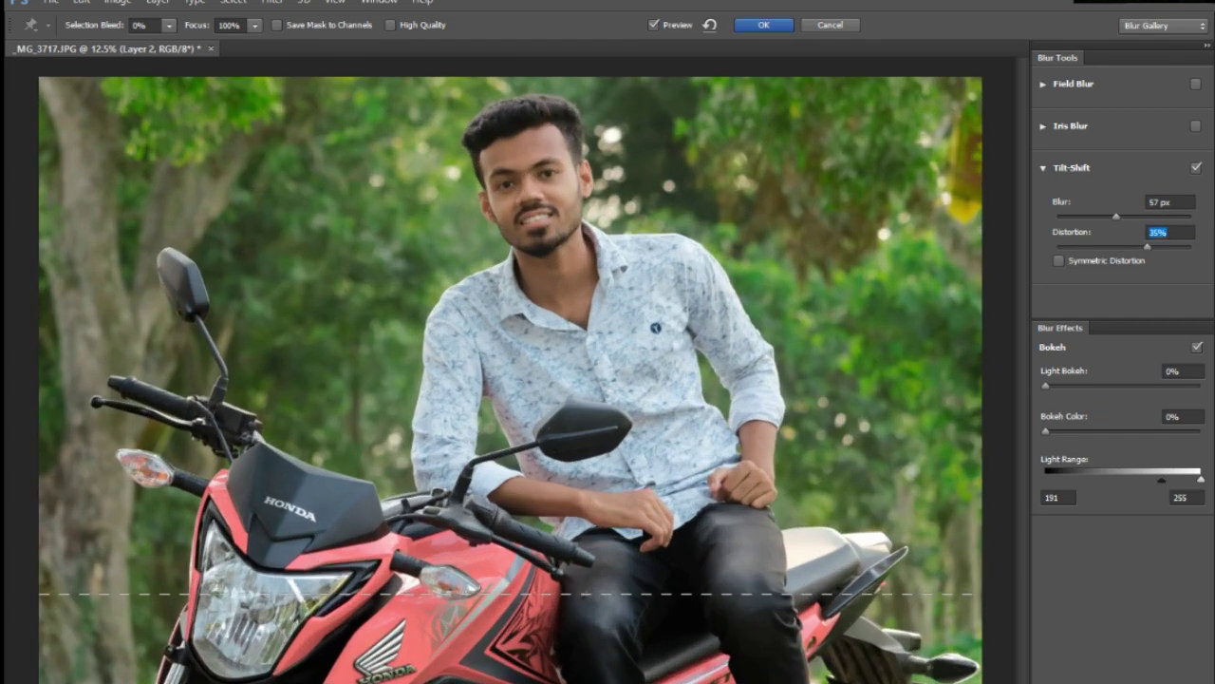
scroll(528, 271, up, 1)
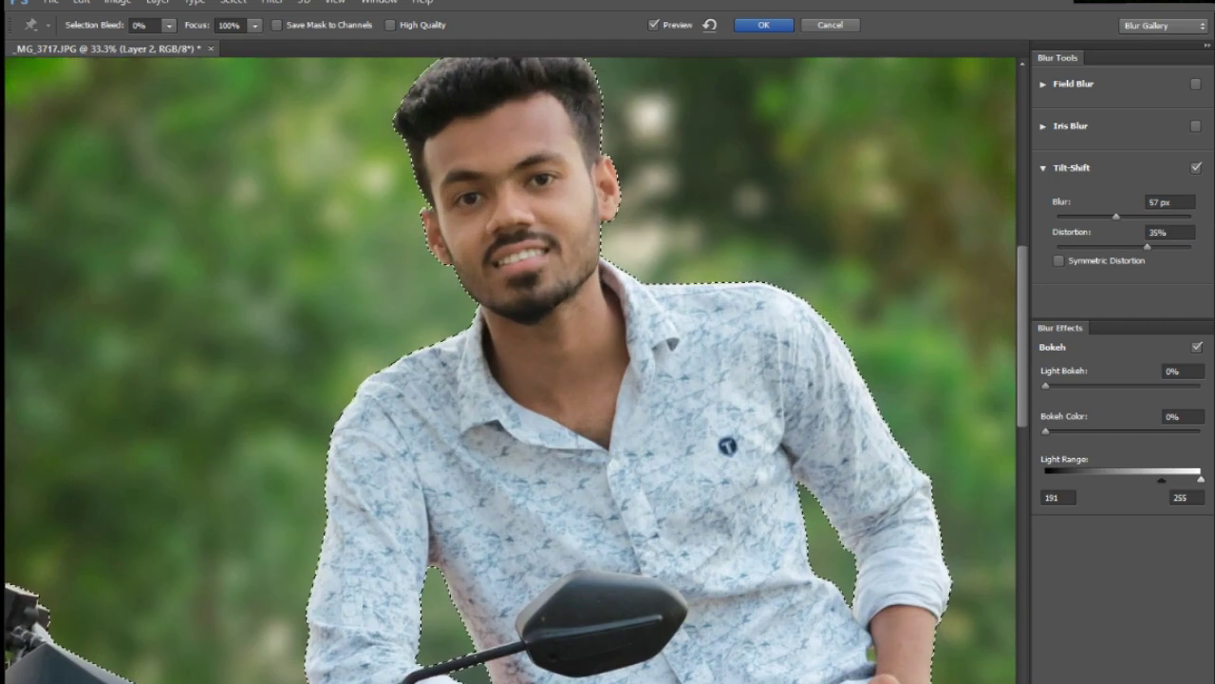
scroll(513, 370, down, 3)
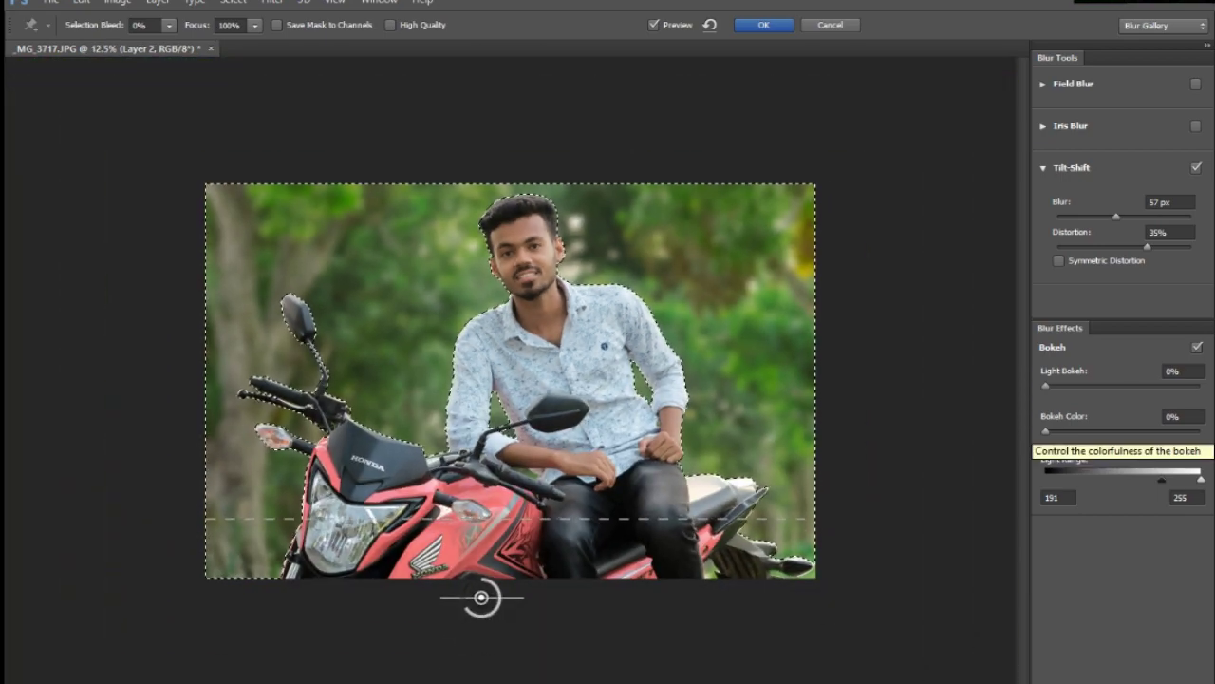
scroll(512, 371, up, 2)
scroll(512, 370, down, 1)
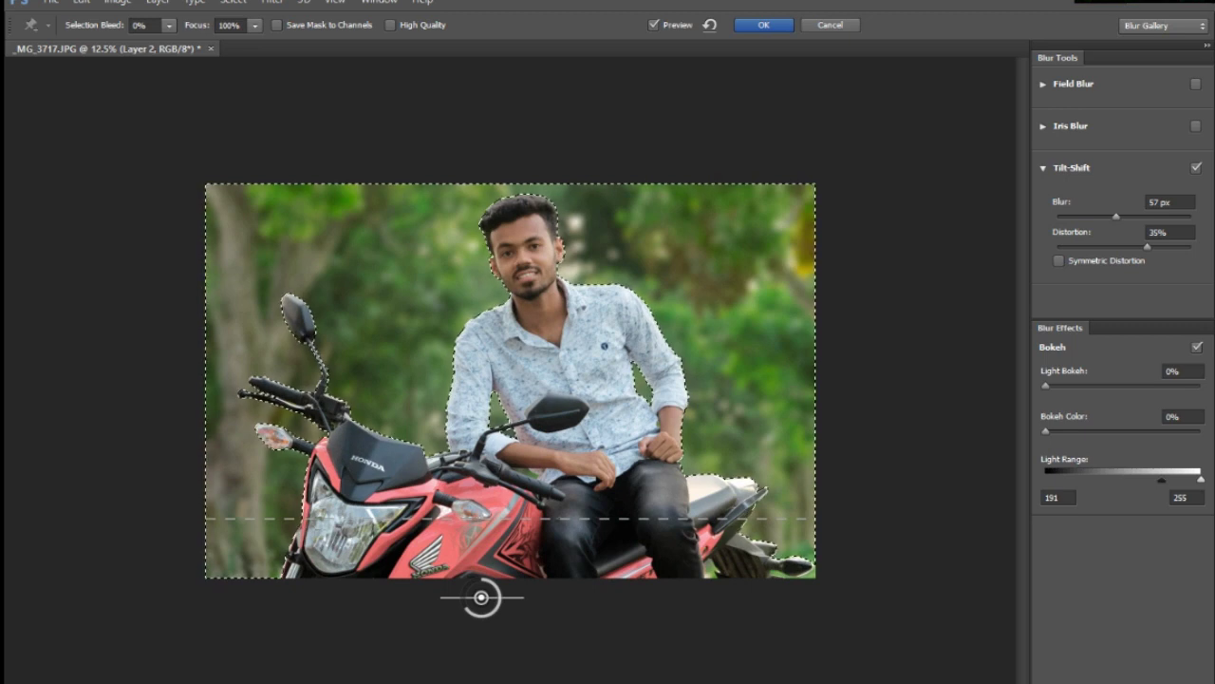
text(64)
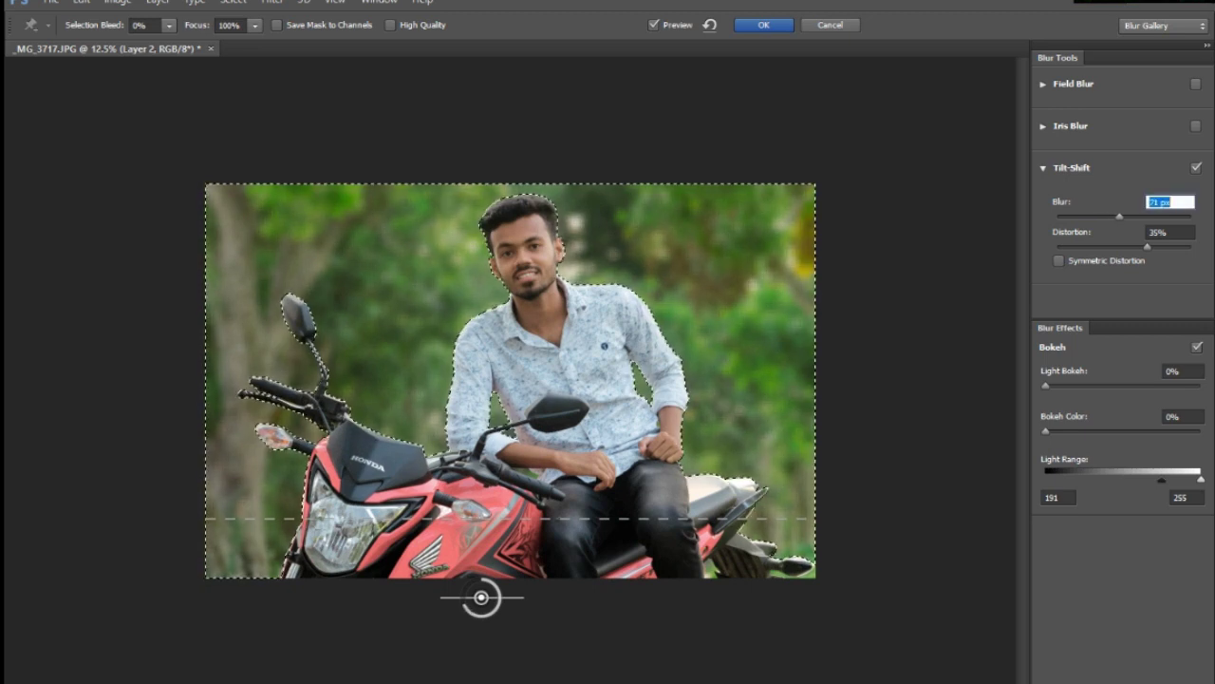
text(64)
key(Return)
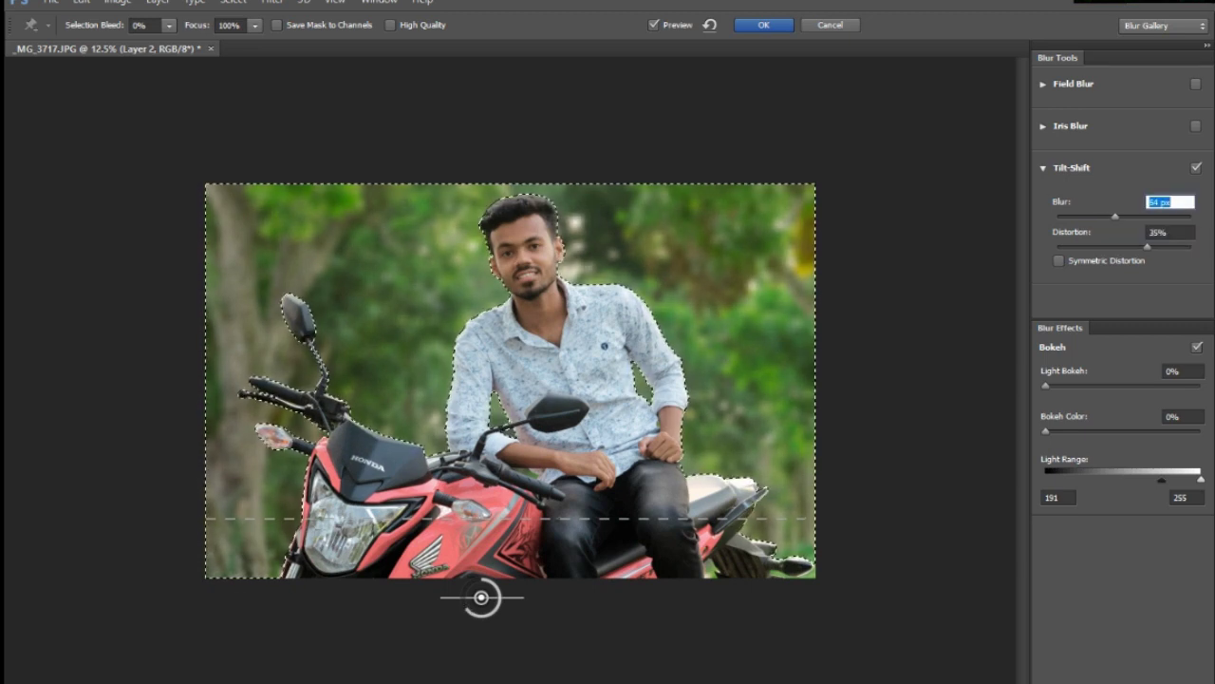
- Set the Bokeh light range to 215–255, settle the blur at 144 px, and apply it
drag(1161, 479, 1045, 480)
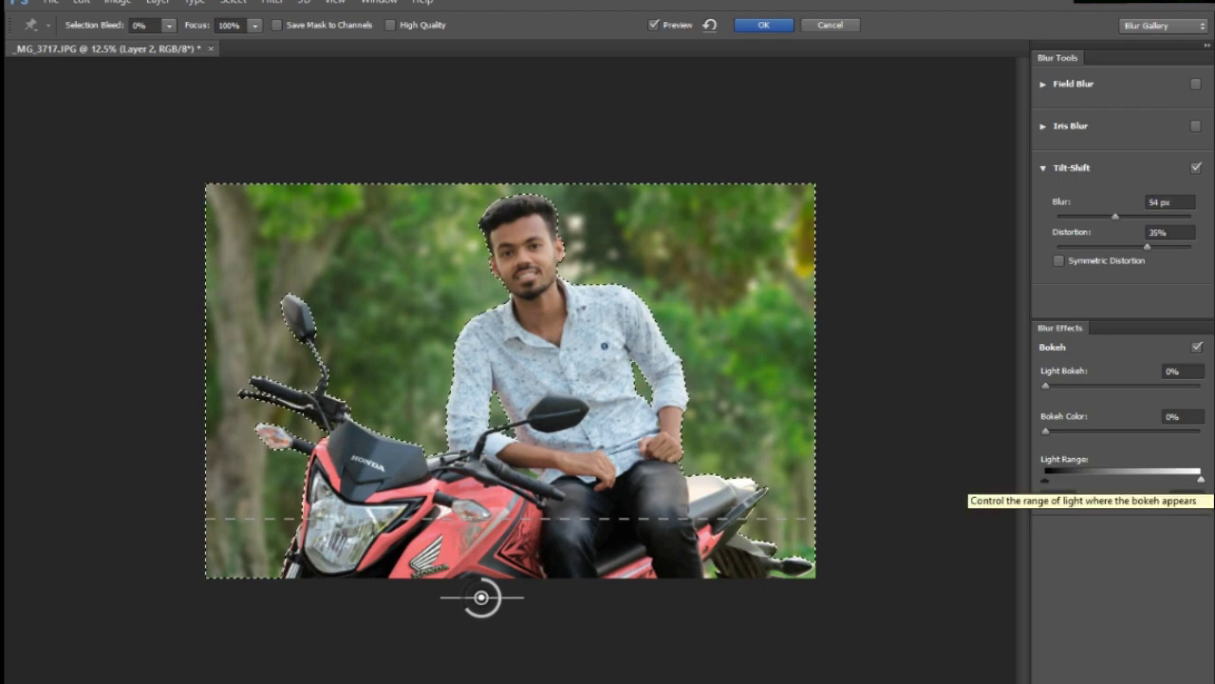
drag(1187, 479, 1177, 480)
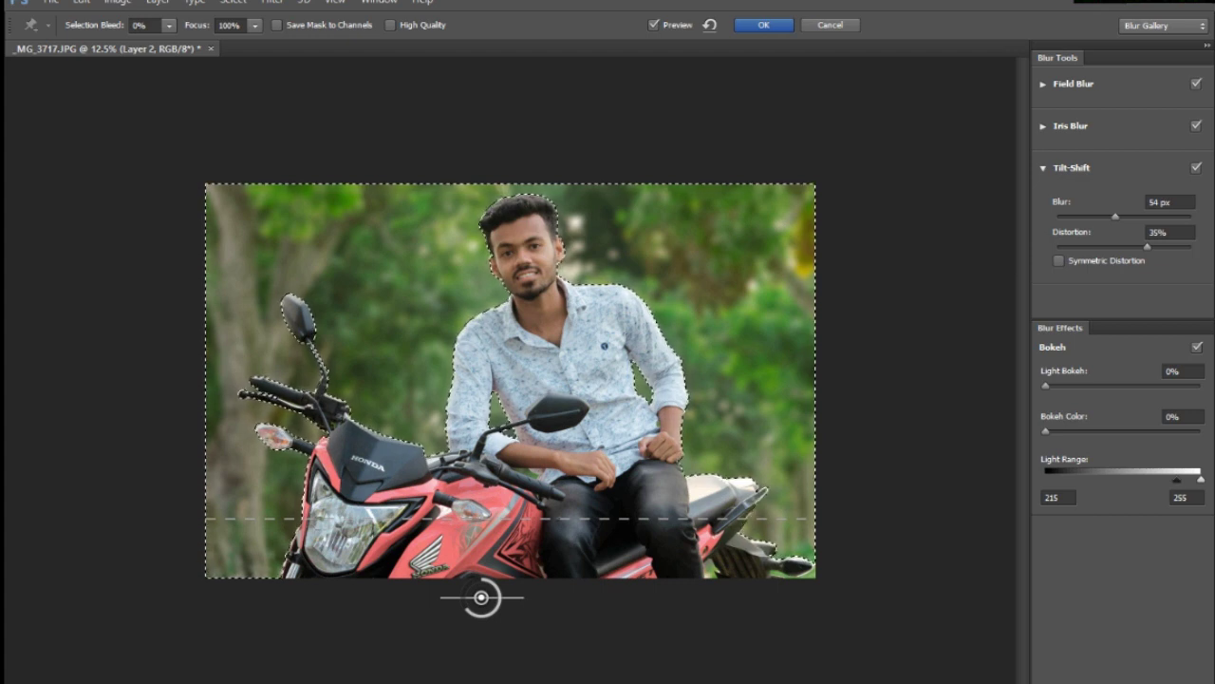
text(156)
key(Return)
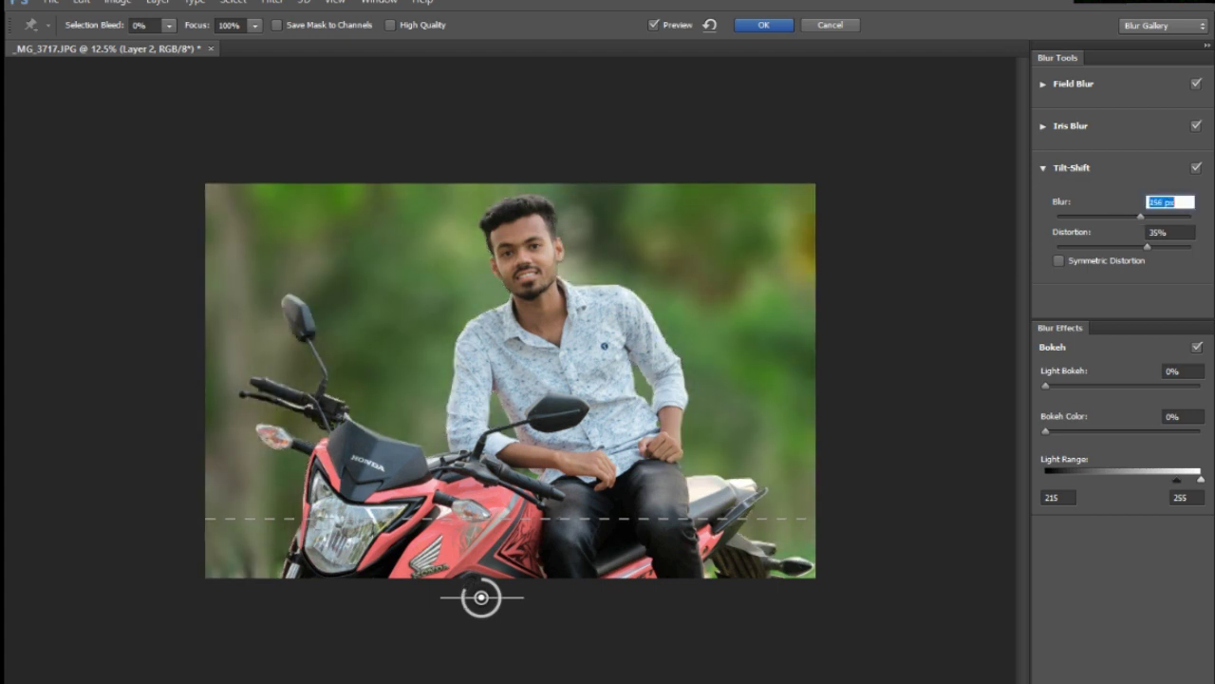
key(ctrl+plus)
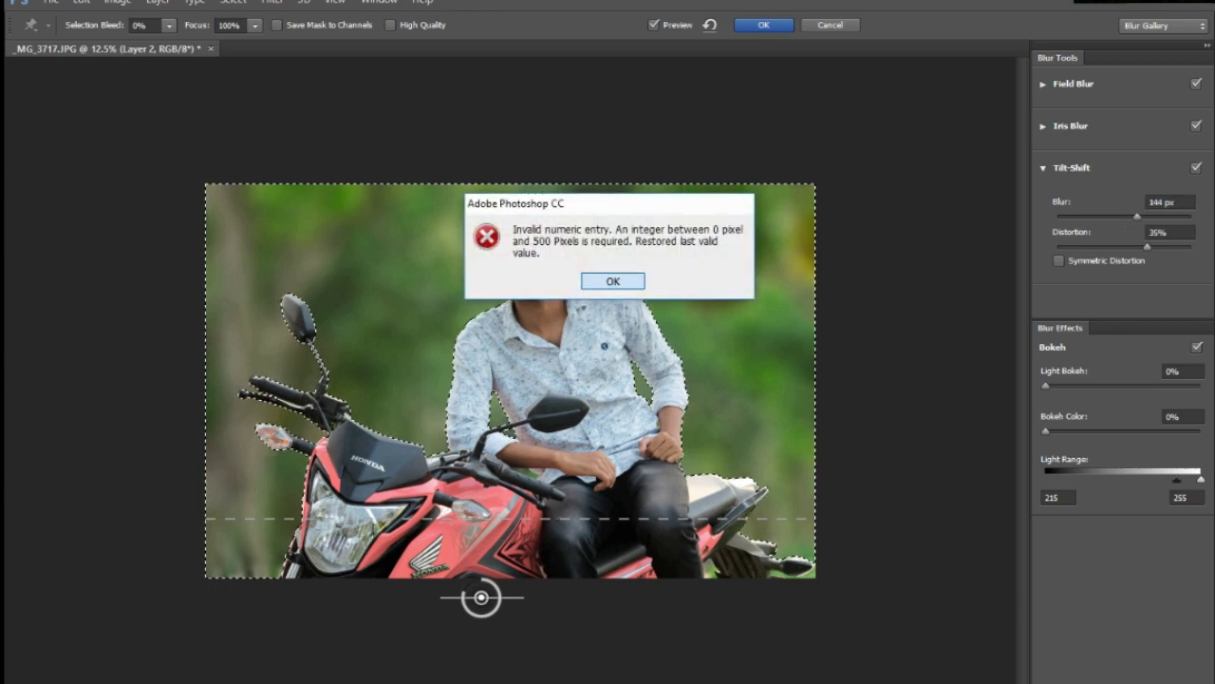
key(Return)
key(ctrl+minus)
key(ctrl+minus)
key(ctrl+minus)
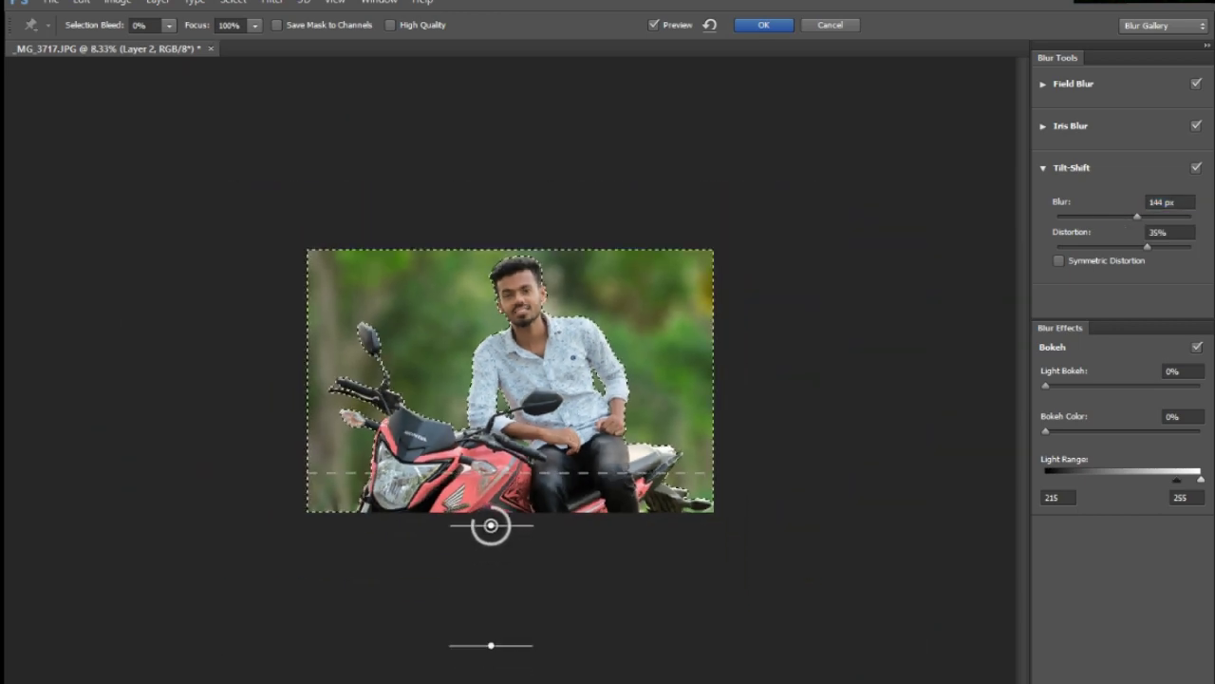
key(Return)
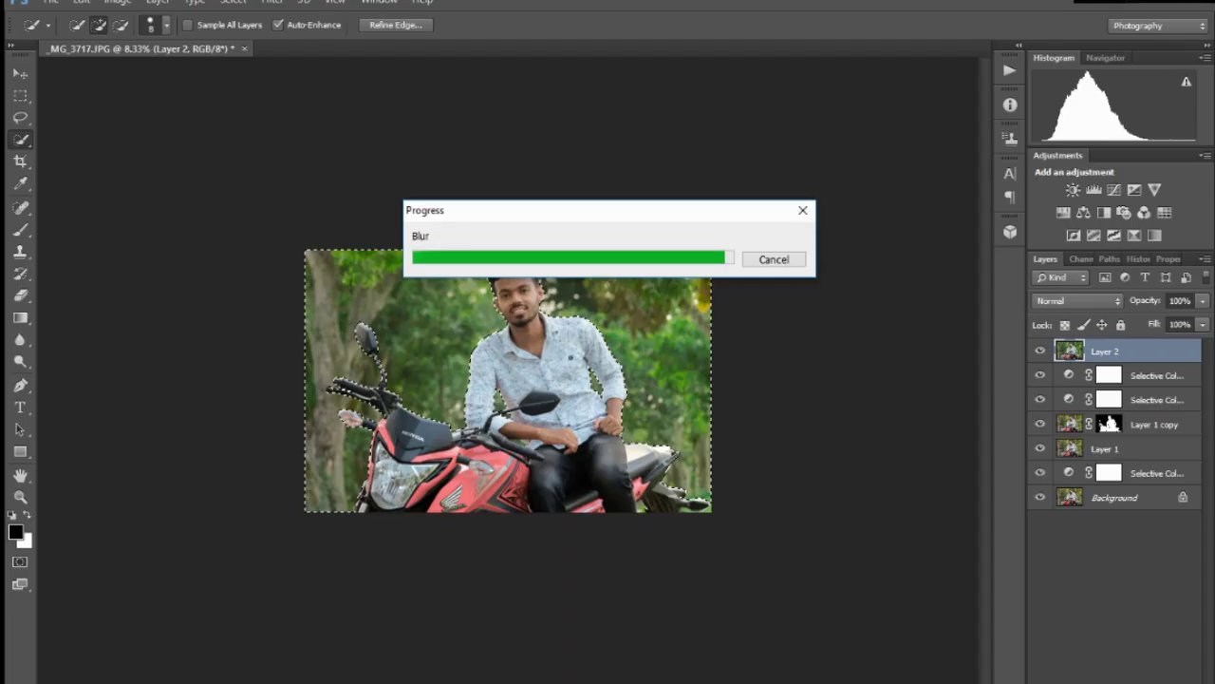
- Zoom in to check the tilt-shift blurred background, then deselect the man and motorbike
key(ctrl+plus)
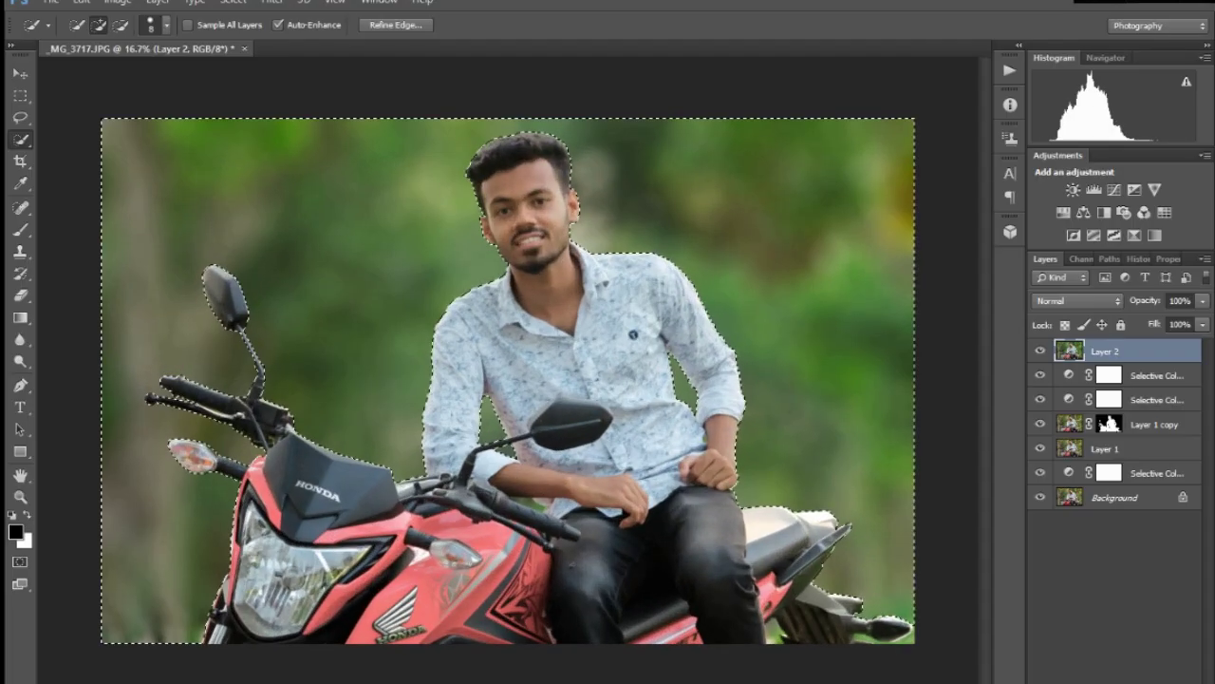
key(ctrl+plus)
key(ctrl+minus)
key(ctrl+minus)
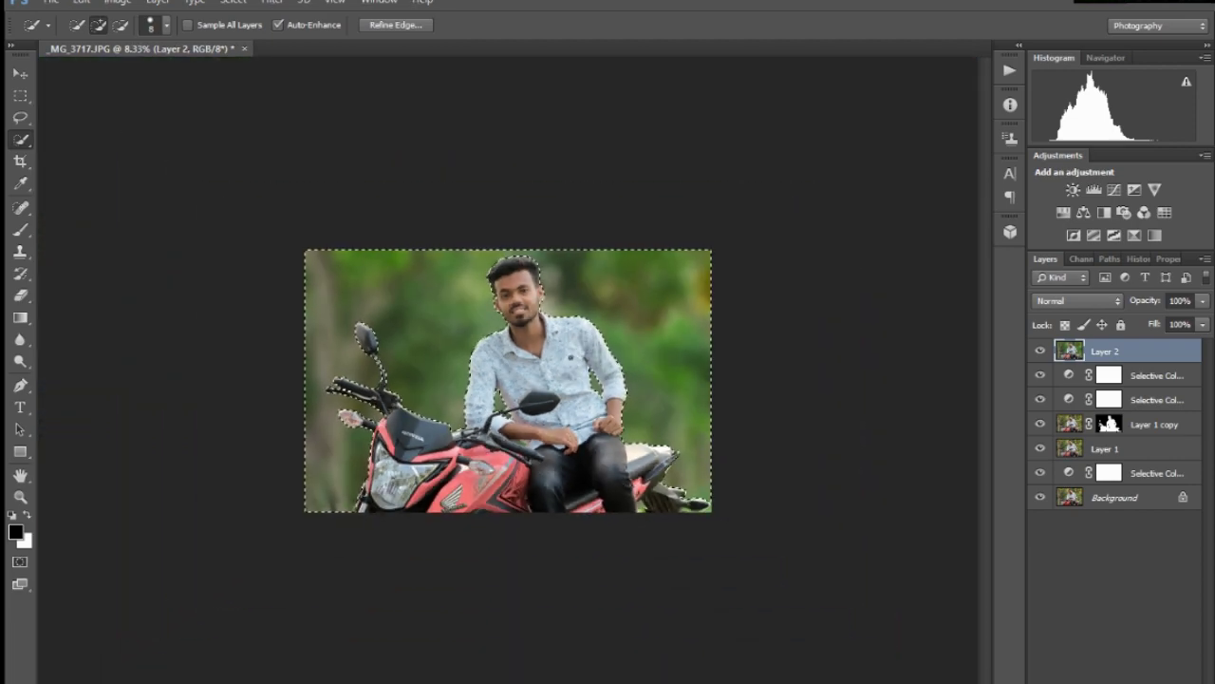
key(ctrl+d)
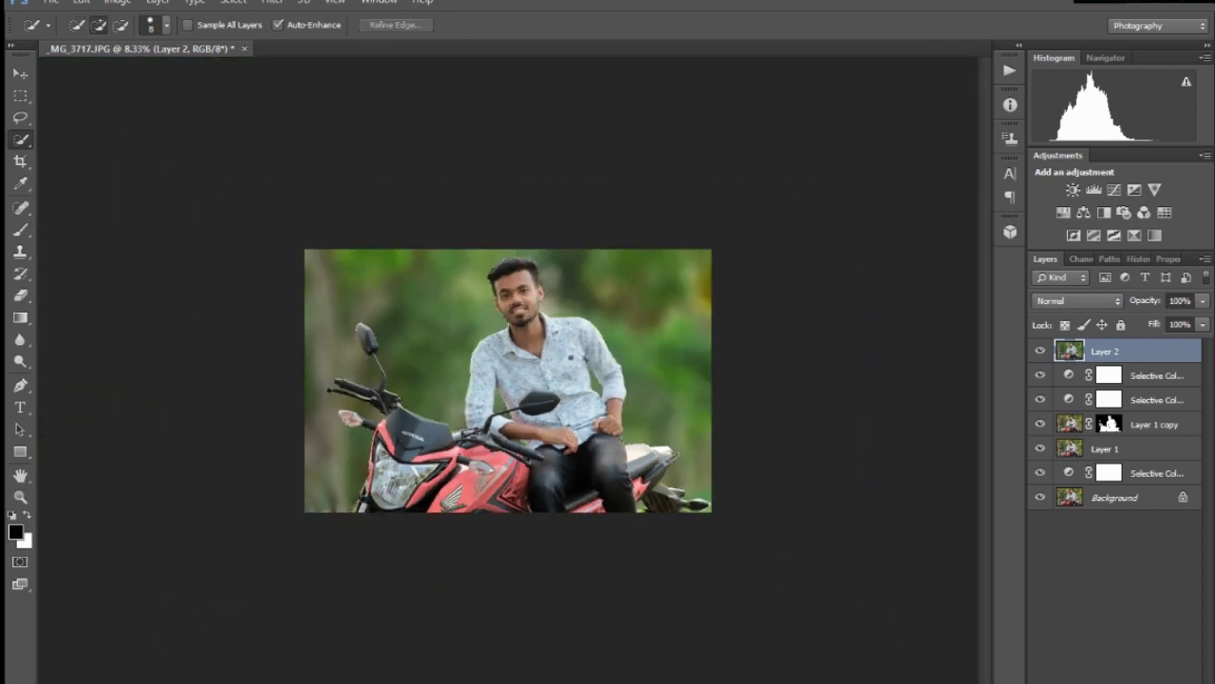
scroll(499, 275, up, 3)
scroll(500, 276, up, 1)
scroll(500, 275, up, 2)
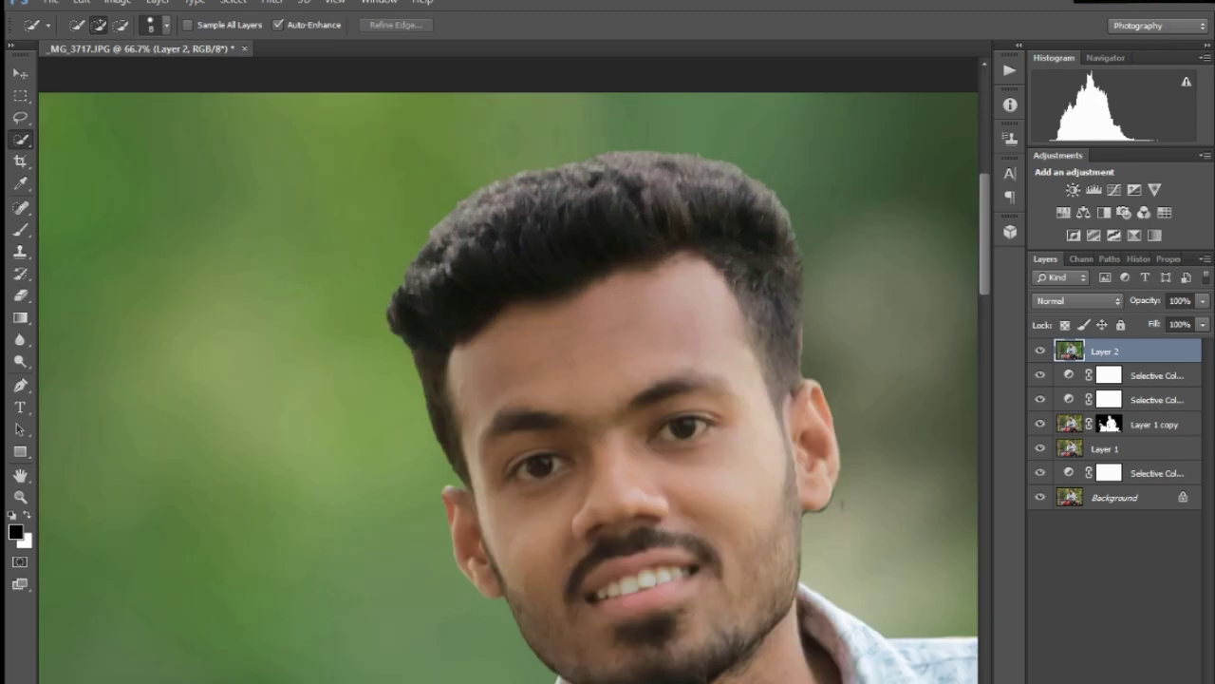
scroll(655, 222, down, 2)
scroll(655, 221, down, 2)
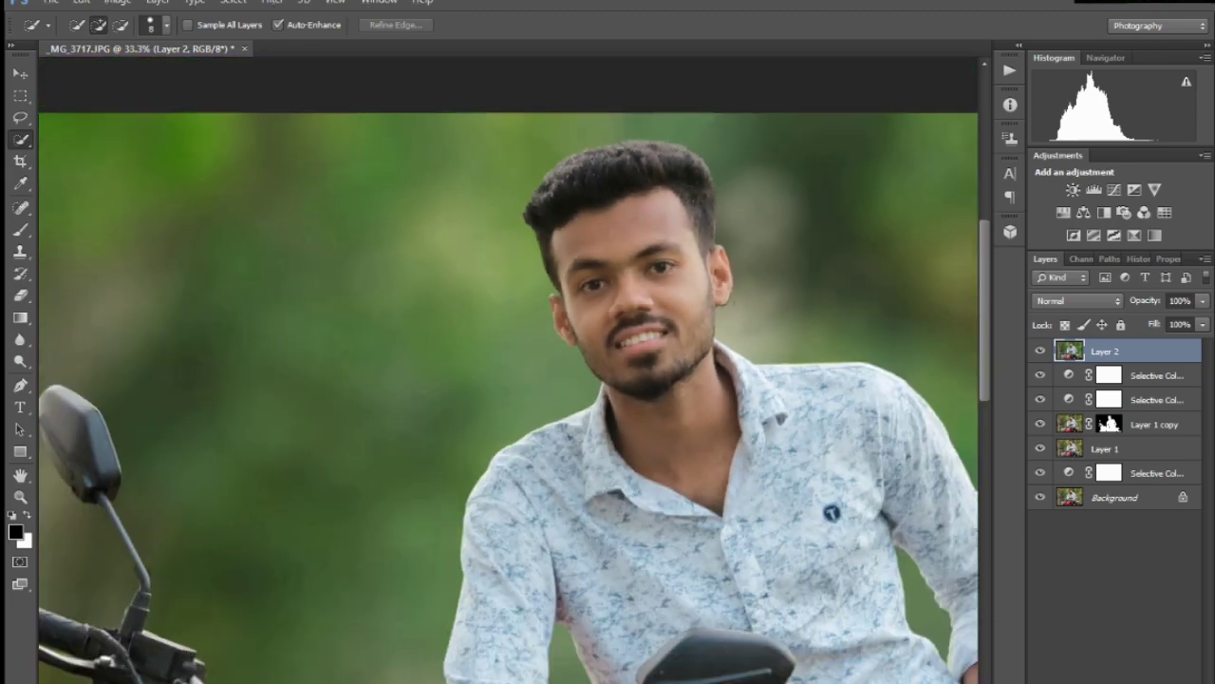
scroll(508, 399, down, 2)
scroll(285, 380, up, 2)
scroll(285, 379, up, 1)
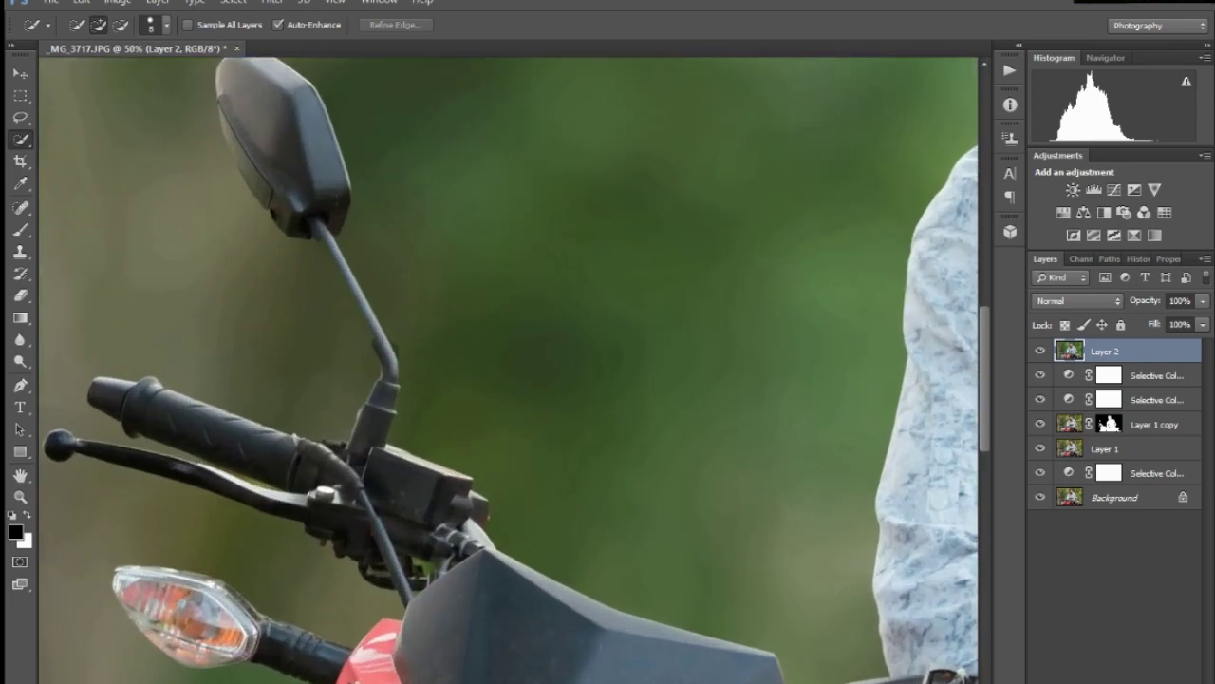
scroll(285, 380, down, 3)
scroll(285, 380, down, 1)
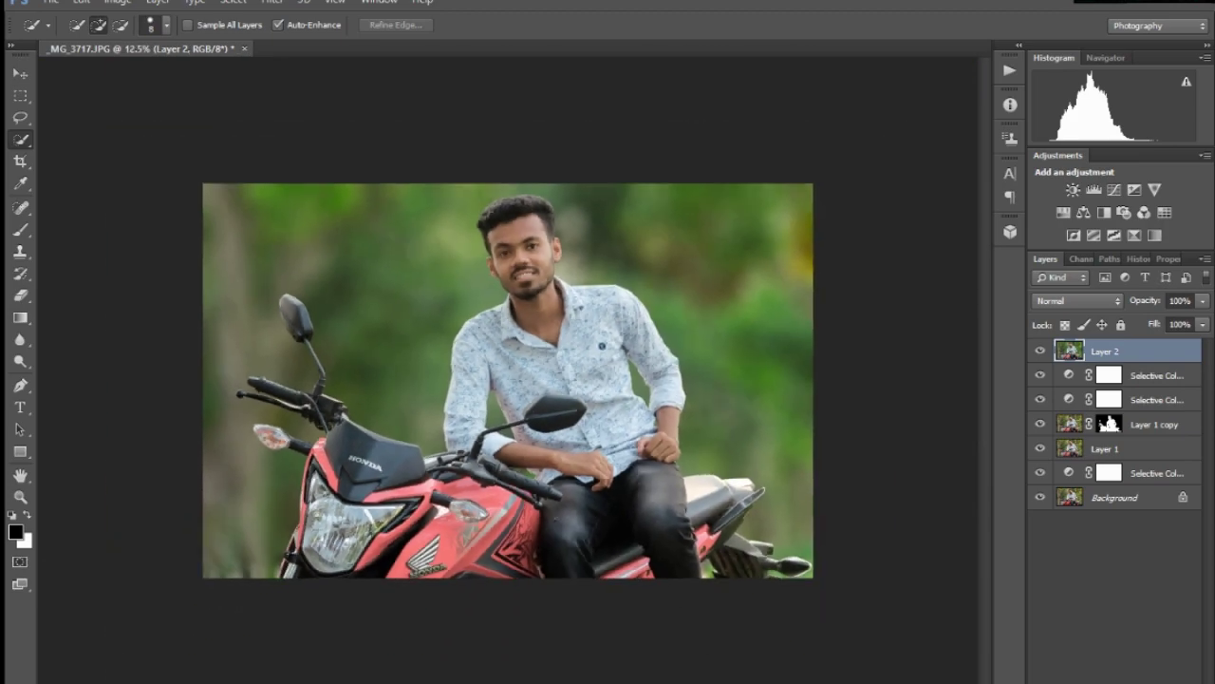
- Open the Camera Raw Filter and set Post Crop Vignetting Amount -61 and Midpoint 52
click(272, 1)
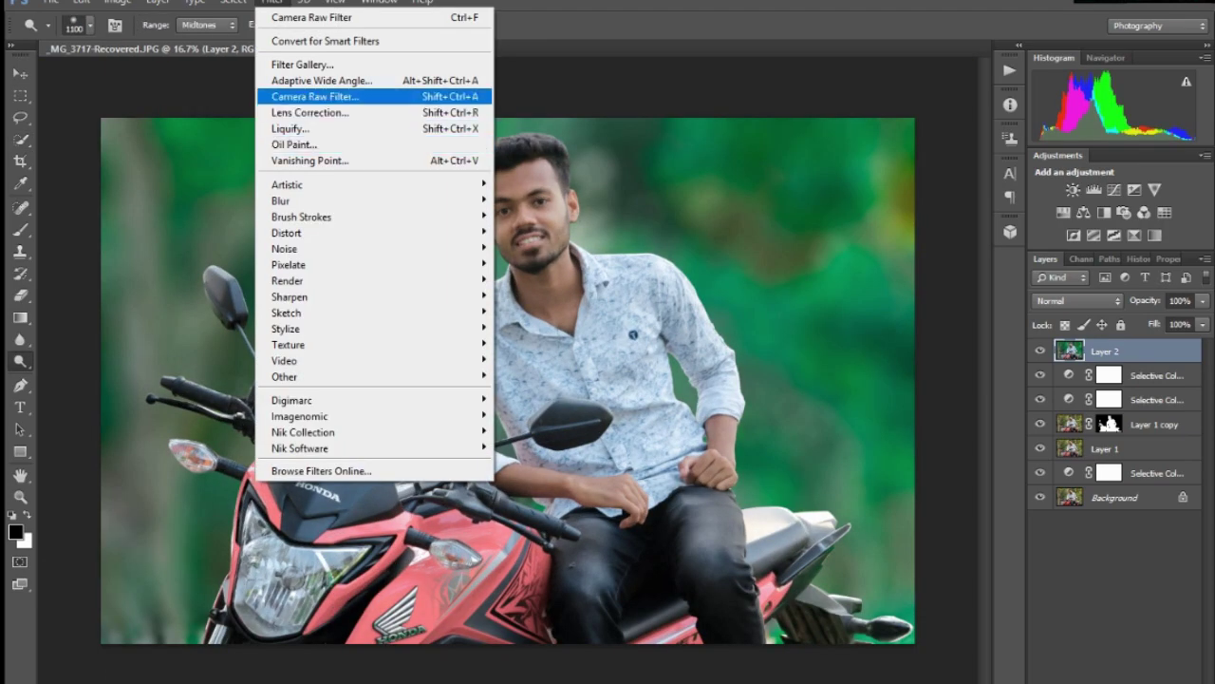
click(313, 92)
click(986, 171)
drag(971, 389, 902, 388)
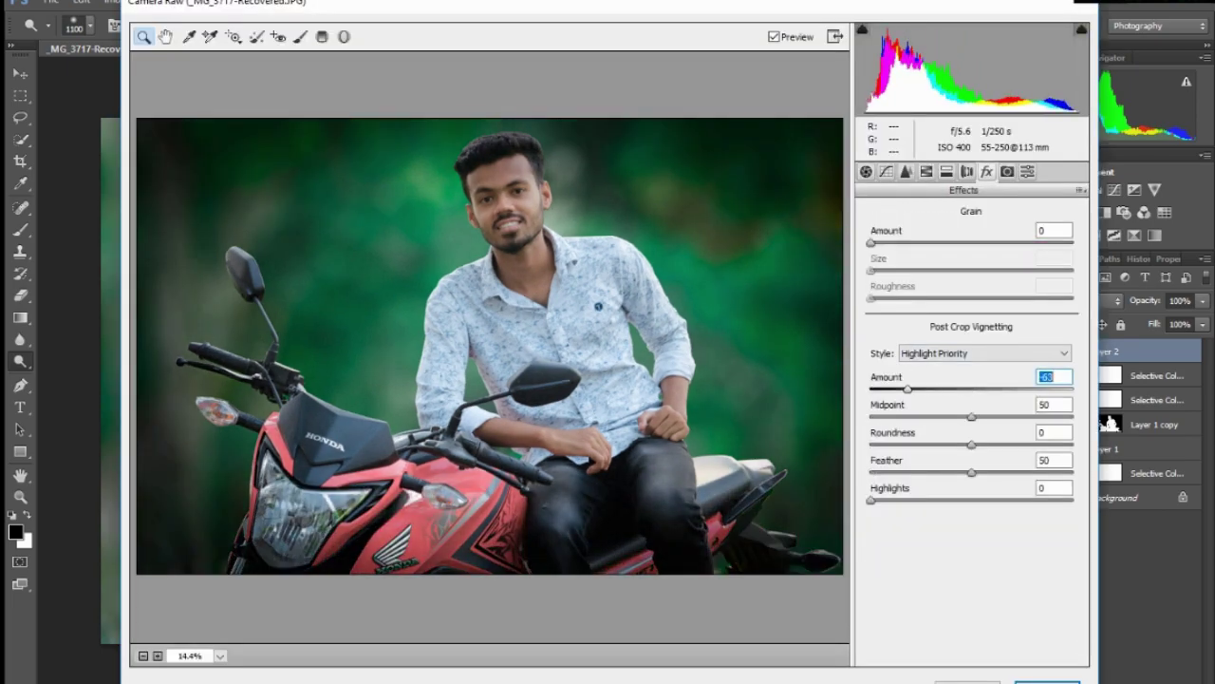
key(Up)
key(Up)
key(Up)
key(Tab)
key(Up)
key(Up)
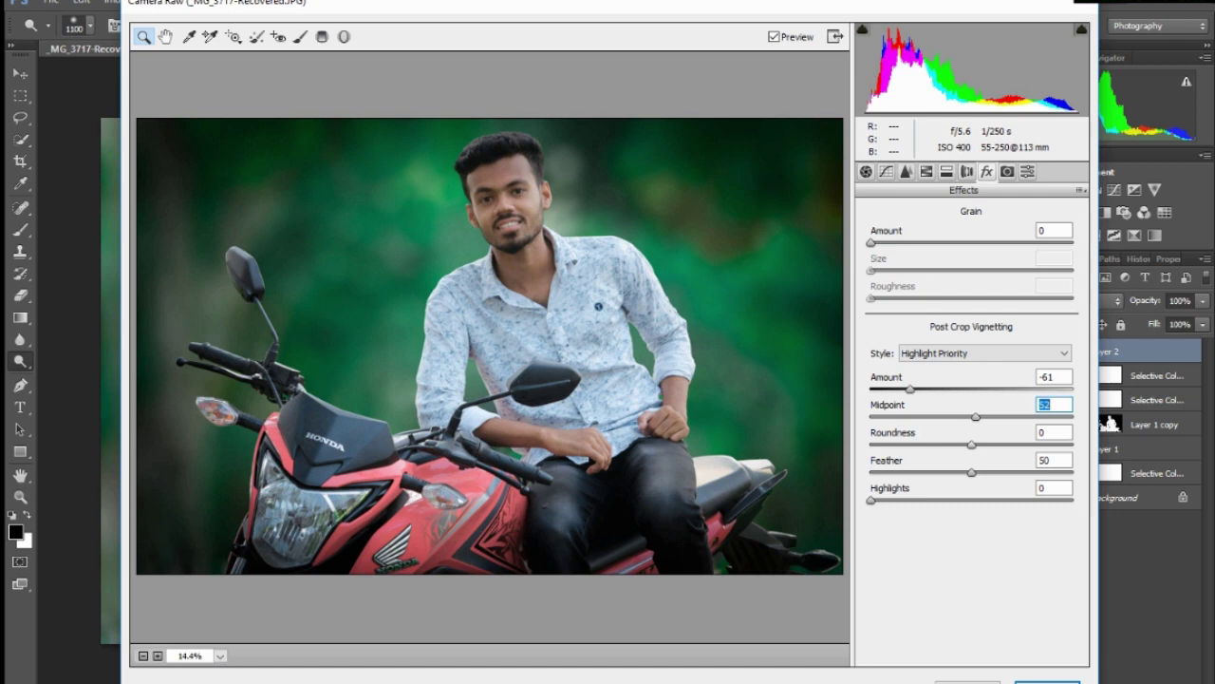
- Set vignette Roundness +60, Highlights 100 and Feather 53
key(Tab)
key(shift+Up)
key(shift+Up)
key(shift+Up)
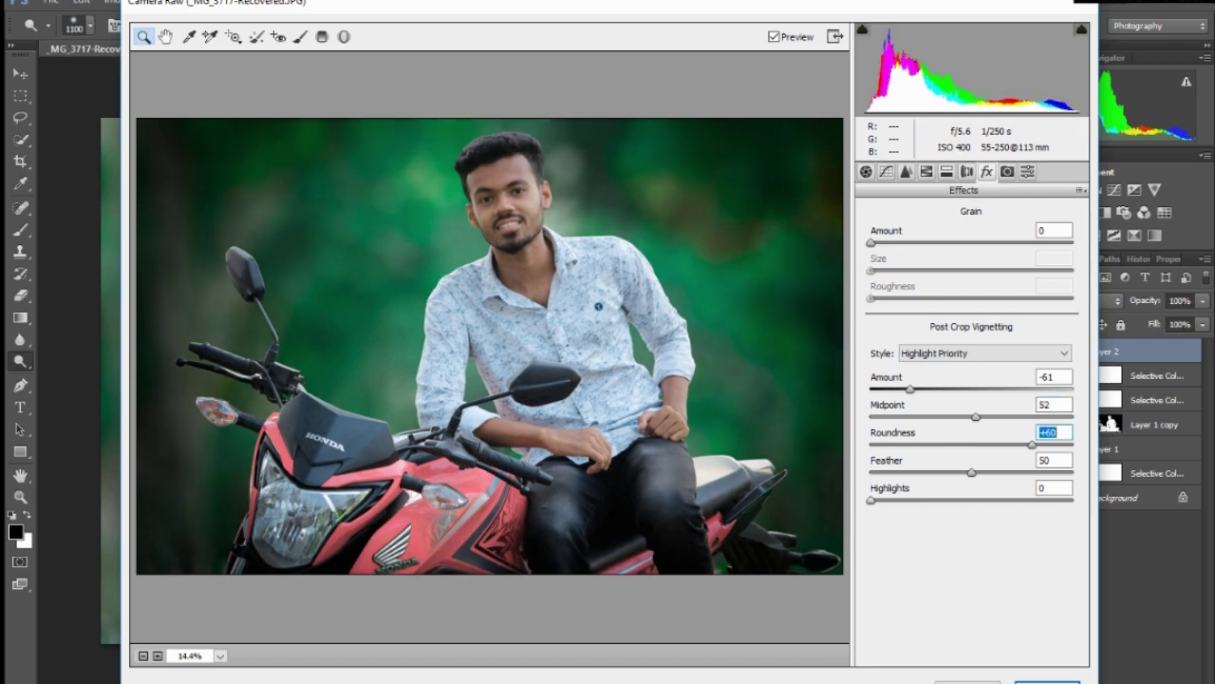
key(Tab)
key(Tab)
key(shift+Up)
key(shift+Up)
key(shift+Up)
key(shift+Tab)
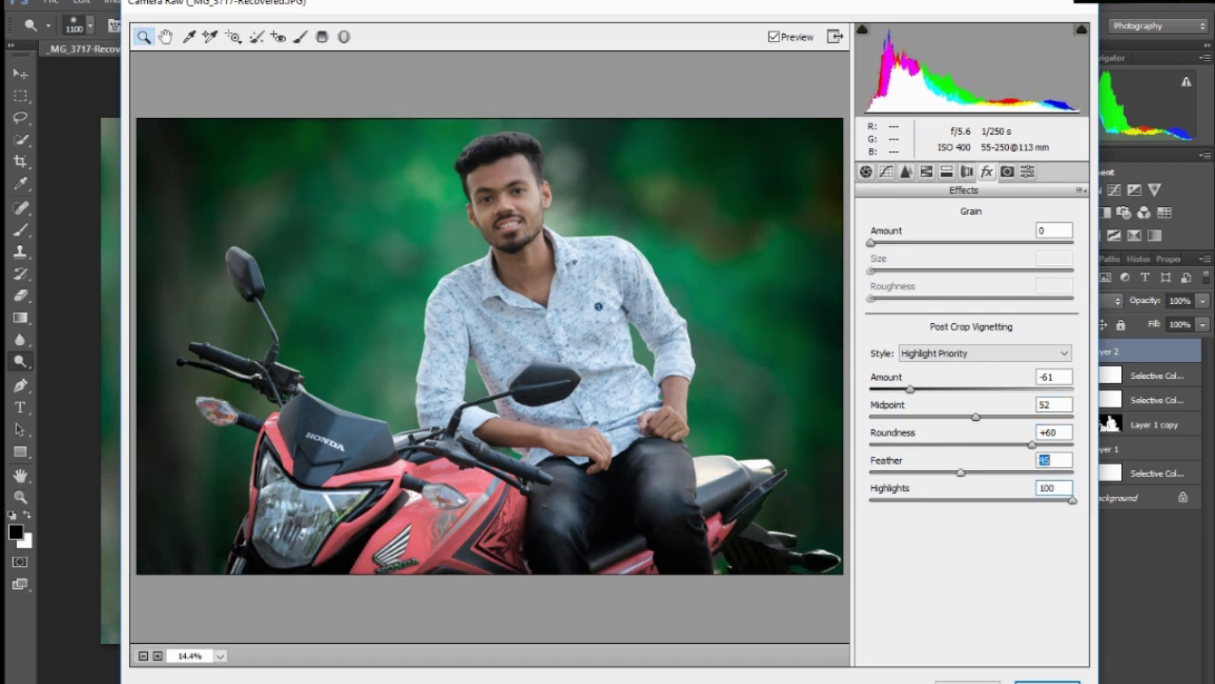
key(shift+Up)
key(shift+Up)
key(shift+Down)
key(Down)
key(Down)
key(Down)
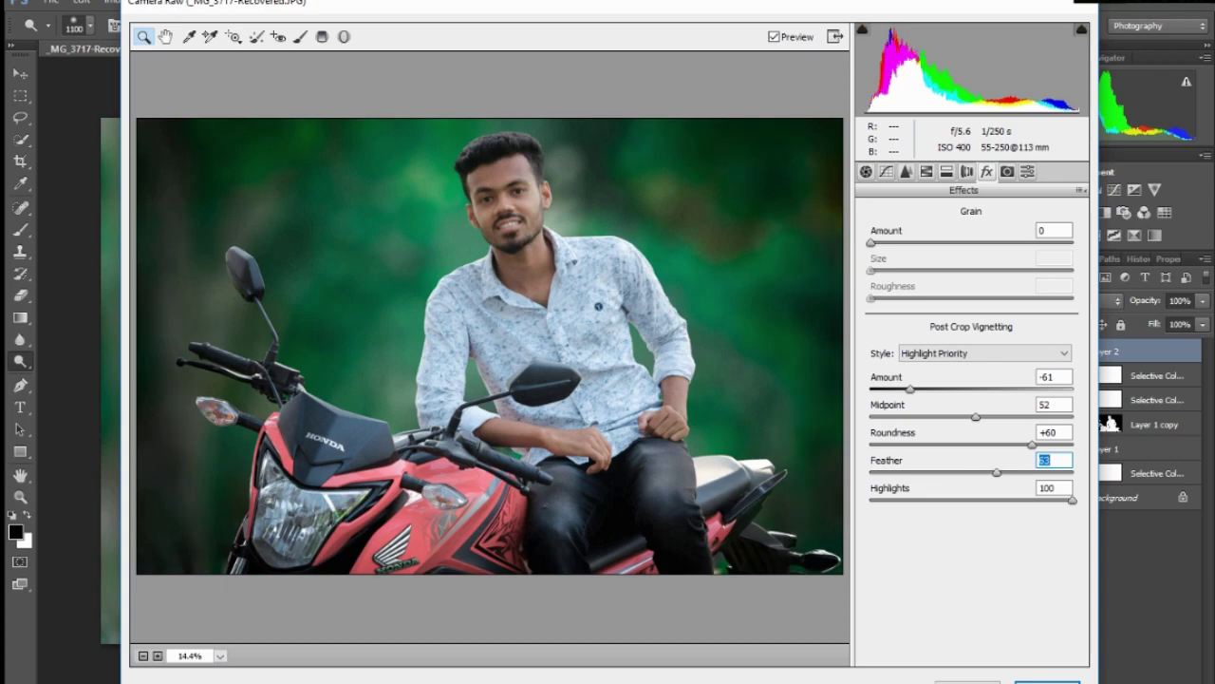
- Switch to the Point Tone Curve and choose the Red channel
key(ctrl+alt+1)
key(ctrl+alt+2)
key(Left)
key(Left)
key(Left)
key(Up)
key(Up)
key(Up)
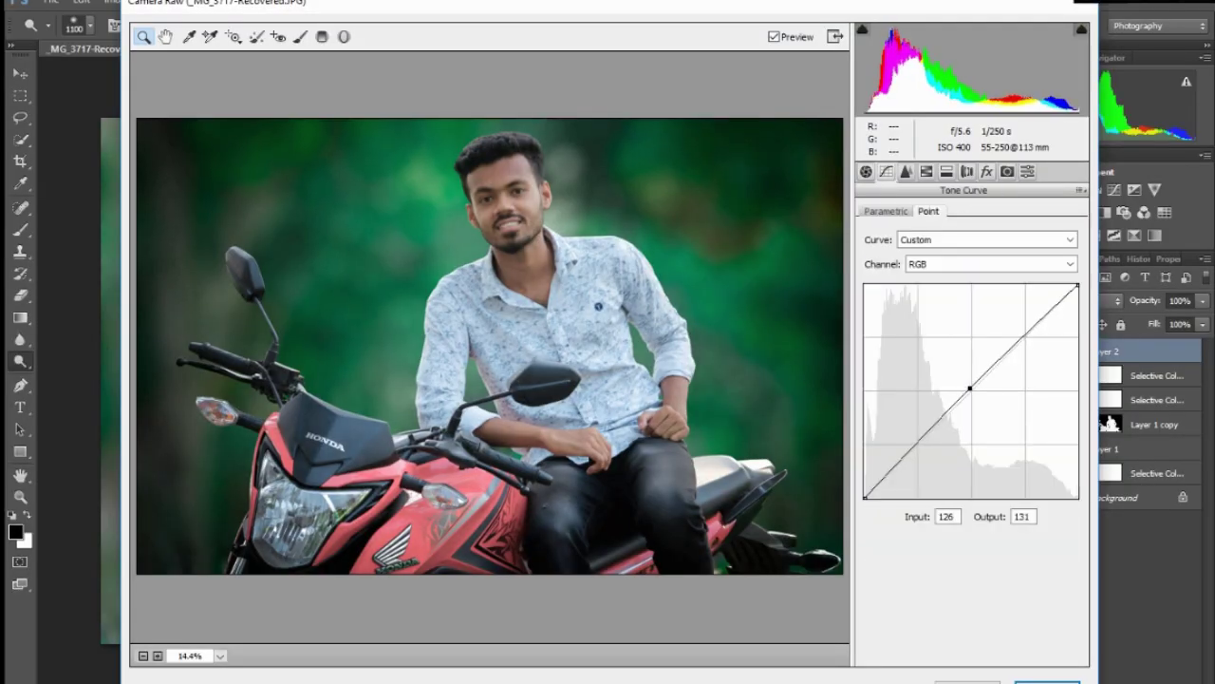
click(988, 264)
key(Return)
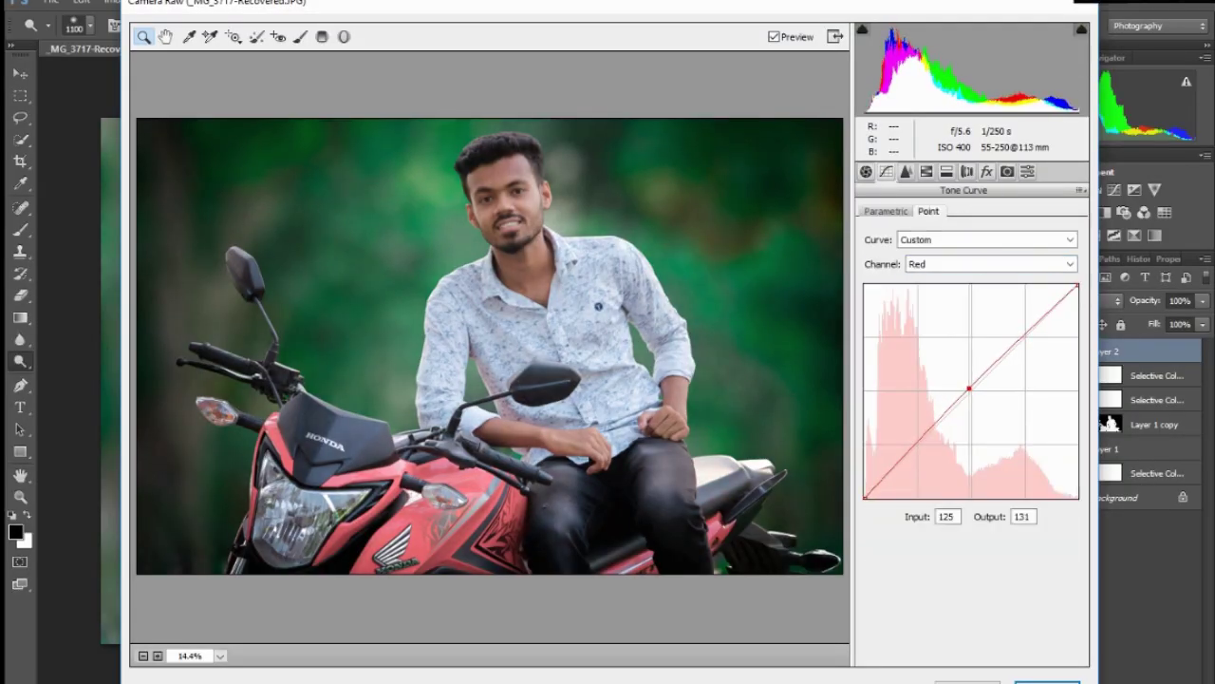
- Paint an Adjustment Brush area over the upper background
key(ctrl+alt+1)
key(k)
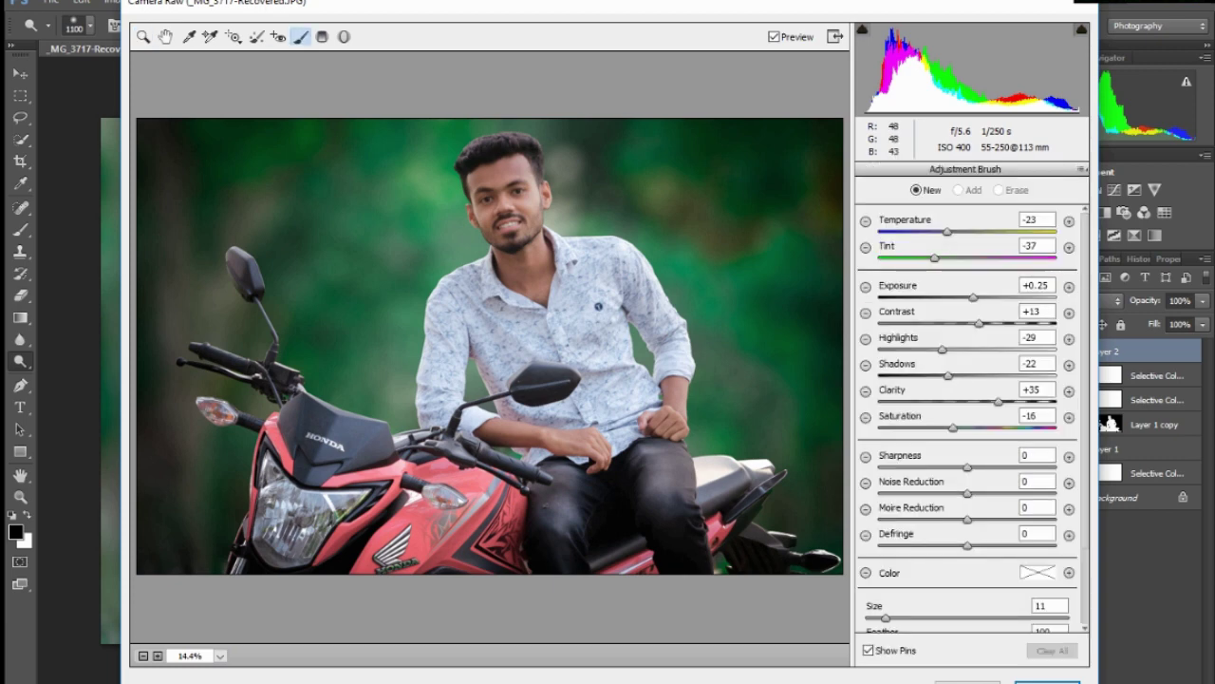
click(610, 142)
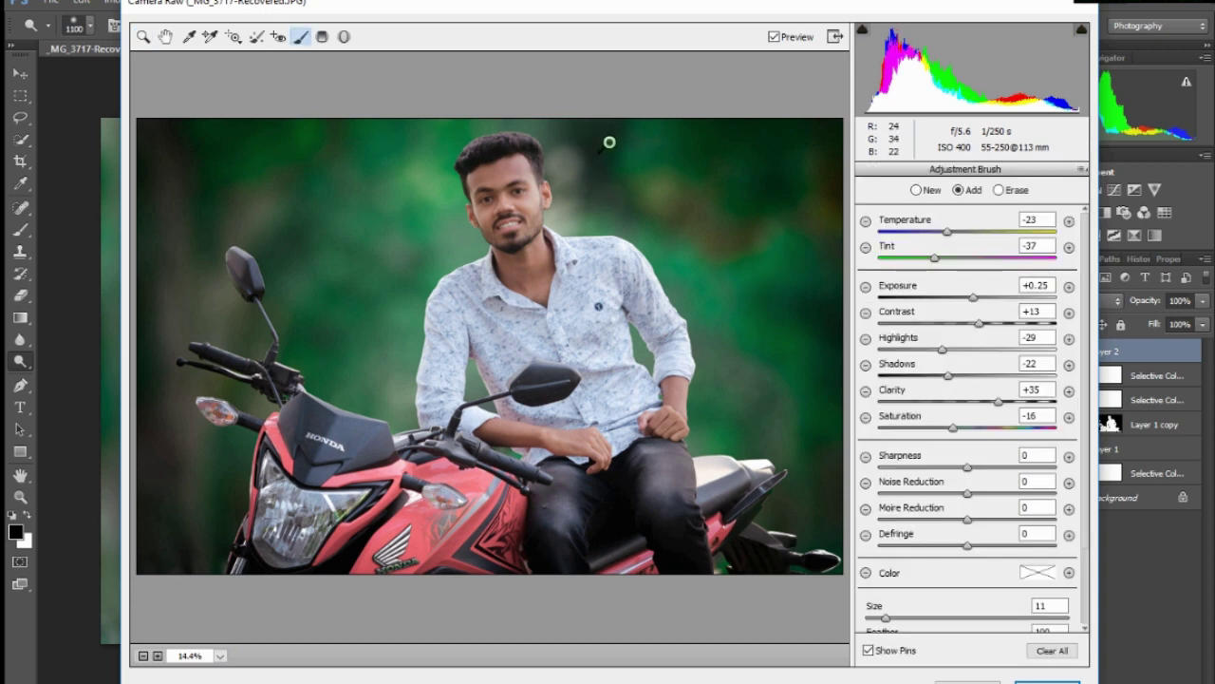
drag(814, 147, 809, 510)
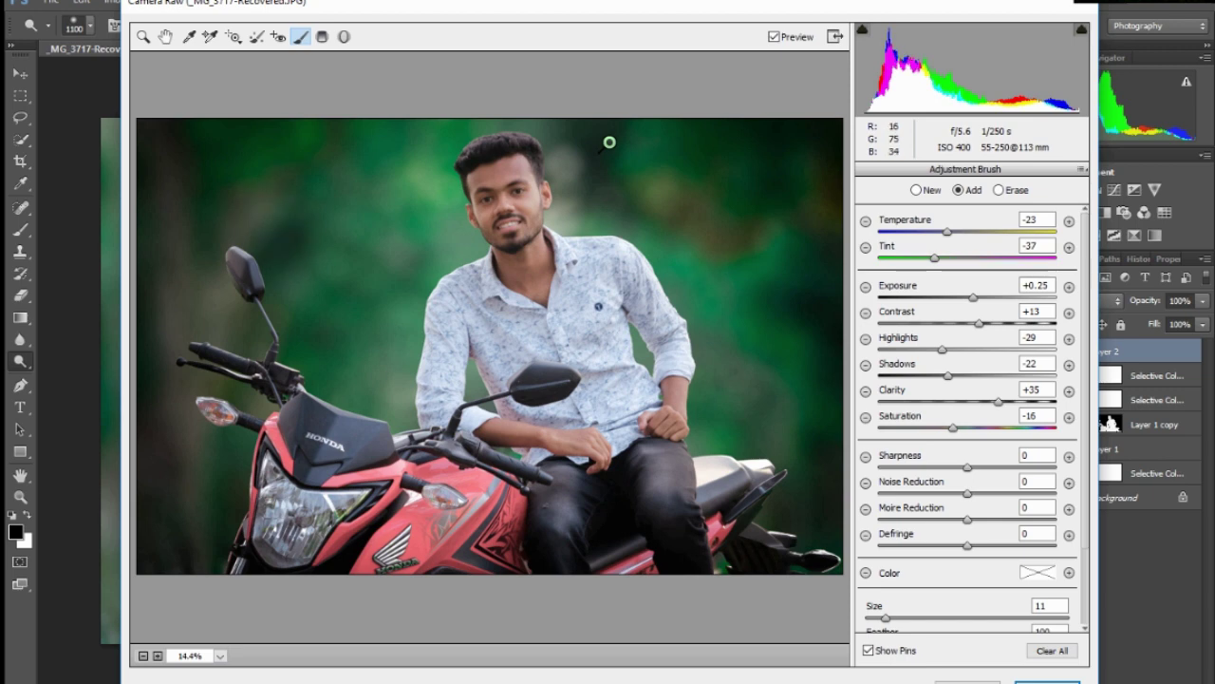
- Set the brush Temperature to -10, Tint to -100 and Contrast to +25
double_click(1035, 220)
text(100)
key(Return)
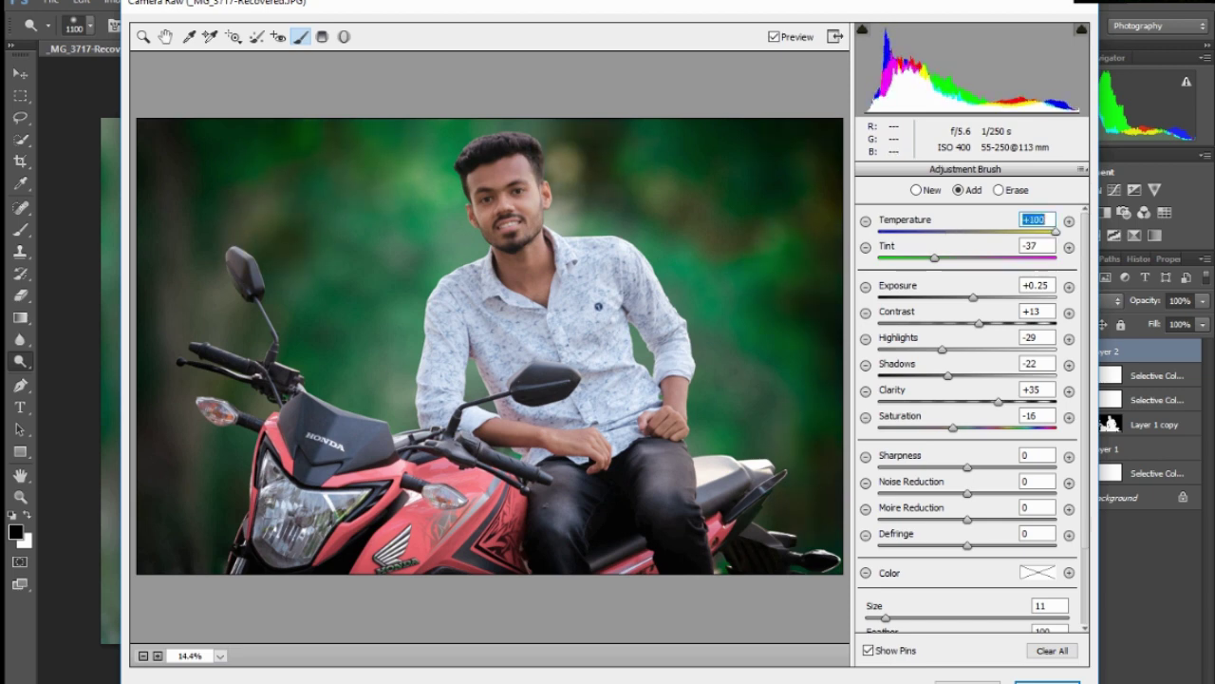
text(-10)
key(Tab)
text(-100)
key(Return)
key(Tab)
key(Tab)
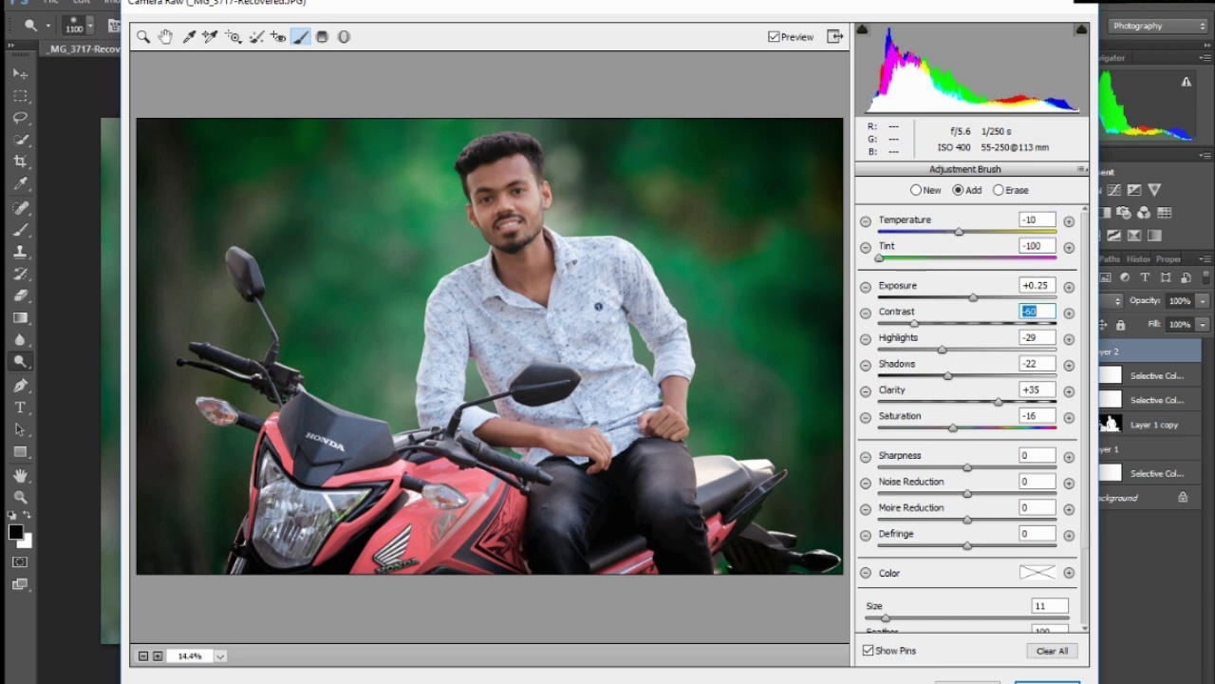
text(25)
- Set the brush Exposure to +0.90, Highlights to -6 and Shadows to -16
key(shift+Tab)
text(1.25)
key(Return)
text(0.9)
key(Return)
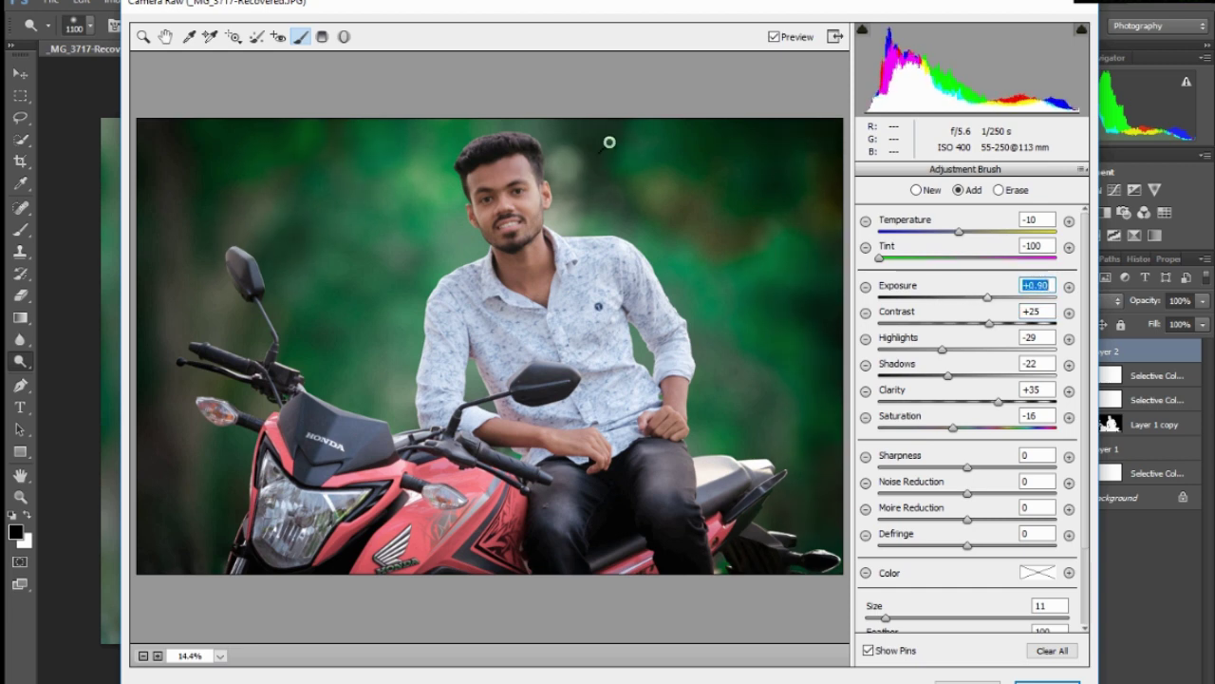
key(Tab)
key(Tab)
text(-6)
key(Tab)
text(-16)
- Set Clarity to +21 and apply the Camera Raw edit to Layer 2
key(Tab)
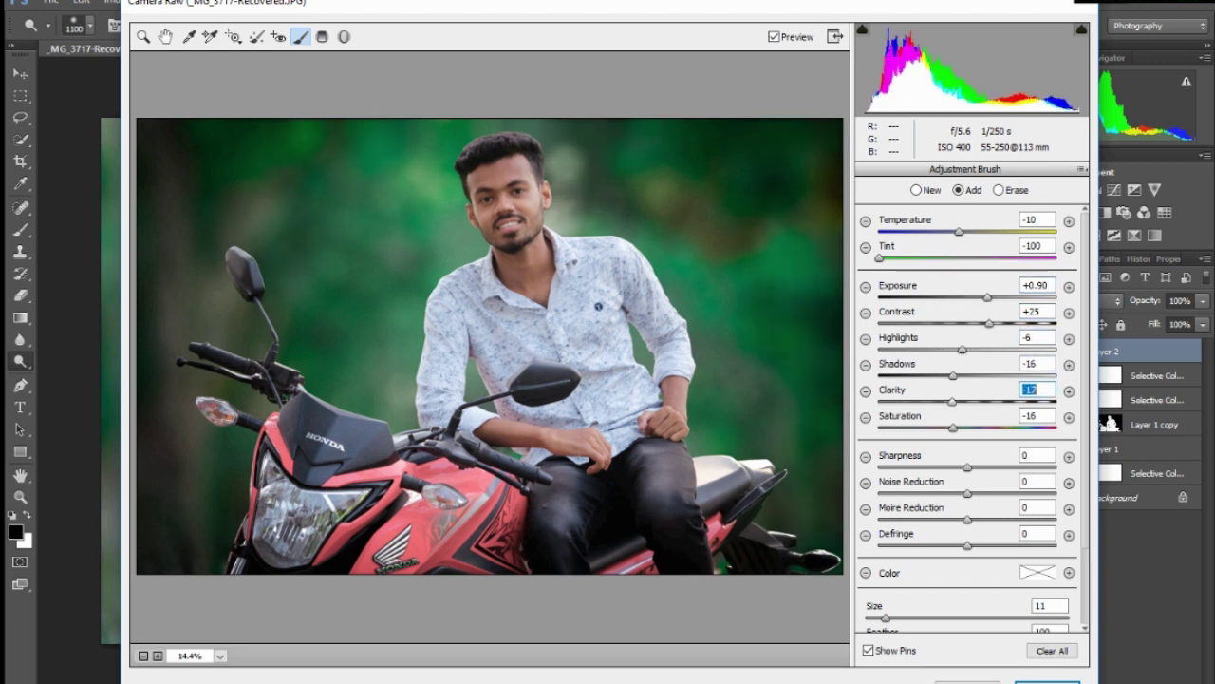
text(21)
key(Tab)
text(47)
key(Return)
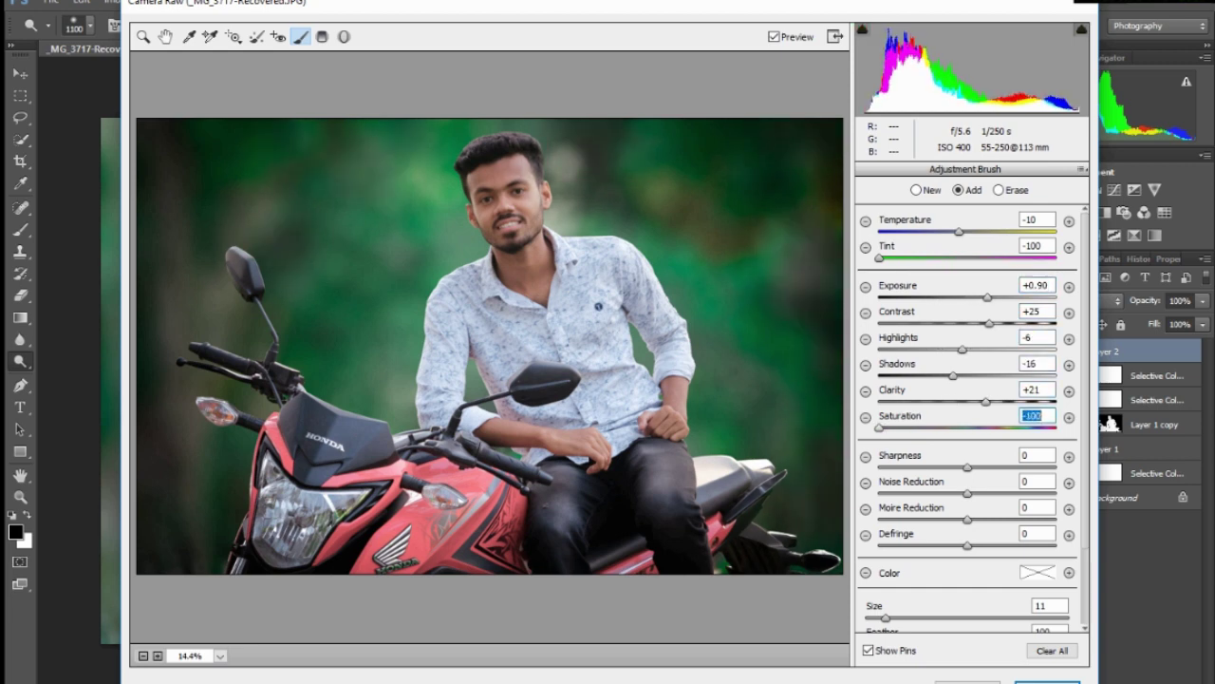
key(Return)
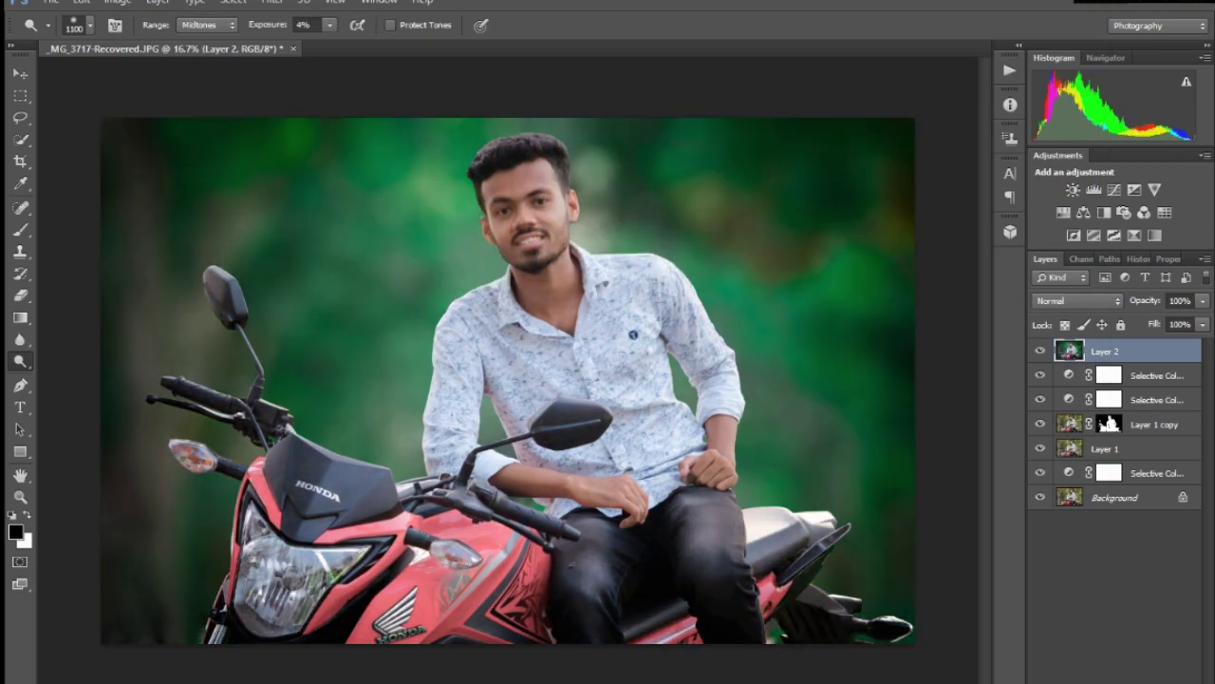
- Burn the bike's fairing, seat, headlight and windscreen at 11% exposure
key(shift+o)
drag(330, 25, 331, 43)
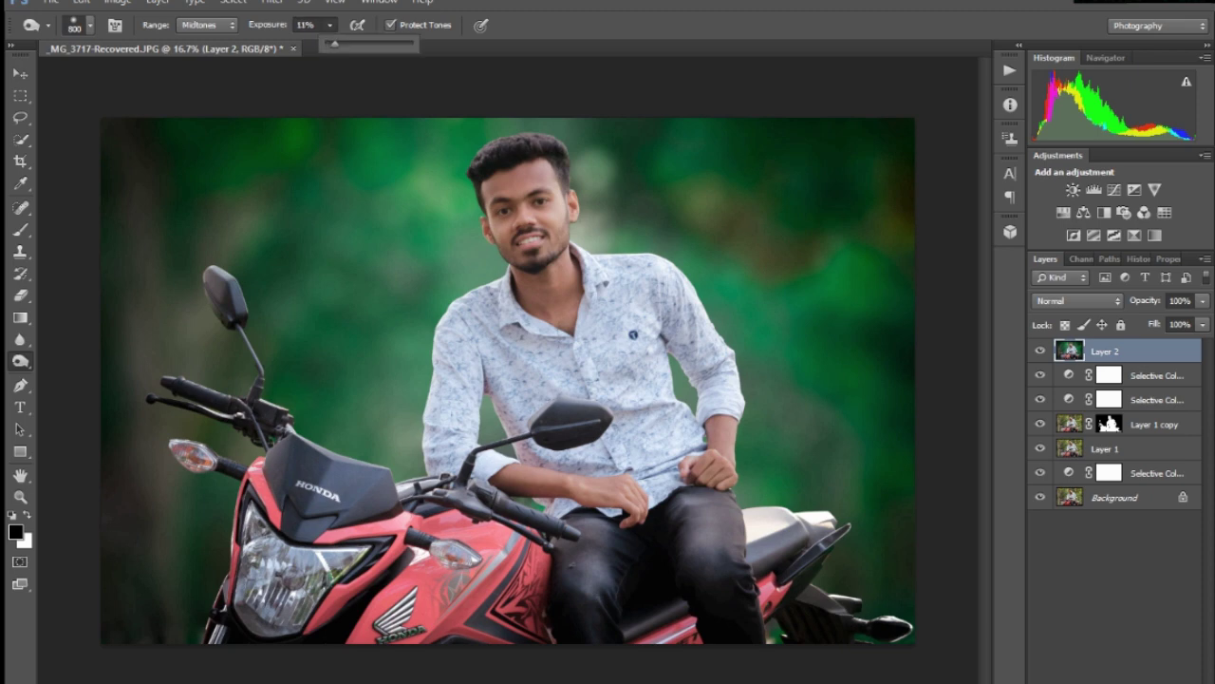
mouse_move(470, 546)
mouse_down()
mouse_move(399, 622)
mouse_move(488, 589)
mouse_up()
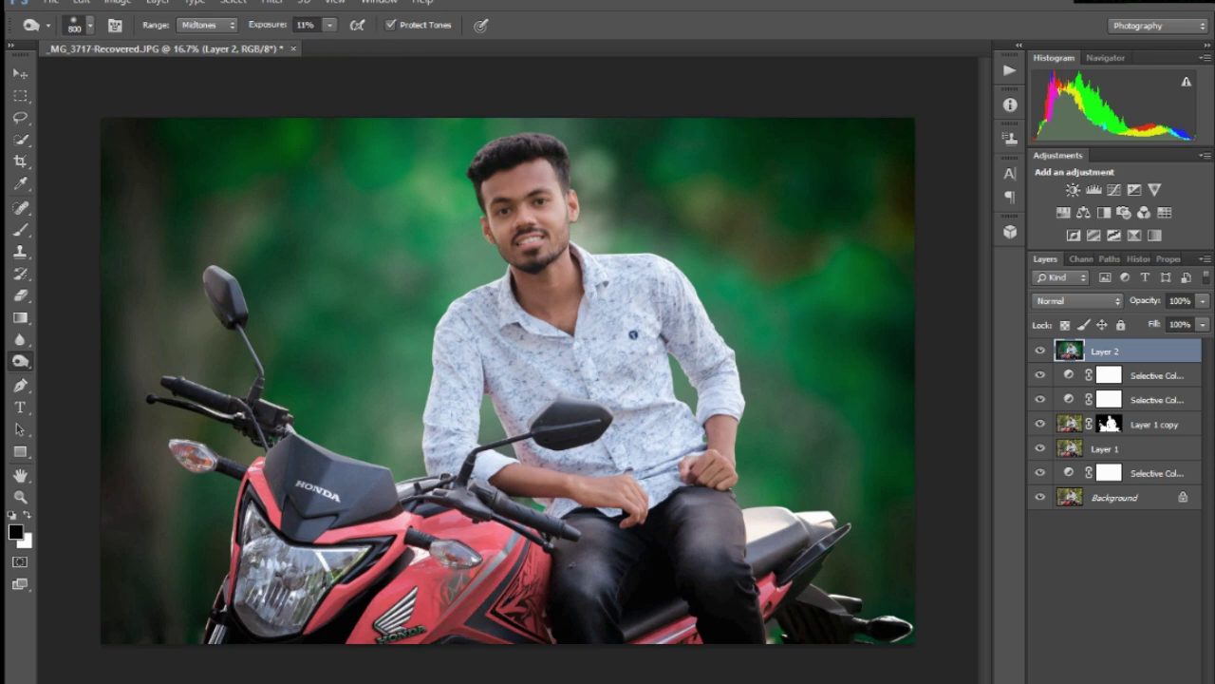
drag(672, 633, 797, 536)
drag(431, 546, 503, 555)
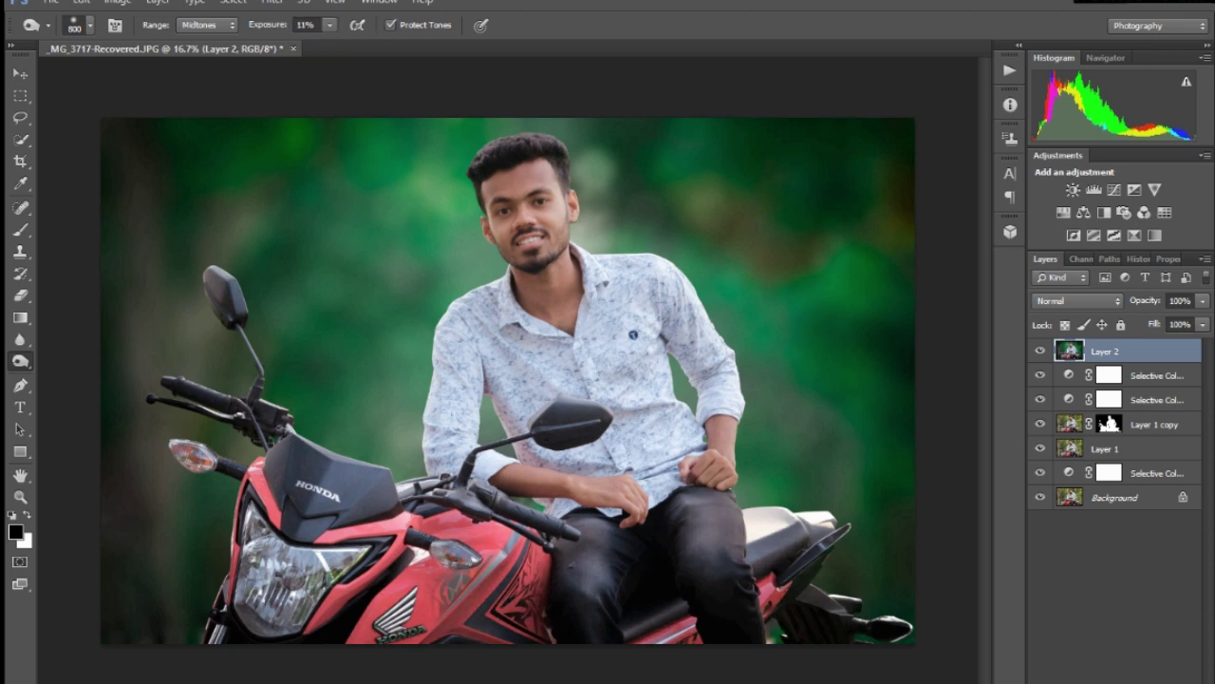
key(bracketleft)
key(bracketleft)
key(bracketleft)
drag(368, 528, 361, 608)
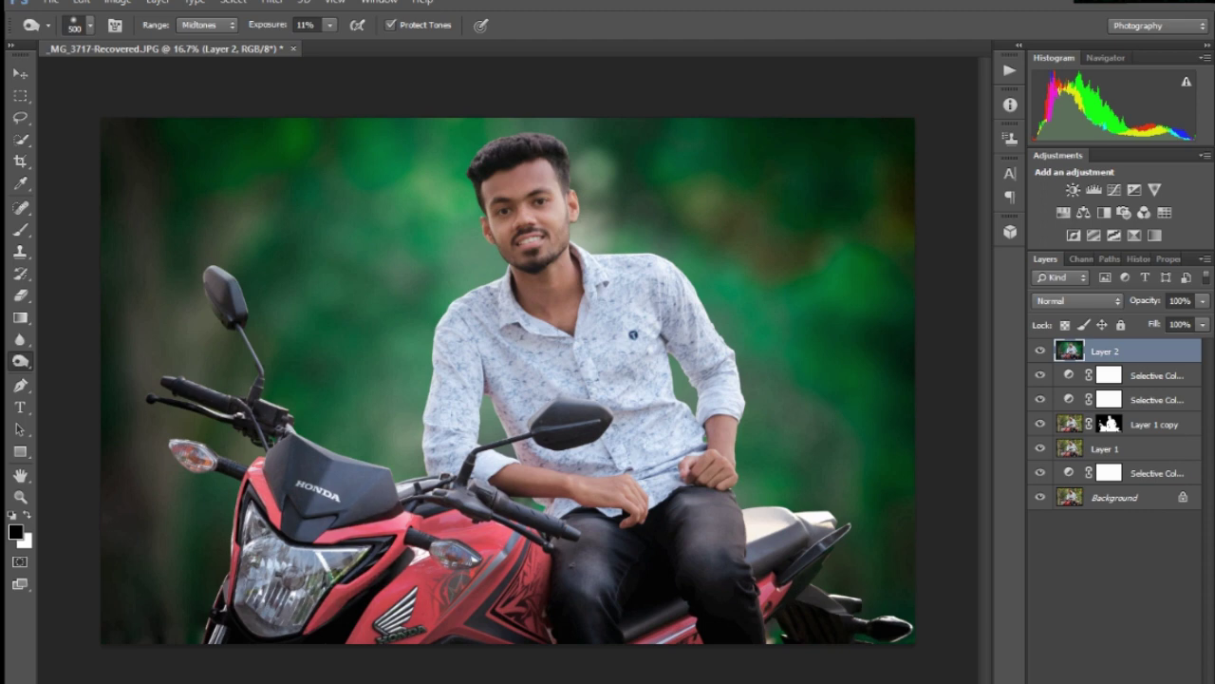
drag(344, 479, 454, 467)
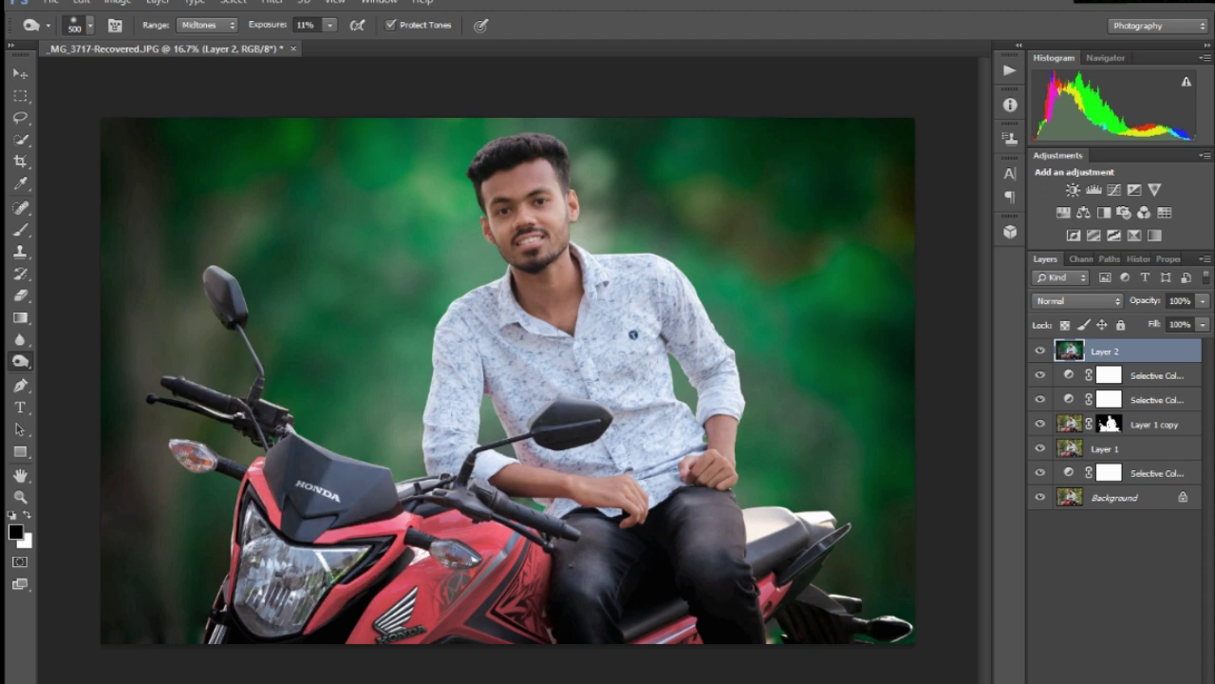
drag(256, 591, 406, 581)
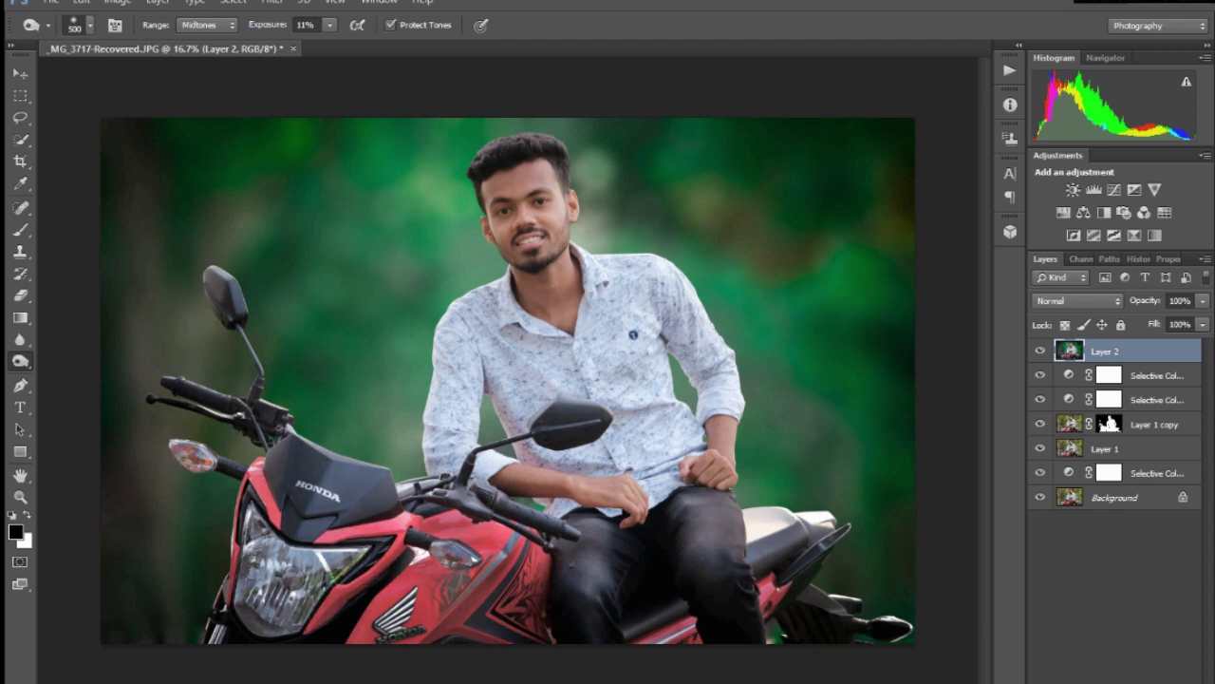
- Add new empty Layer 3 and set the foreground colour to orange
key(ctrl+shift+alt+n)
key(i)
click(15, 531)
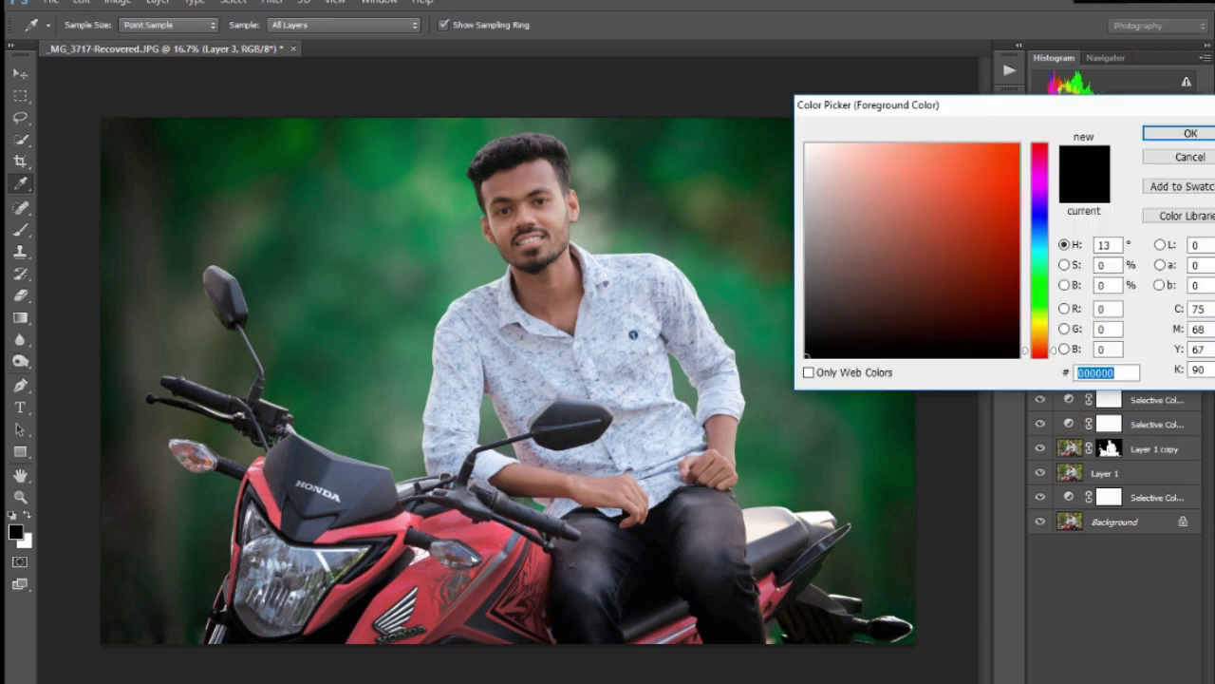
click(527, 239)
click(1040, 326)
key(Return)
key(b)
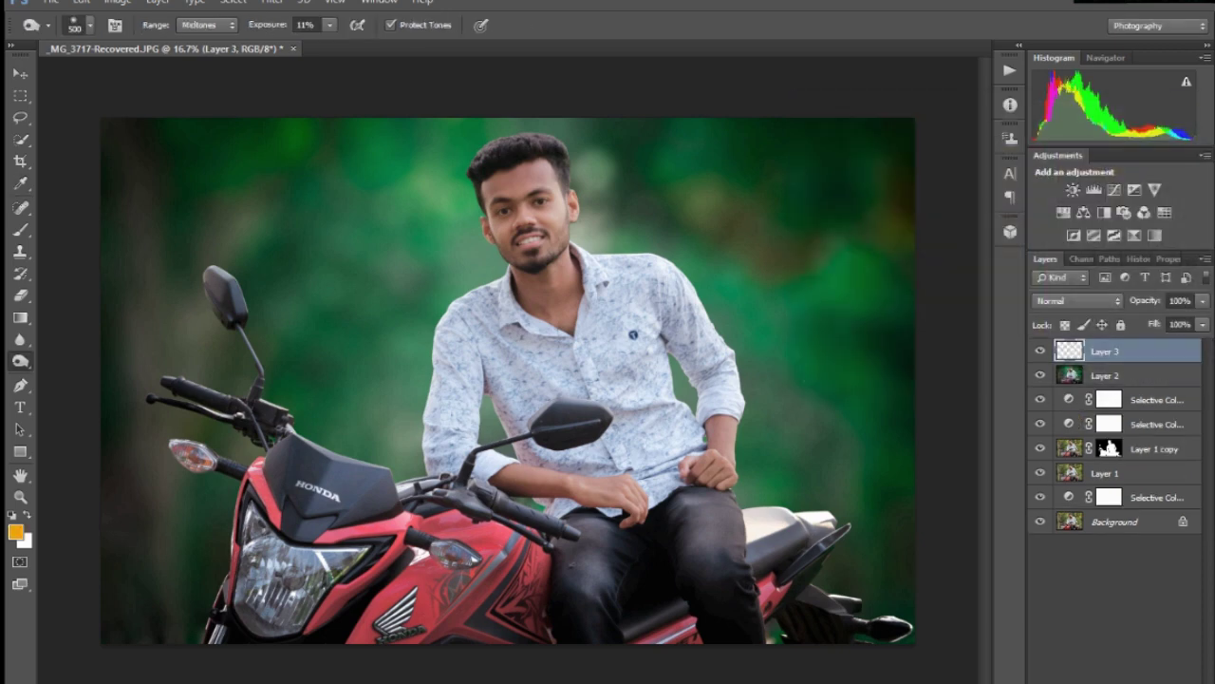
key(ctrl+minus)
- Add a Selective Color adjustment layer and raise Cyan in the Reds
click(1106, 682)
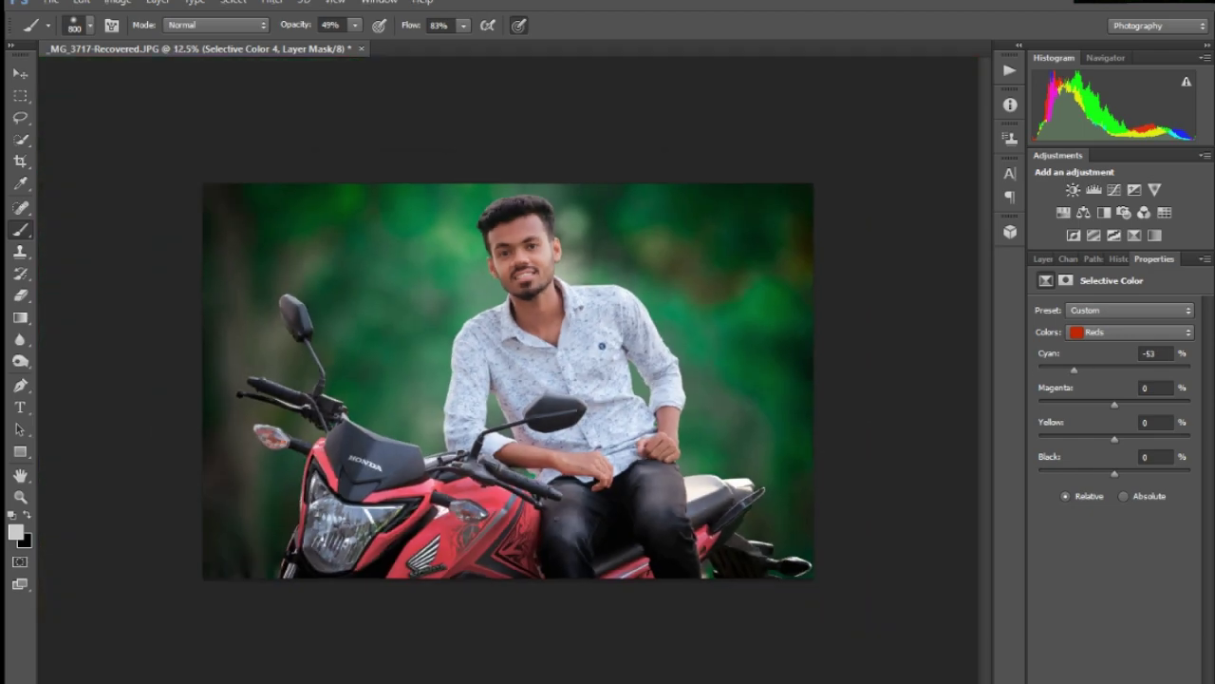
click(1130, 331)
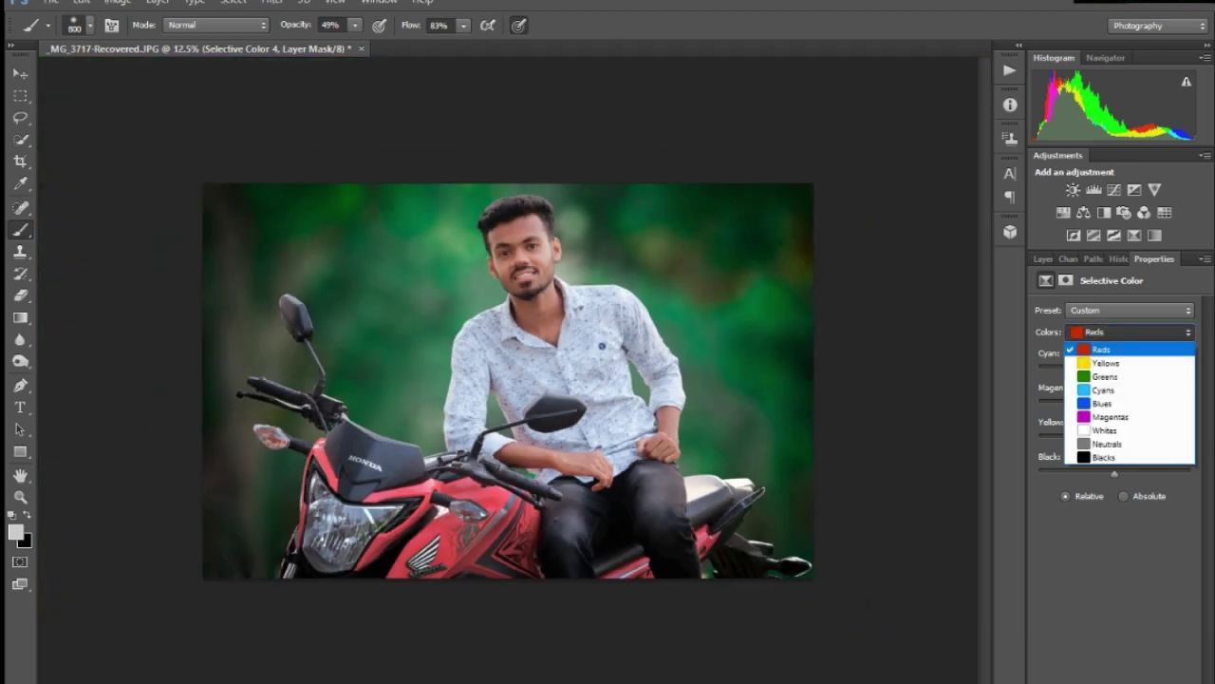
mouse_move(1073, 368)
mouse_down()
mouse_move(1127, 368)
mouse_move(1123, 403)
mouse_move(1038, 368)
mouse_move(1144, 369)
mouse_move(1116, 404)
mouse_up()
click(1130, 331)
click(1102, 348)
- Adjust Cyans to Cyan +100, more Magenta and Black -42
click(1130, 331)
click(1101, 356)
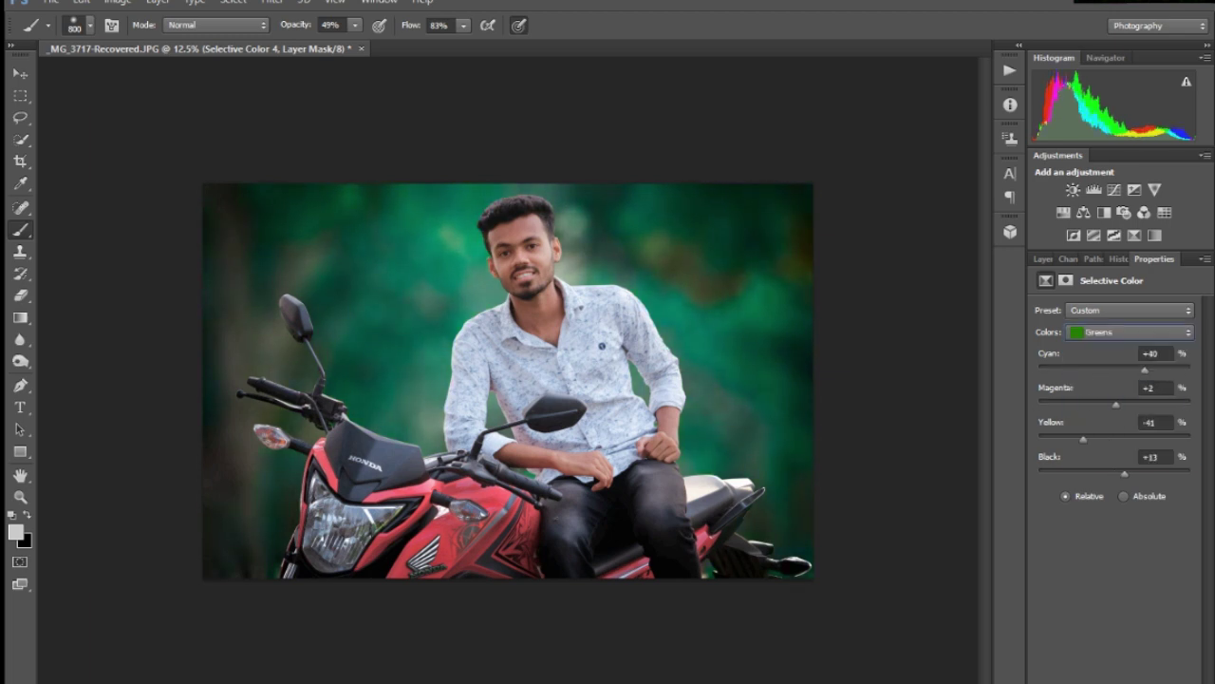
click(1129, 331)
click(1101, 349)
drag(1179, 368, 1191, 368)
drag(1115, 403, 1149, 404)
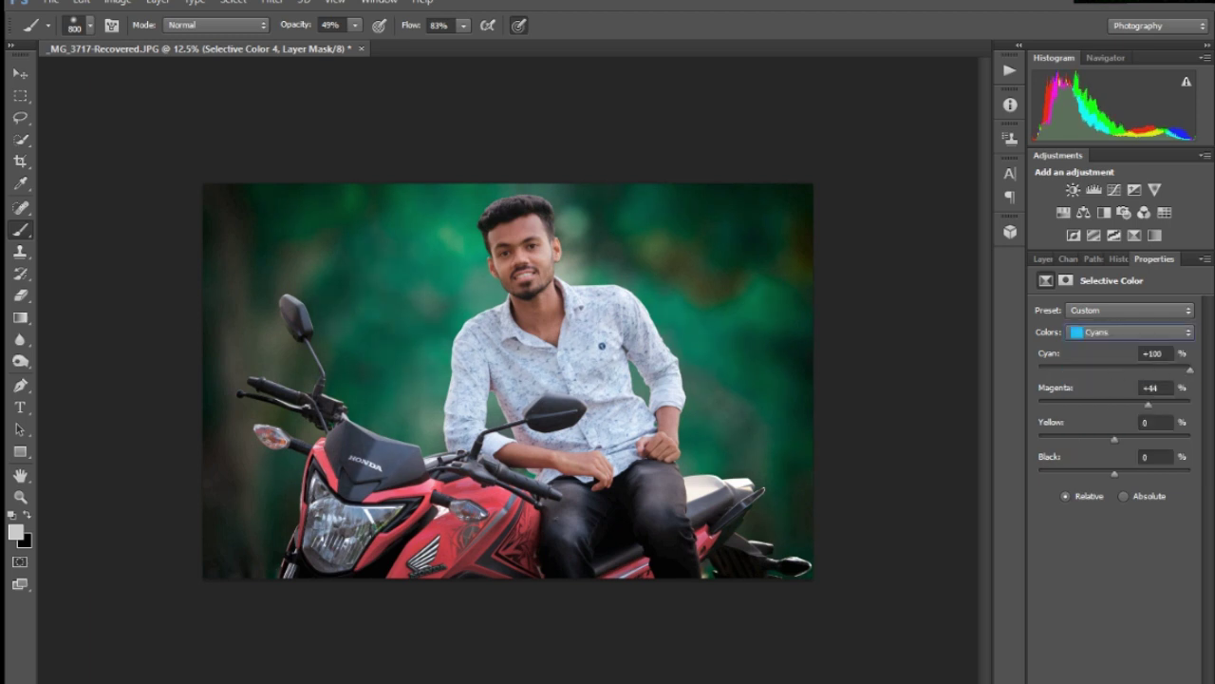
drag(1115, 473, 1082, 473)
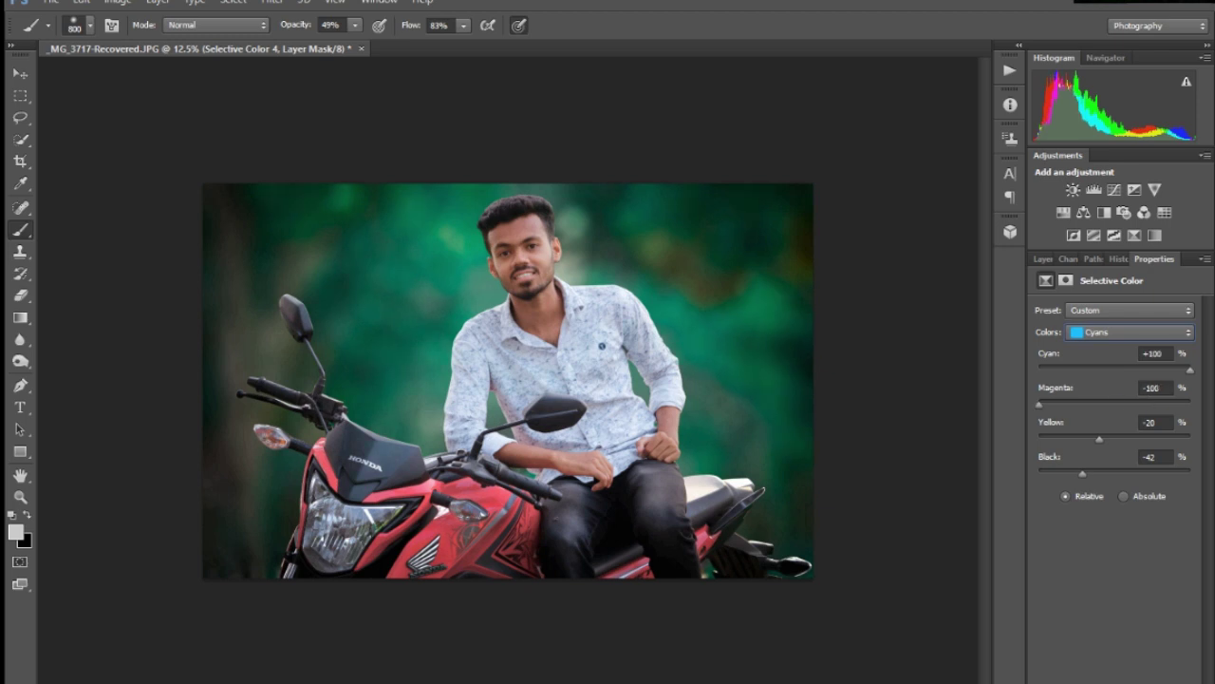
- Lower Black in Greens, then shift Blacks toward cyan with less yellow and slightly more black
click(1130, 331)
click(1102, 364)
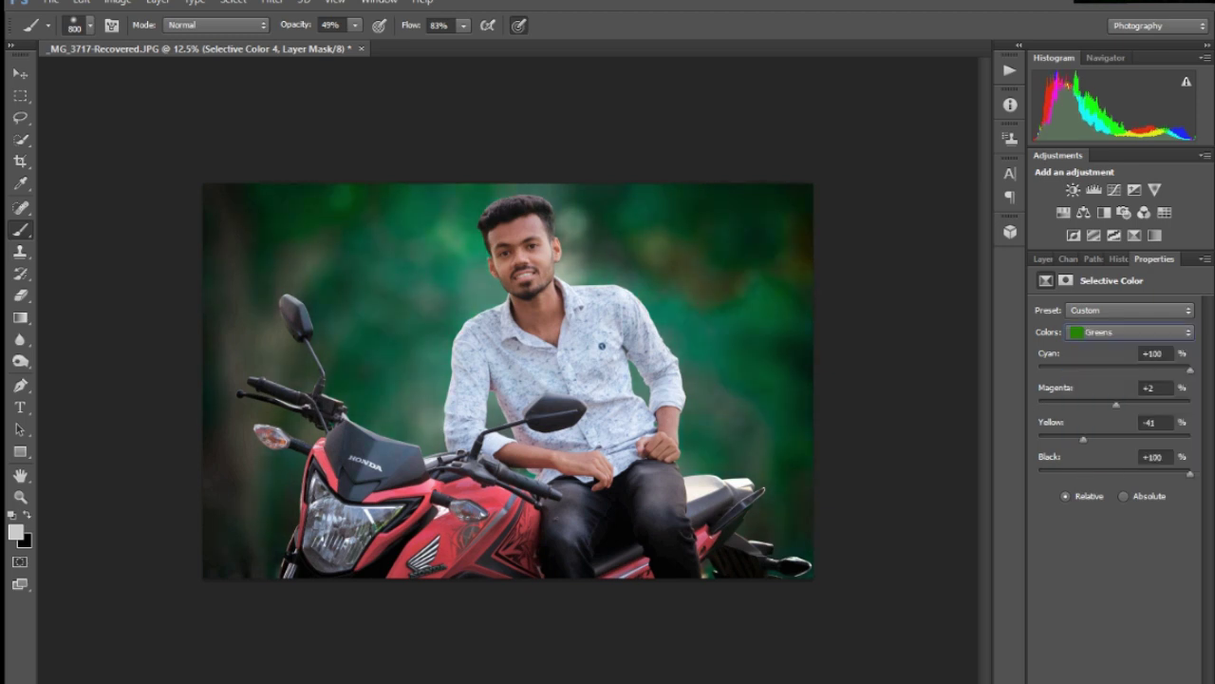
drag(1127, 473, 1126, 473)
click(1130, 331)
click(1101, 391)
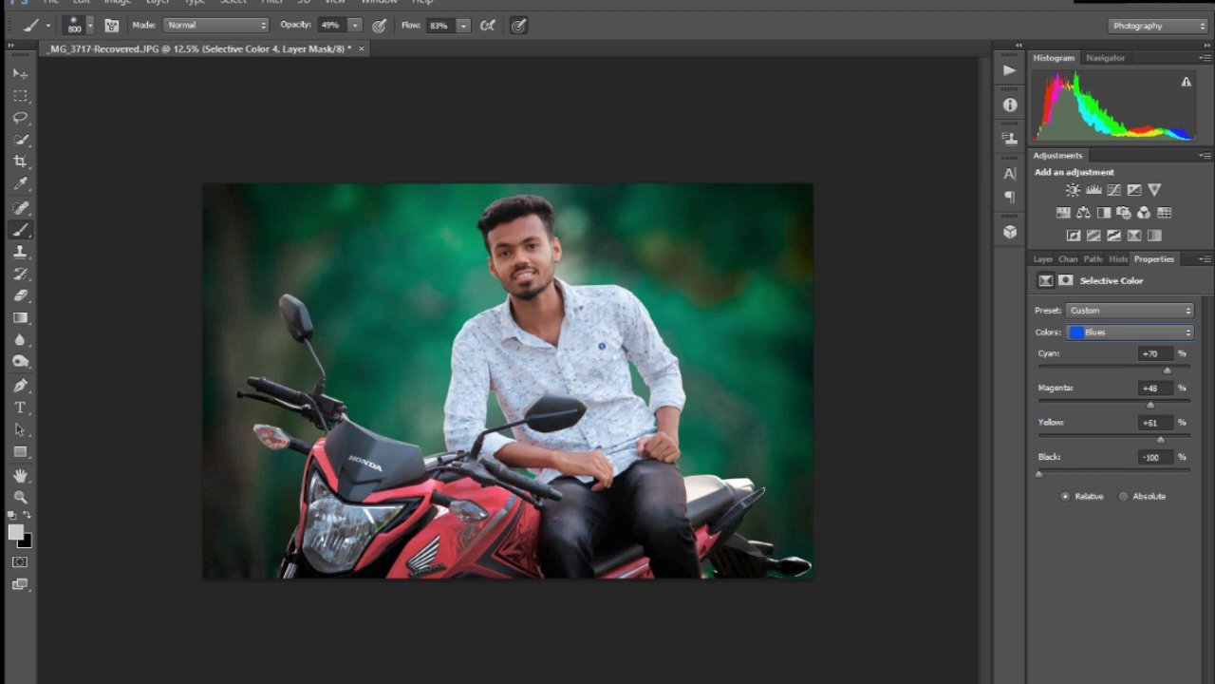
click(1129, 331)
click(1101, 460)
drag(1115, 473, 1120, 473)
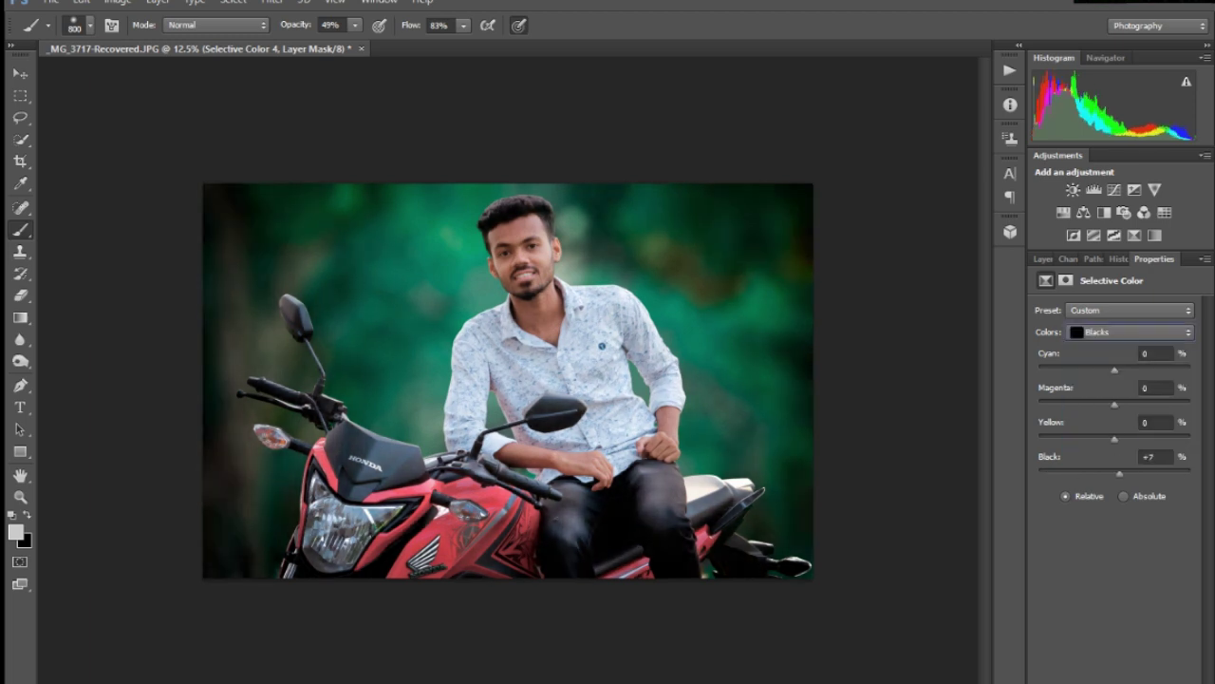
drag(1115, 370, 1127, 369)
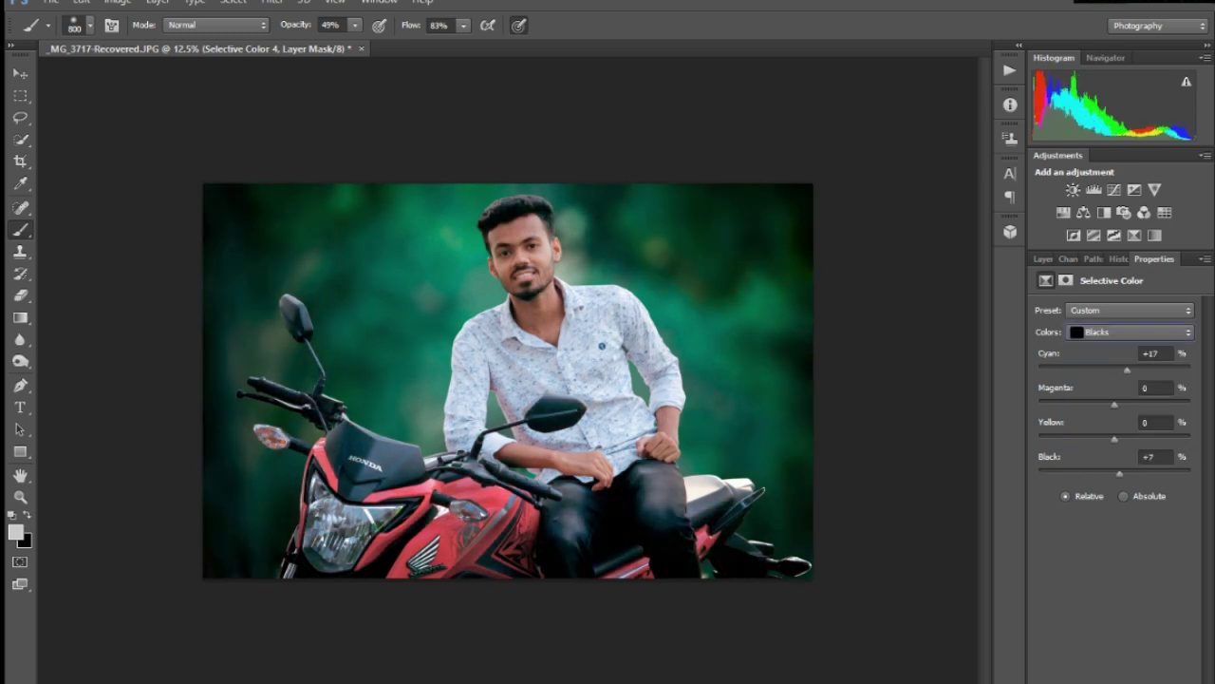
drag(1115, 438, 1068, 439)
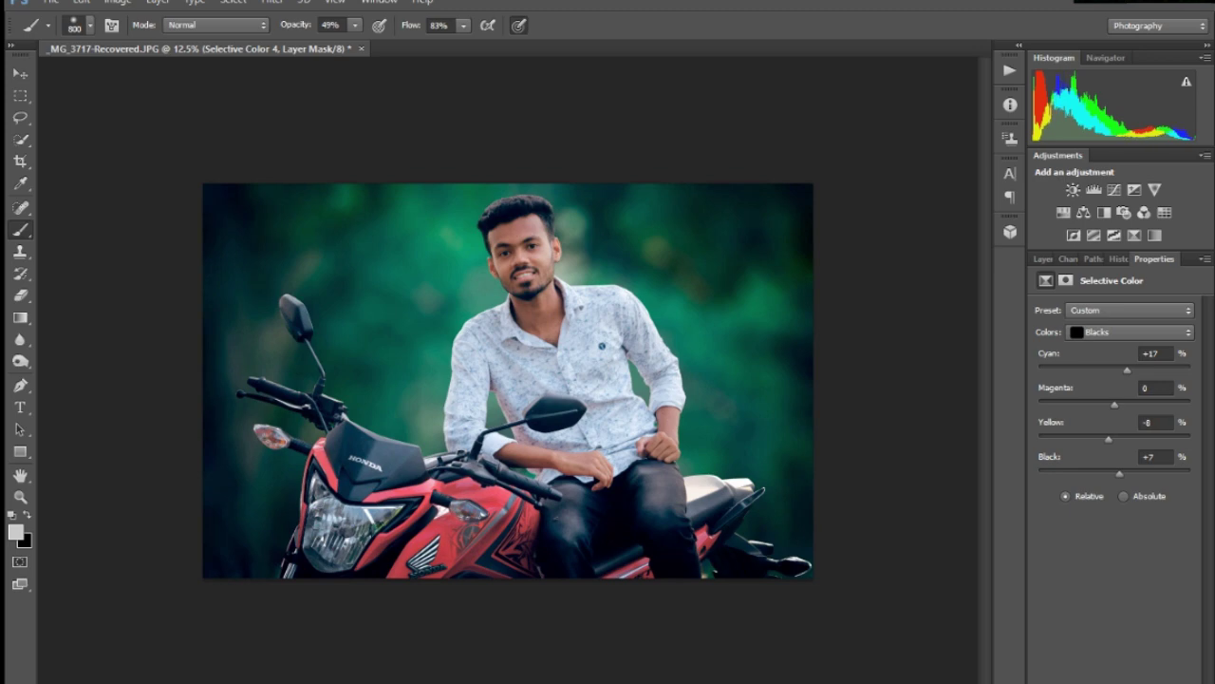
- Stamp all visible layers into Layer 4 and open Camera Raw's HSL hue controls
key(ctrl+shift+alt+e)
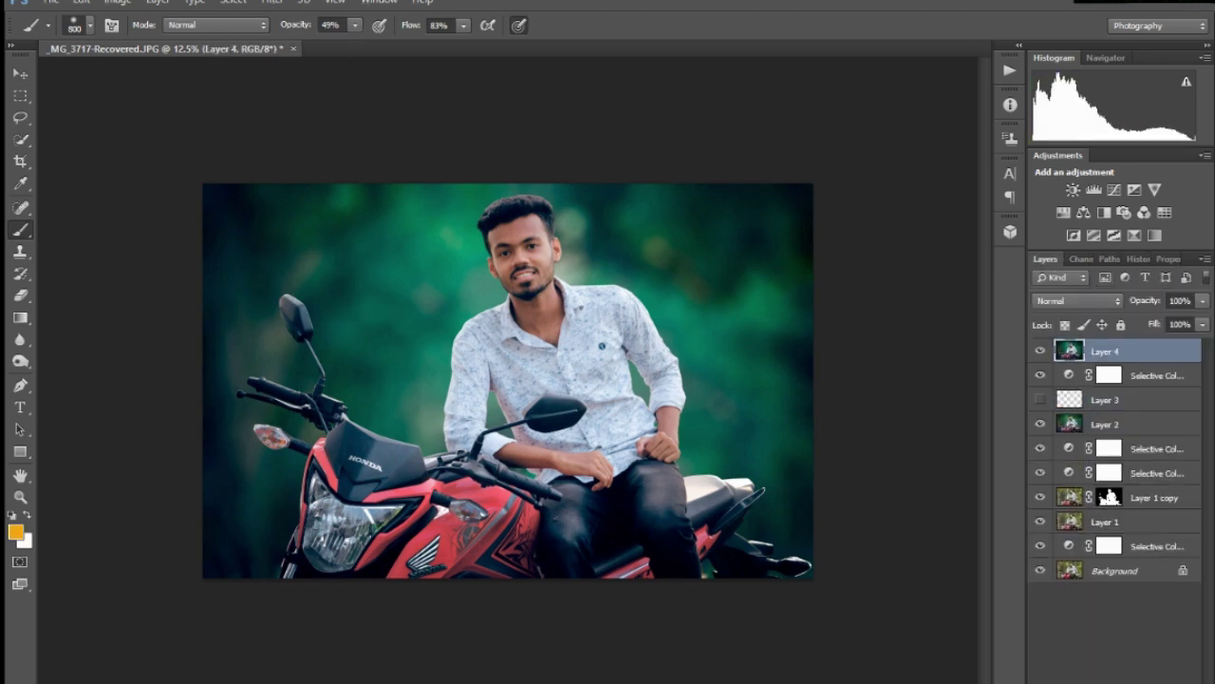
key(ctrl+shift+a)
key(ctrl+alt+4)
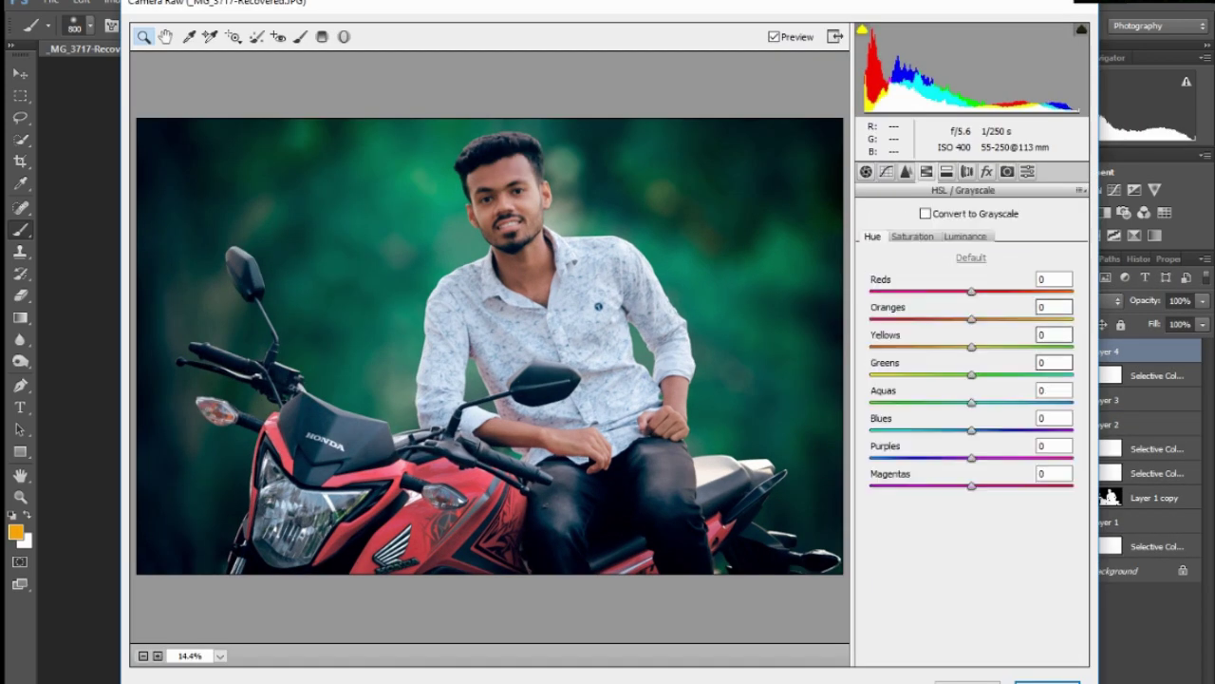
text(47)
key(shift+Tab)
text(-3)
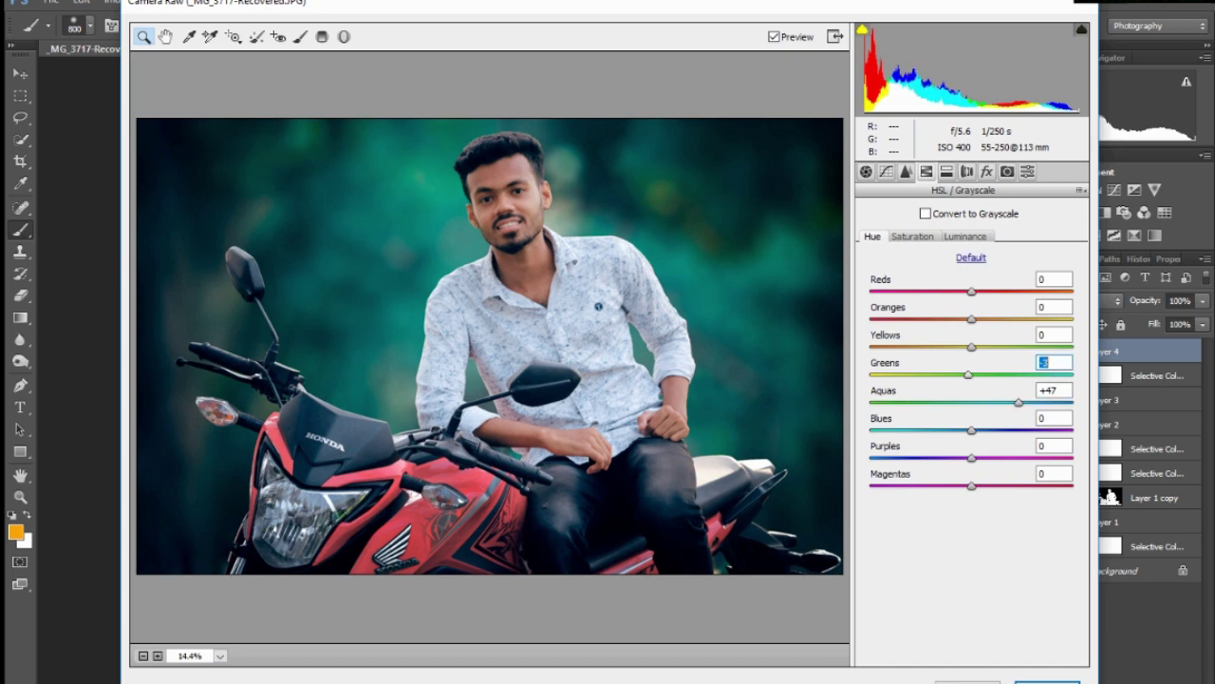
key(Tab)
text(-100)
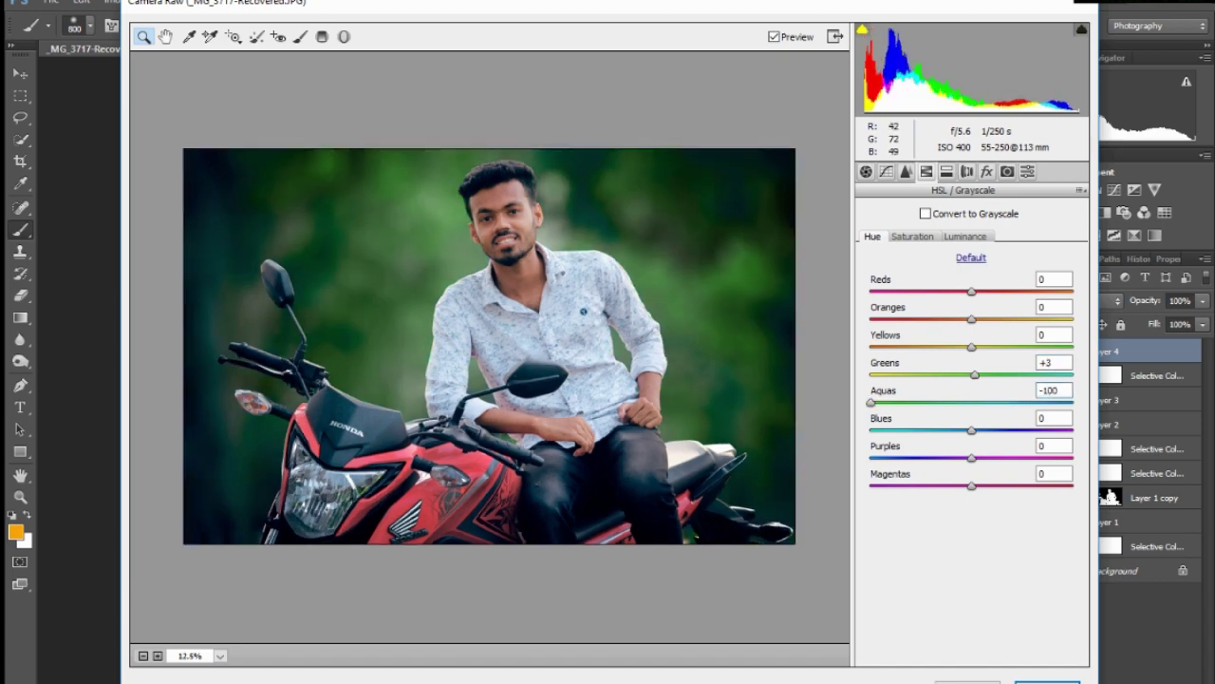
- Set the Greens hue to +72 and the Aquas hue to -45
key(ctrl+minus)
text(-68)
key(shift+Tab)
text(-100)
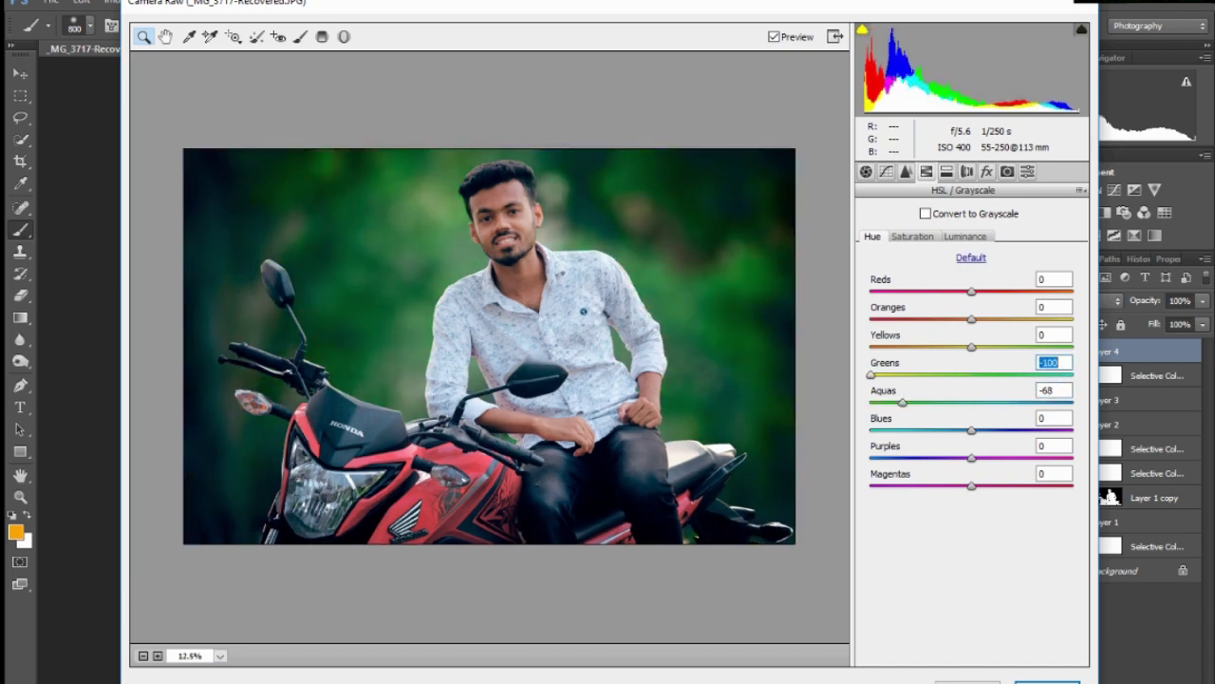
text(72)
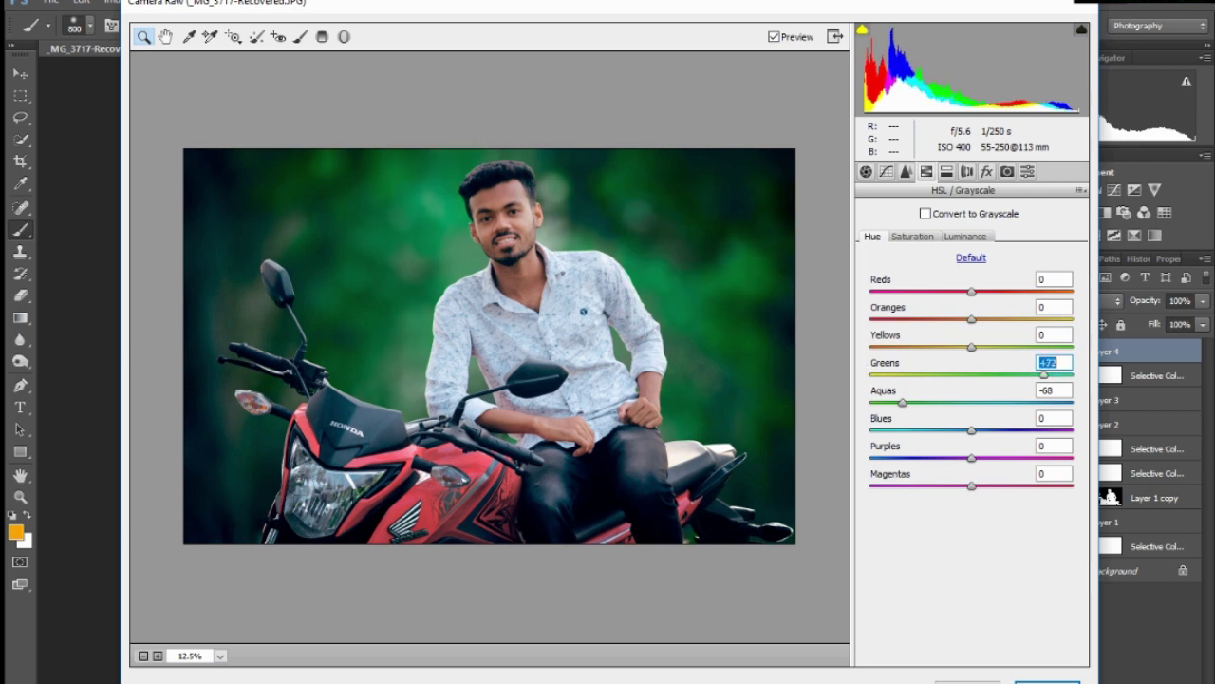
key(Tab)
text(-45)
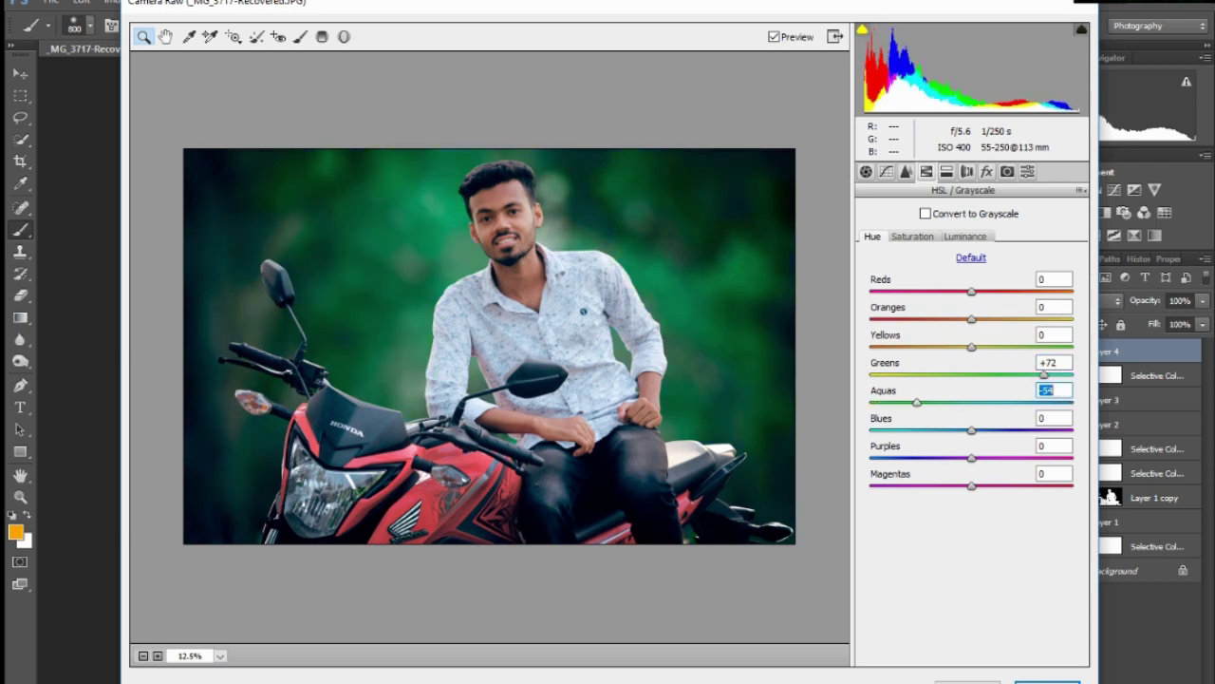
- Add a vignette with Amount -18, Midpoint 53 and Roundness -68
key(ctrl+alt+7)
text(-18)
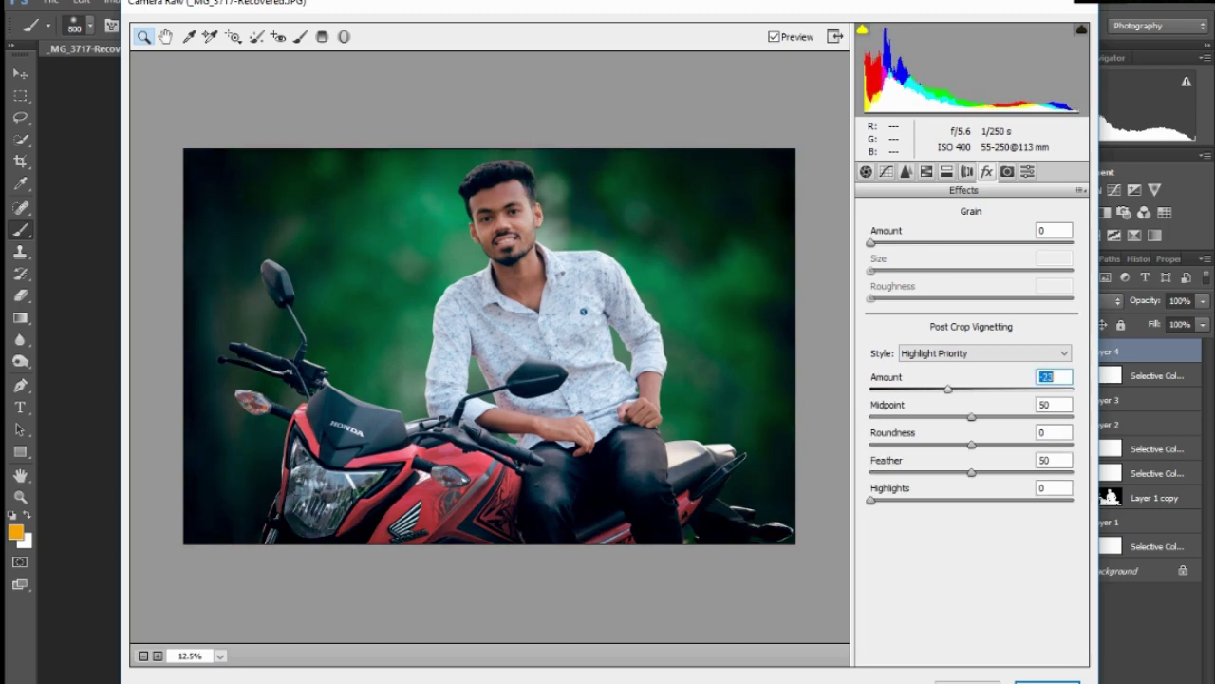
key(Tab)
text(53)
key(Tab)
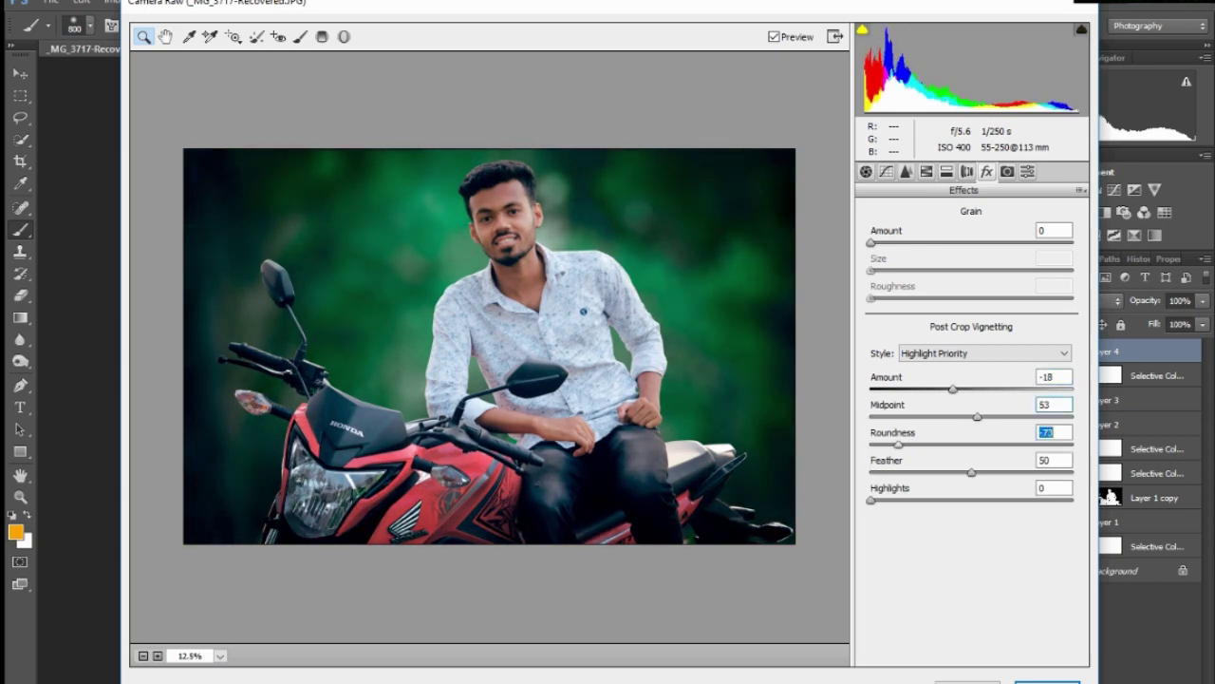
text(-68)
key(Tab)
key(Tab)
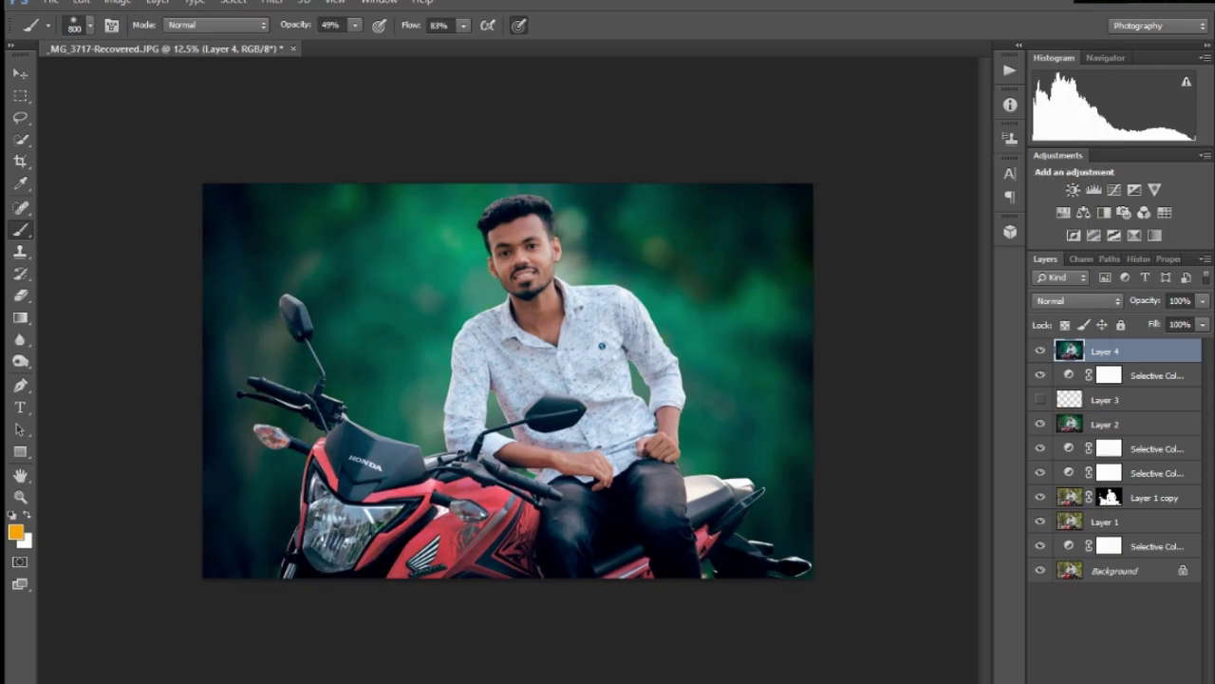
- Apply the Camera Raw adjustments and burn the green background beside the man's head darker
key(Return)
key(ctrl+plus)
key(ctrl+plus)
key(ctrl+minus)
key(ctrl+minus)
key(ctrl+minus)
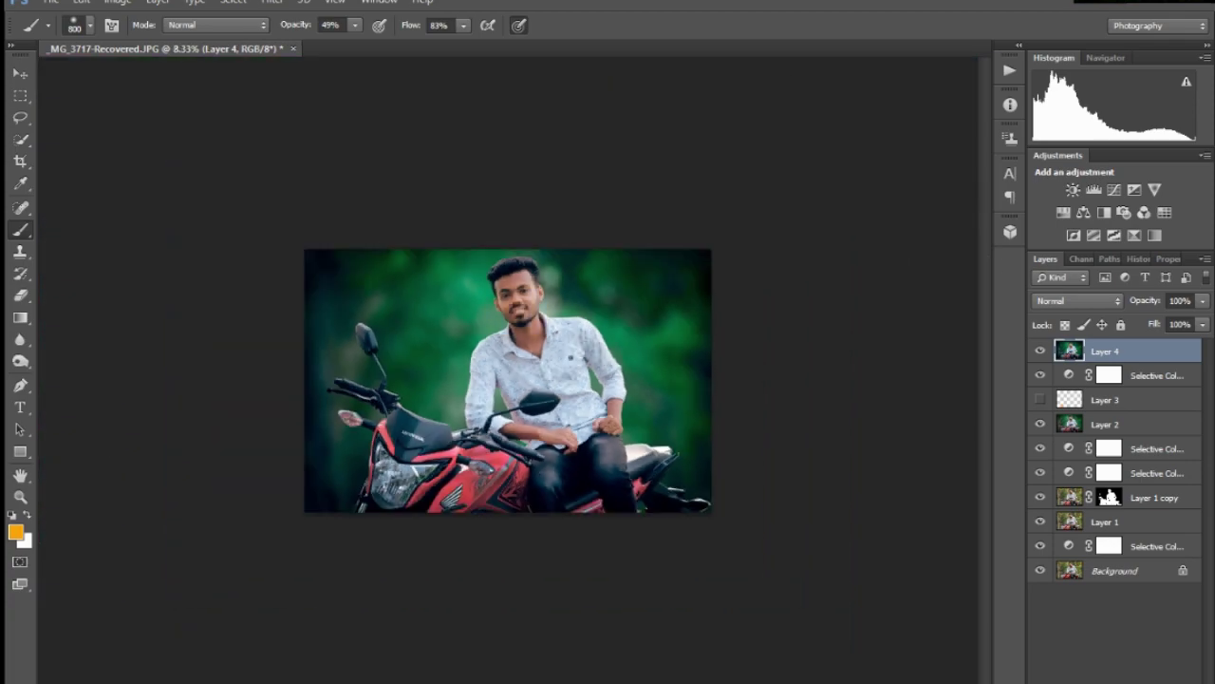
key(ctrl+plus)
key(o)
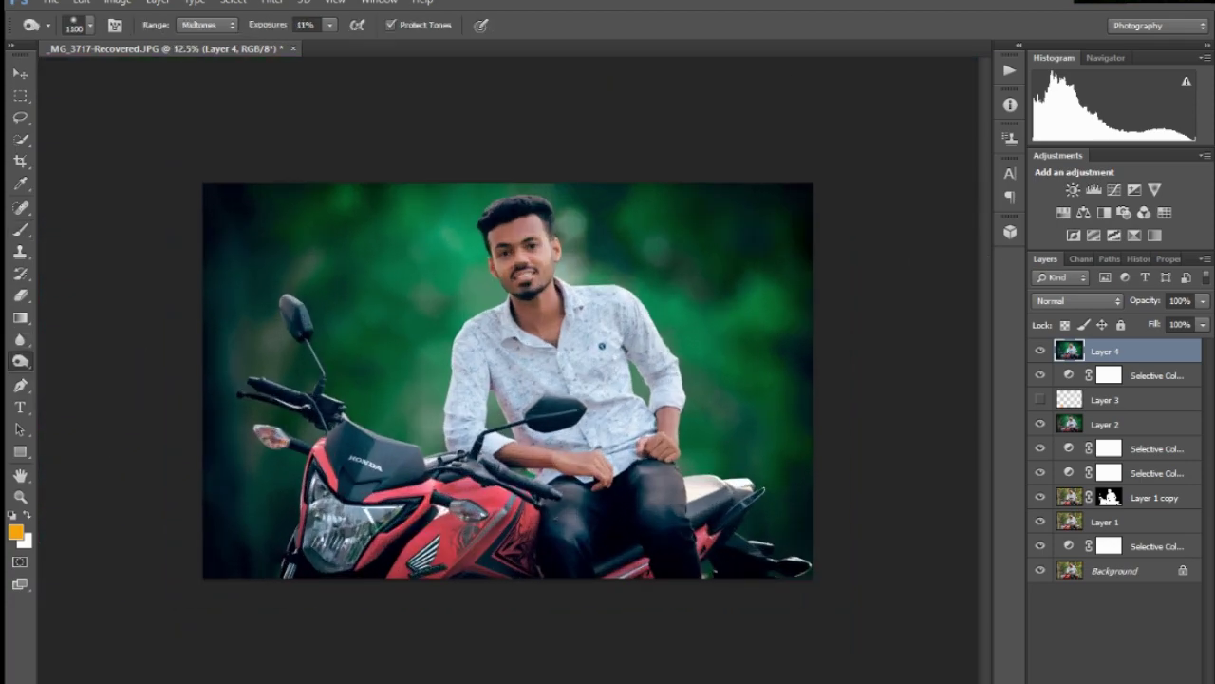
drag(422, 247, 415, 405)
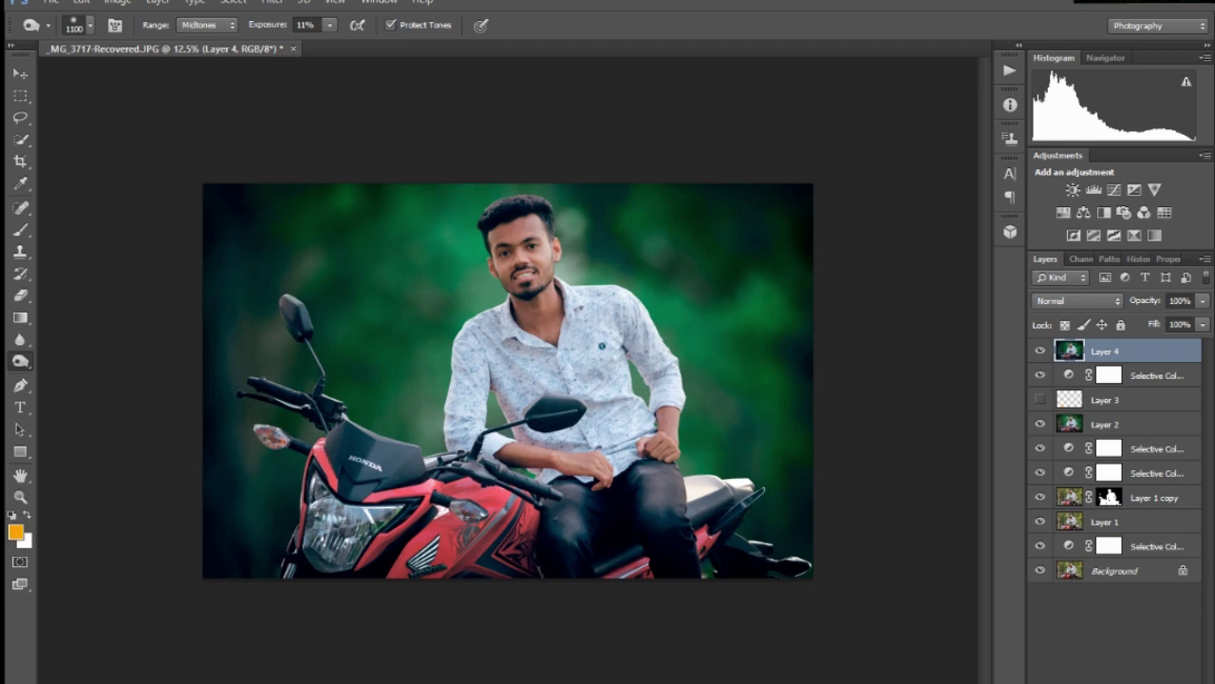
- Keep the Burn tool active and enlarge its brush to 500
right_click(20, 361)
click(86, 377)
scroll(548, 305, up, 2)
key(bracketright)
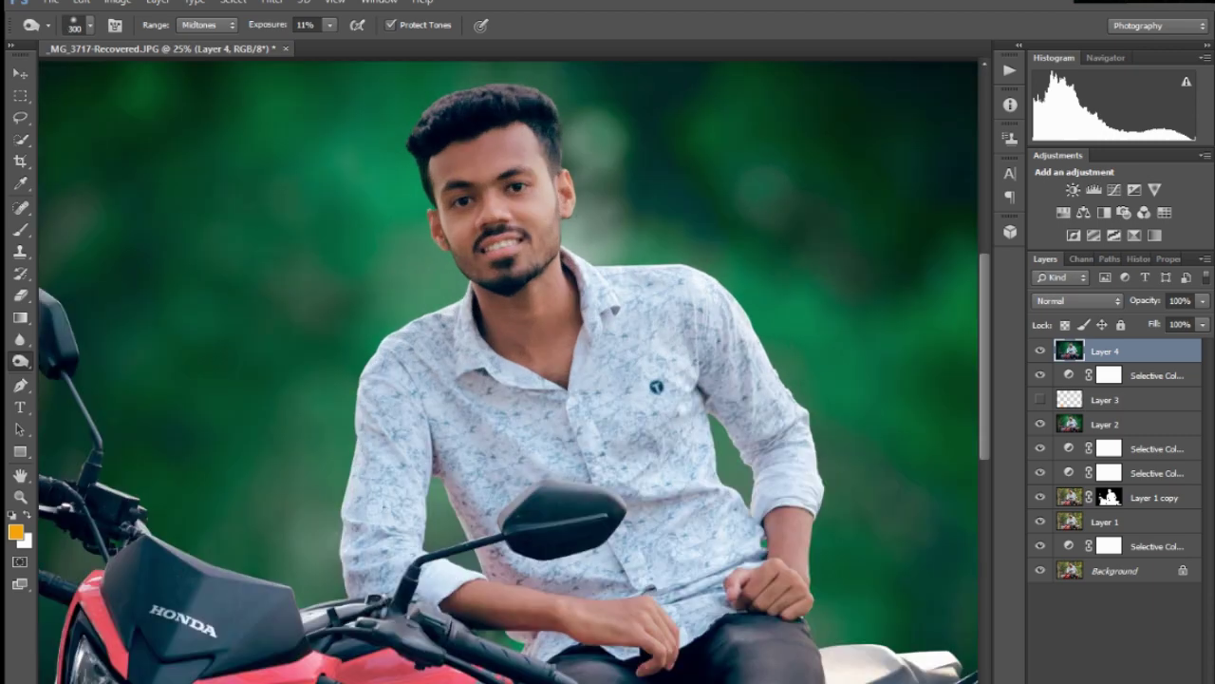
key(bracketright)
scroll(508, 380, down, 2)
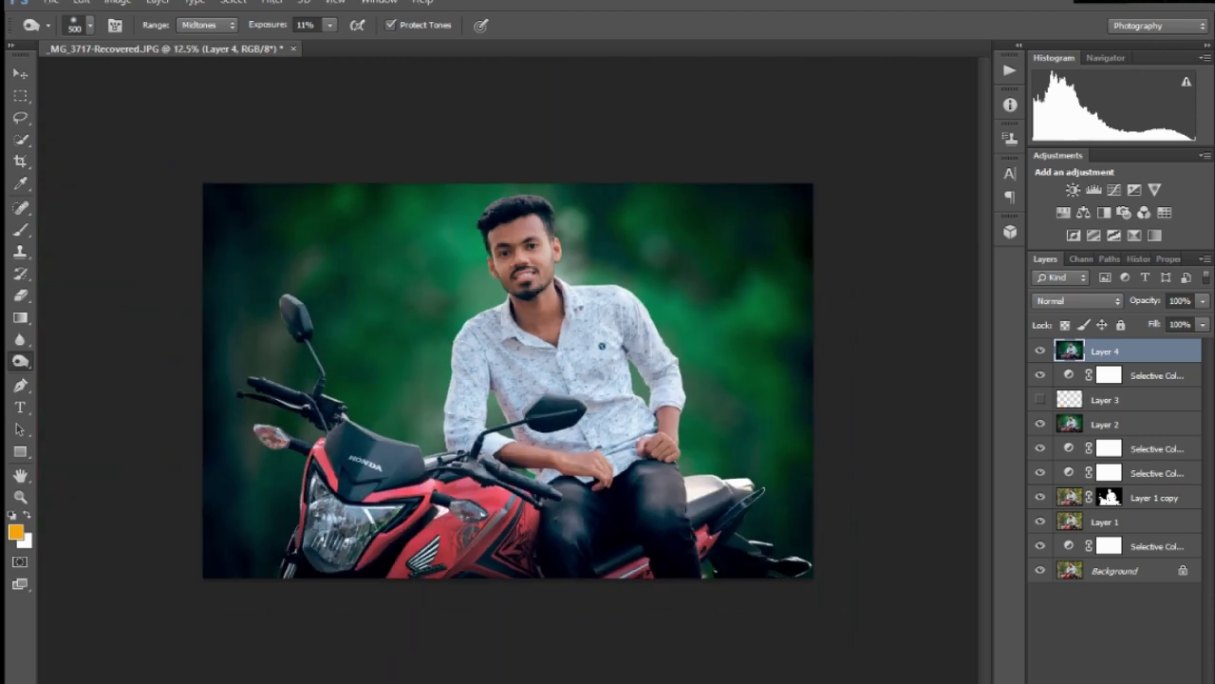
scroll(500, 233, up, 3)
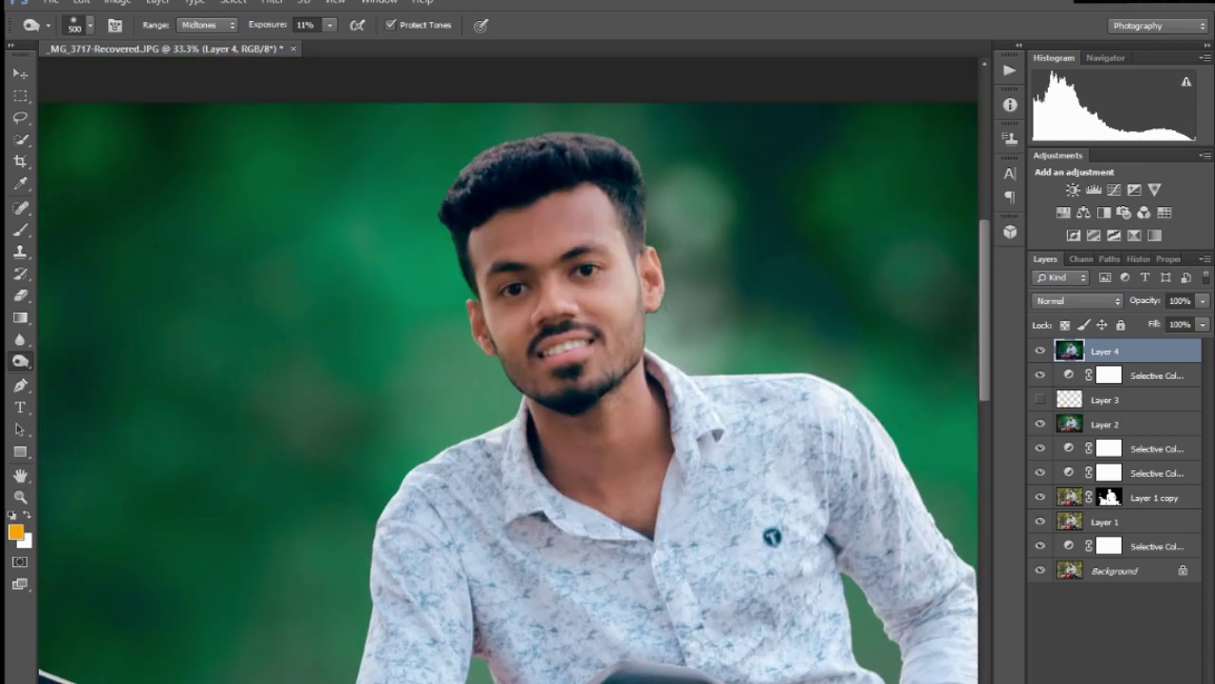
- Dodge the man's face slightly lighter with a slightly larger brush, then return to Burn
right_click(20, 361)
click(71, 356)
scroll(508, 379, down, 1)
key(bracketright)
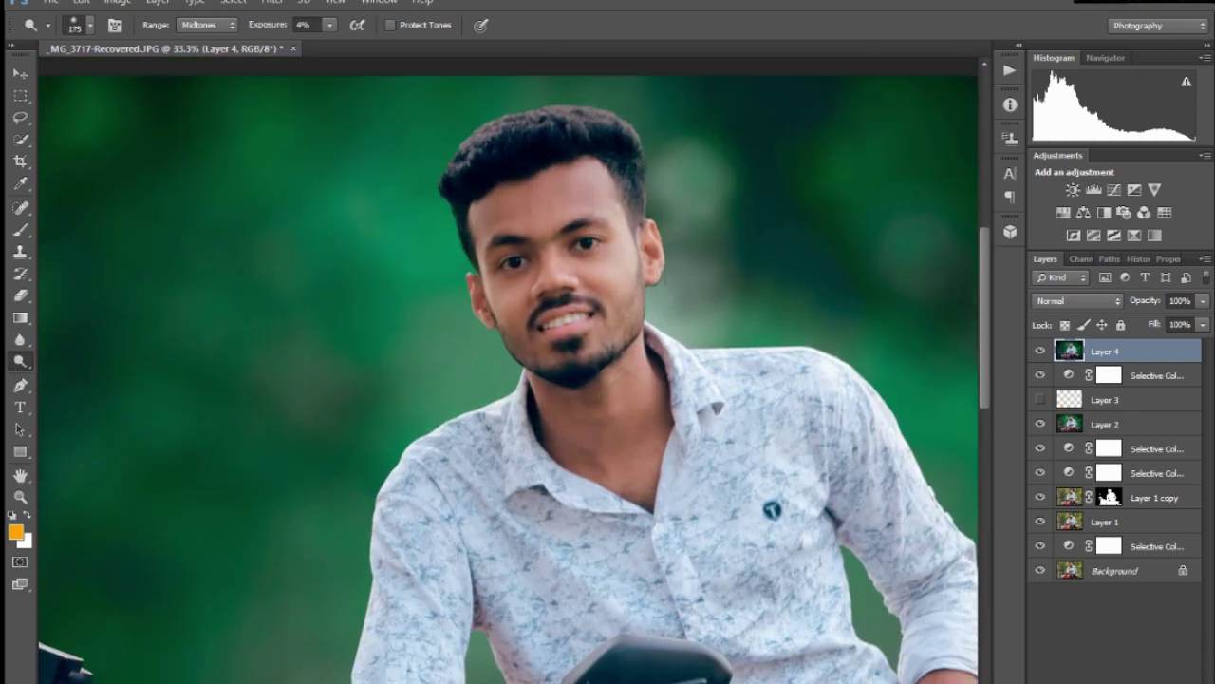
scroll(508, 380, up, 1)
key(shift+o)
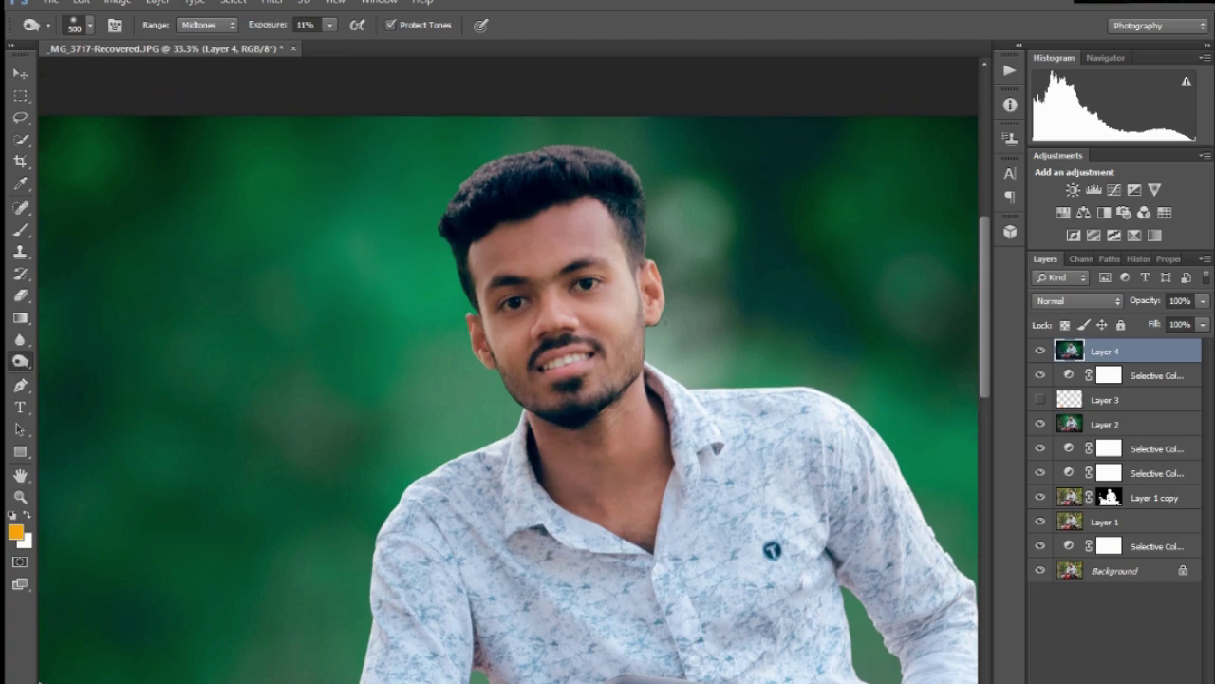
scroll(508, 380, down, 1)
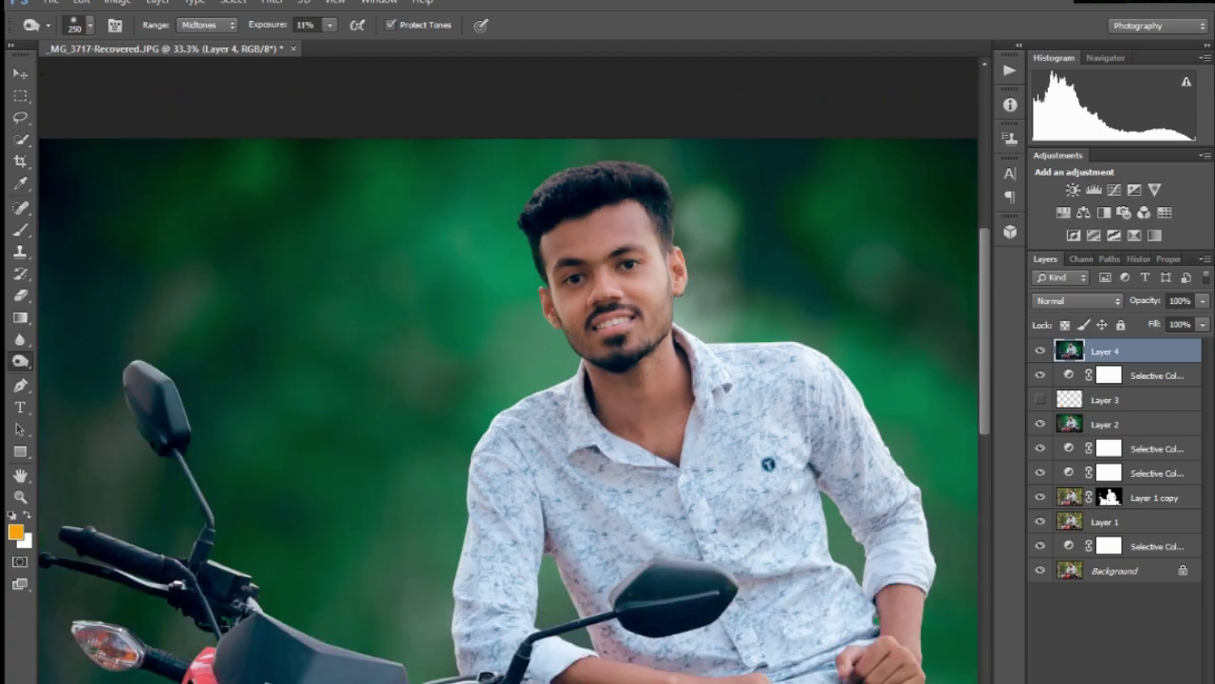
scroll(508, 380, down, 2)
- Cancel a new blank document and set the rectangular marquee's feather amount
key(ctrl+n)
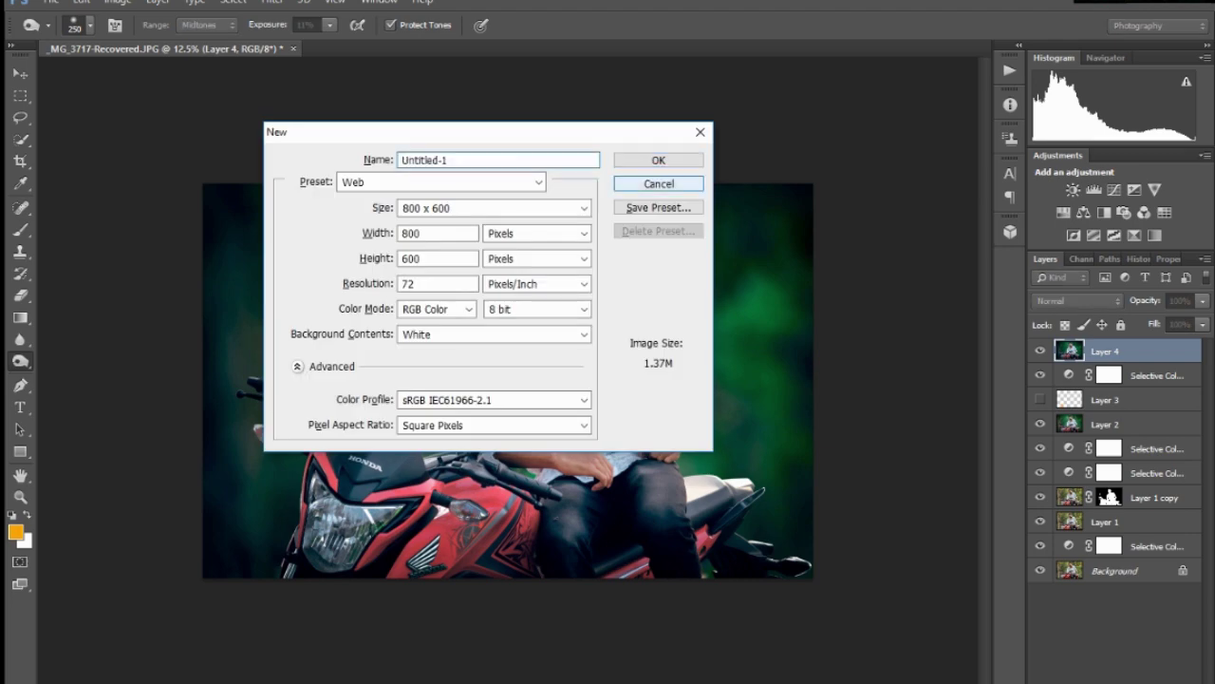
key(Escape)
key(m)
click(38, 25)
click(216, 25)
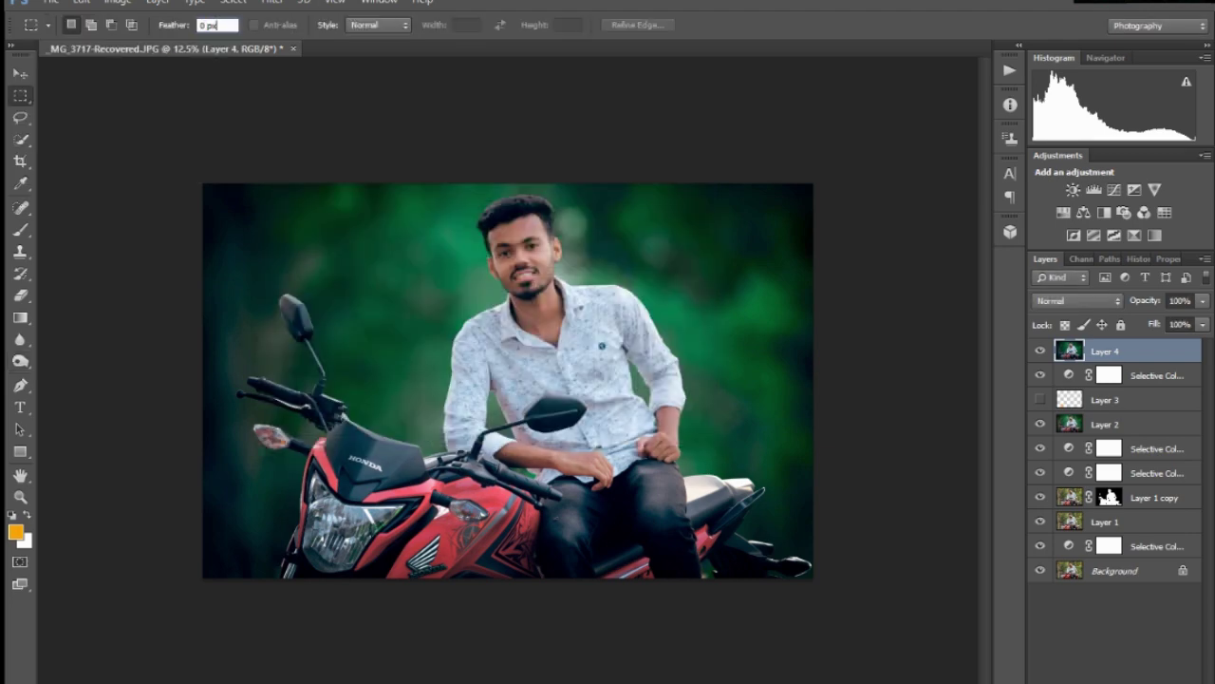
- Apply Noiseware Professional noise reduction twice (Luminance 70%, Color 80%)
click(272, 2)
click(541, 432)
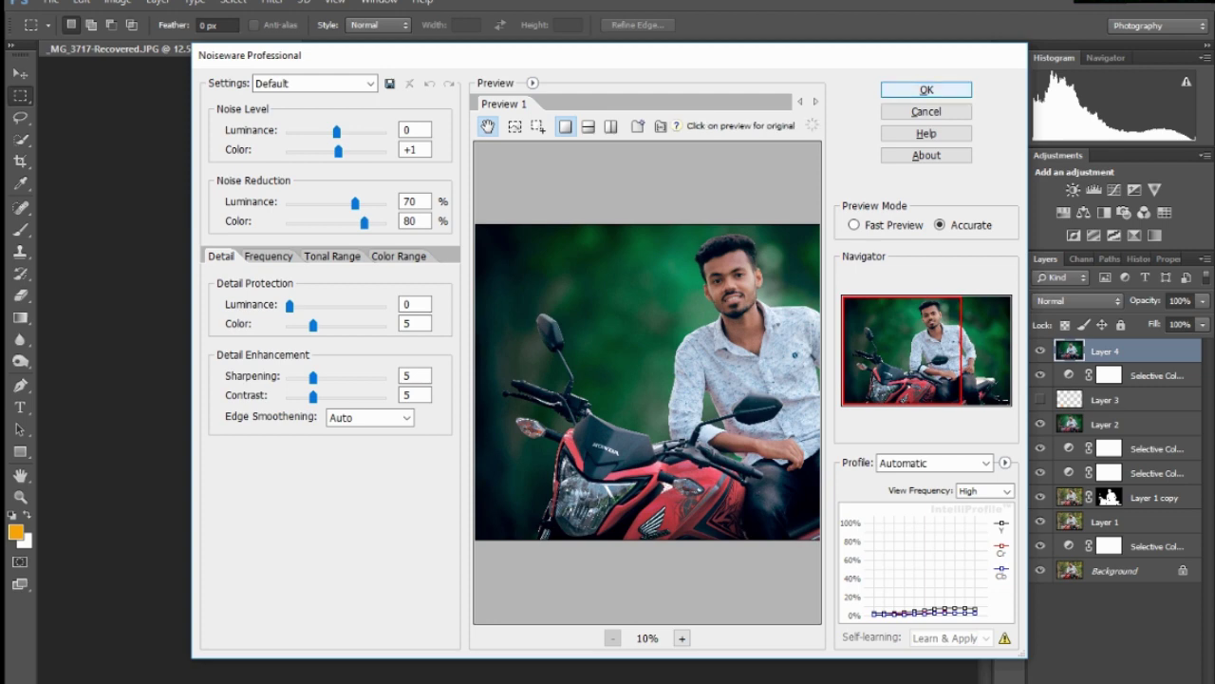
key(Return)
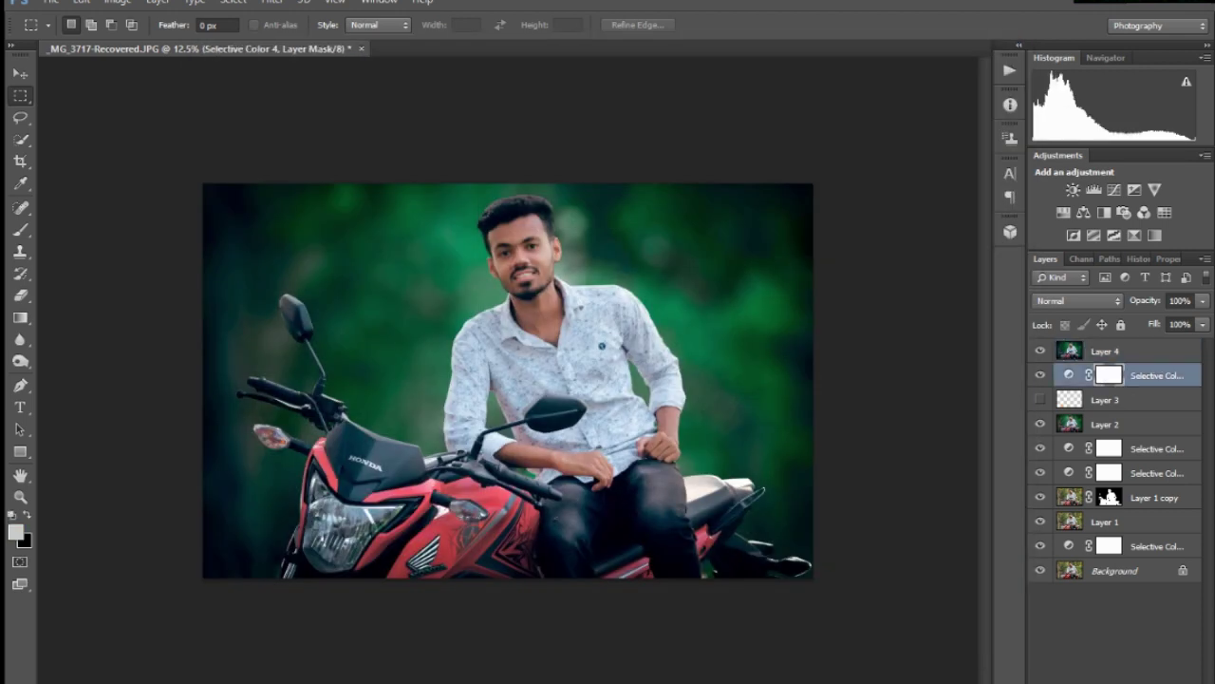
click(271, 2)
click(553, 414)
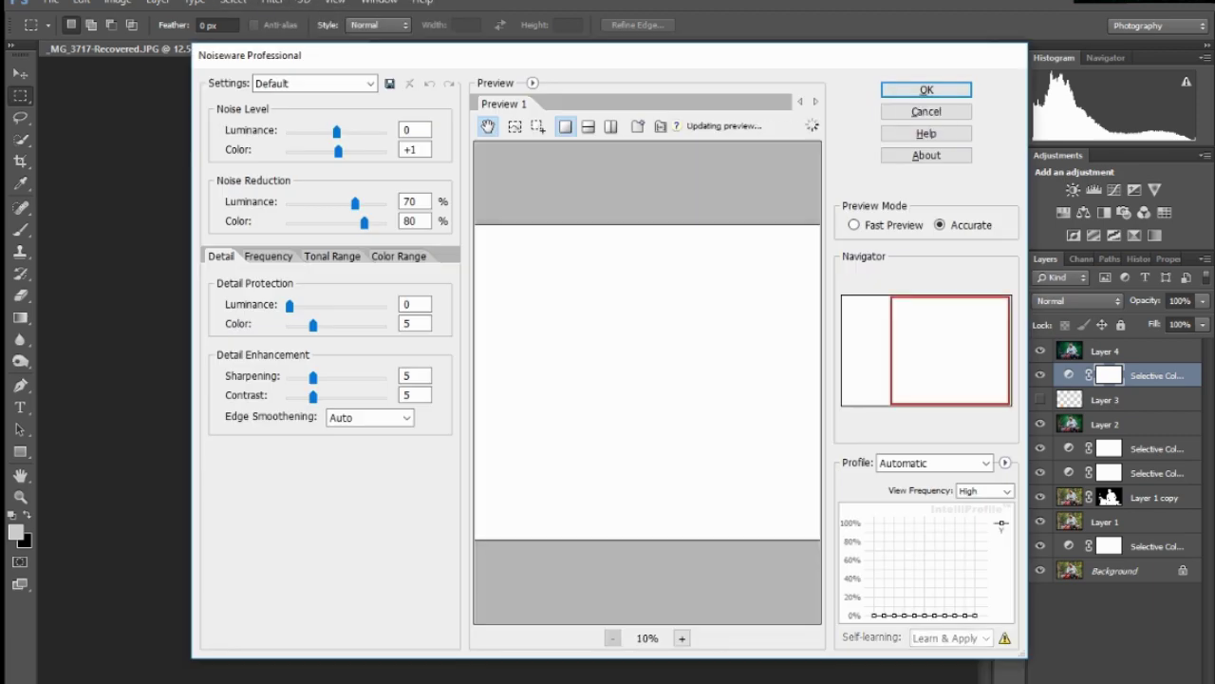
key(Return)
- Apply a third Noiseware pass, zoom out, and compare the photo with Layer 4 hidden
key(alt+t)
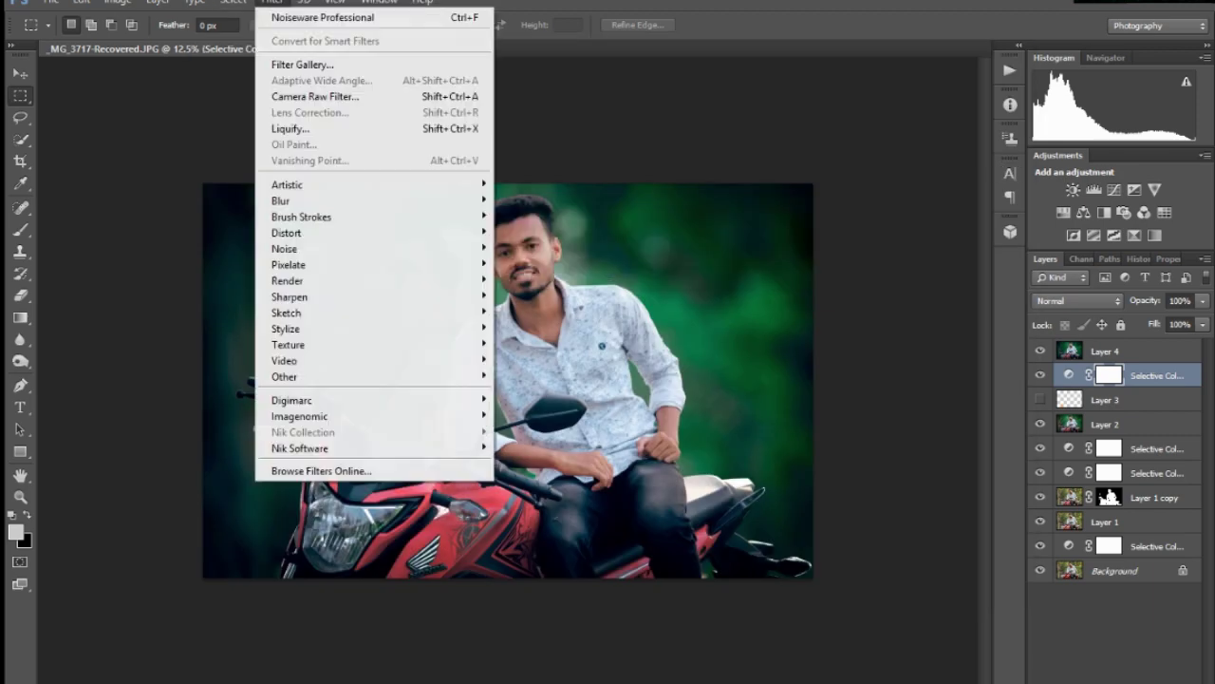
click(552, 415)
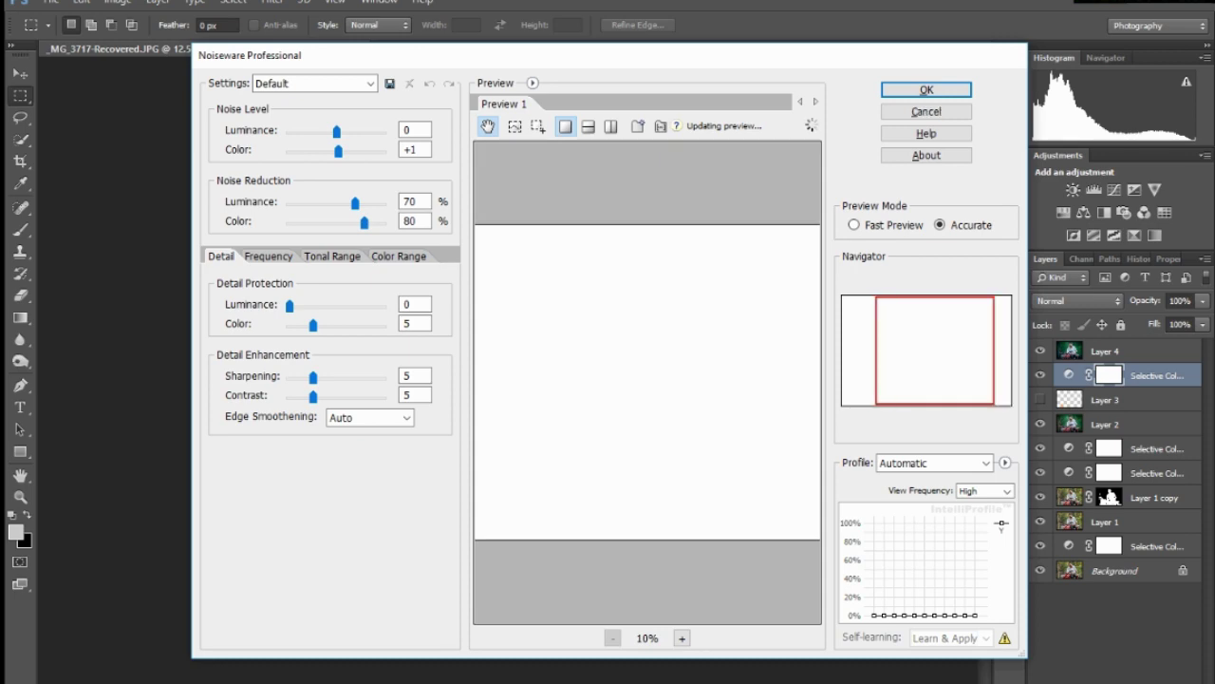
key(Return)
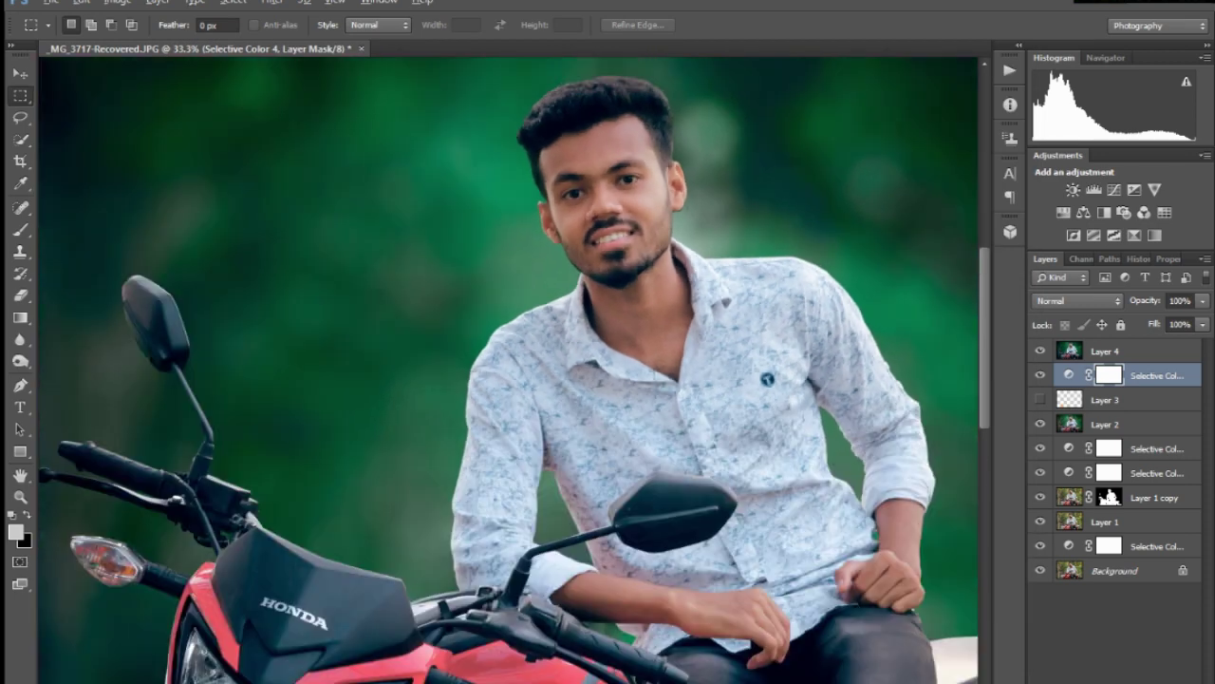
key(ctrl+minus)
key(ctrl+minus)
key(ctrl+minus)
click(1040, 351)
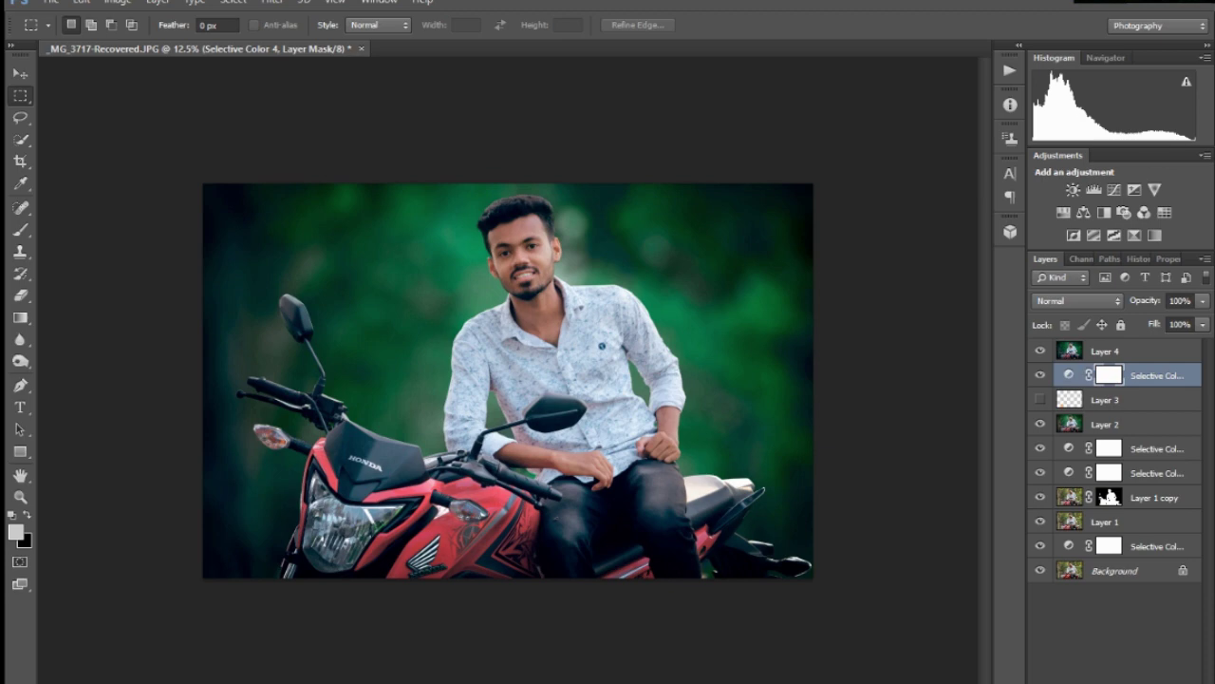
- Copy the Untitled-1 logo into the photo and place it beside the man above the bike
click(397, 49)
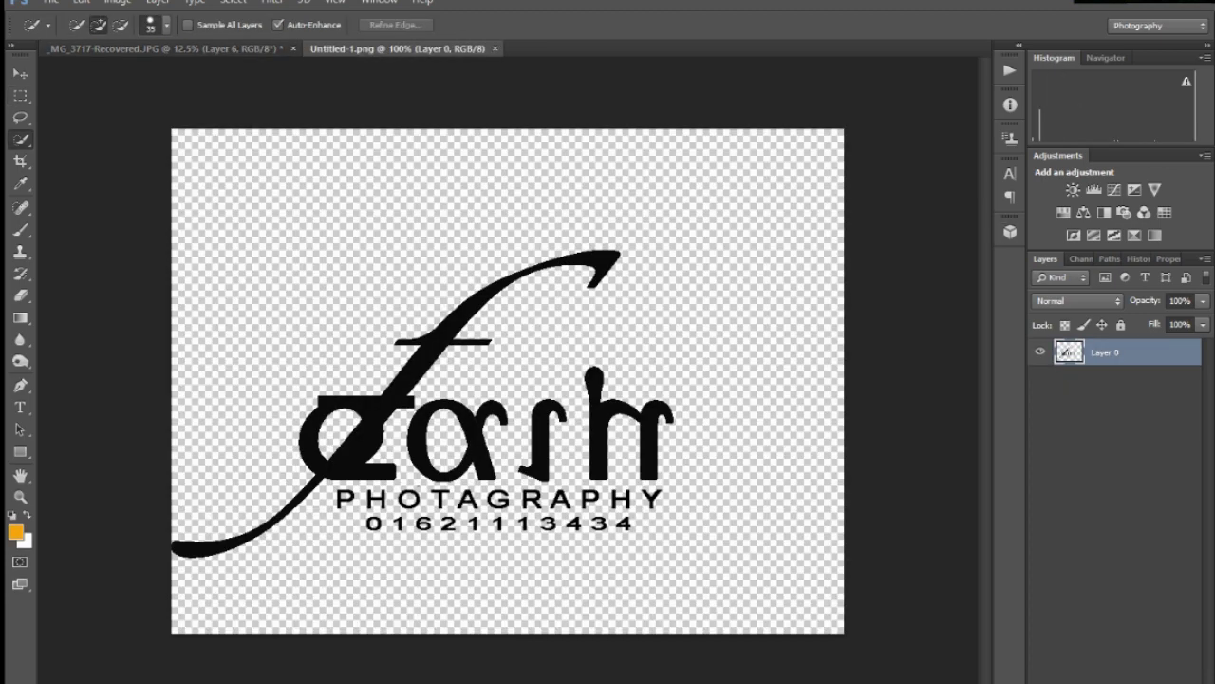
key(v)
mouse_move(512, 408)
mouse_down()
mouse_move(166, 48)
mouse_move(512, 380)
mouse_up()
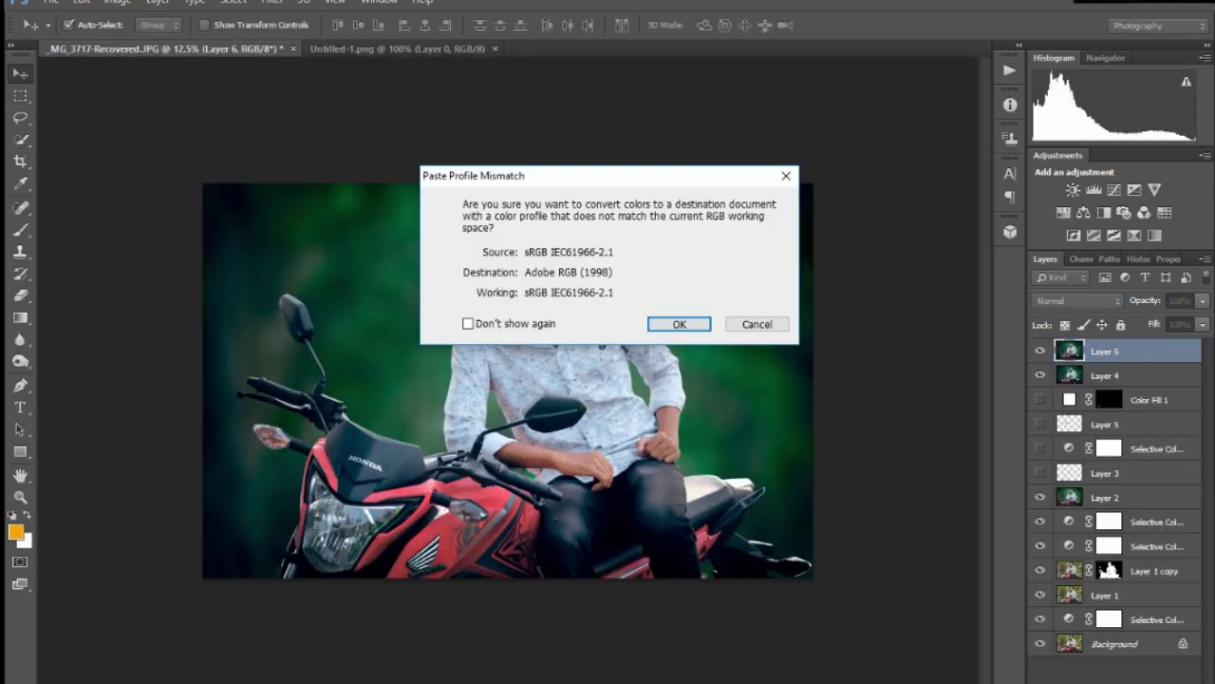
key(Return)
key(ctrl+t)
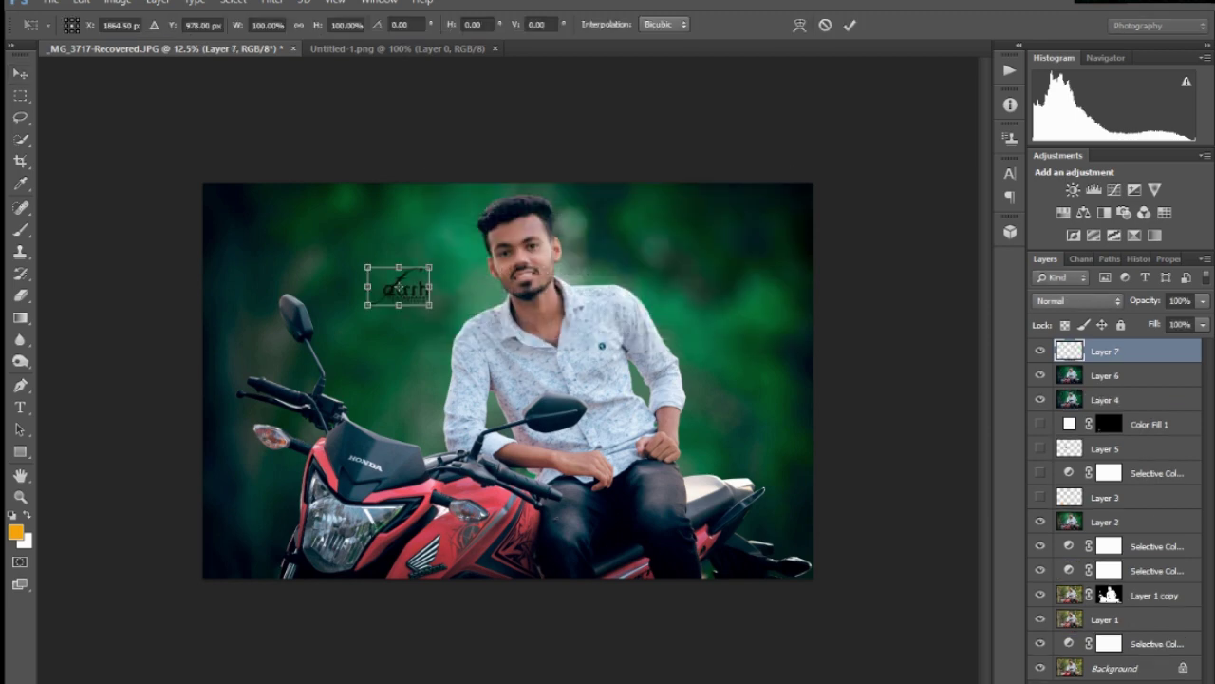
mouse_move(400, 285)
mouse_down()
mouse_move(403, 398)
mouse_move(370, 376)
mouse_up()
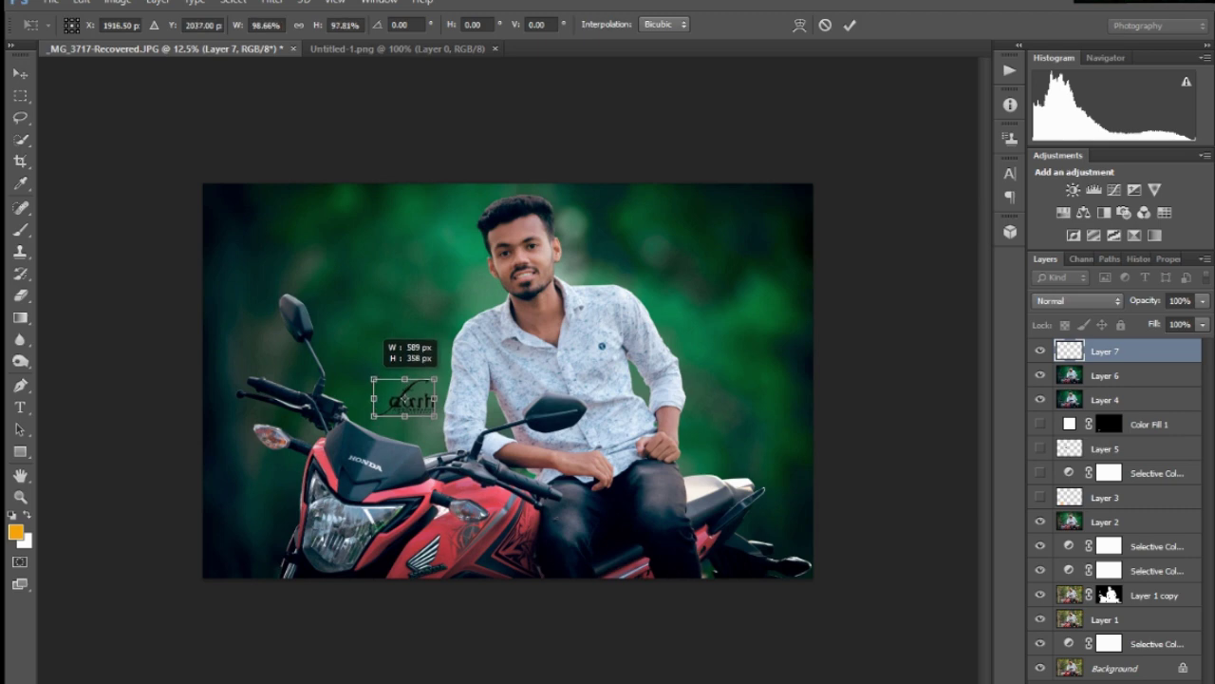
key(Return)
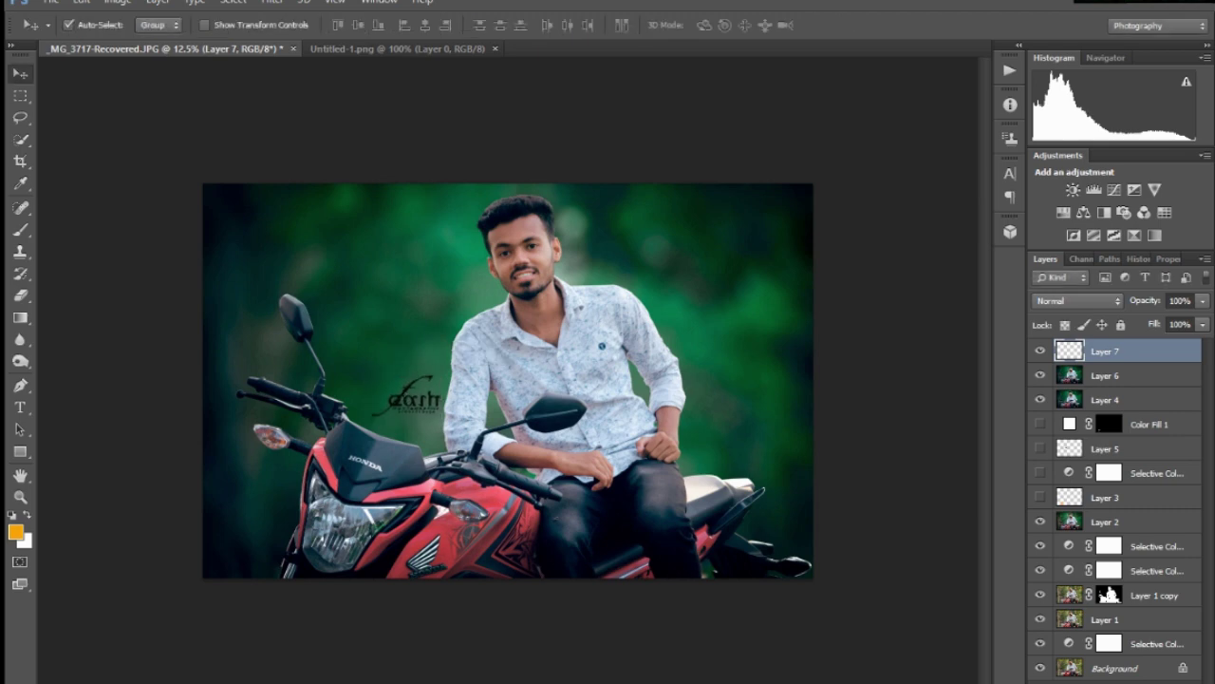
- Select the logo's dark lettering and add a white (ffffff) Solid Color fill layer over it
key(w)
drag(432, 365, 399, 404)
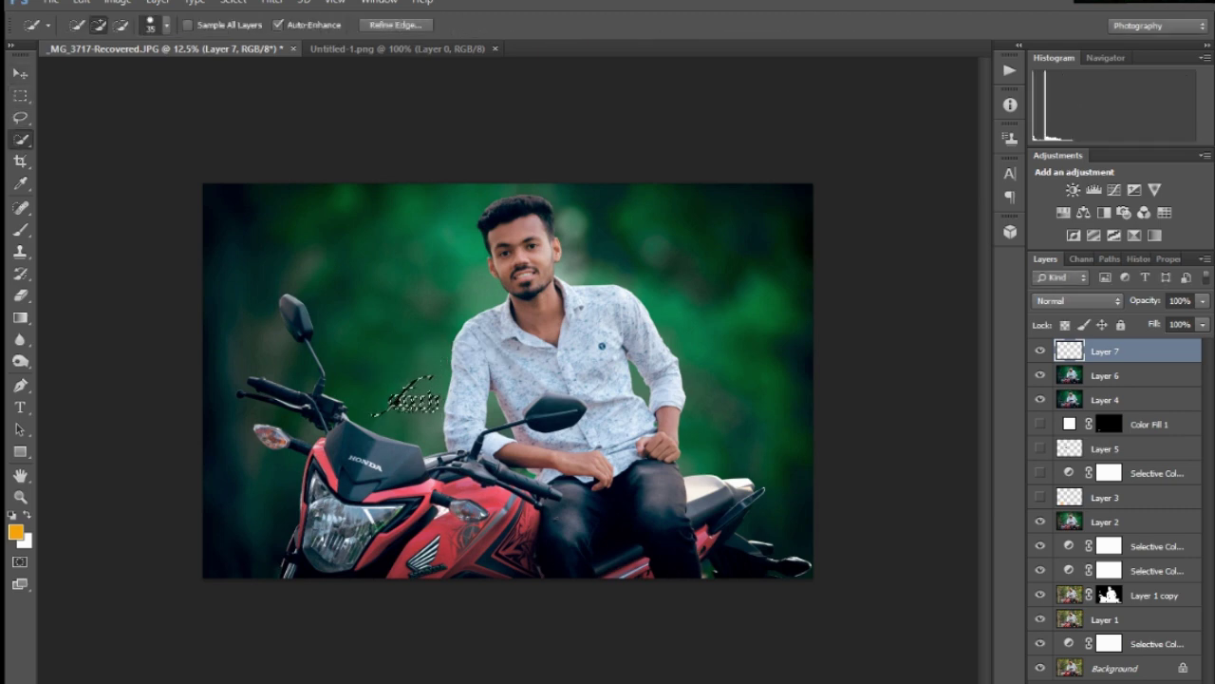
click(1125, 676)
click(1100, 348)
text(ffffff)
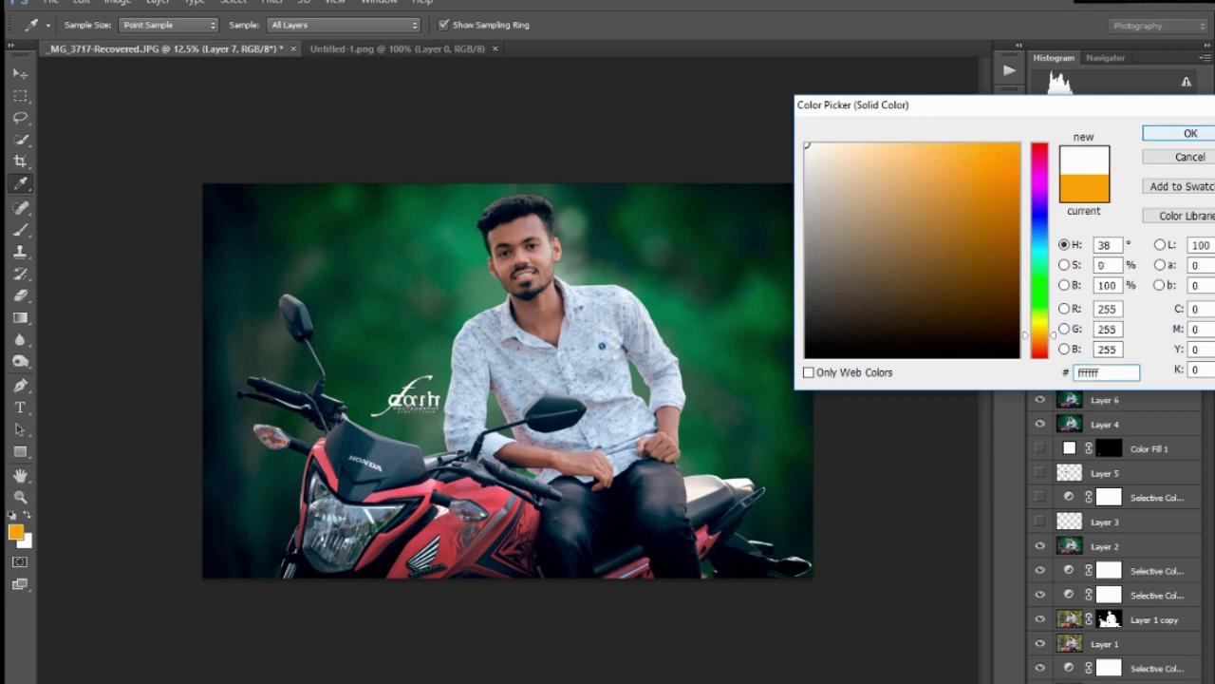
click(1175, 133)
- Move the white logo to the photo's bottom-left corner and hide the dark Layer 7 logo
key(ctrl+t)
mouse_move(405, 397)
mouse_down()
mouse_move(239, 558)
mouse_move(283, 531)
mouse_up()
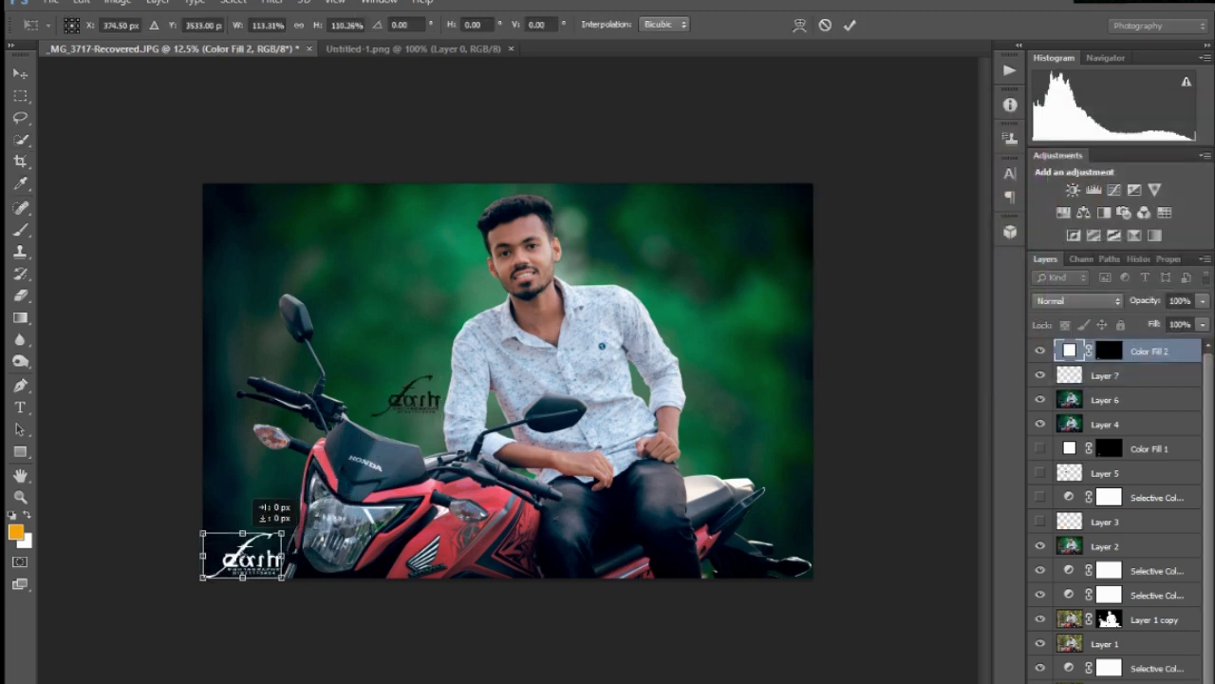
click(850, 24)
click(1040, 375)
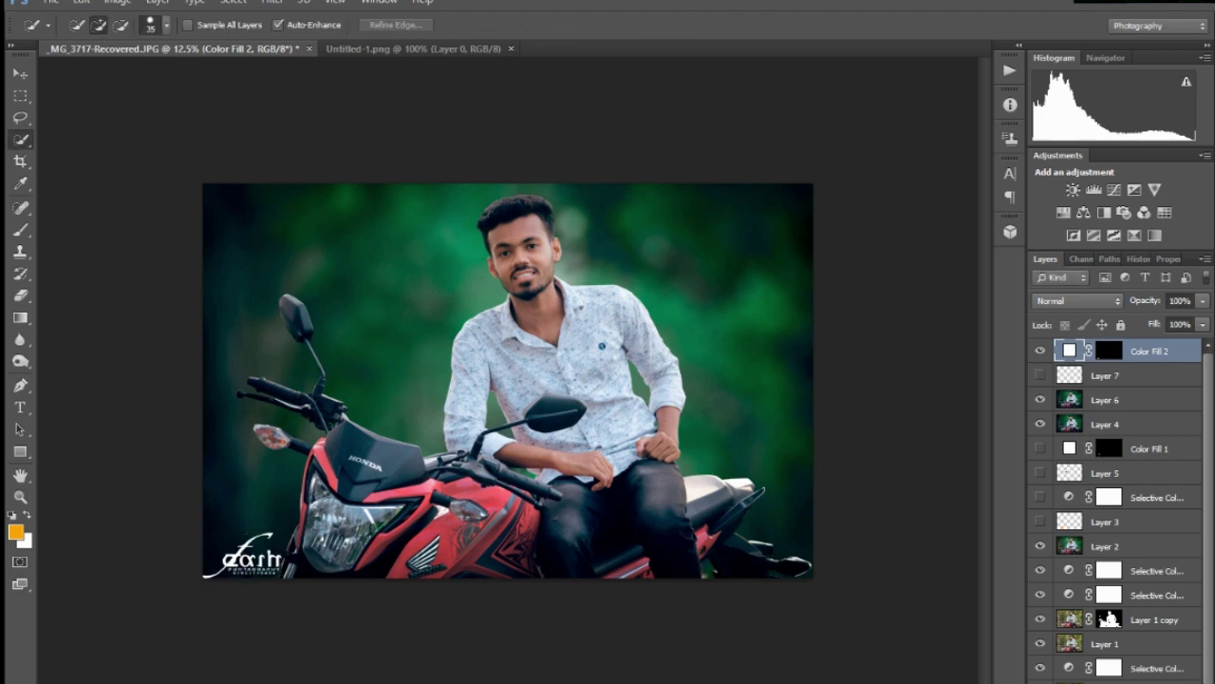
click(50, 3)
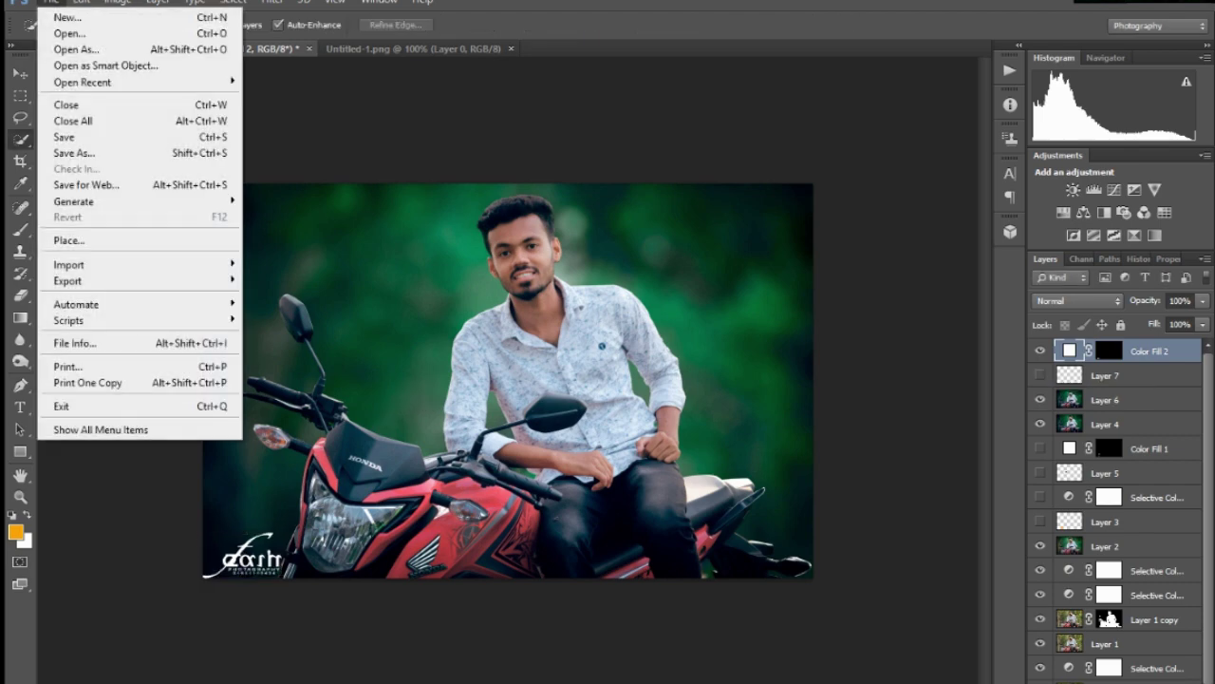
- Open the photography logo PNG, dock it as a tab, and drag it onto the motorcycle photo
click(69, 34)
click(504, 204)
click(461, 362)
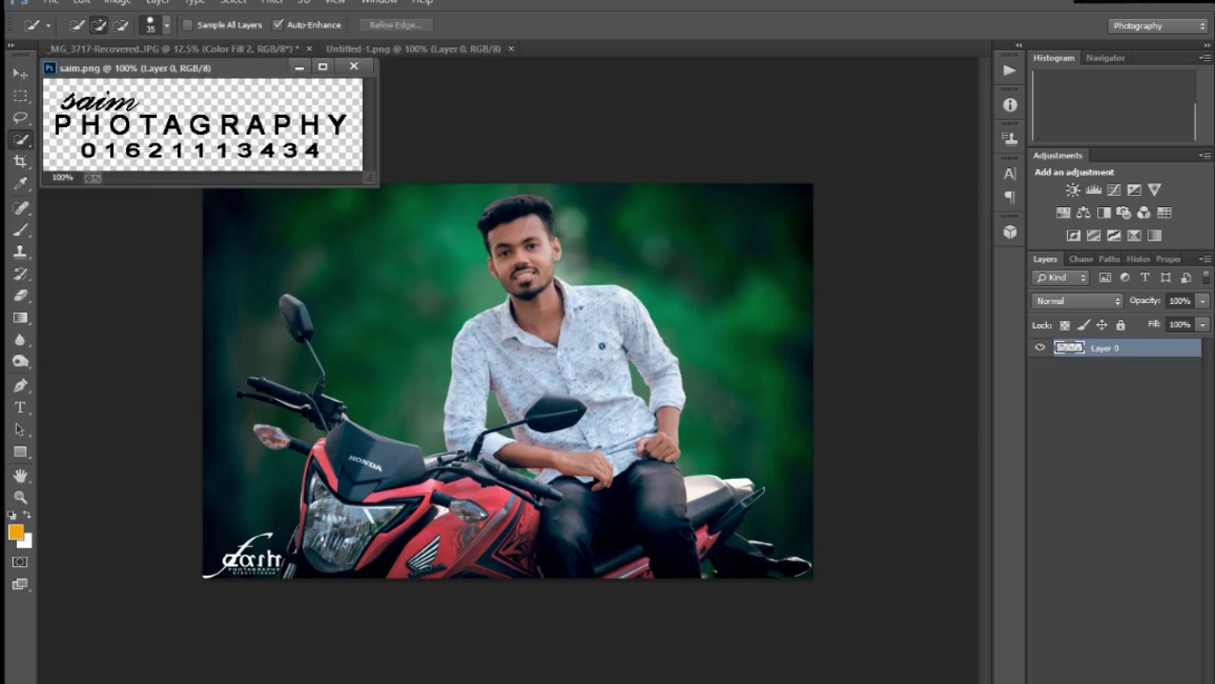
mouse_move(143, 67)
mouse_down()
mouse_move(501, 41)
mouse_move(589, 48)
mouse_up()
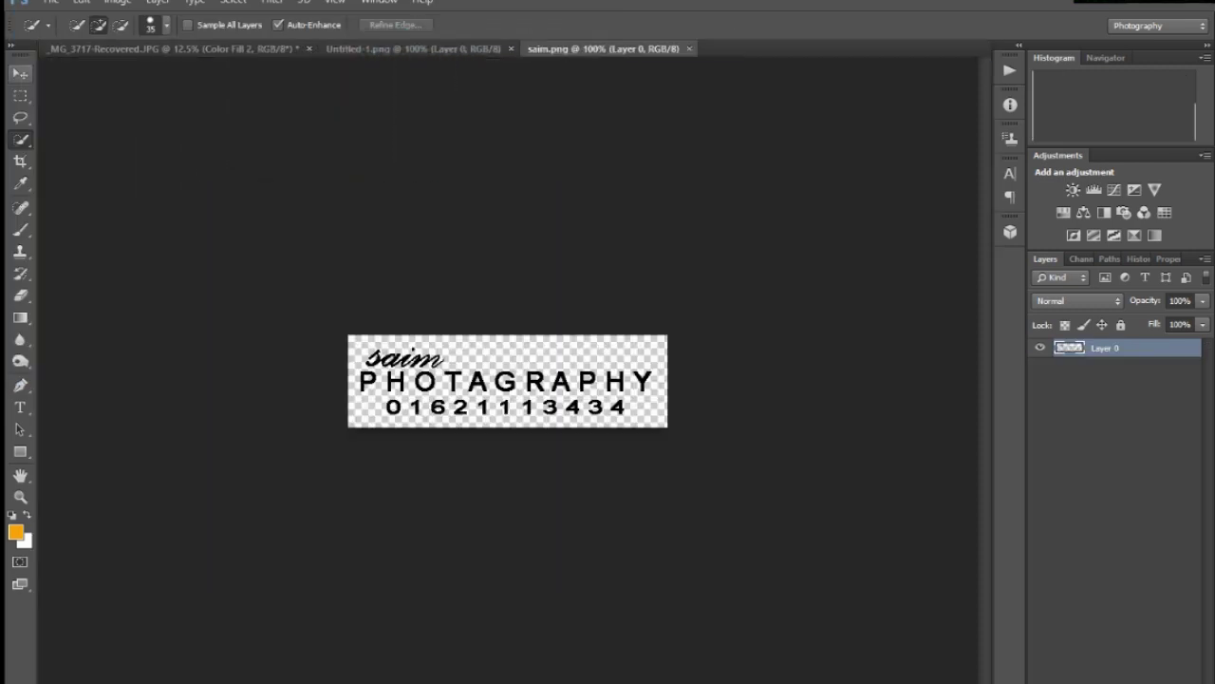
key(v)
drag(503, 380, 727, 384)
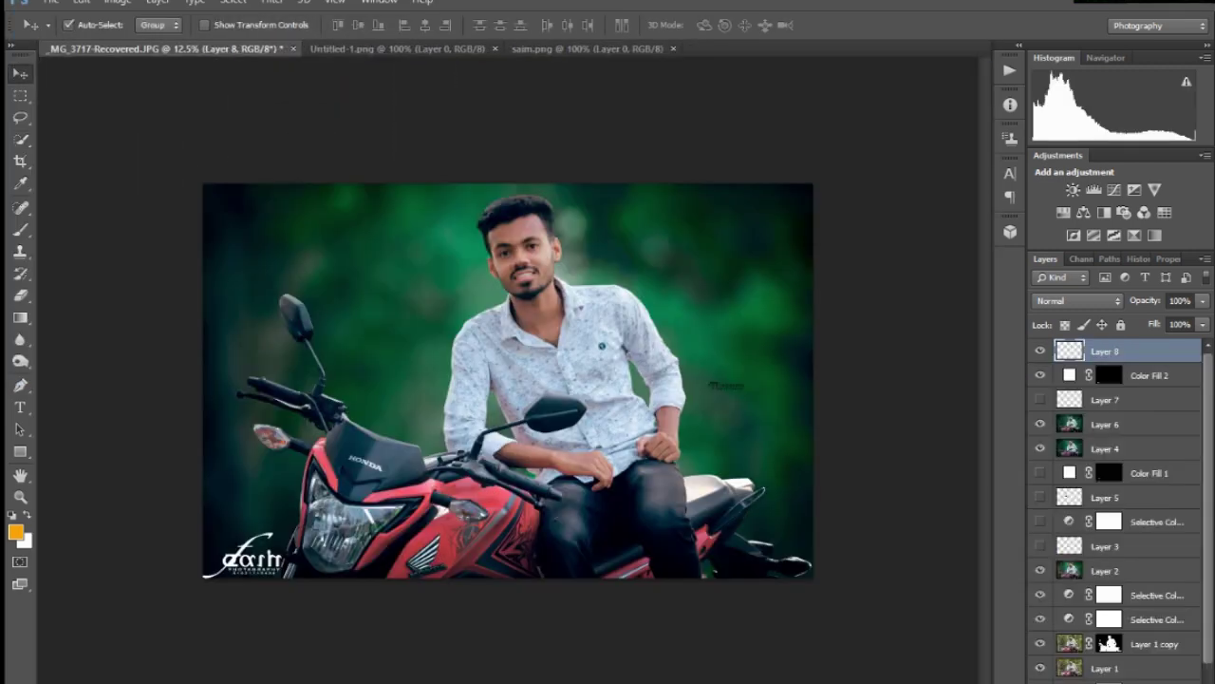
- Enlarge the new logo and position it just right of the man's arm, nudged right twice
key(ctrl+t)
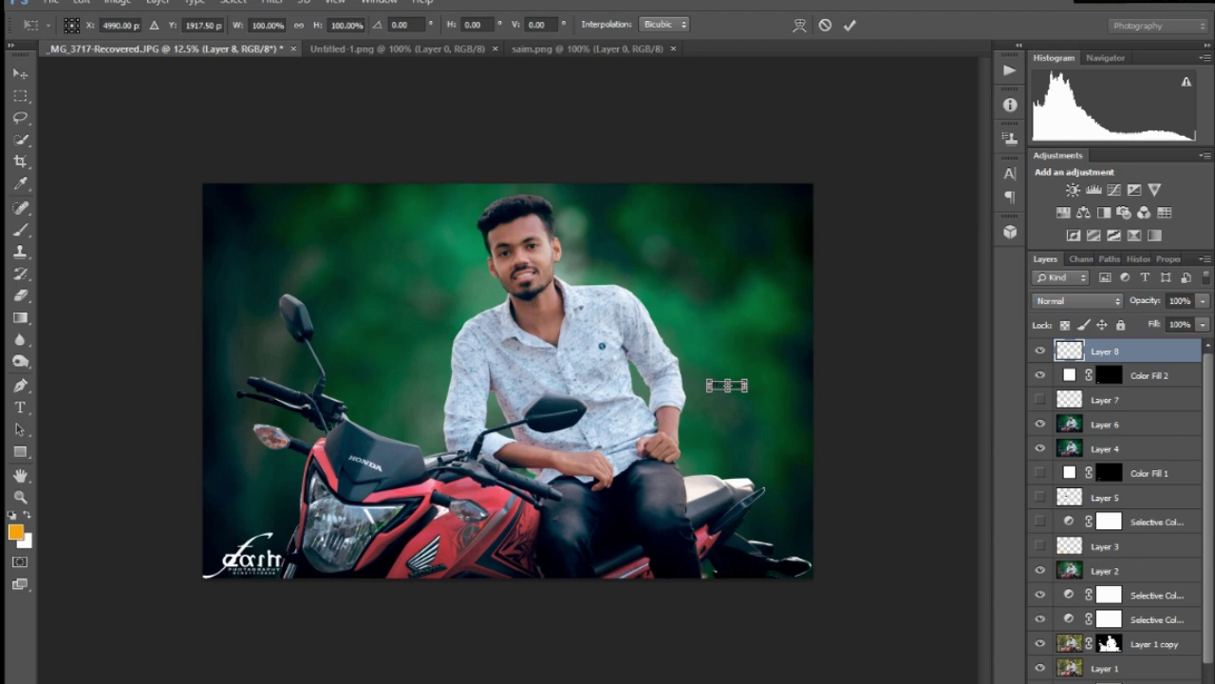
mouse_move(726, 385)
mouse_down()
mouse_move(707, 389)
mouse_move(753, 376)
mouse_up()
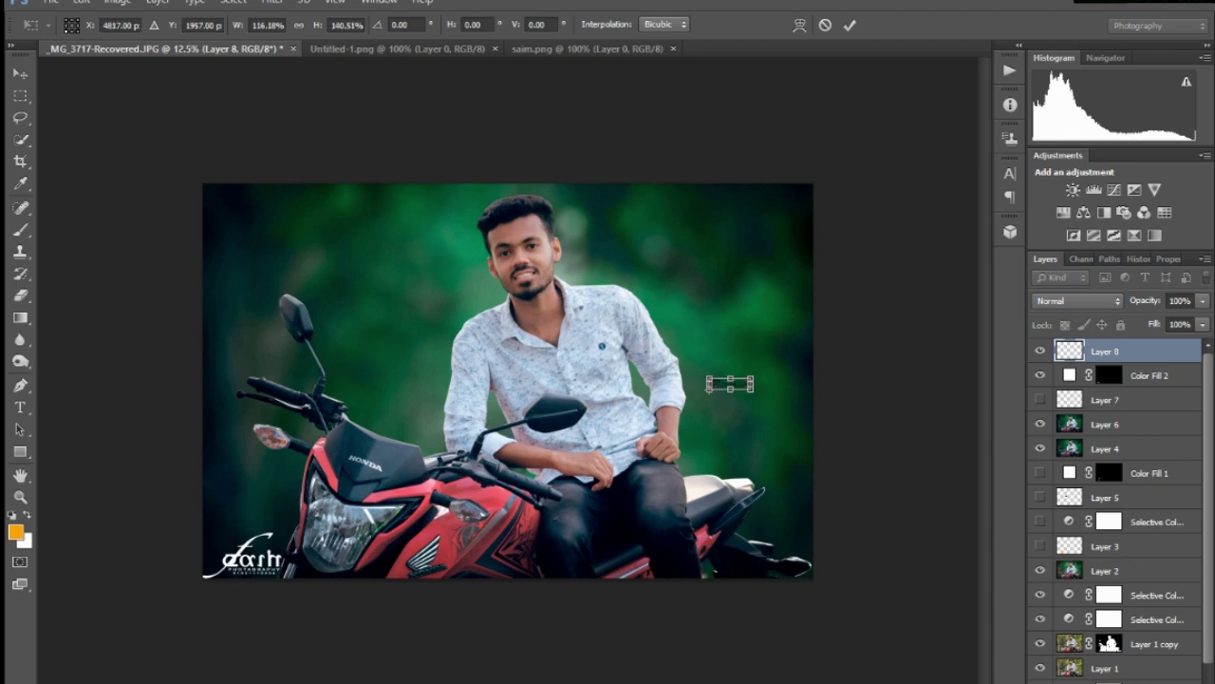
mouse_move(707, 391)
mouse_down()
mouse_move(697, 394)
mouse_move(736, 396)
mouse_up()
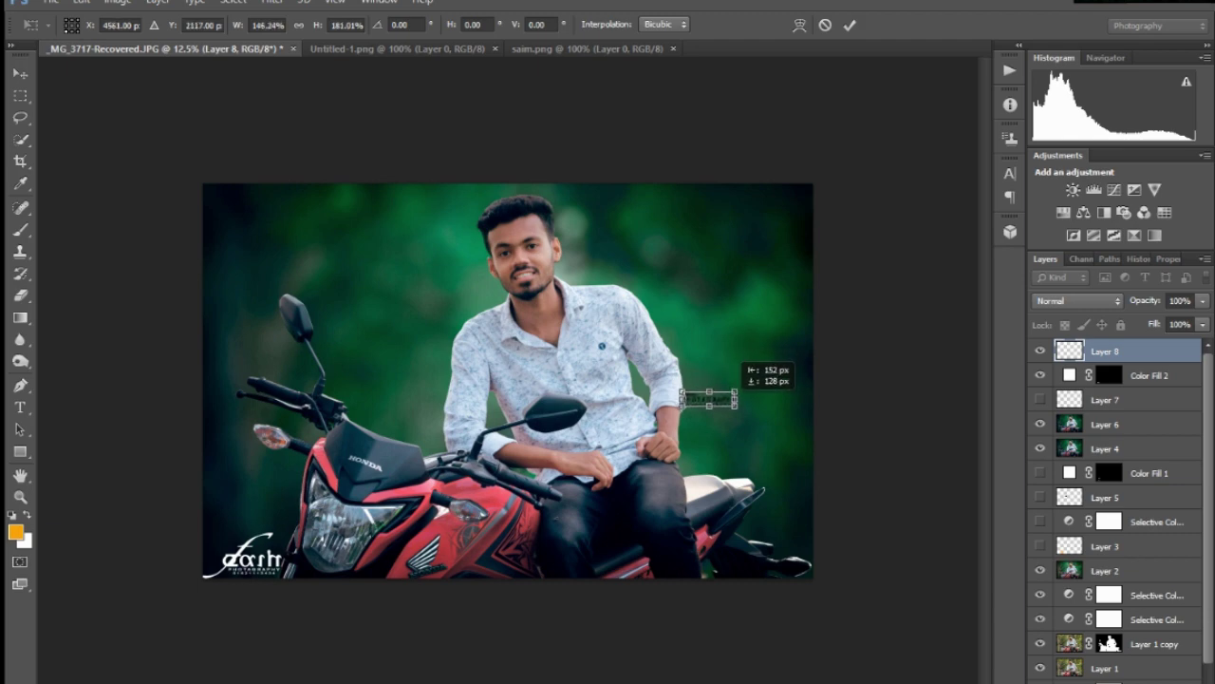
key(Return)
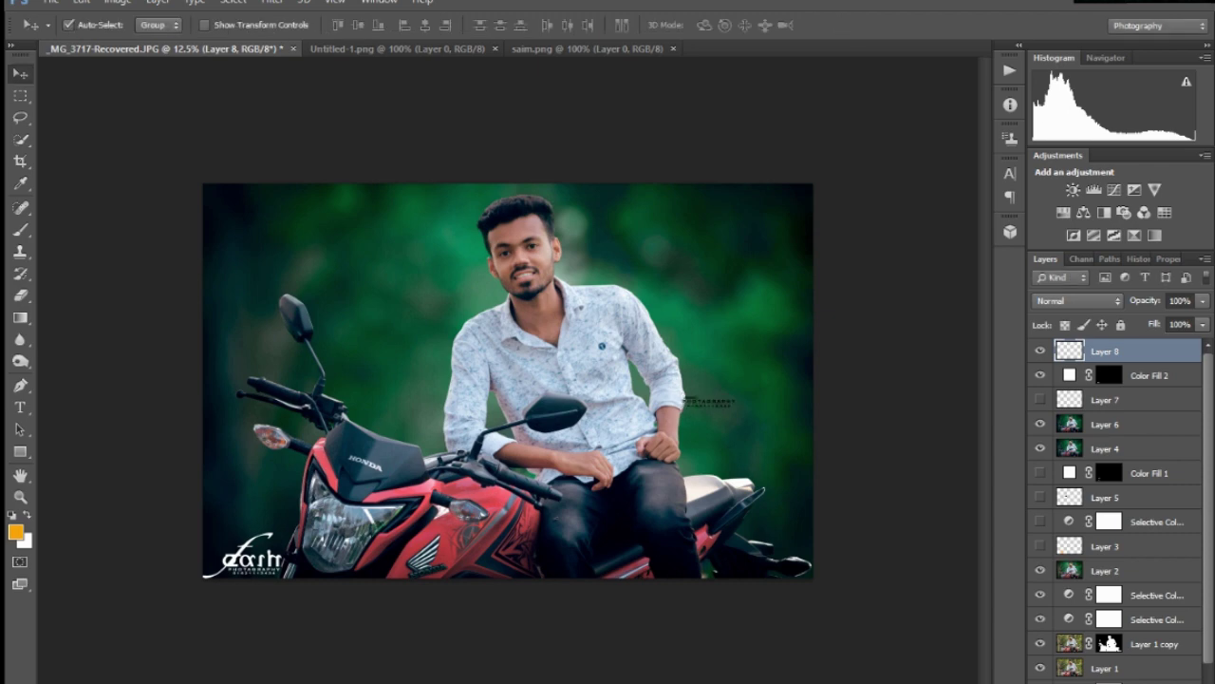
key(ctrl+t)
key(Right)
key(Right)
key(Right)
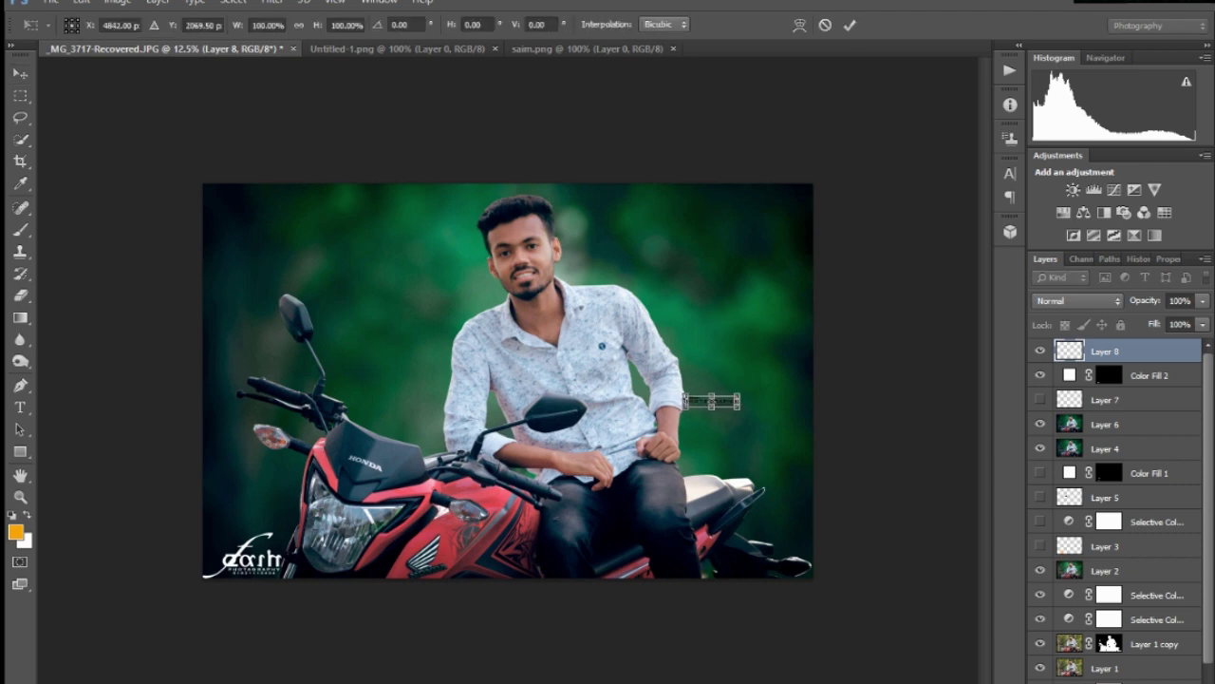
key(Right)
key(Right)
key(Right)
key(Return)
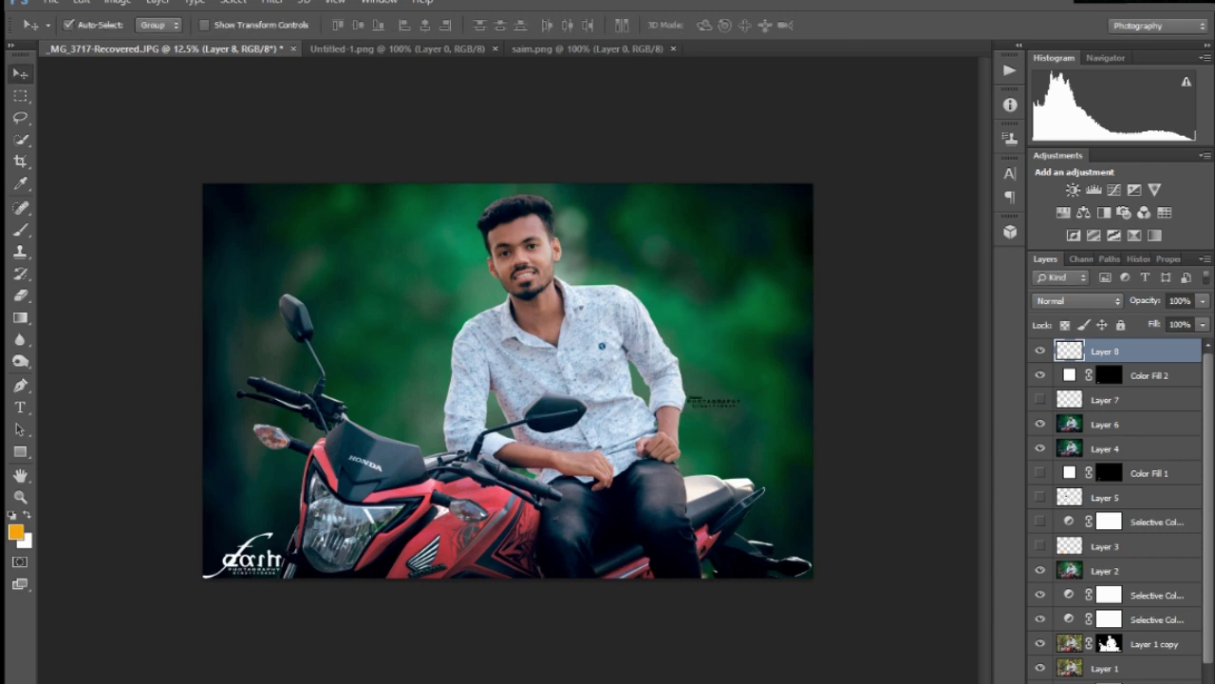
- Add a white Solid Color fill layer to make the new PHOTOGRAPHY logo white
click(20, 140)
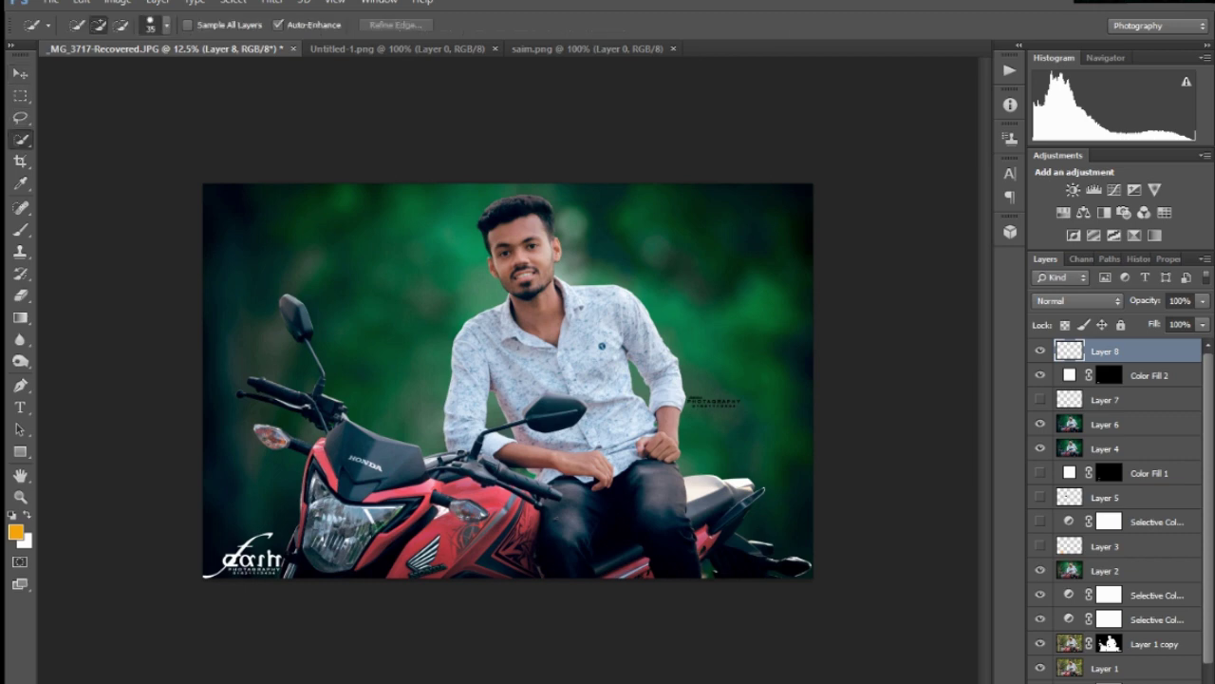
click(1125, 676)
click(1092, 347)
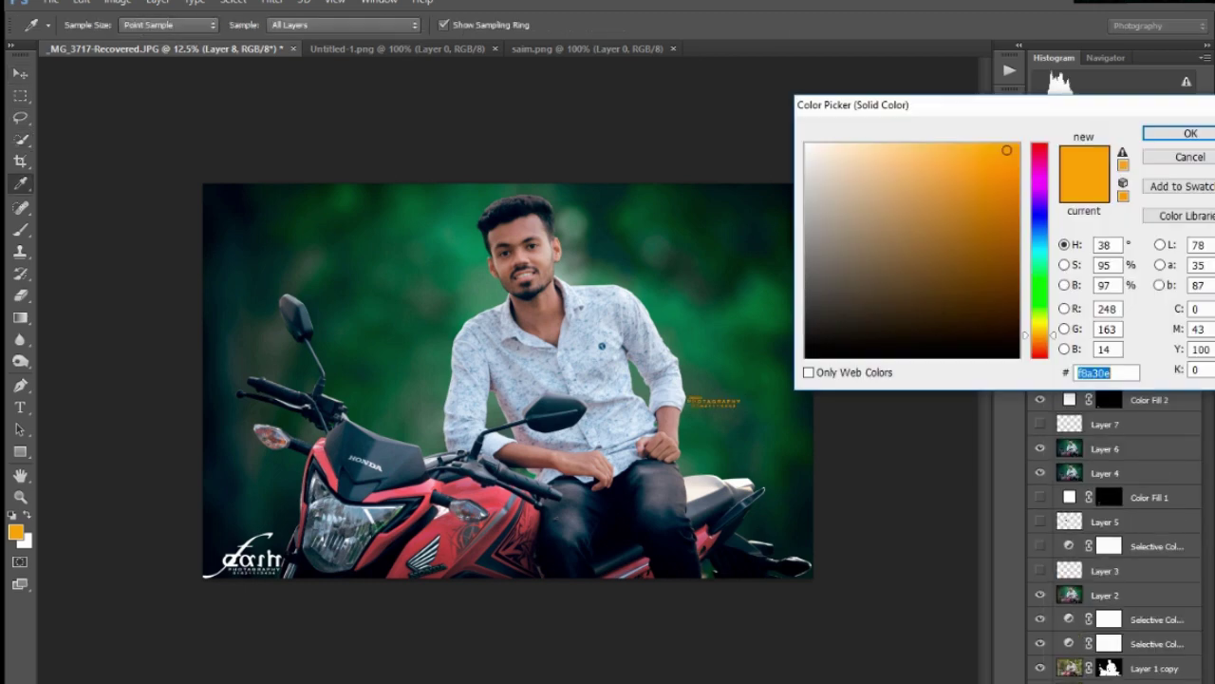
key(Return)
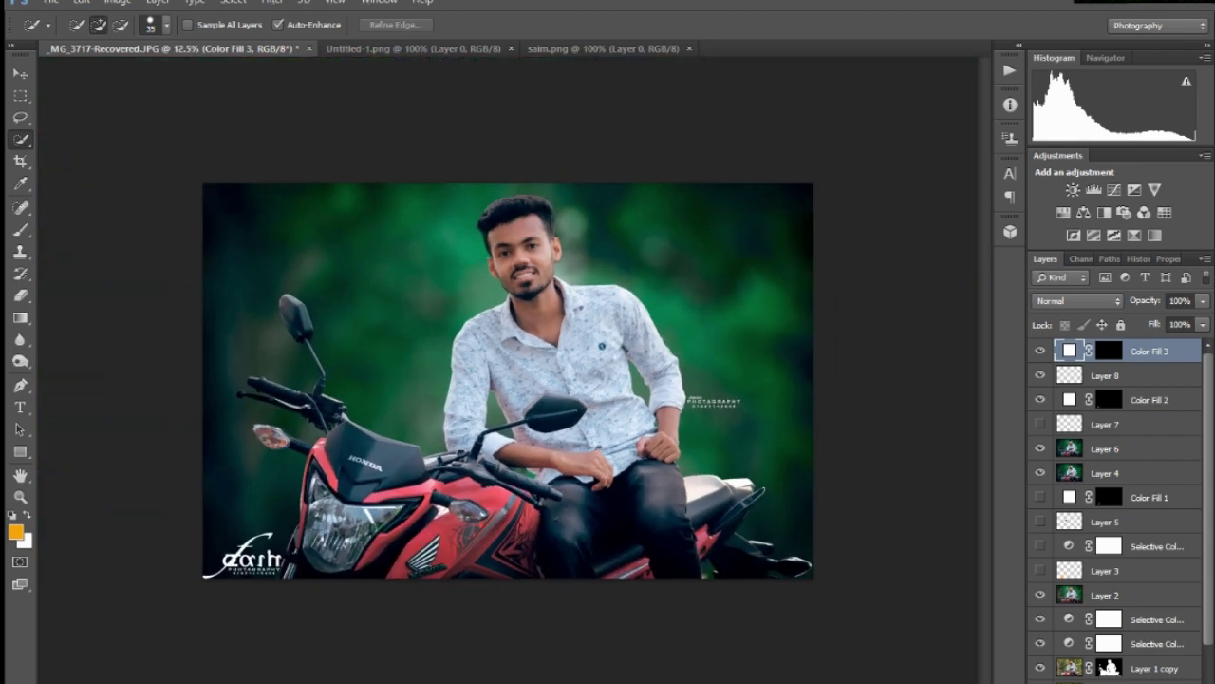
- Compare the bottom-left logo's fill, shrink Color Fill 2 slightly, and open Save As
click(1040, 398)
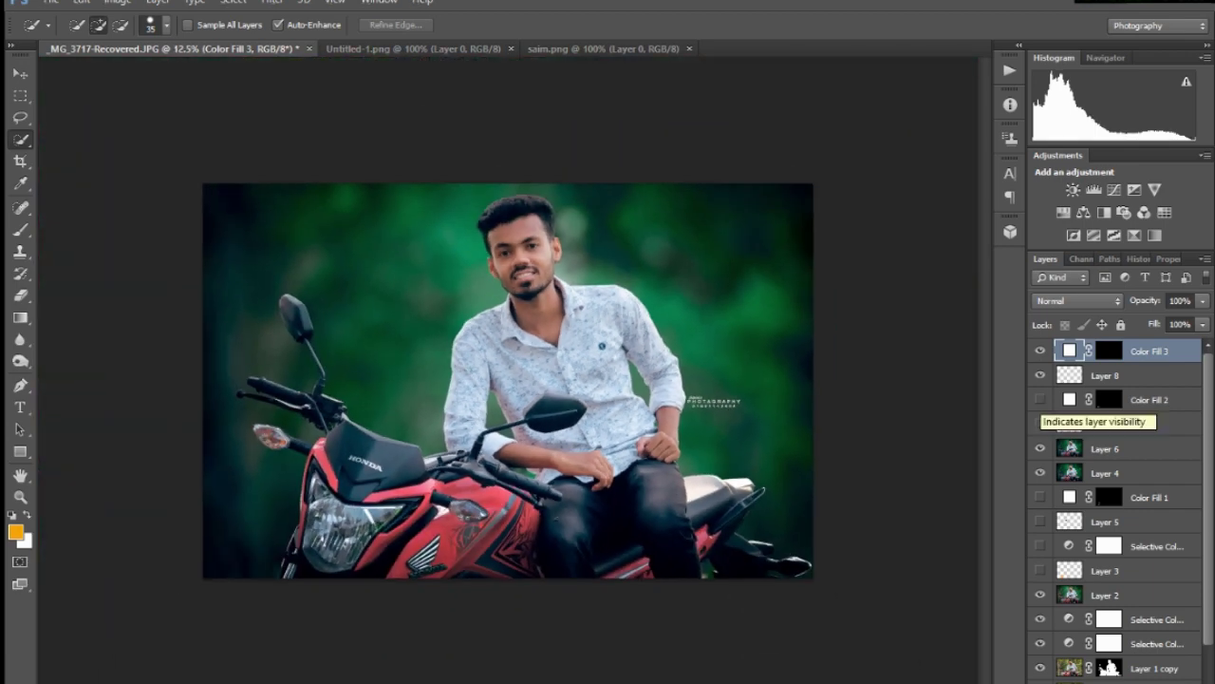
click(1041, 398)
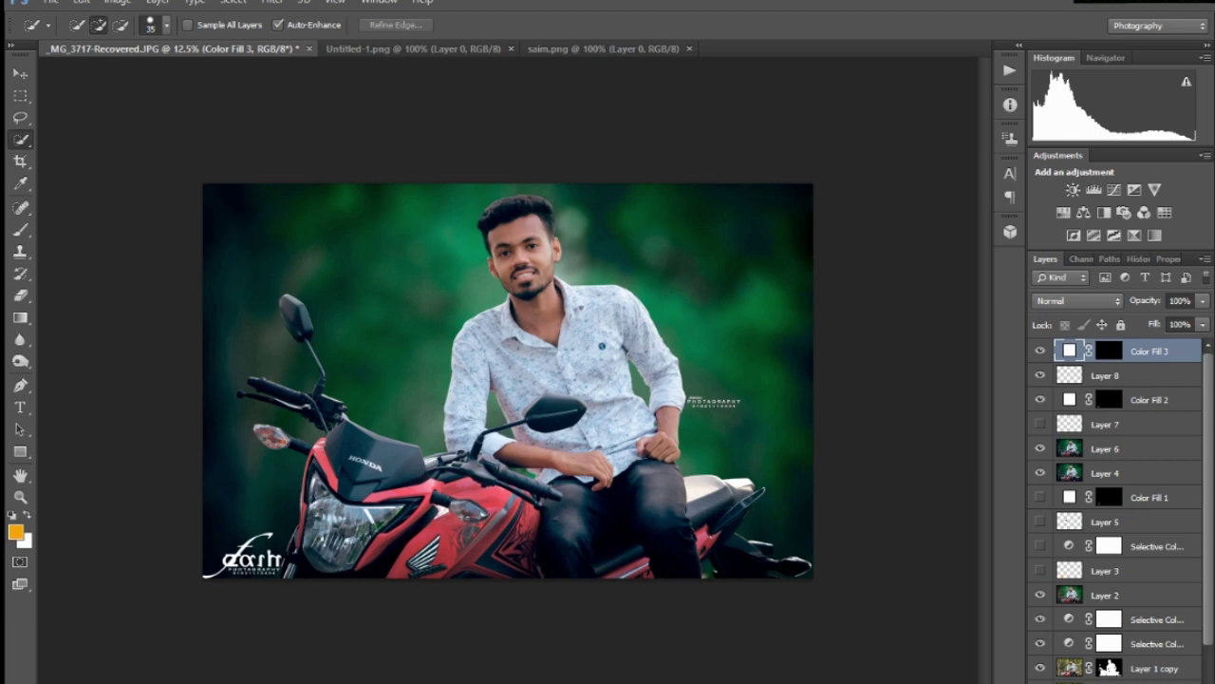
click(1041, 399)
click(1040, 398)
click(1151, 399)
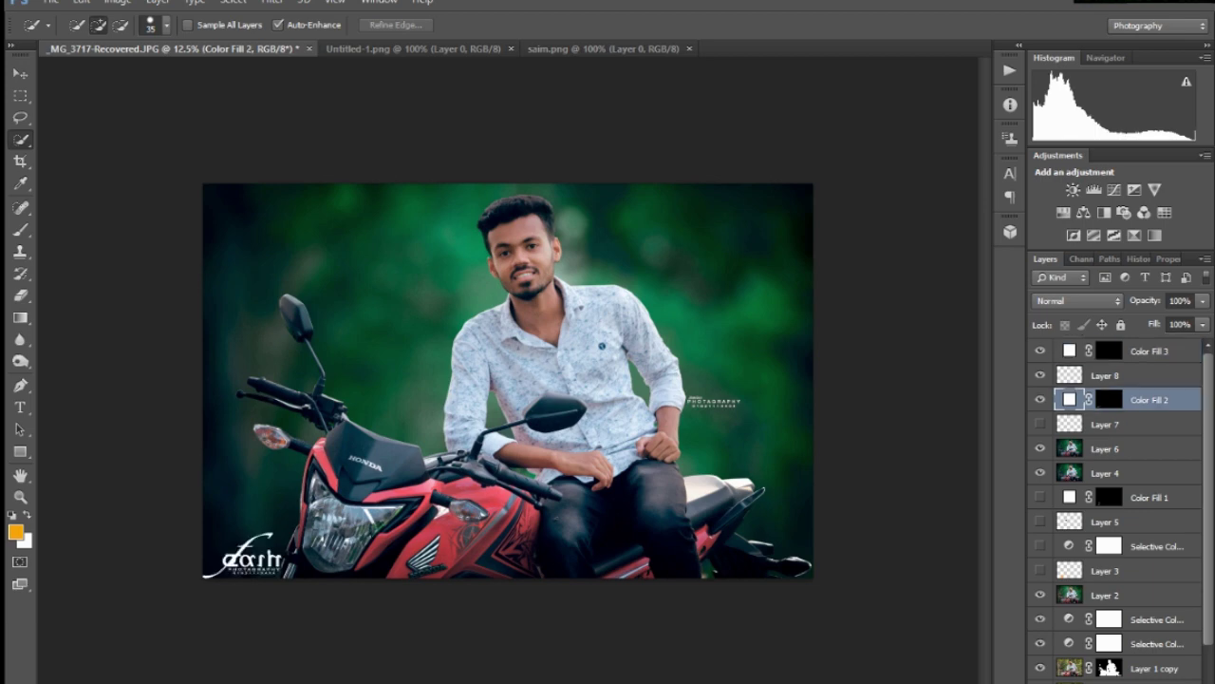
key(ctrl+t)
drag(282, 533, 262, 548)
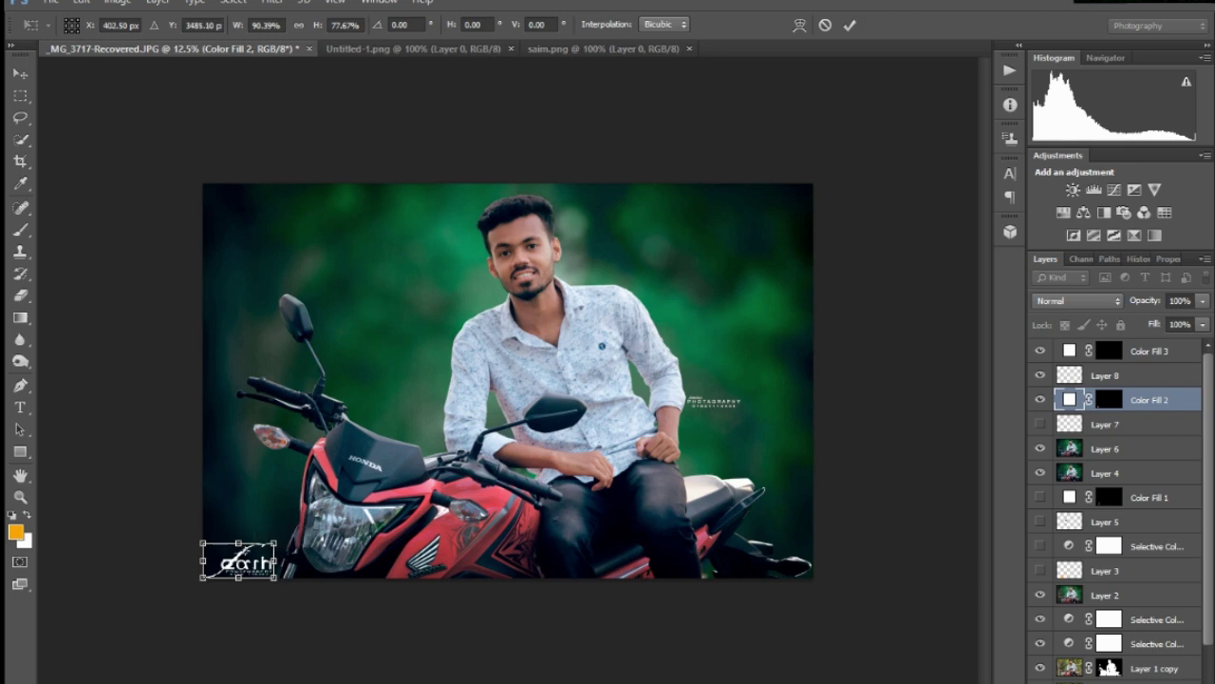
key(Return)
key(w)
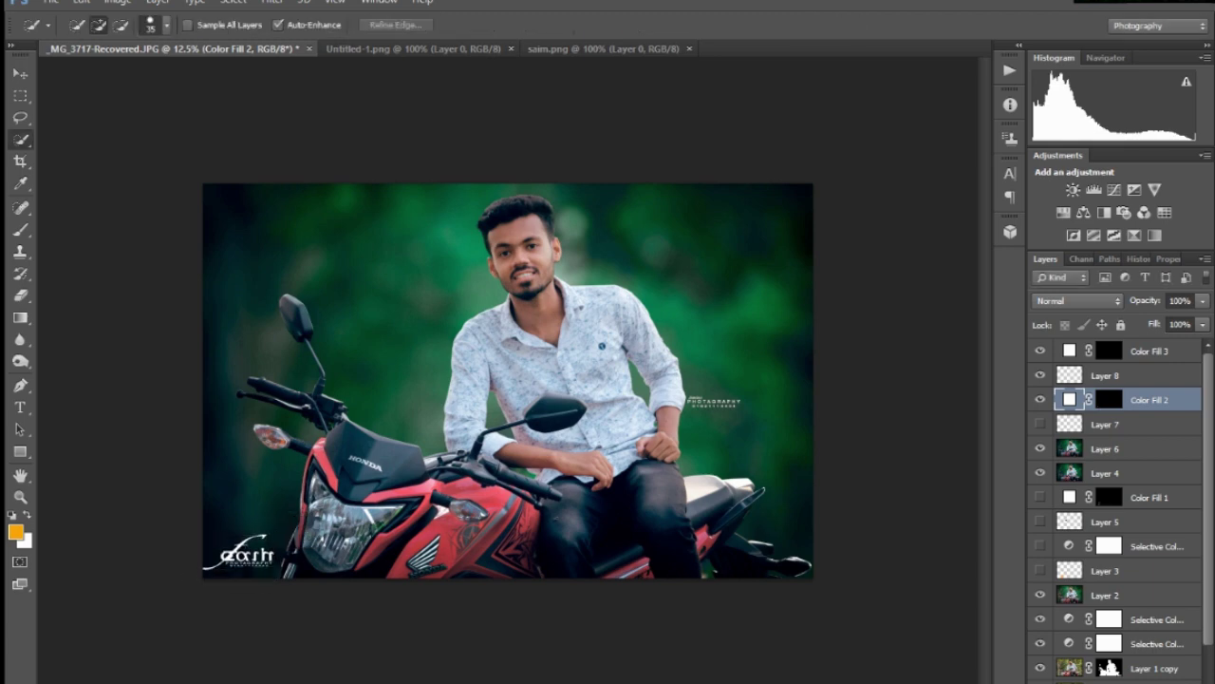
key(ctrl+t)
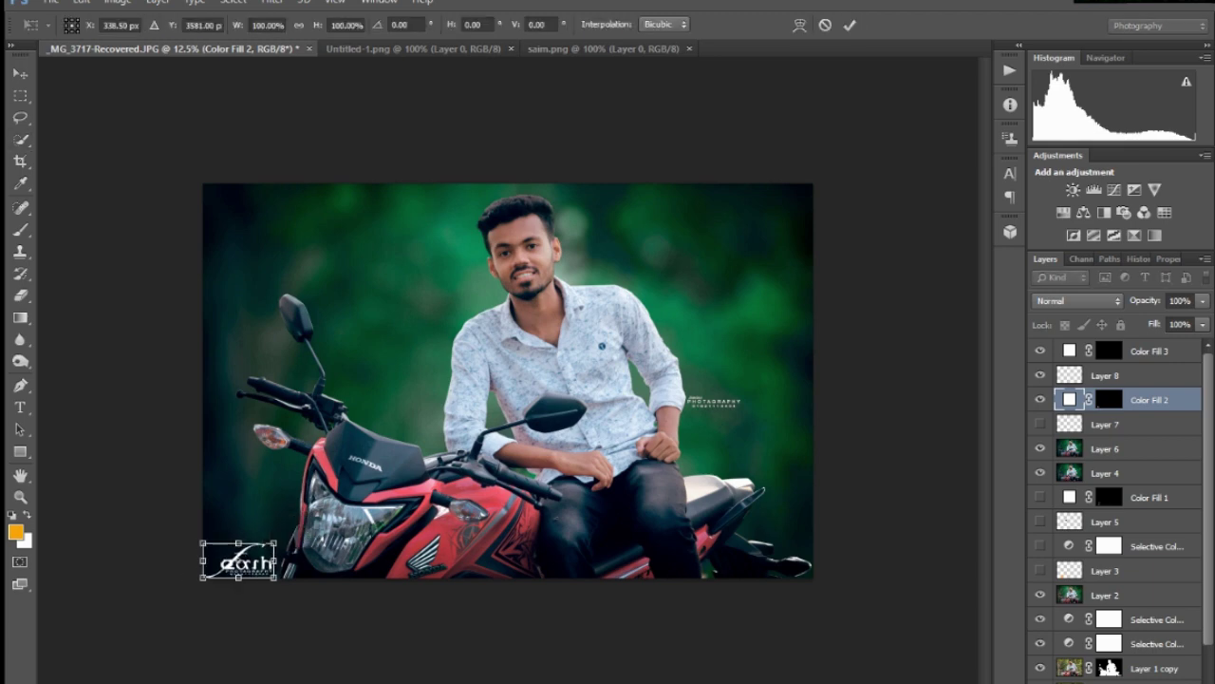
key(Return)
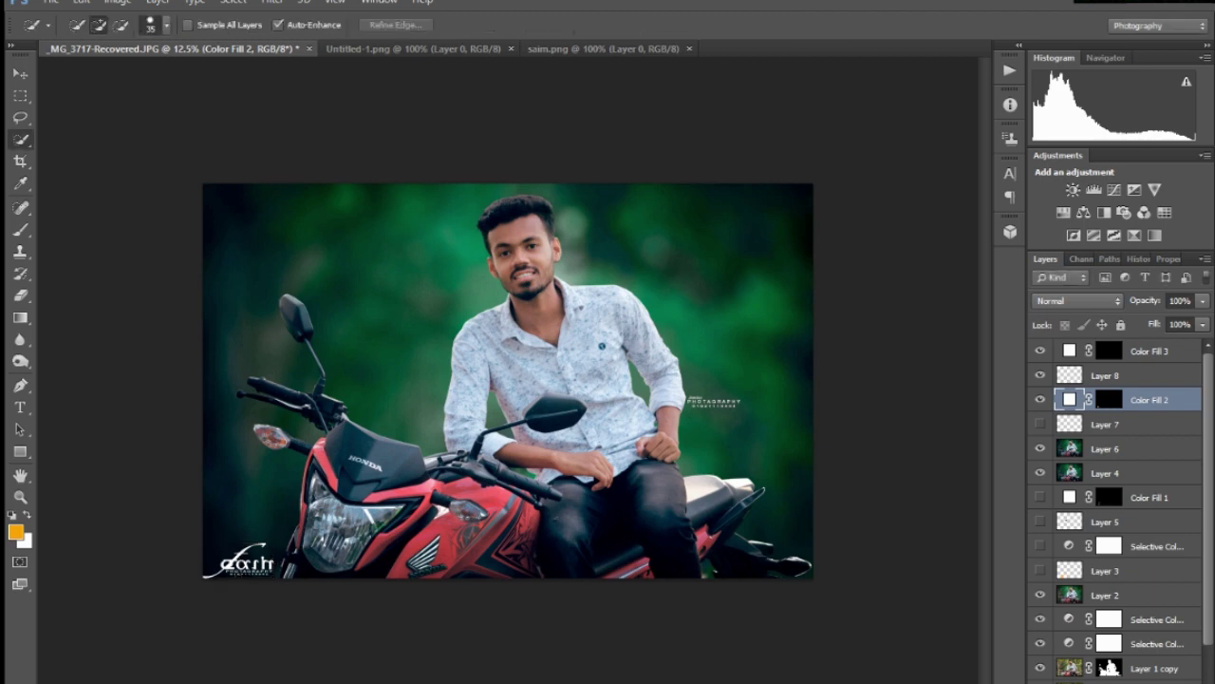
key(ctrl+shift+s)
- Save as JPEG with 'Recovered' removed from the name, at Quality 12 Maximum, Progressive
key(Tab)
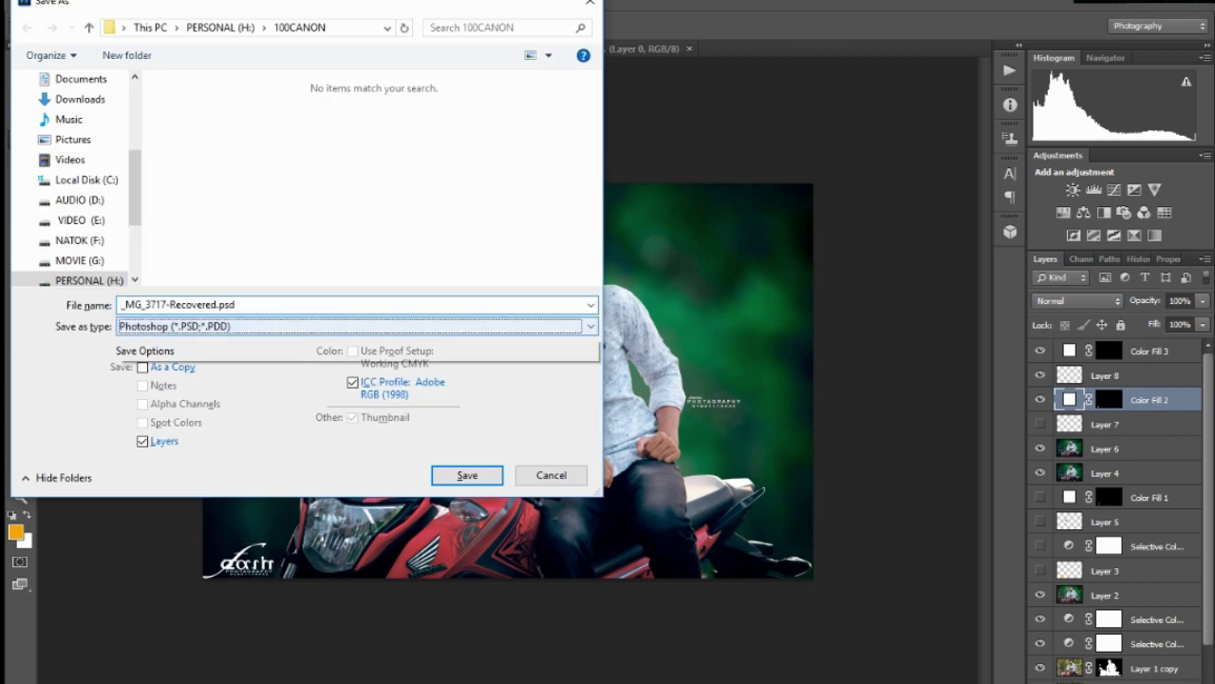
key(alt+Down)
key(j)
key(Return)
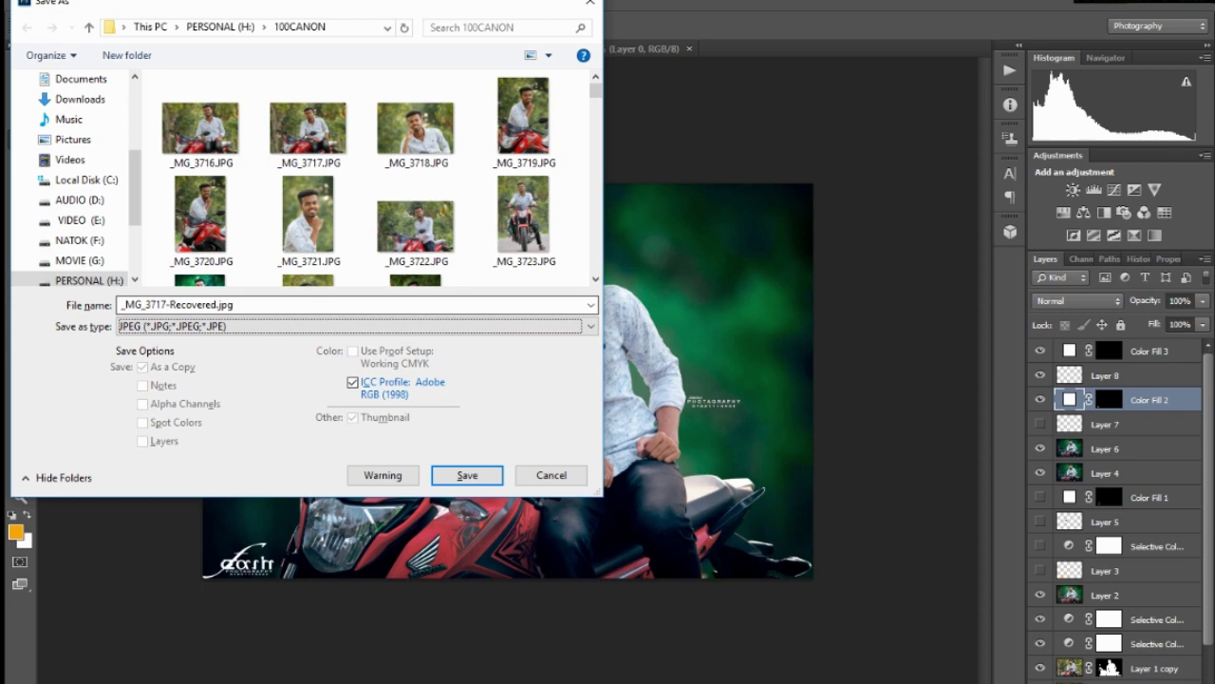
key(shift+Tab)
double_click(195, 304)
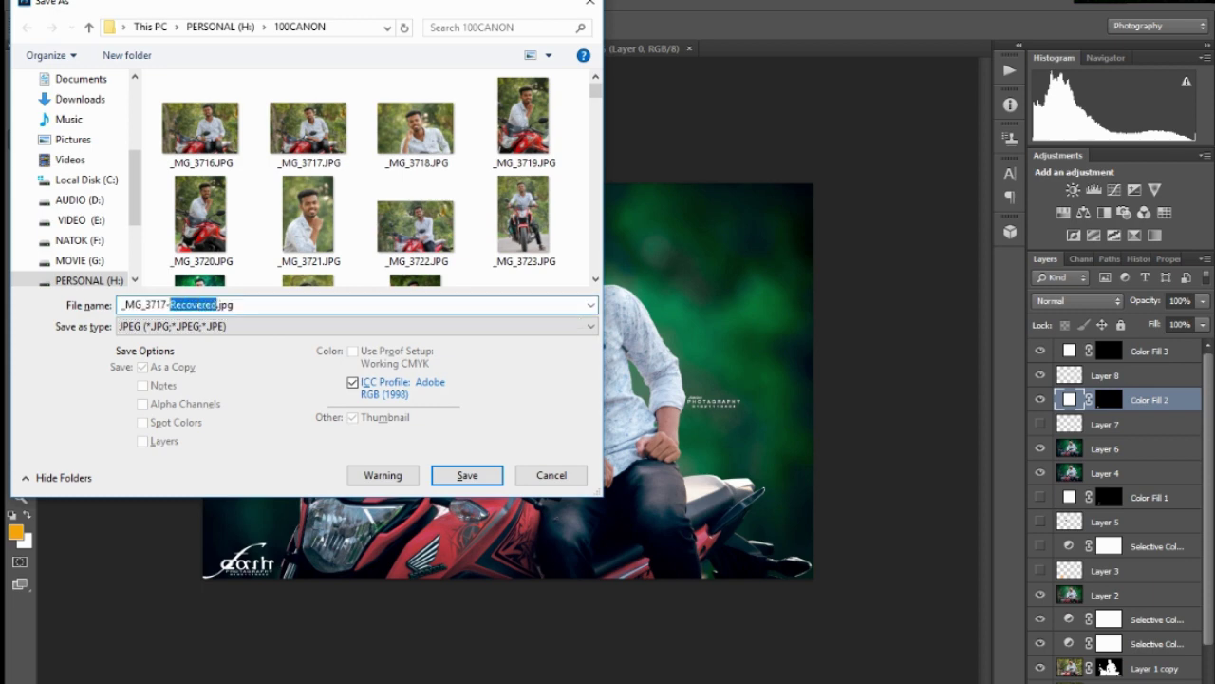
key(Delete)
text(7)
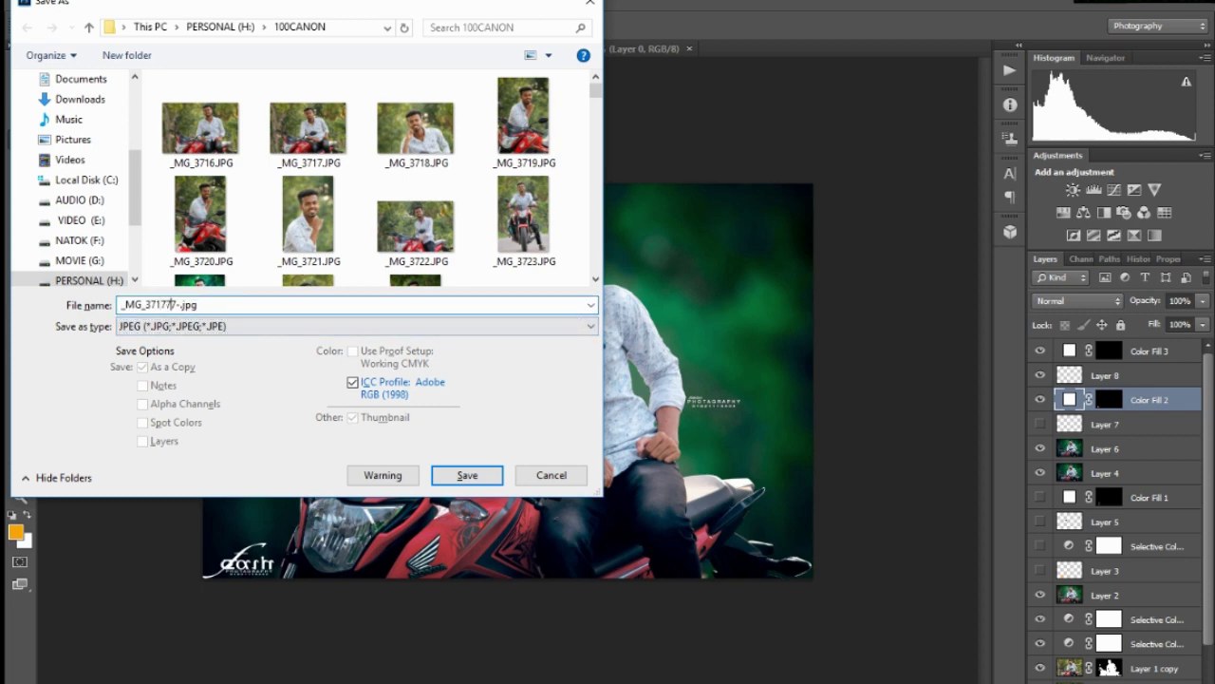
click(467, 475)
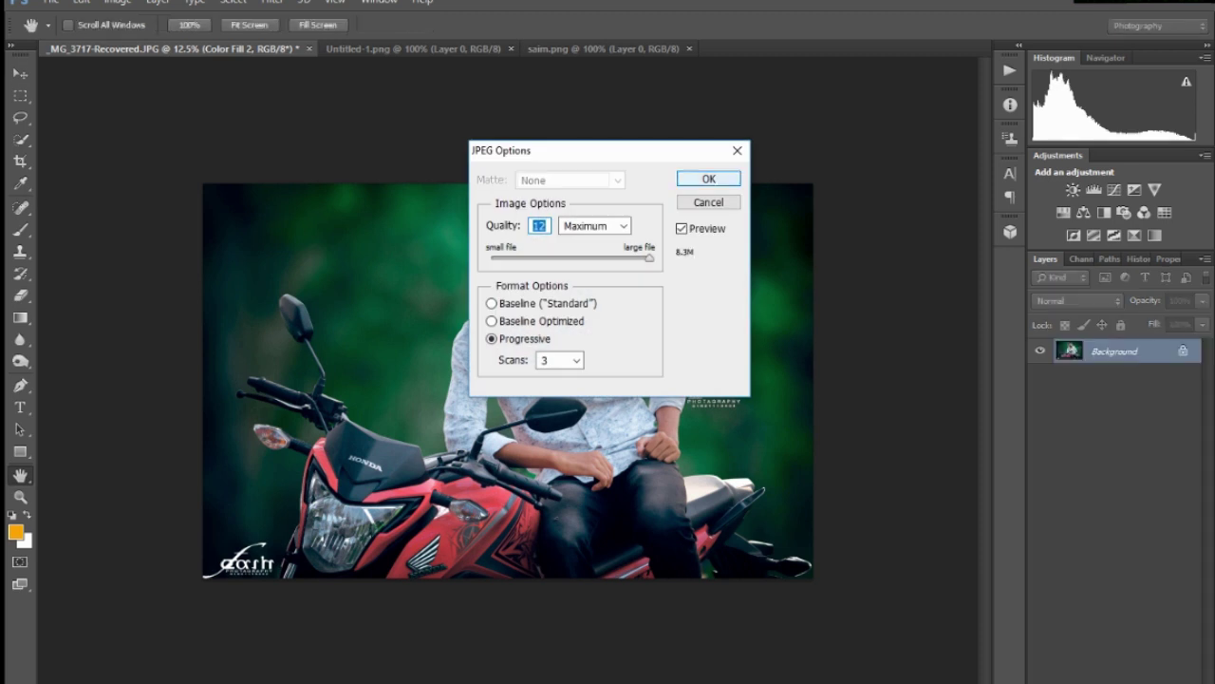
key(Return)
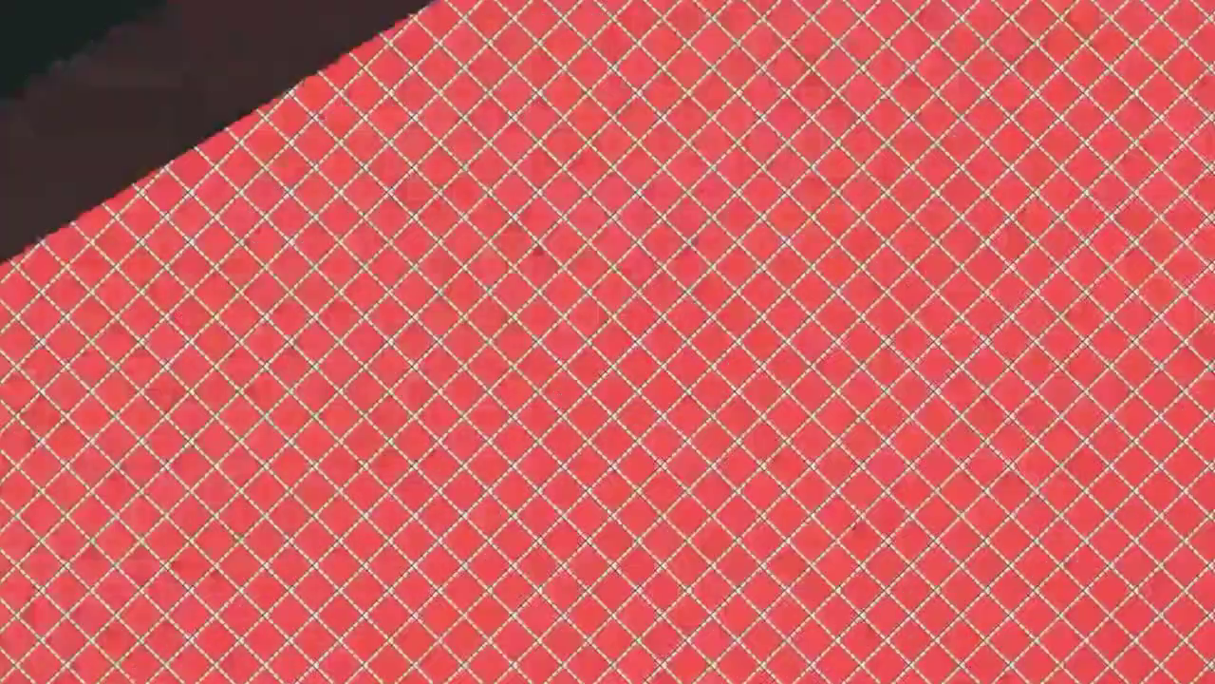